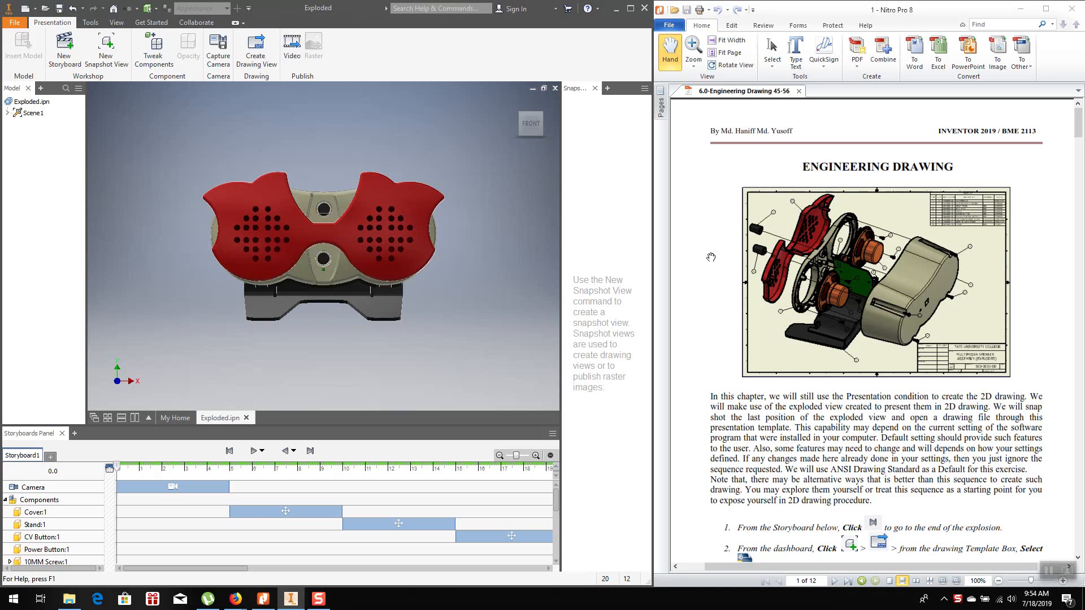
Move the storyboard to the end of the explosion and create a new snapshot view of the fully exploded speaker
scroll(710, 257, down, 2)
scroll(711, 257, down, 2)
scroll(711, 257, up, 2)
scroll(710, 261, down, 1)
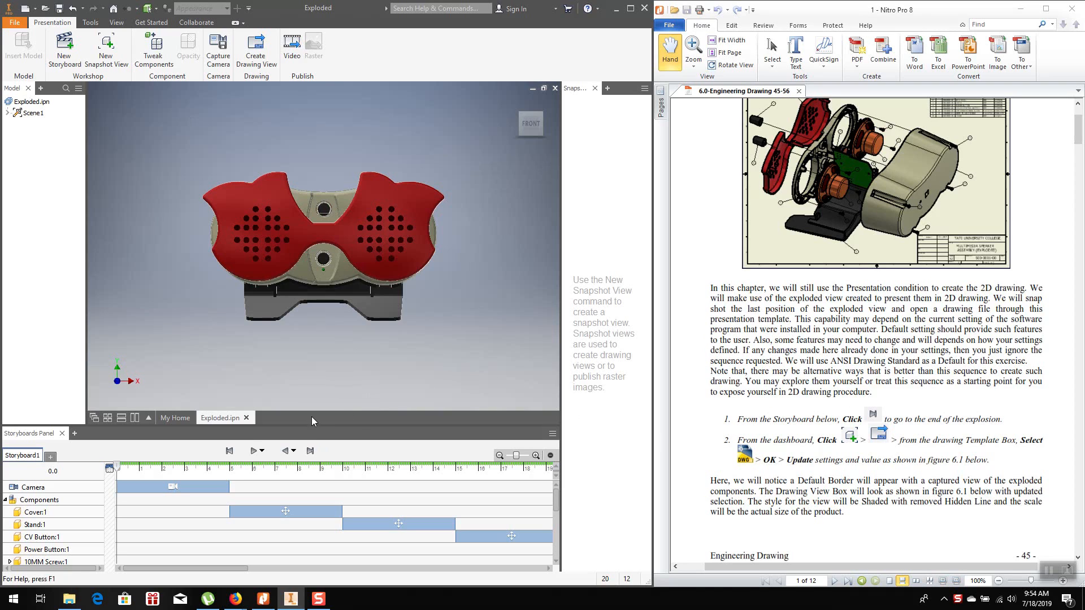
click(310, 452)
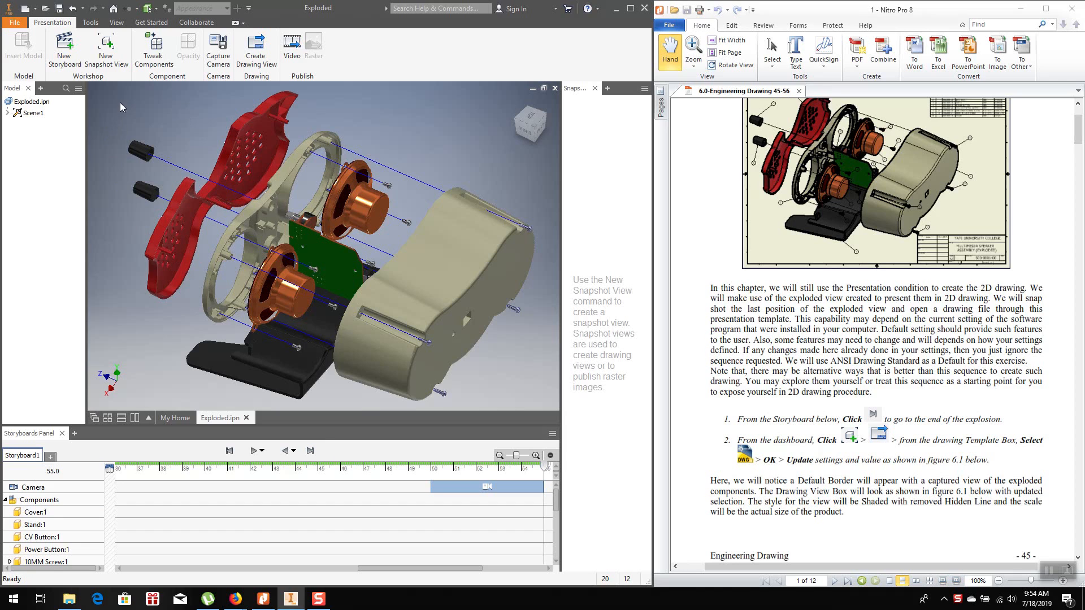
click(107, 45)
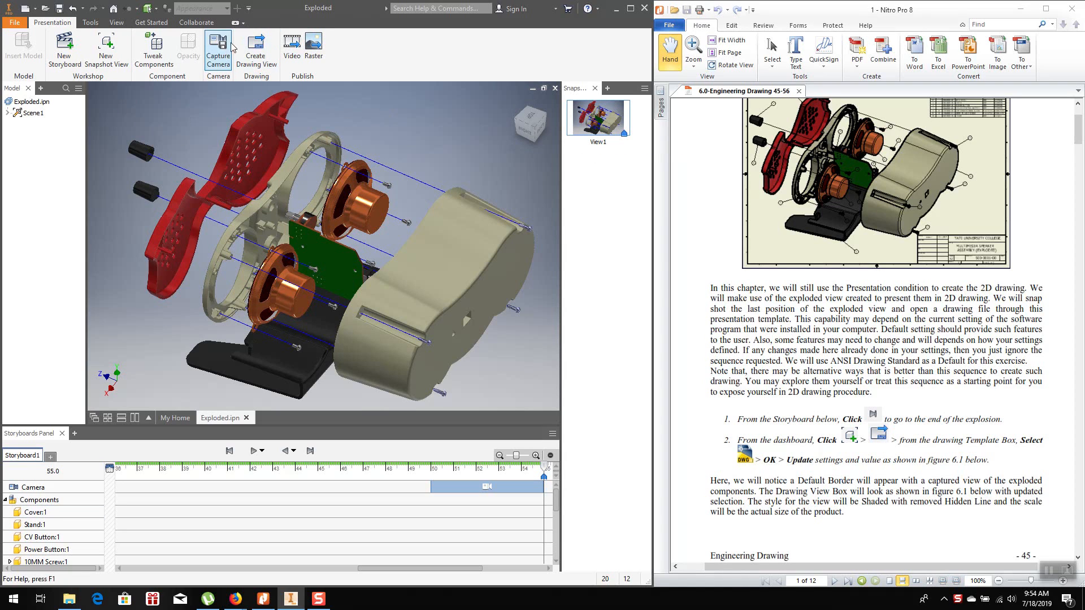
Start a drawing view from the exploded snapshot using the default standard.dwg template
click(262, 46)
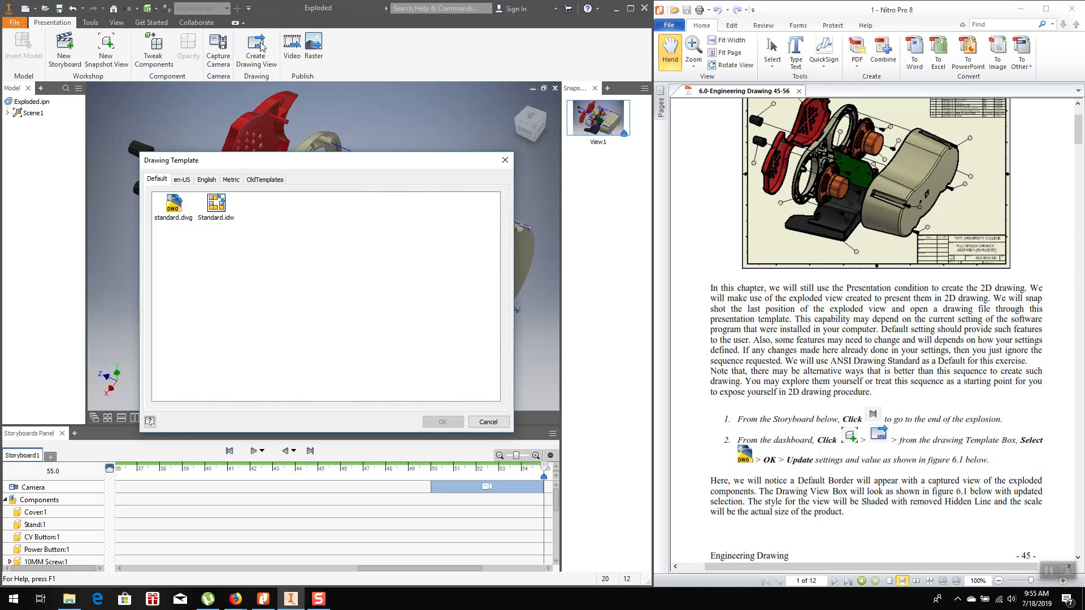
click(175, 207)
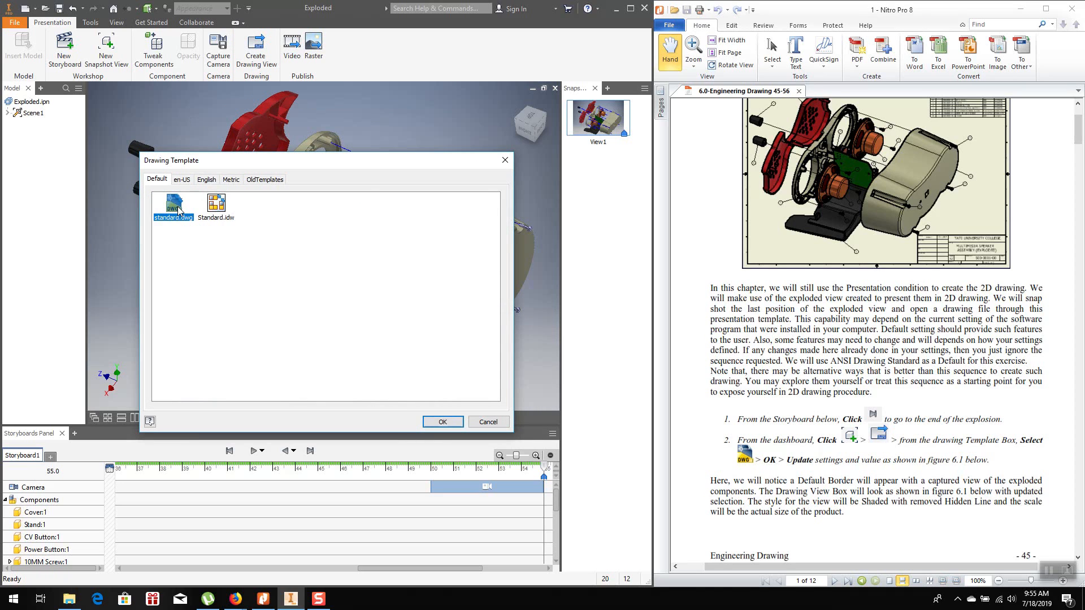
click(430, 422)
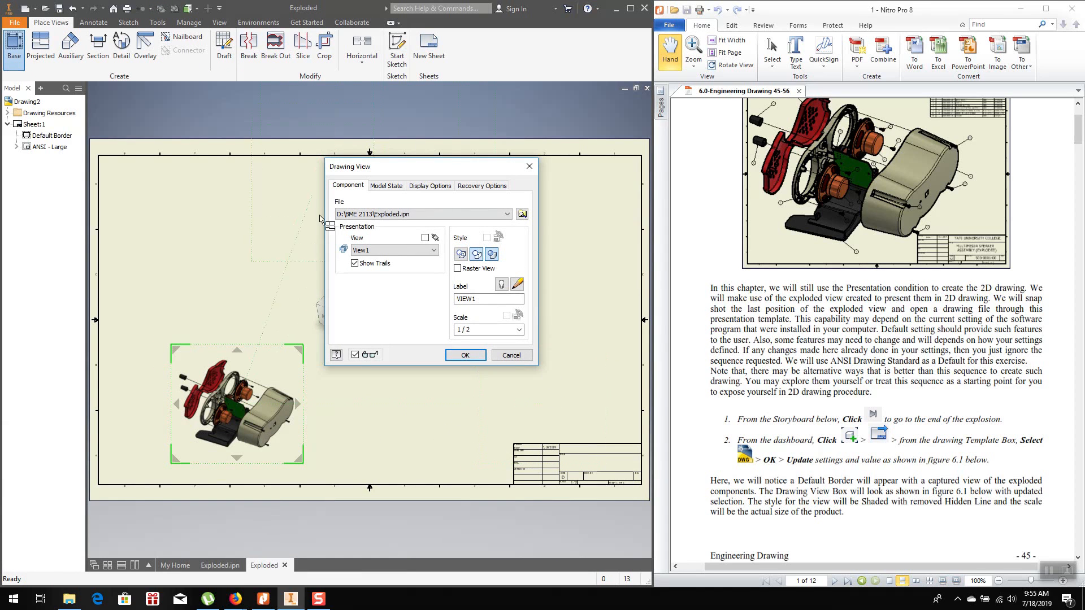
Set the exploded drawing view's scale to 1.3 and place the view on the sheet
scroll(800, 392, down, 5)
scroll(800, 392, down, 10)
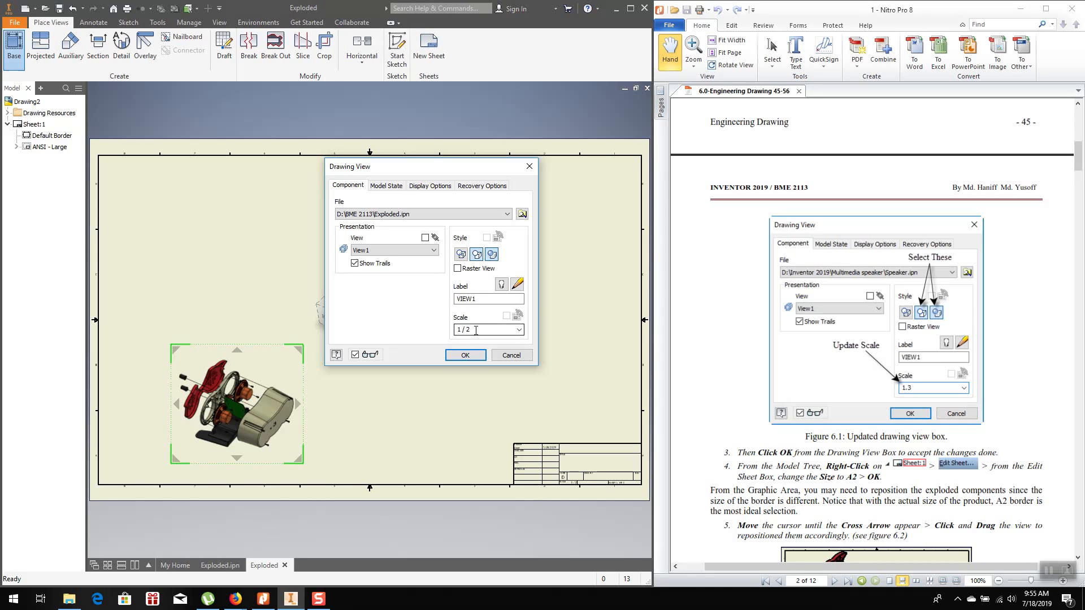
drag(475, 331, 415, 338)
text(1.3)
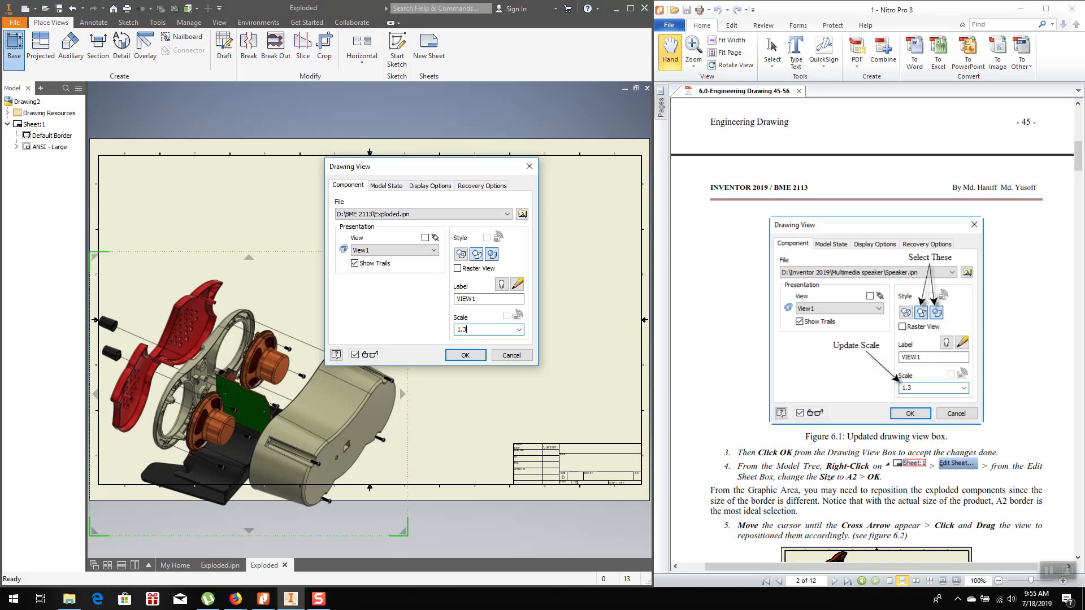
click(470, 355)
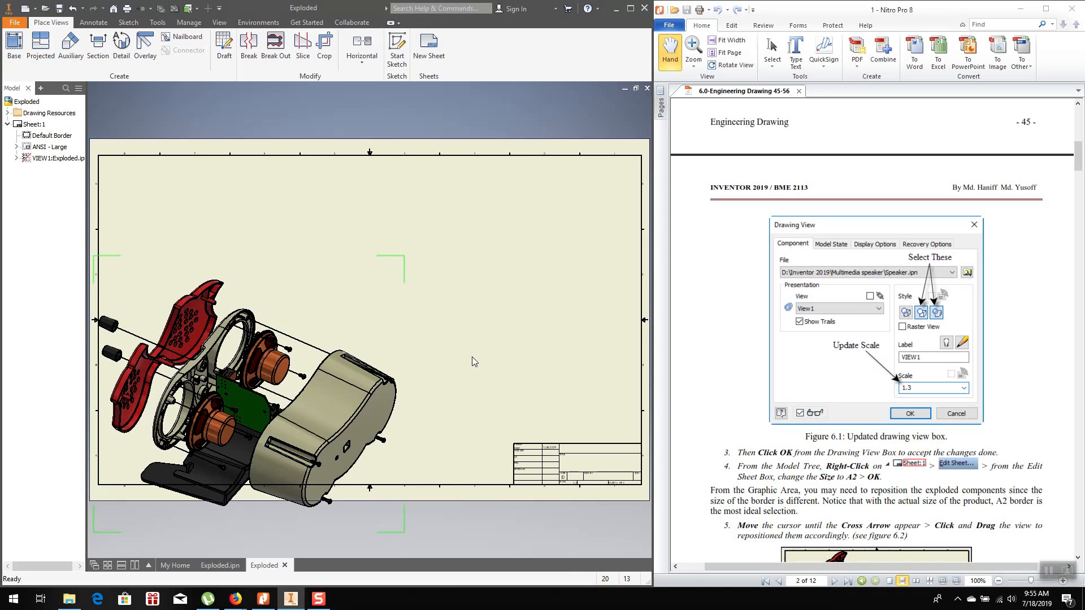
Change the size of Sheet:1 to A2 and move the exploded view up so it fits inside the border
scroll(732, 388, down, 2)
scroll(732, 388, down, 3)
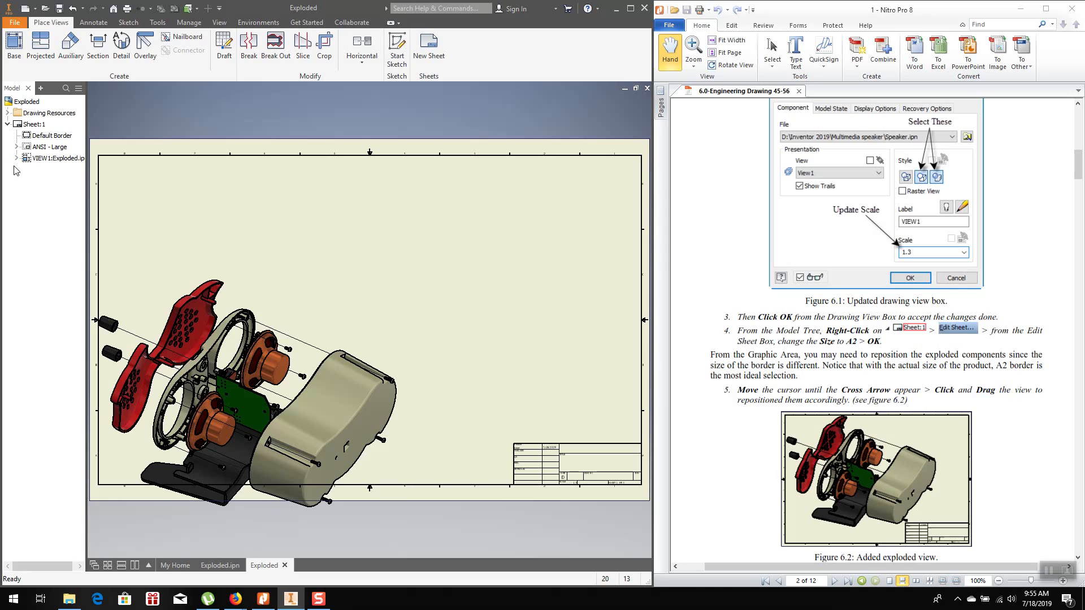
right_click(29, 125)
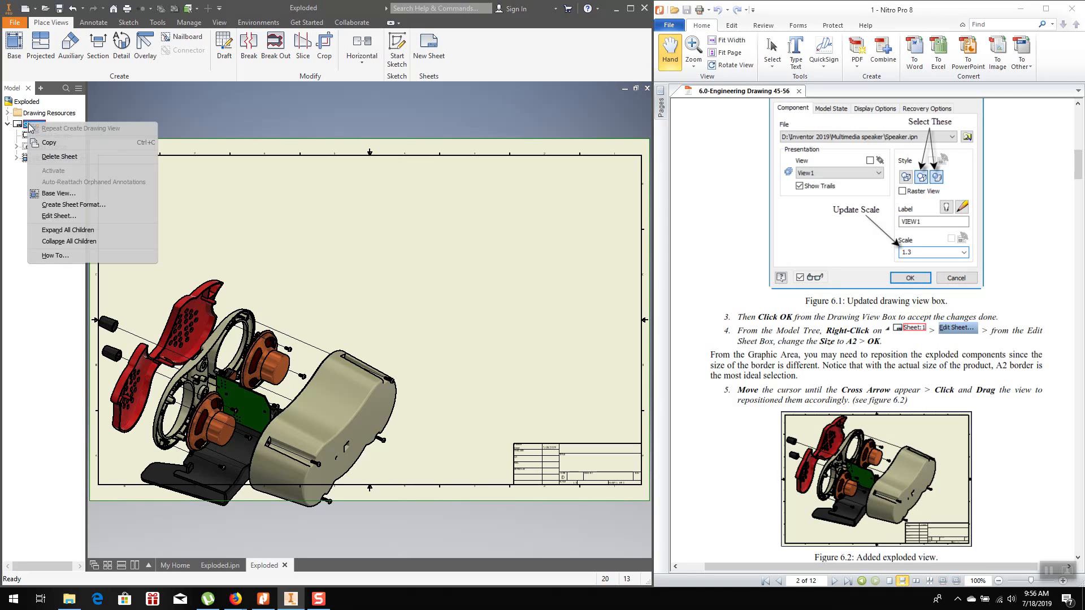
click(48, 217)
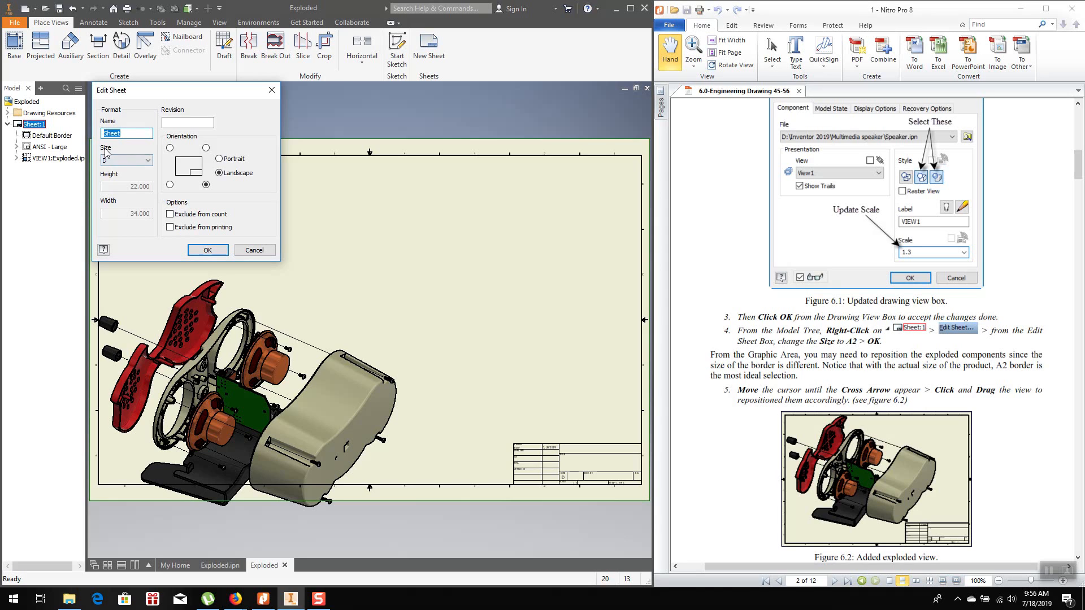
click(148, 163)
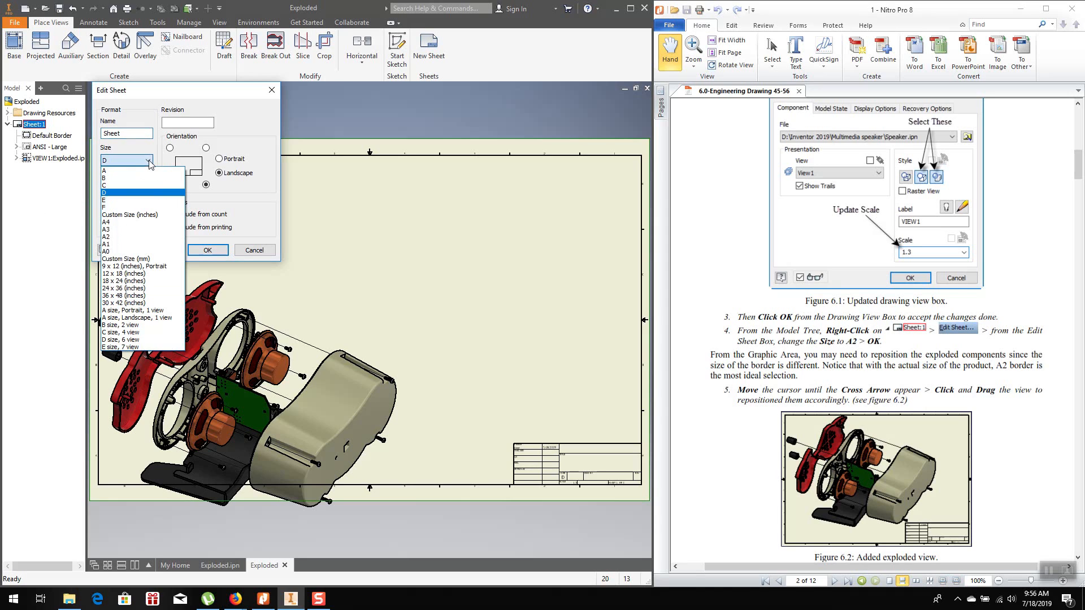
click(122, 238)
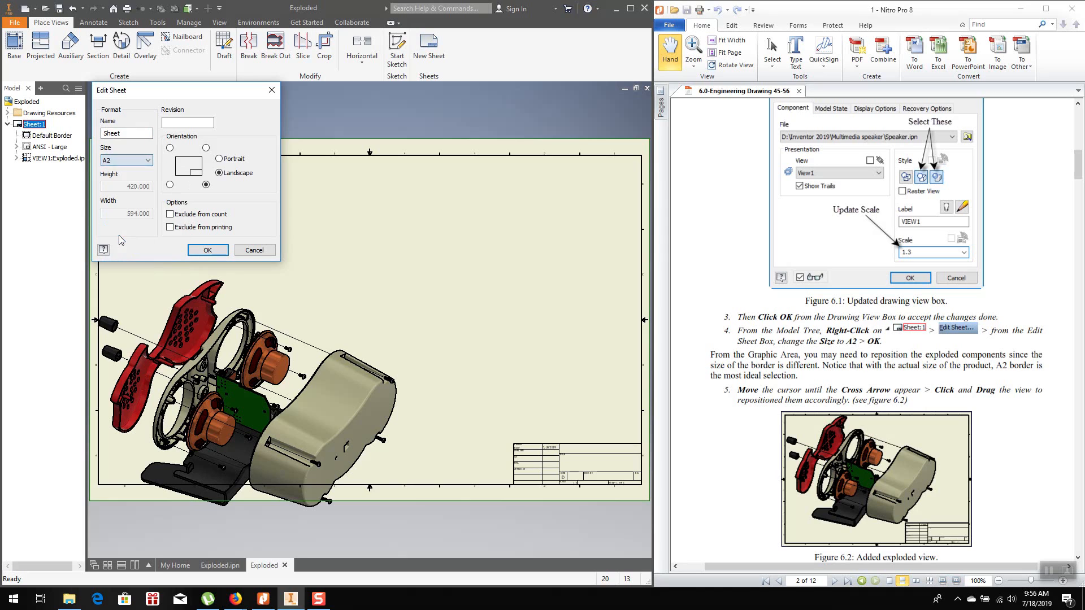
click(208, 251)
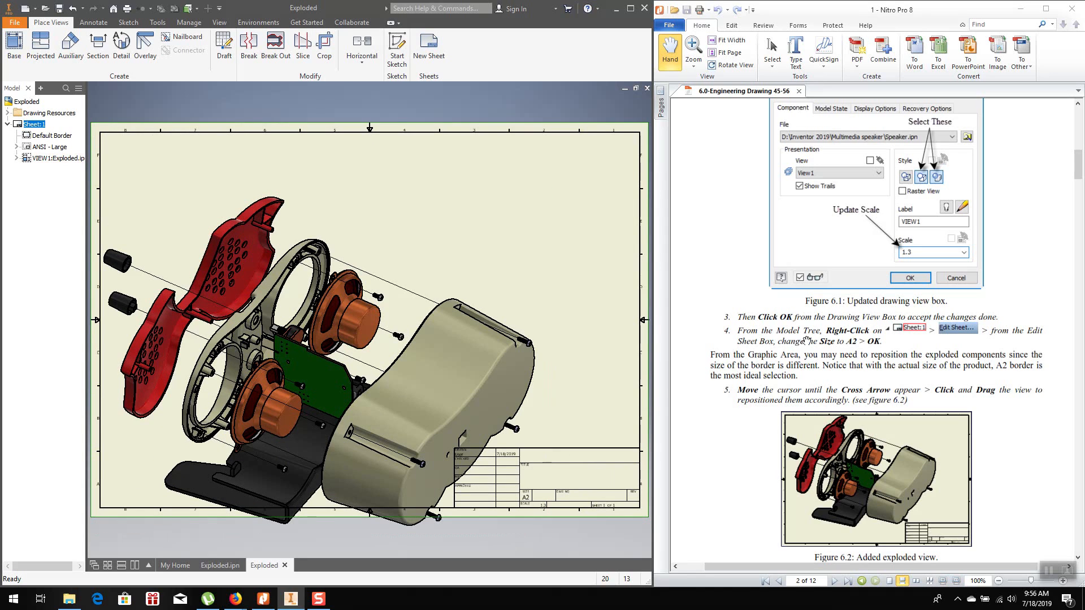
scroll(806, 343, down, 3)
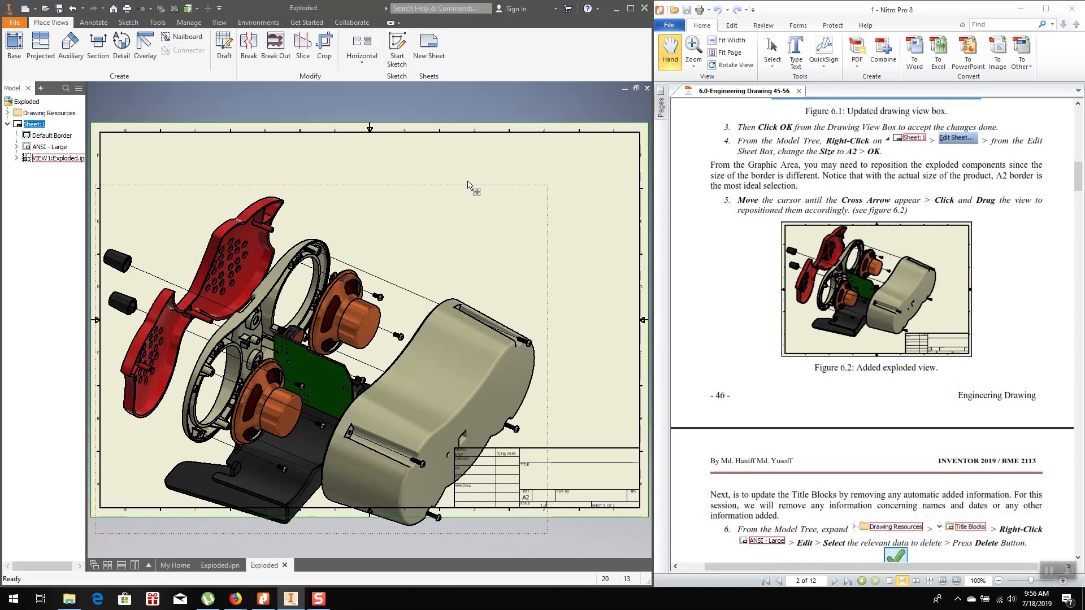
drag(468, 182, 467, 125)
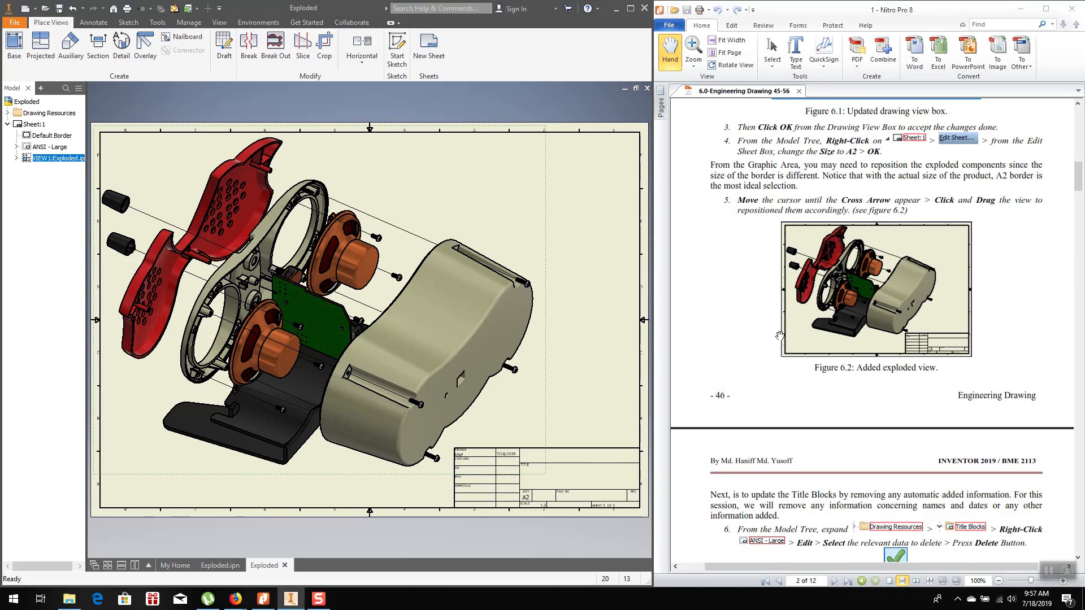
Open the ANSI - Large title block definition from the drawing resources for editing
scroll(780, 335, down, 2)
scroll(779, 335, down, 5)
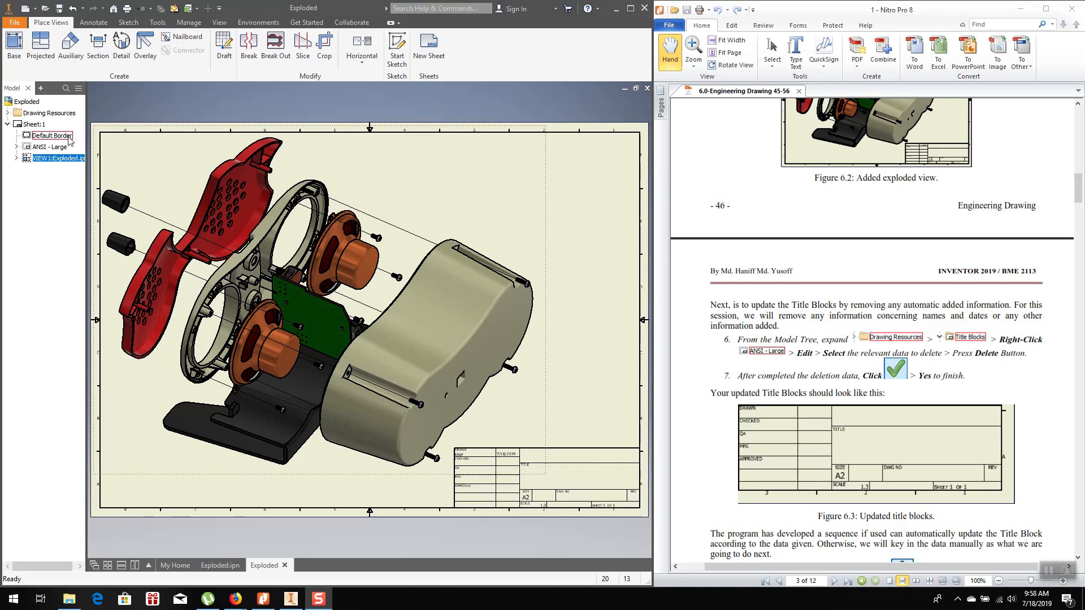
click(8, 113)
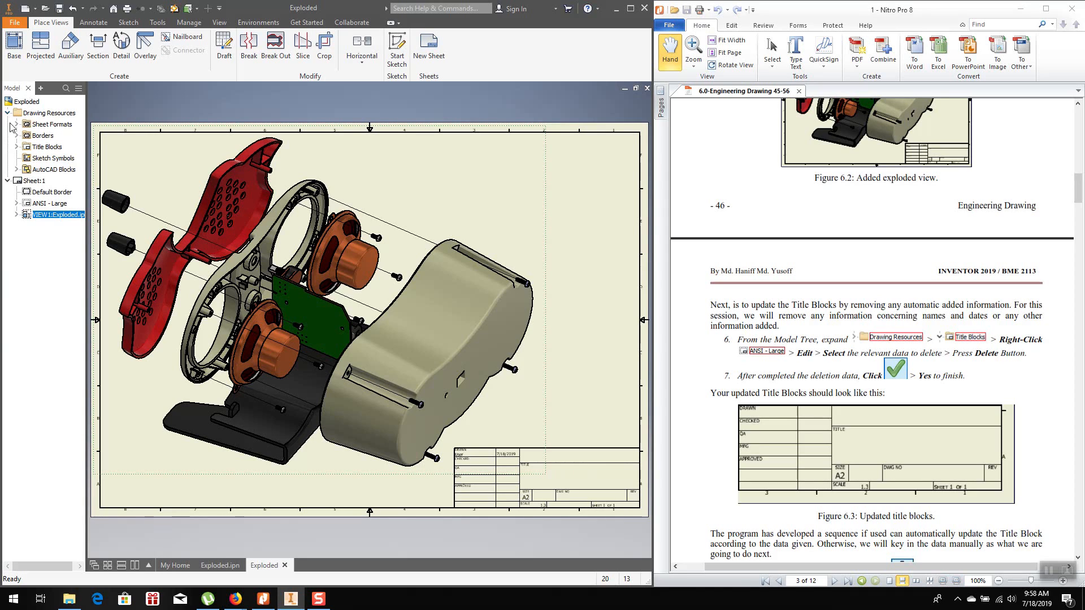
click(16, 146)
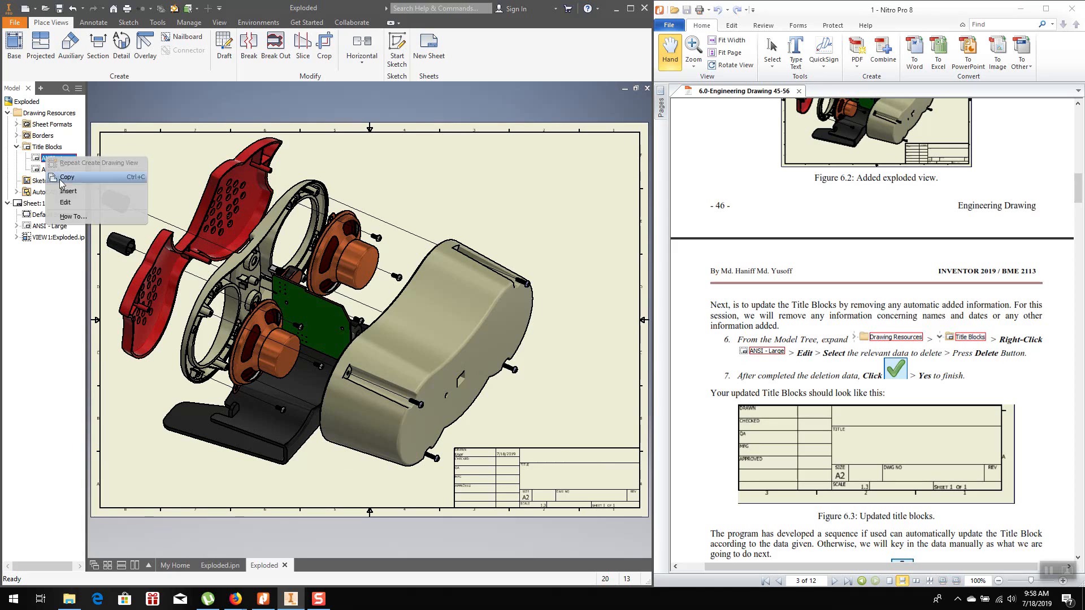
click(66, 203)
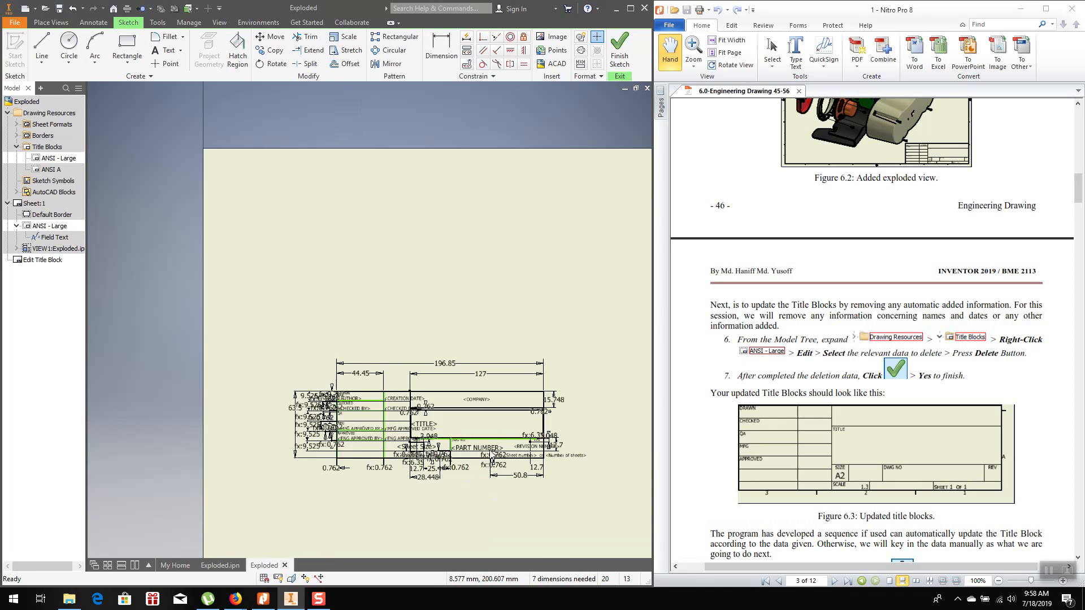
Delete the AUTHOR, CREATION DATE, CHECKED BY and CHECKED DATE fields from the title block
scroll(497, 456, down, 3)
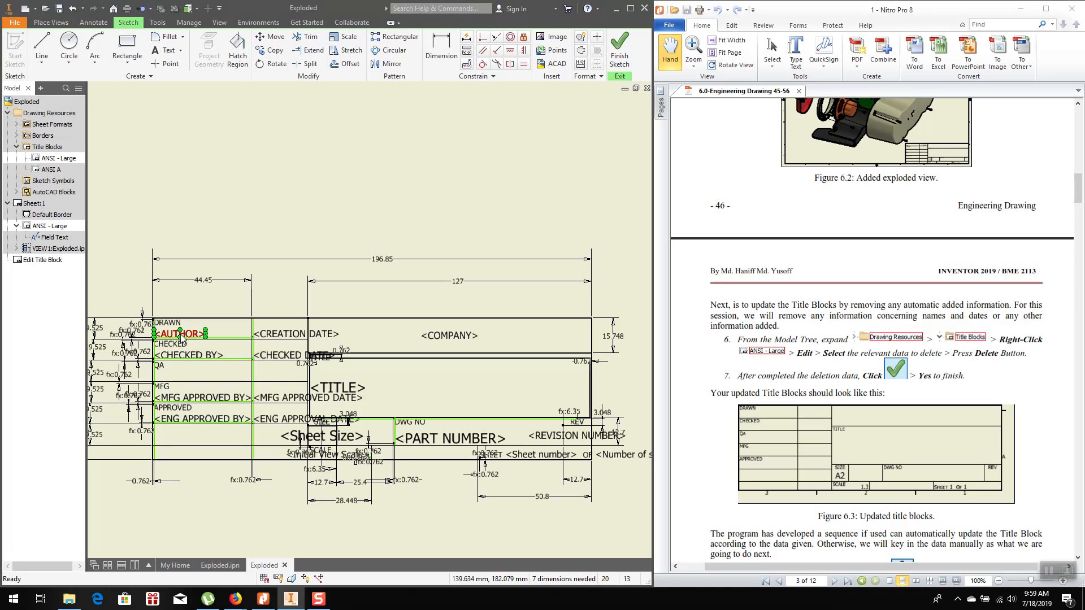
key(Delete)
click(280, 335)
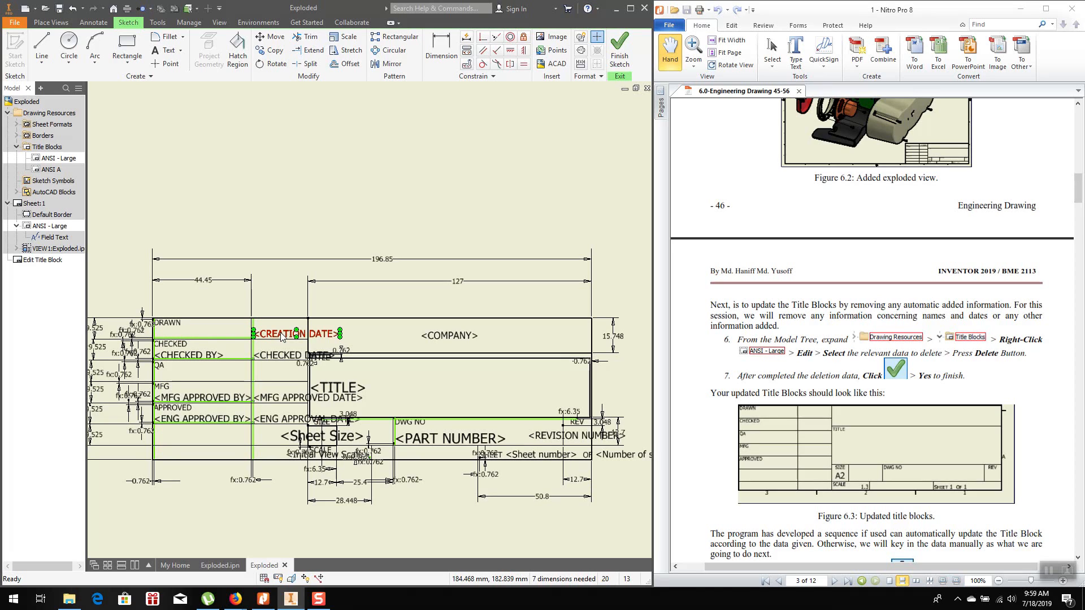
key(Delete)
click(196, 358)
key(Delete)
click(273, 358)
key(Delete)
Delete the MFG APPROVED BY, MFG APPROVED DATE, ENG APPROVED BY and ENG APPROVAL DATE fields from the title block
click(186, 398)
key(Delete)
click(261, 398)
key(Delete)
click(204, 421)
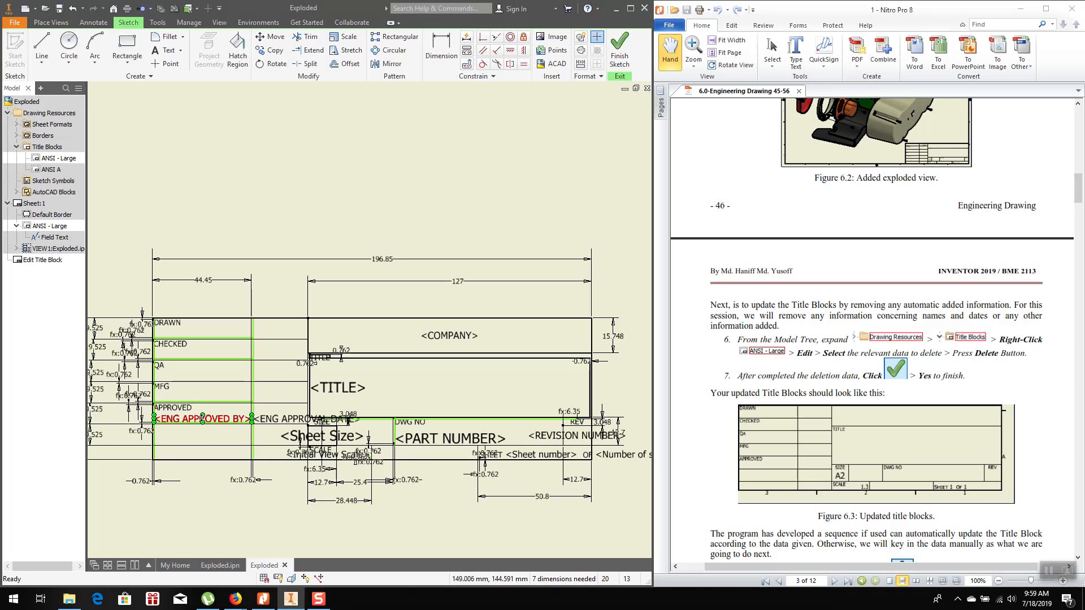
key(Delete)
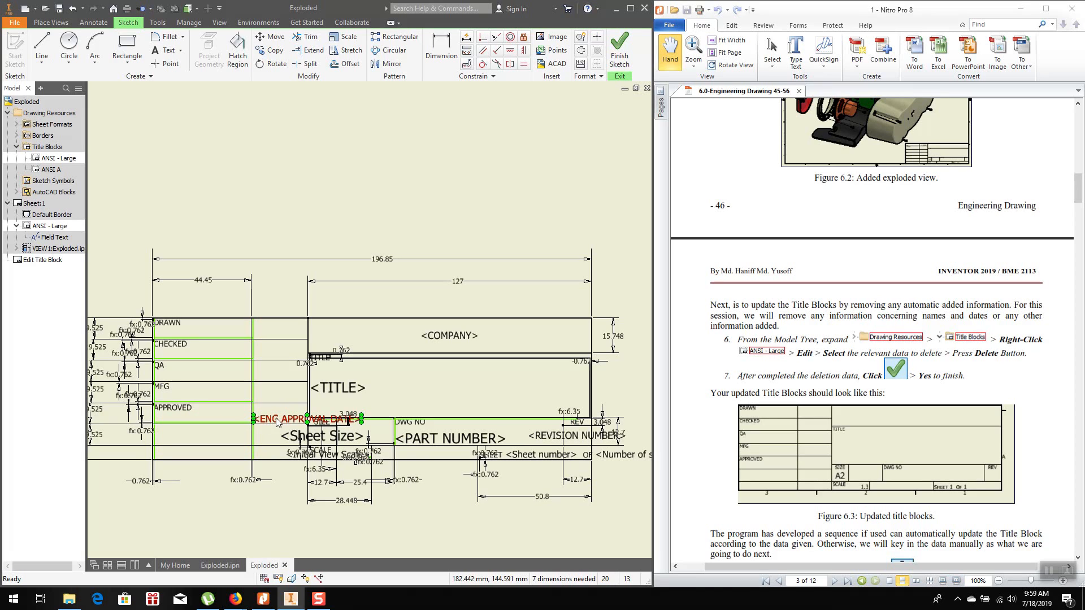
click(278, 422)
key(Delete)
Delete the PART NUMBER field, finish the title block sketch and save the edits to ANSI - Large
click(428, 441)
key(Delete)
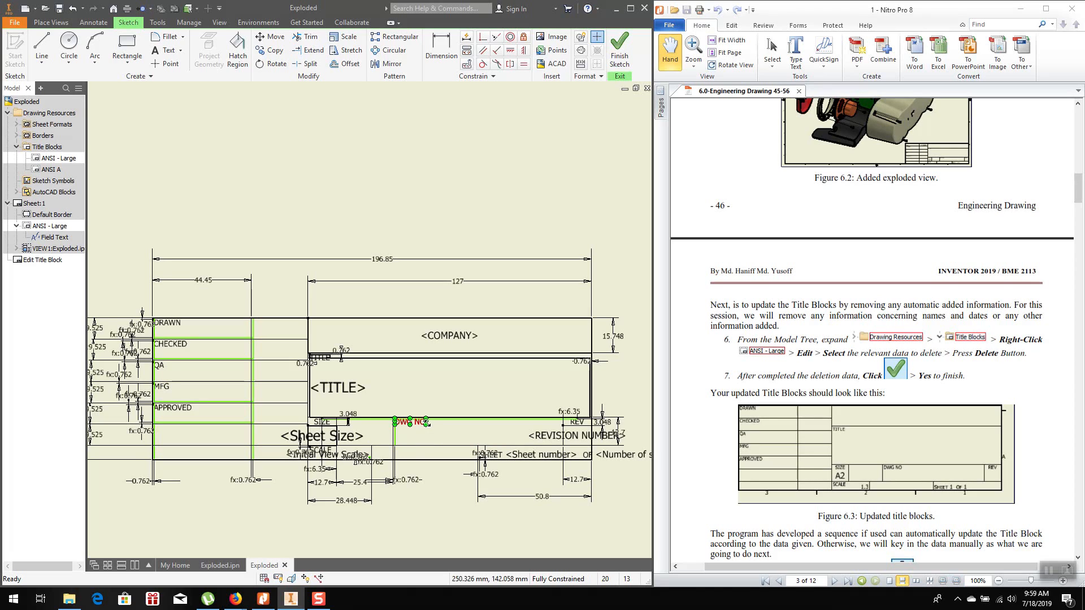
click(617, 50)
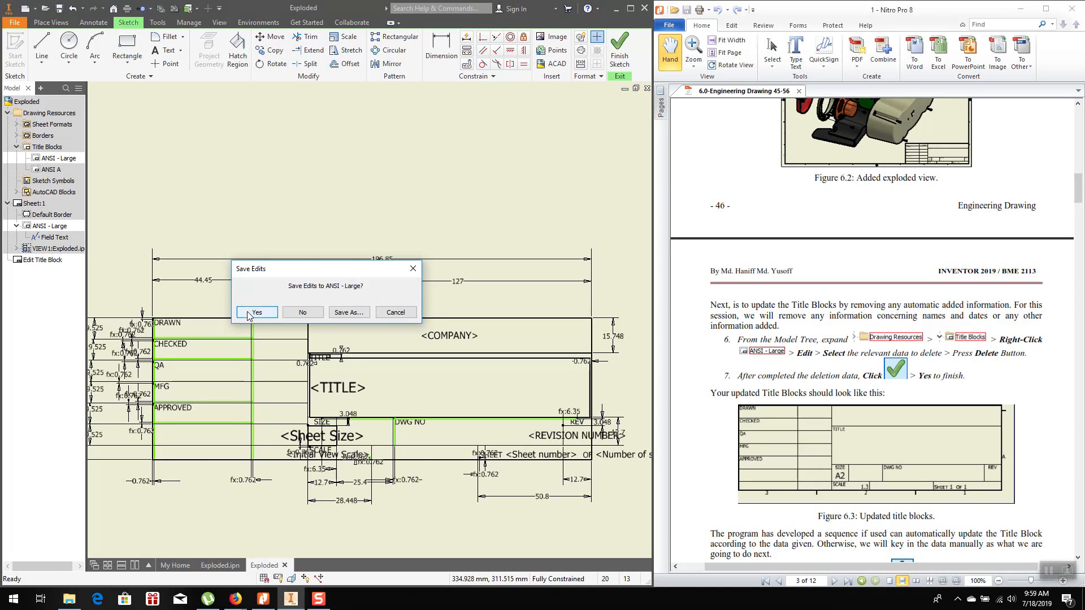
click(256, 313)
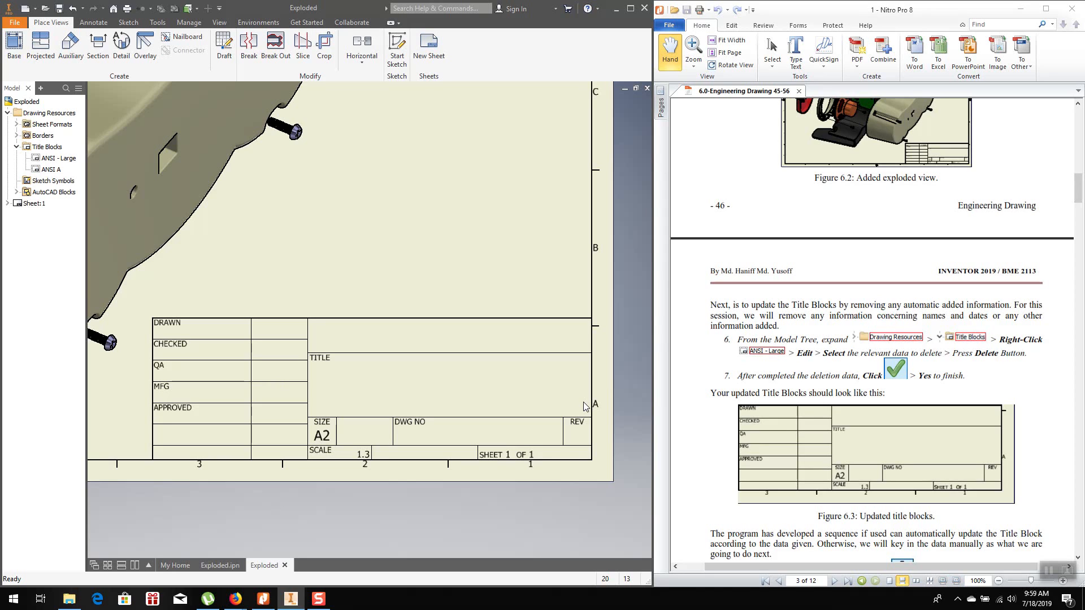
Add a text note with the drafter's name inside the DRAWN box of the title block
scroll(785, 425, down, 3)
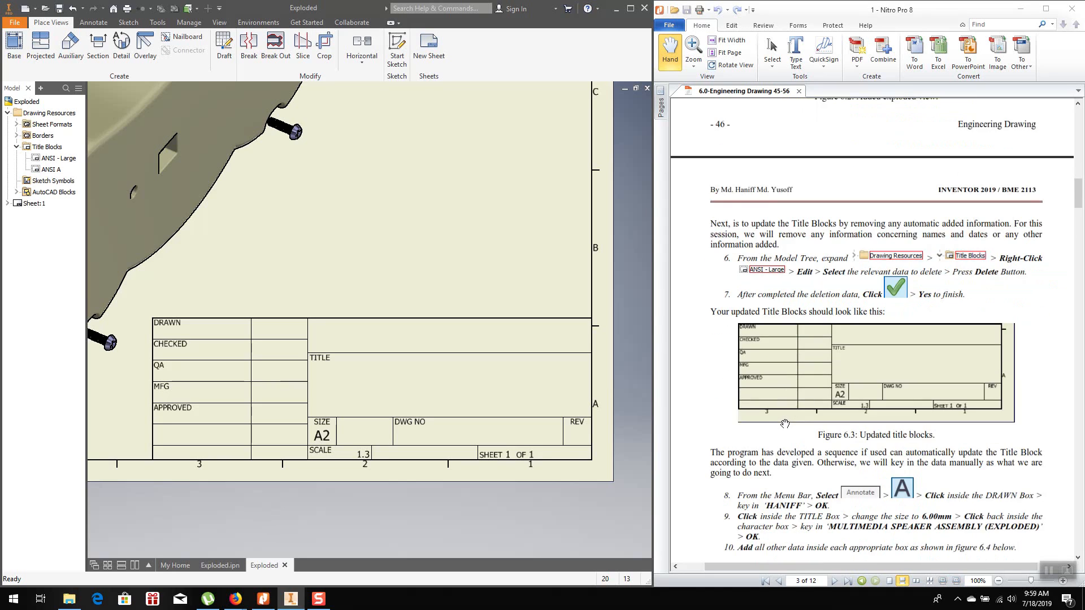
scroll(786, 424, down, 2)
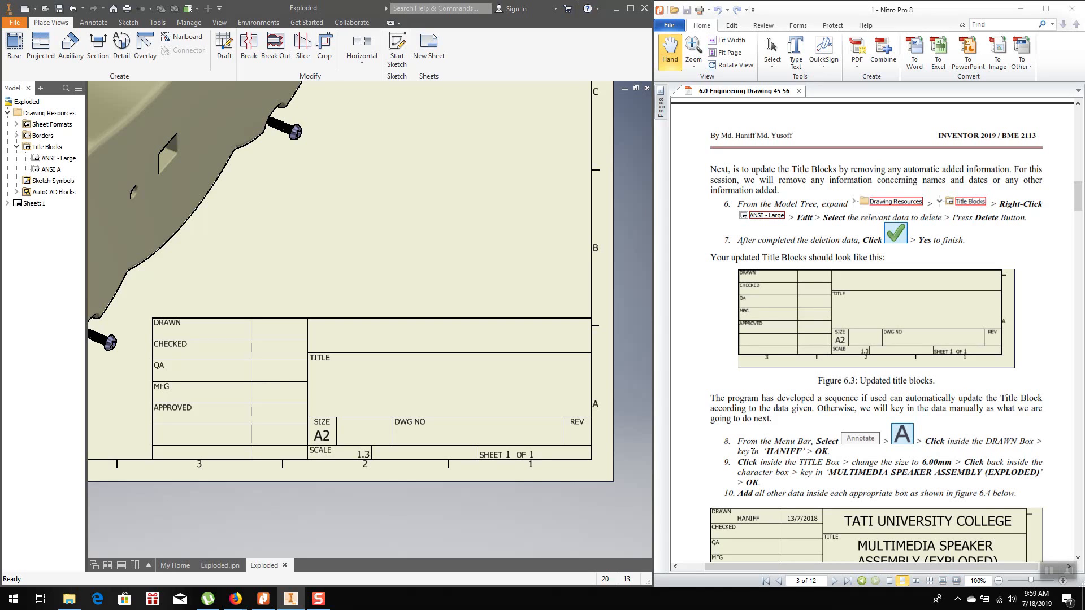
scroll(753, 444, down, 2)
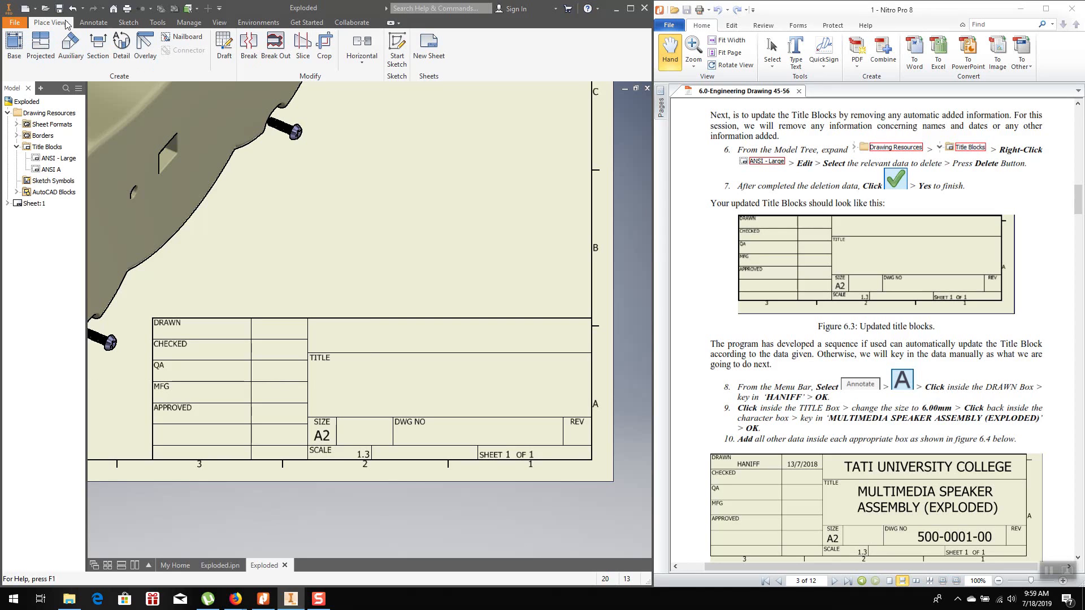
click(102, 23)
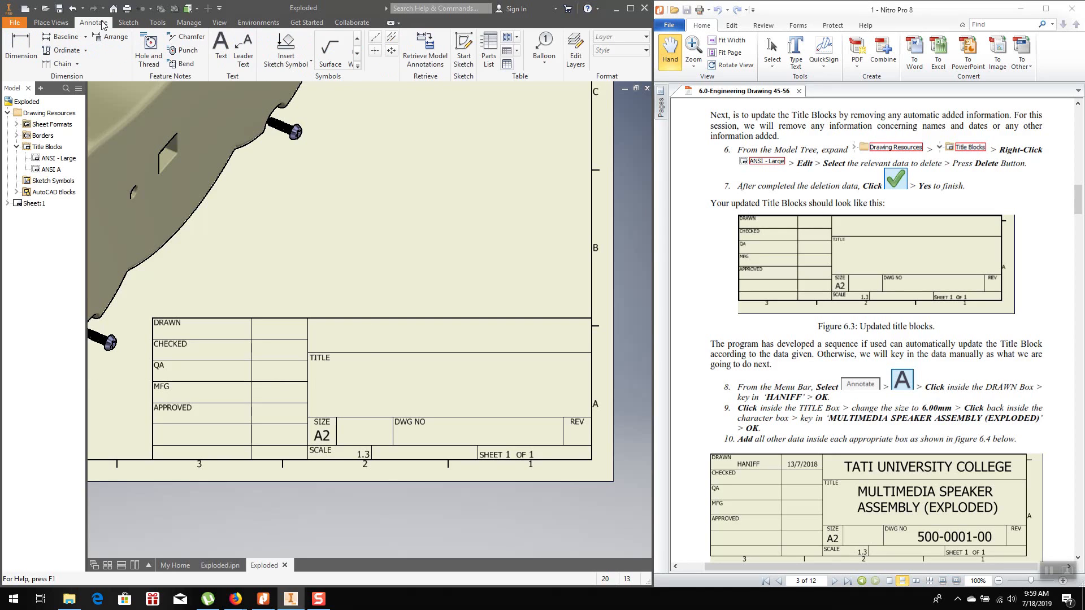
click(217, 45)
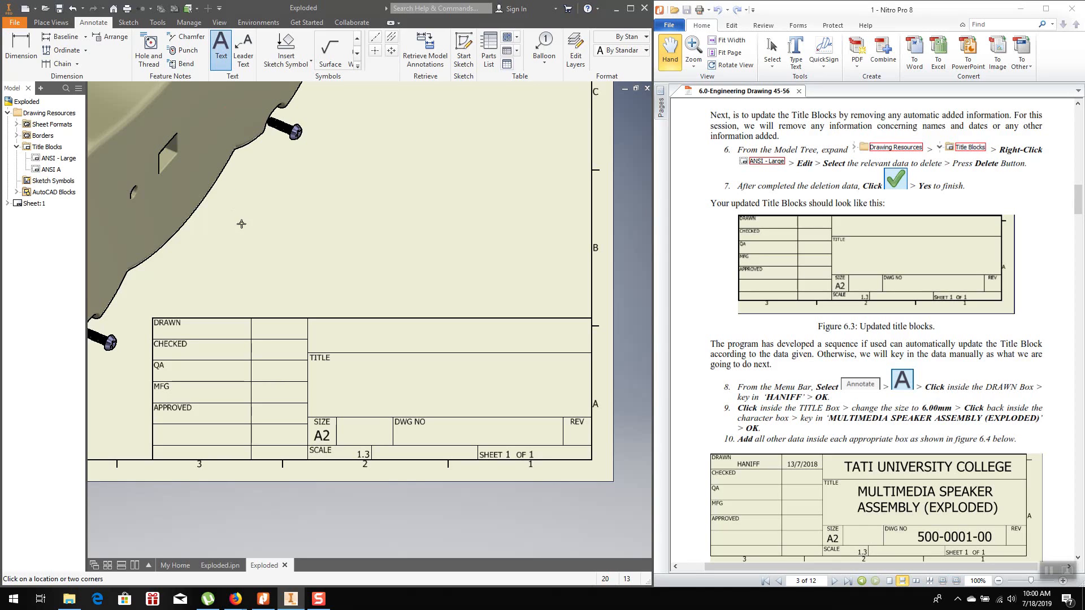
click(190, 328)
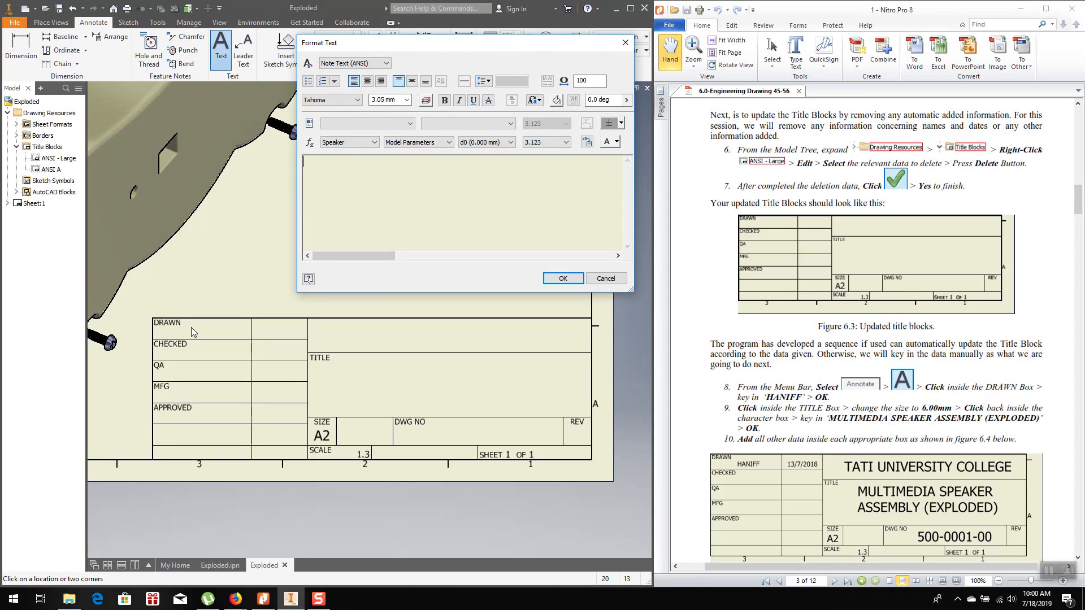
text(HANIFF)
click(562, 278)
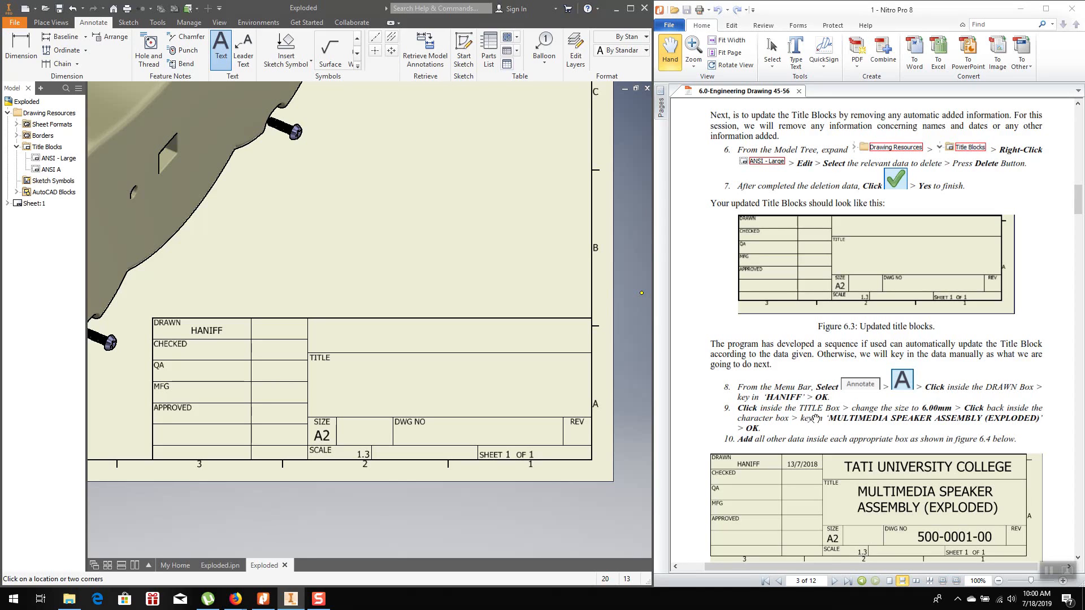
Add the 6.10 mm high text note "MULTIMEDIA SPEAKER ASSEMBLY (EXPLODED)" in the TITLE box, split into two lines before ASSEMBLY
click(340, 374)
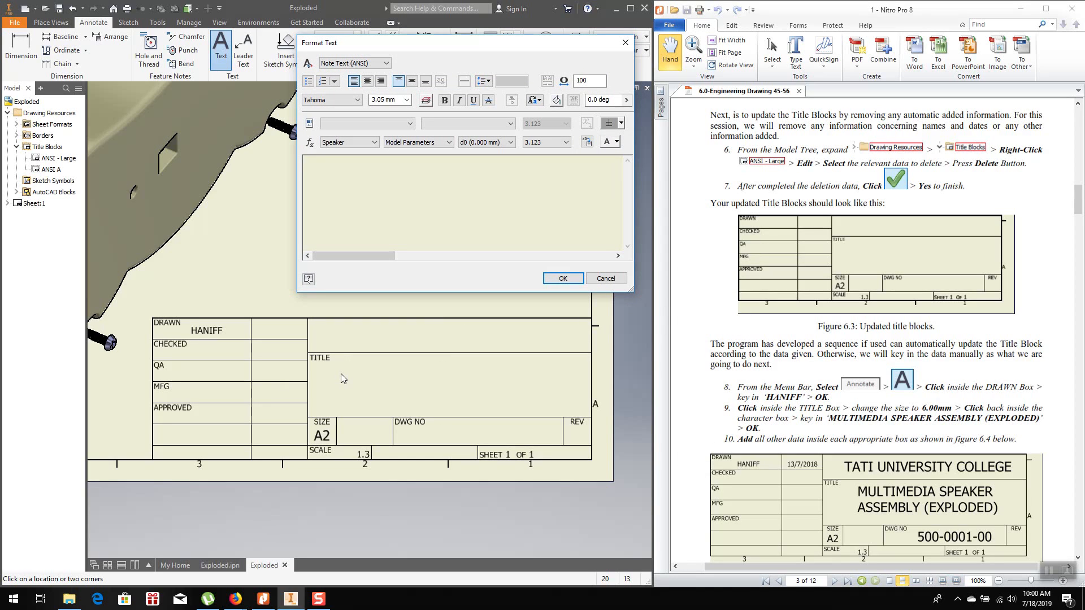
click(406, 99)
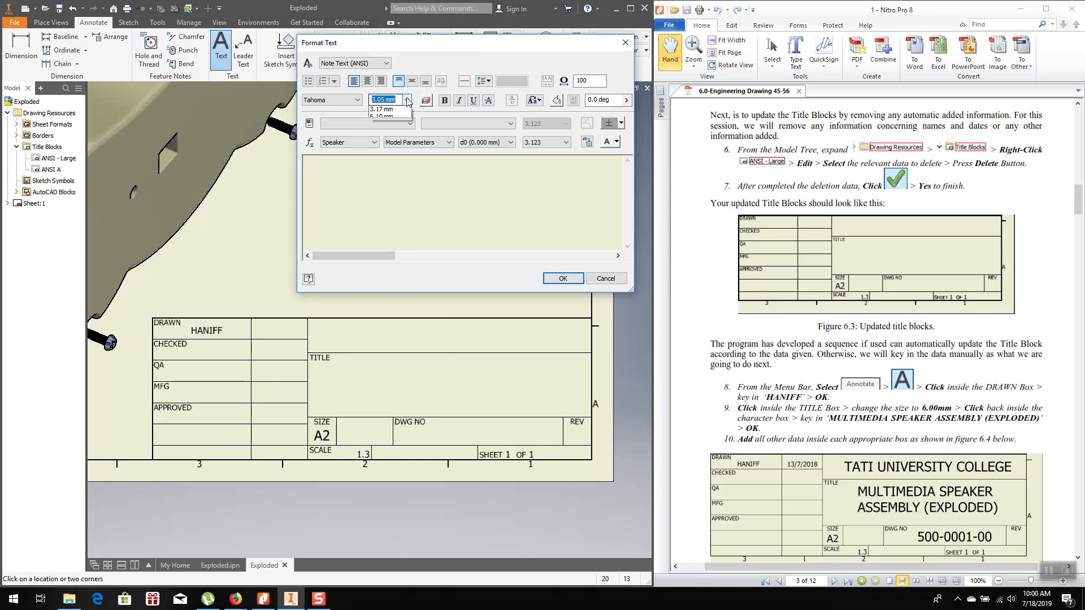
click(394, 133)
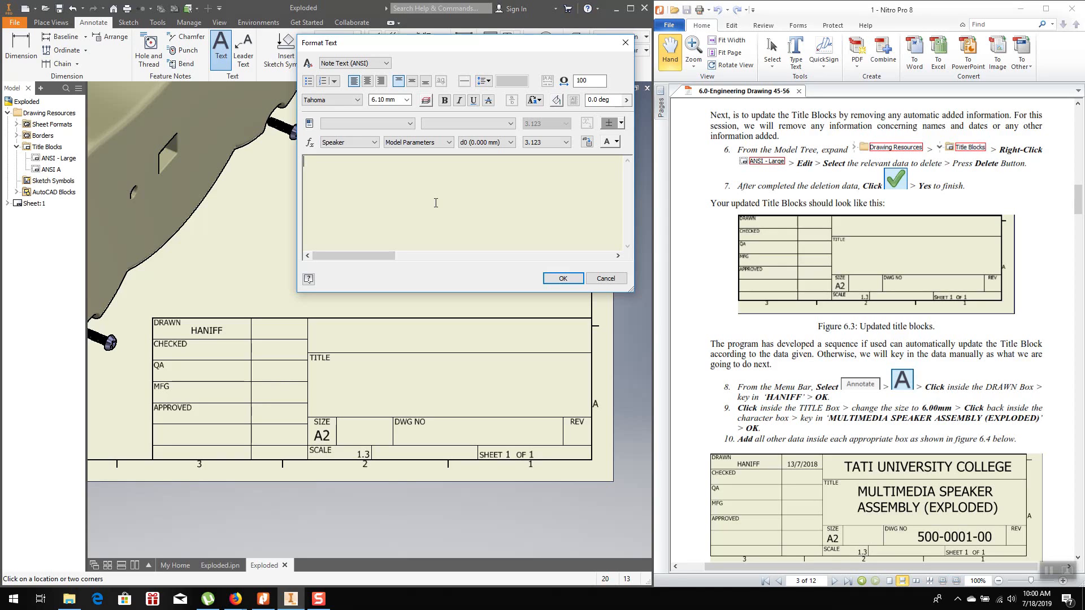
text(MULT)
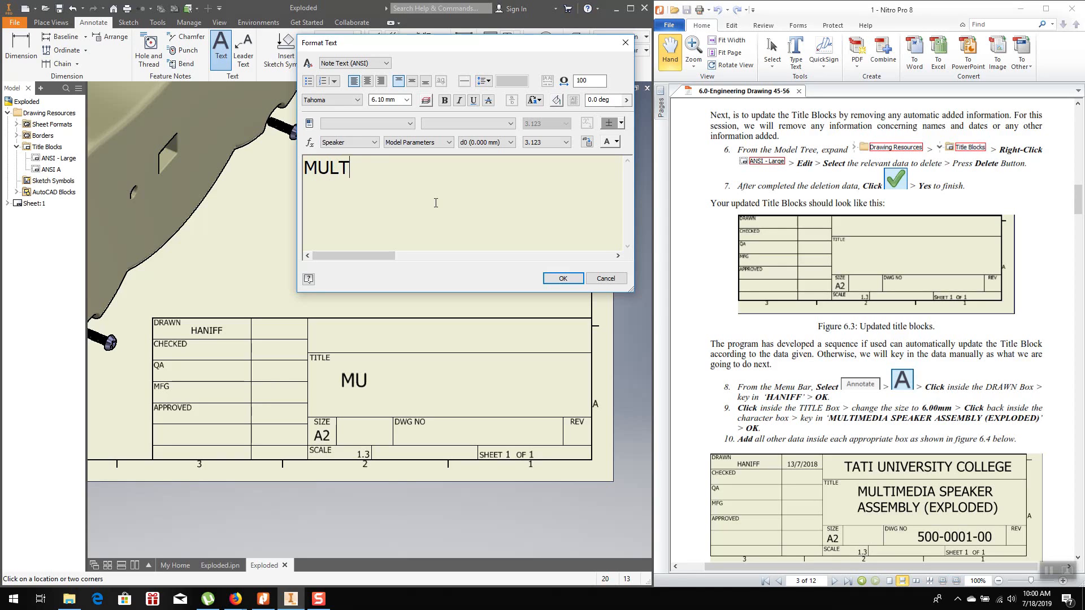
text(IMEDIA)
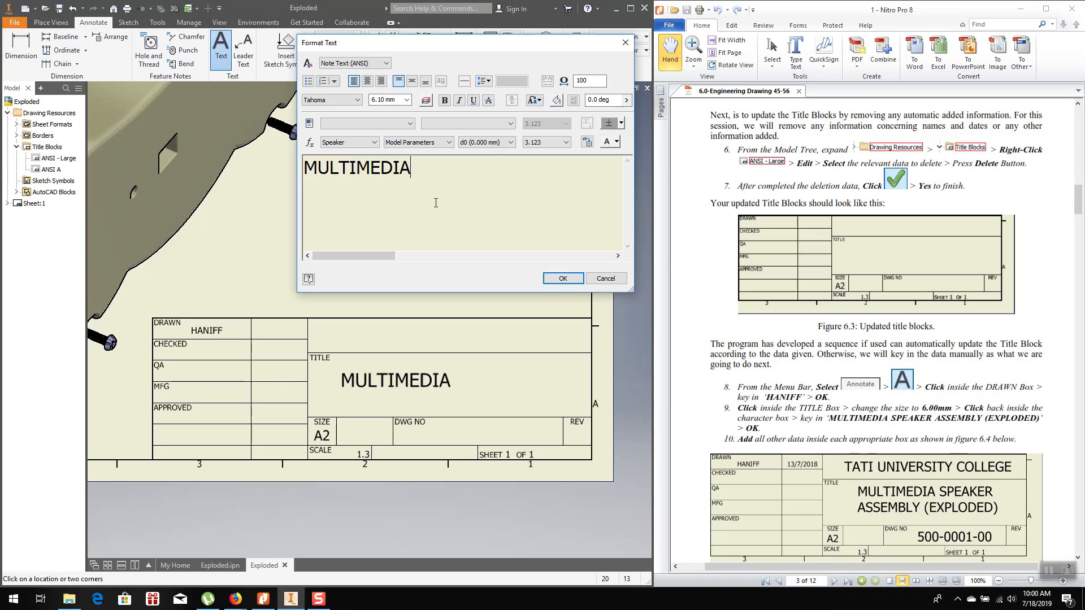
text( SPEAKER )
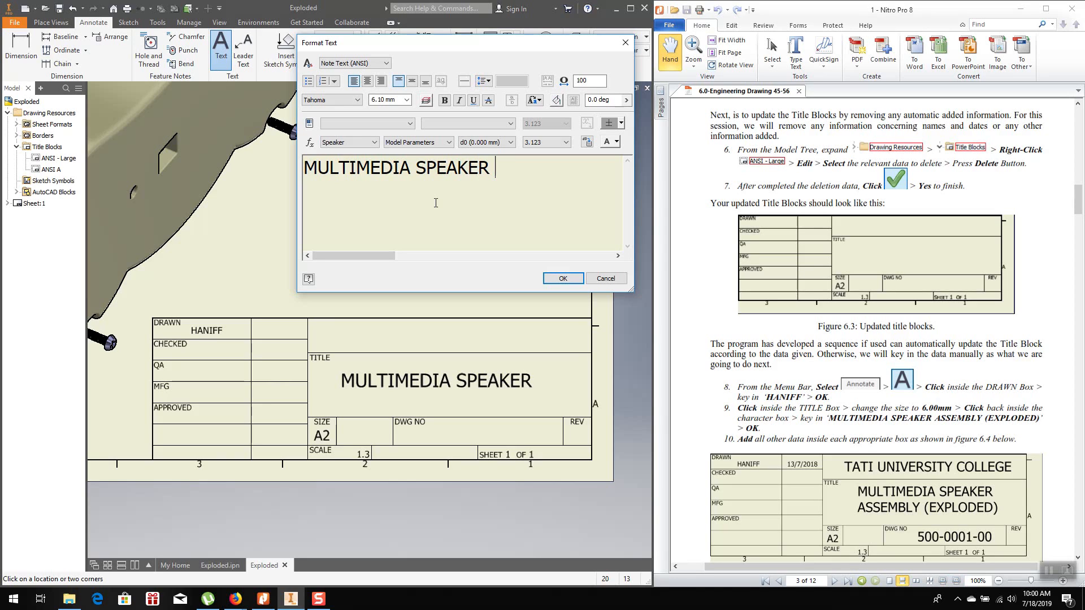
text(ASSEMBL)
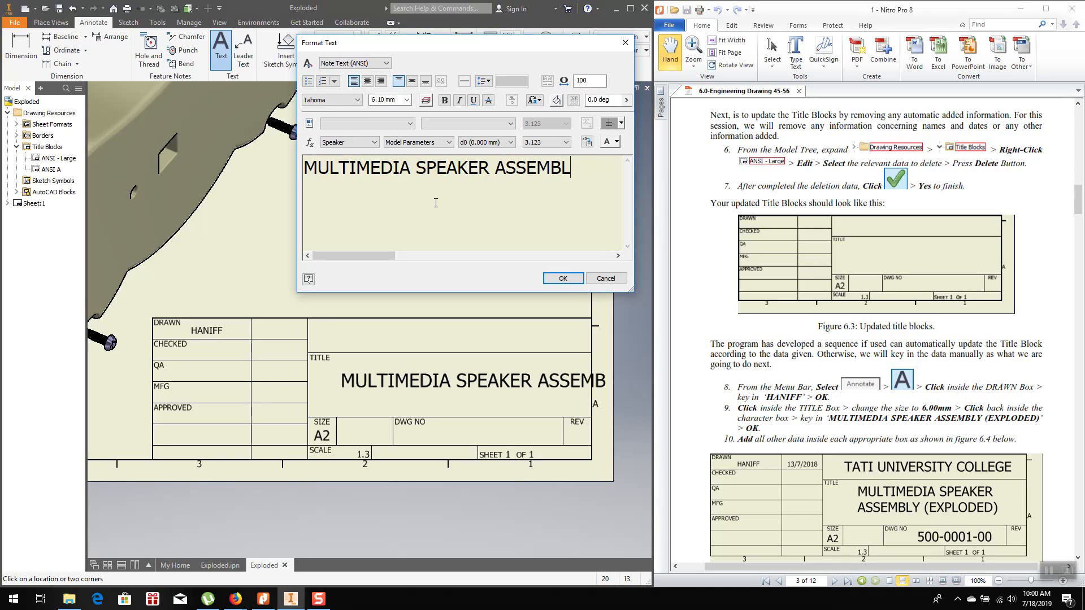
text(Y ()
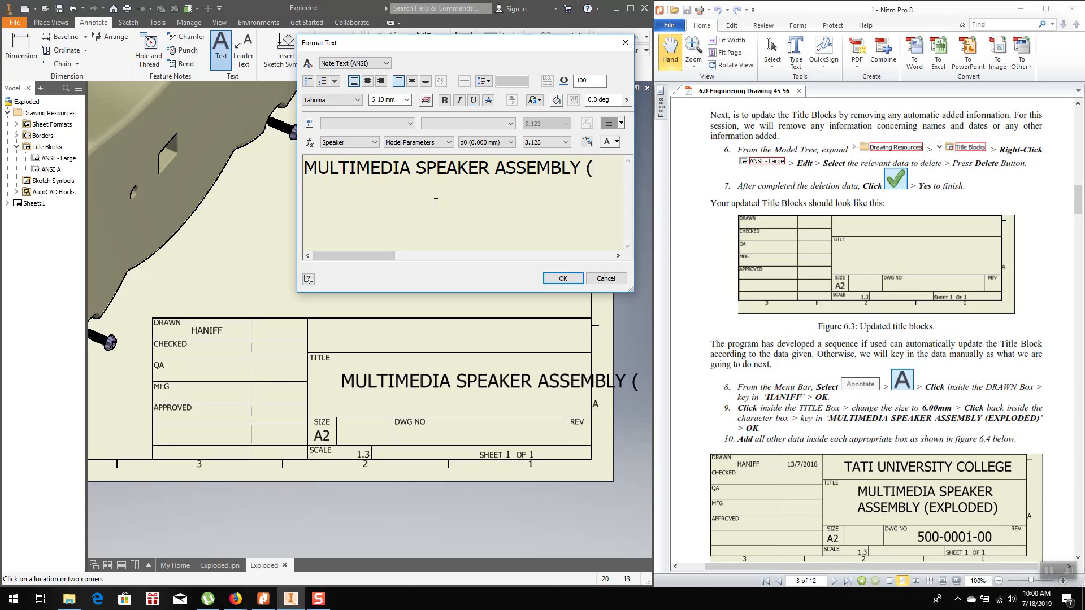
text(EXPLODE)
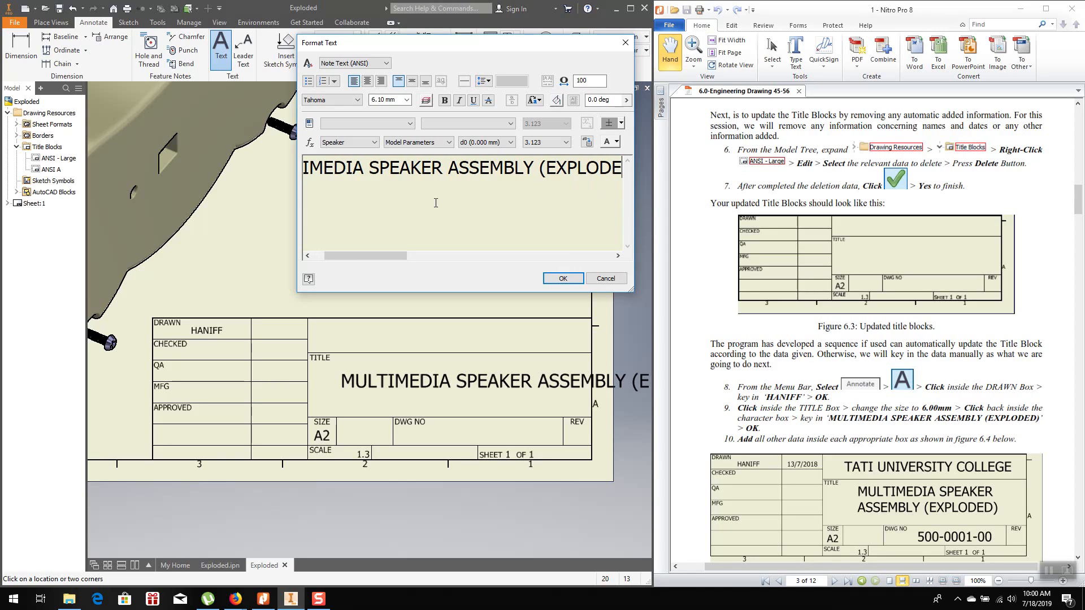
text(D)
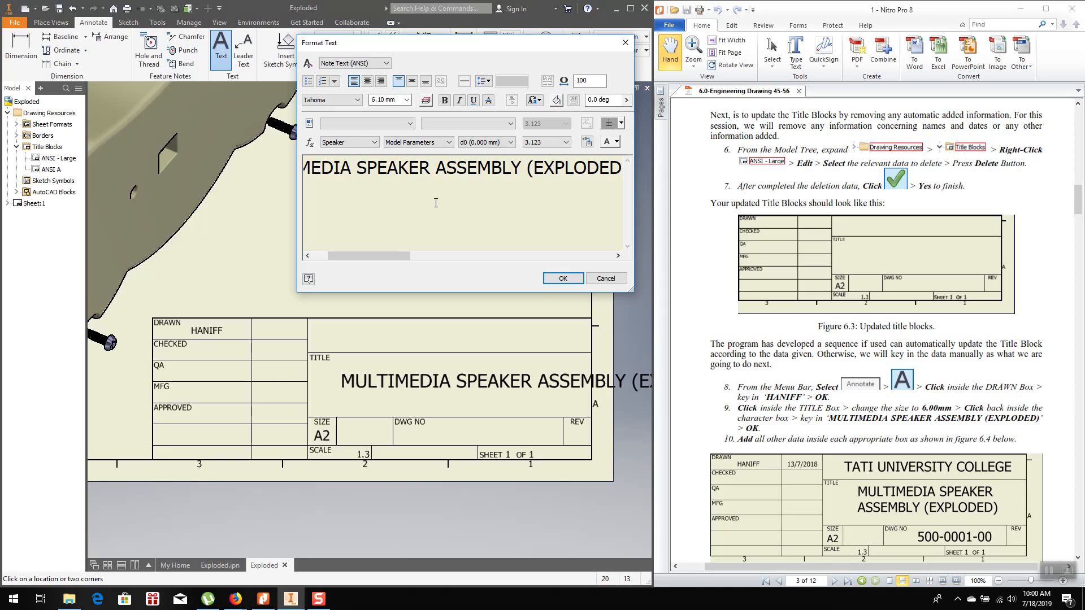
text())
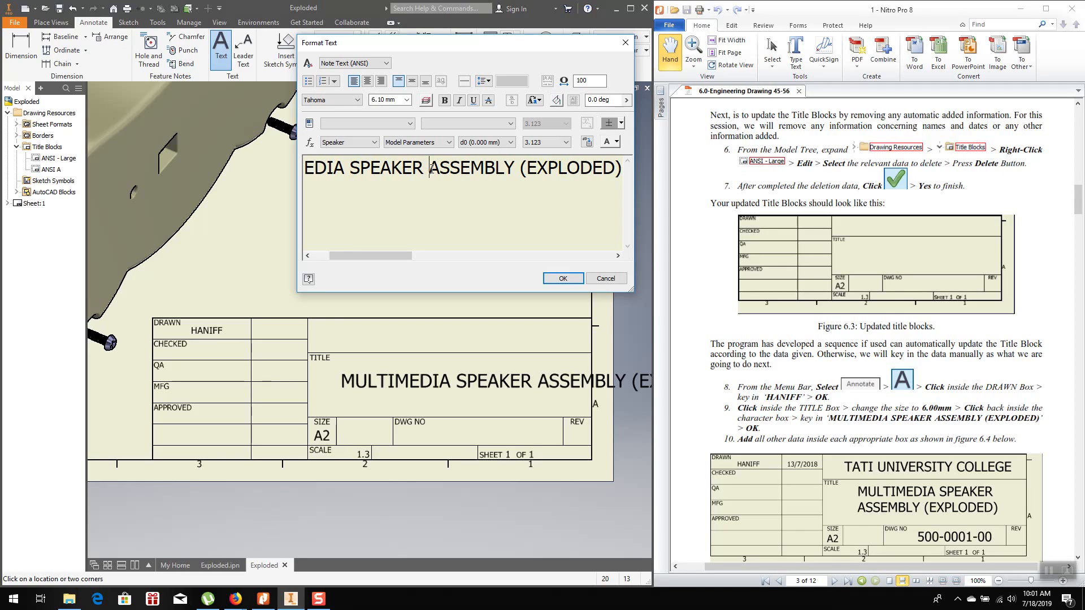
key(Return)
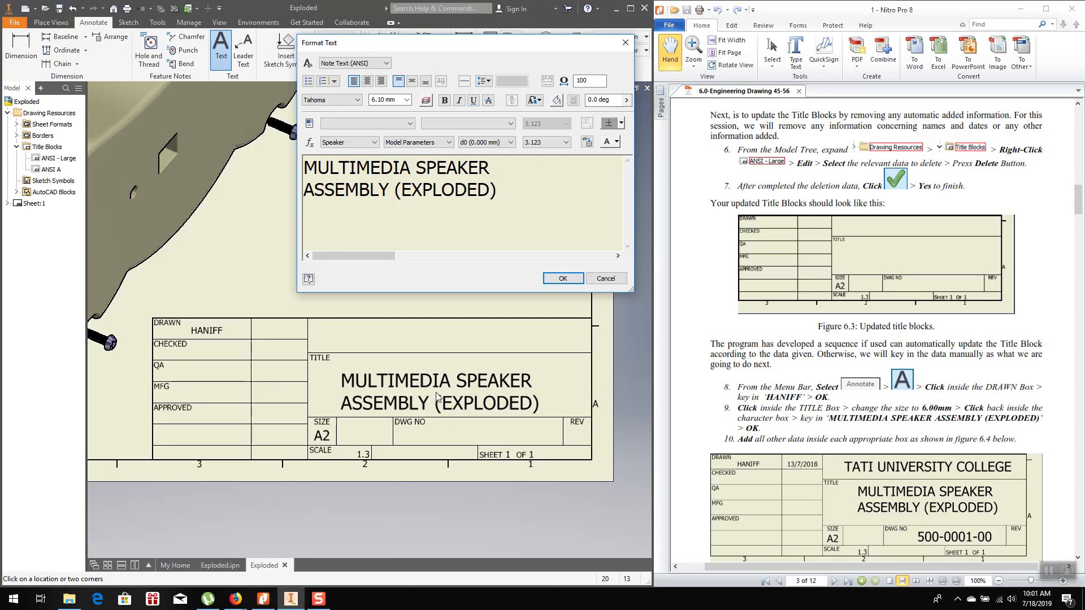
click(563, 279)
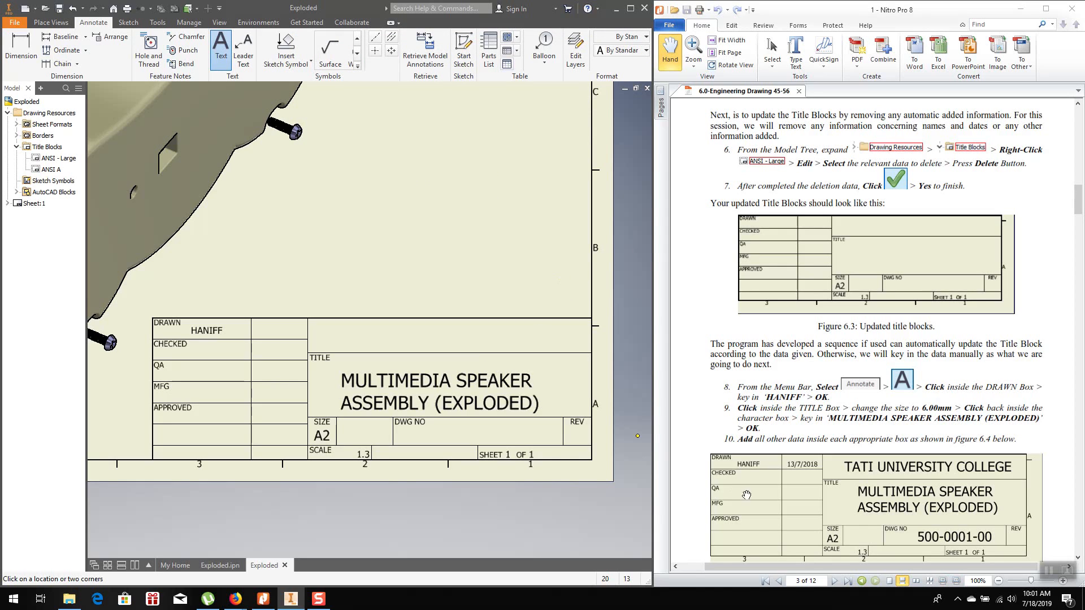
Add the drawing number 500-0001-00 as a 6.10 mm high text note in the DWG NO box
scroll(730, 436, down, 2)
scroll(730, 437, down, 3)
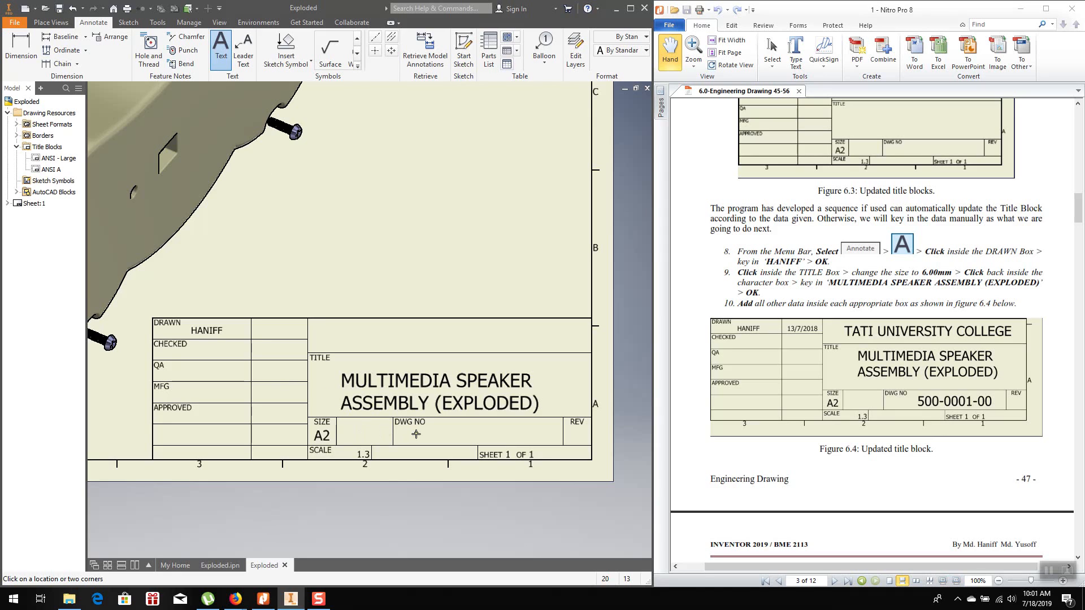
click(436, 430)
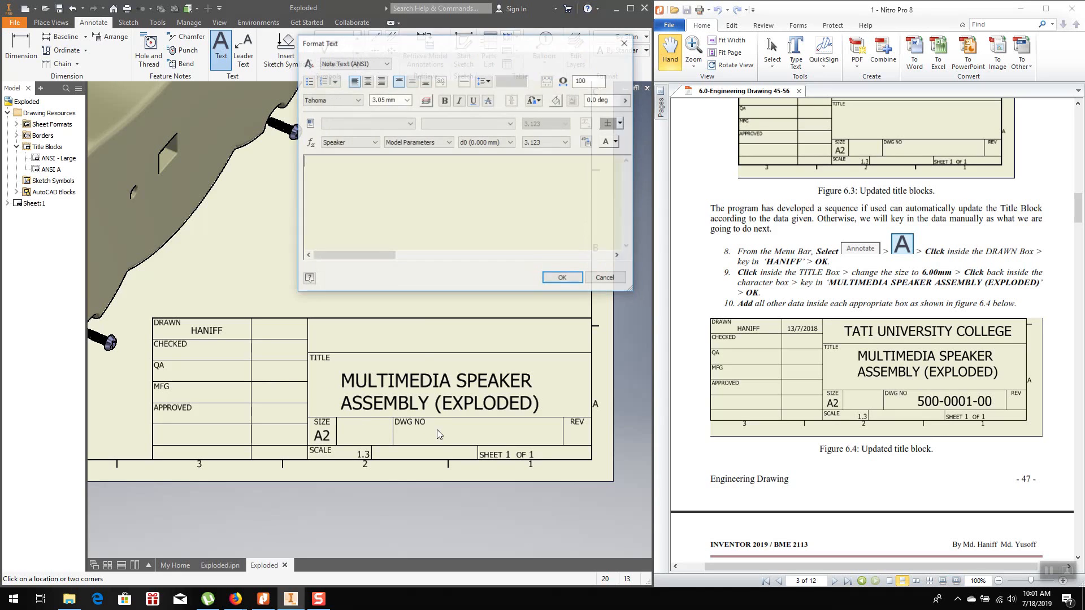
click(406, 100)
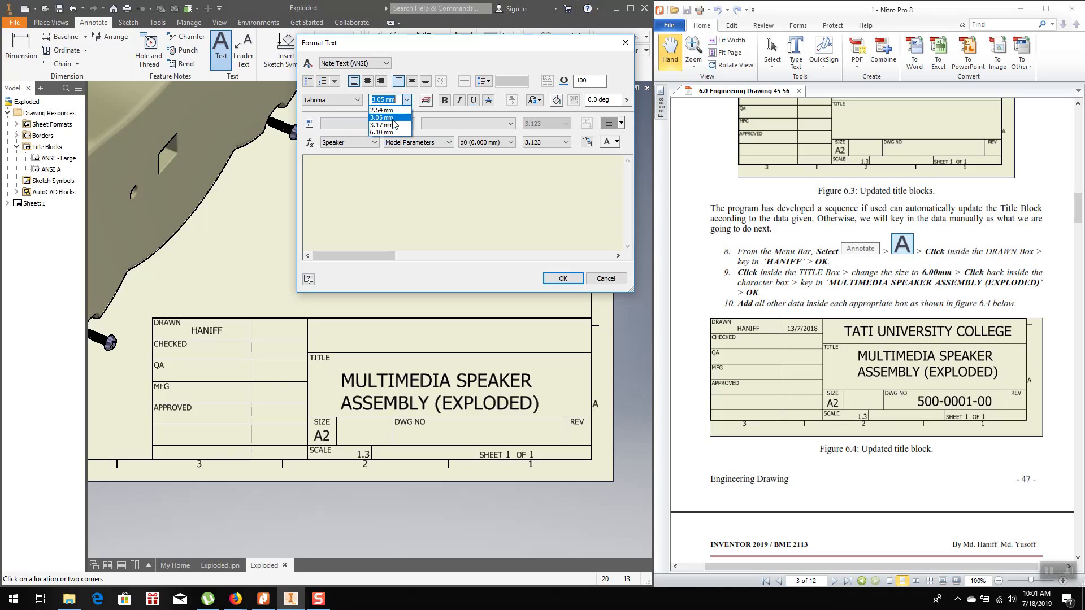
click(387, 133)
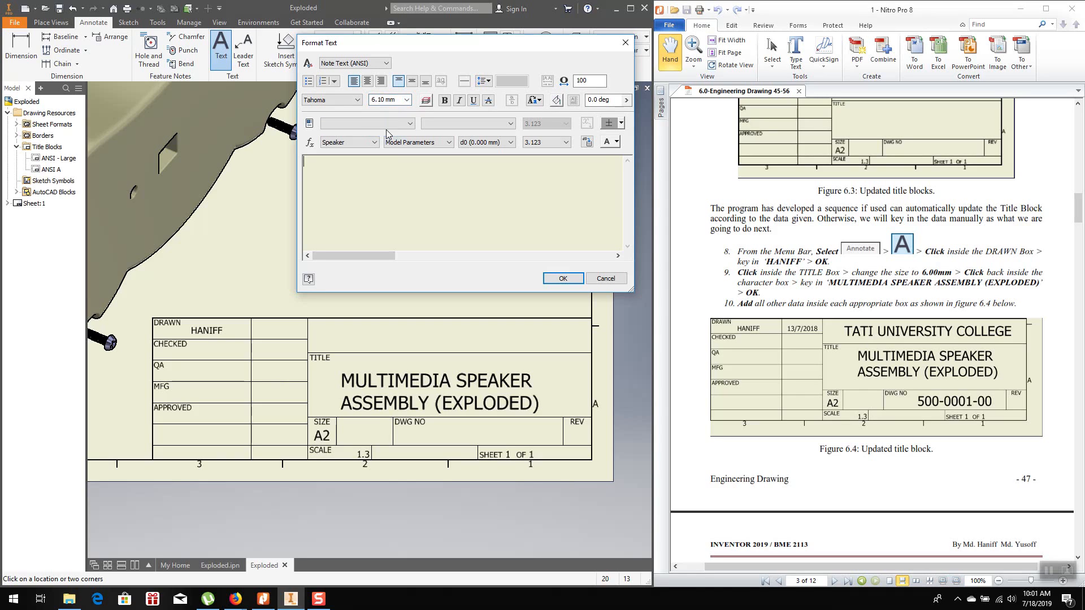
text(500-0001-00)
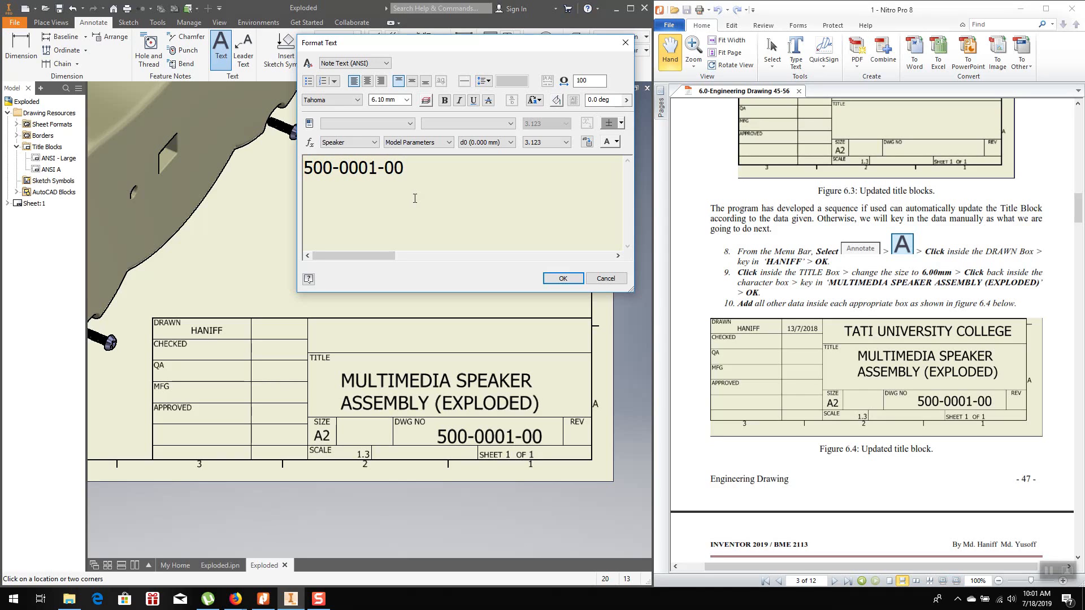
click(563, 278)
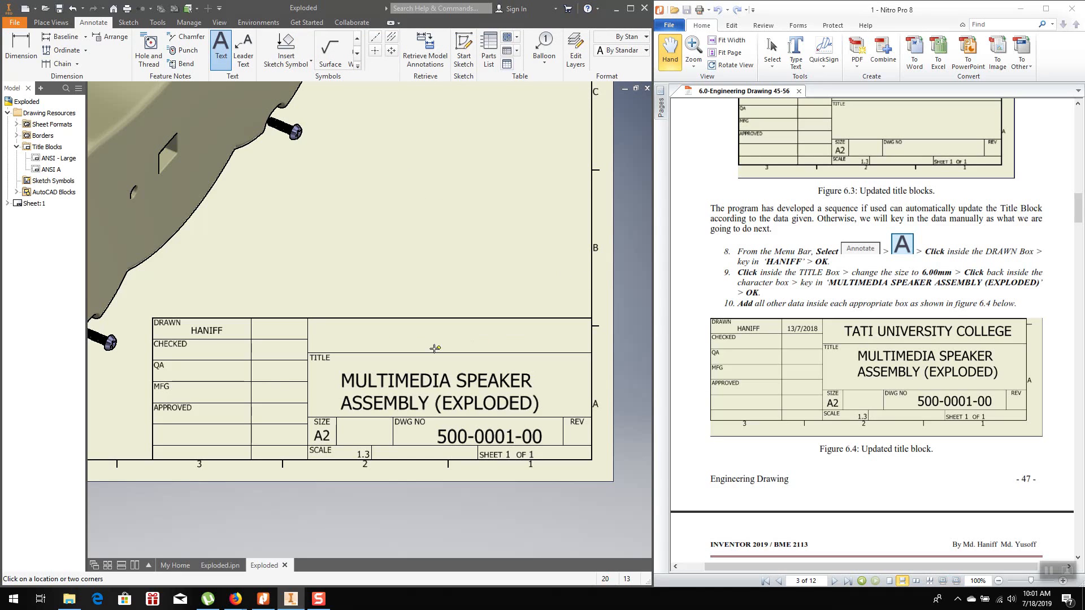
Add the text note "TATI UNIVERSITY COLLEGE" at 6.10 mm height in the empty box above TITLE
click(326, 334)
click(406, 100)
click(383, 132)
click(372, 173)
text(T)
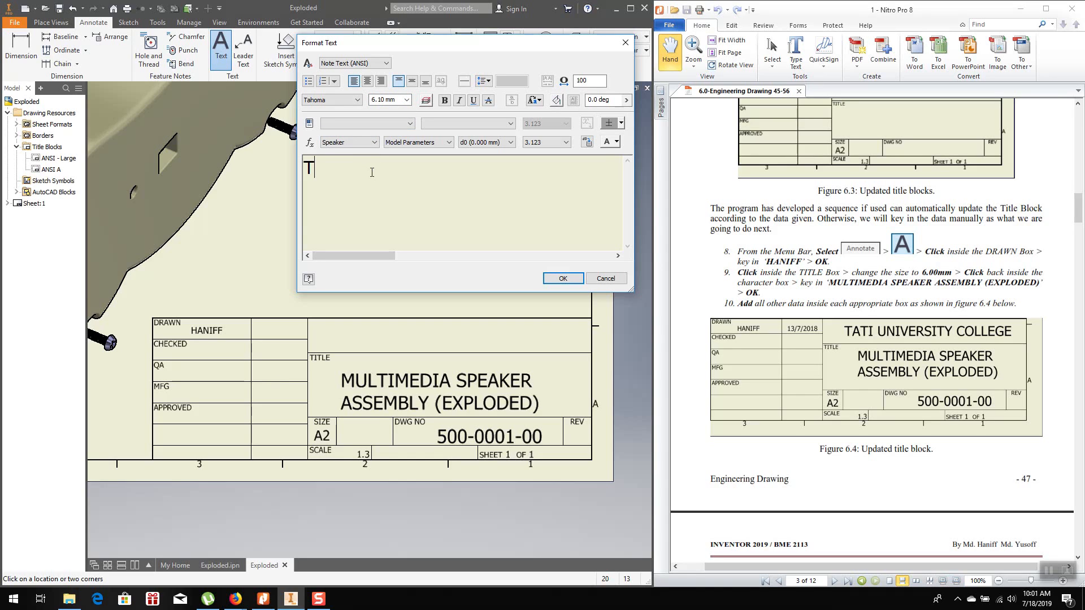
text(ATI UNIV)
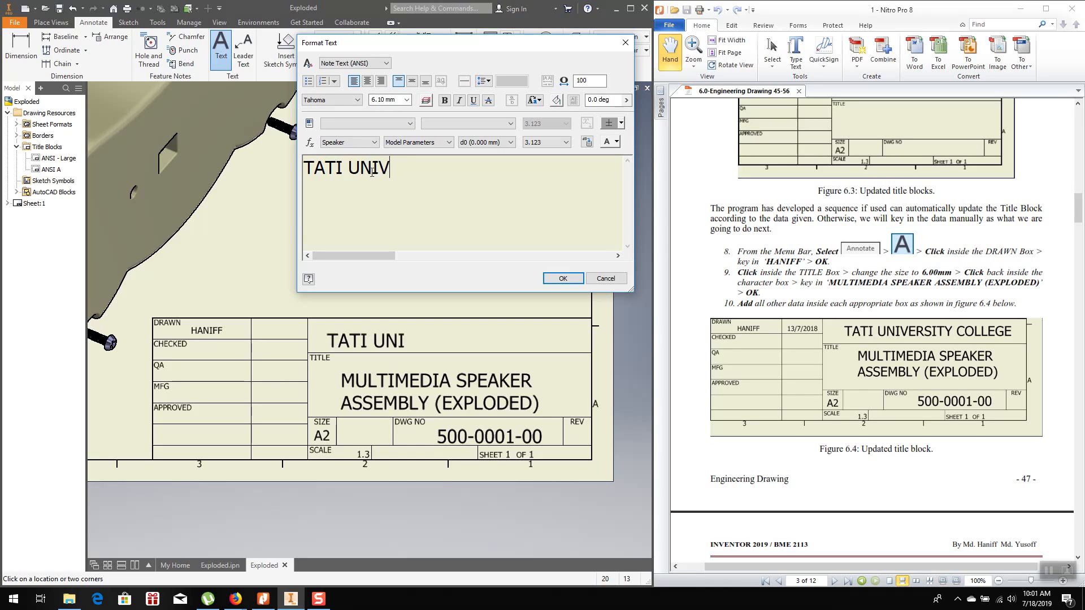
text(ERSITY )
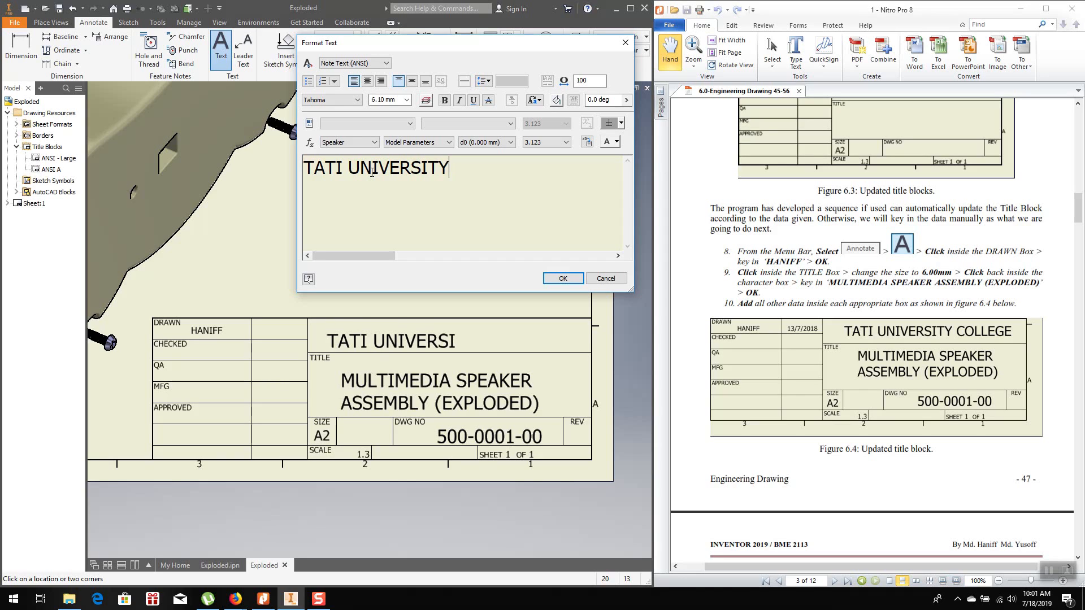
text(COLLEGE)
click(560, 278)
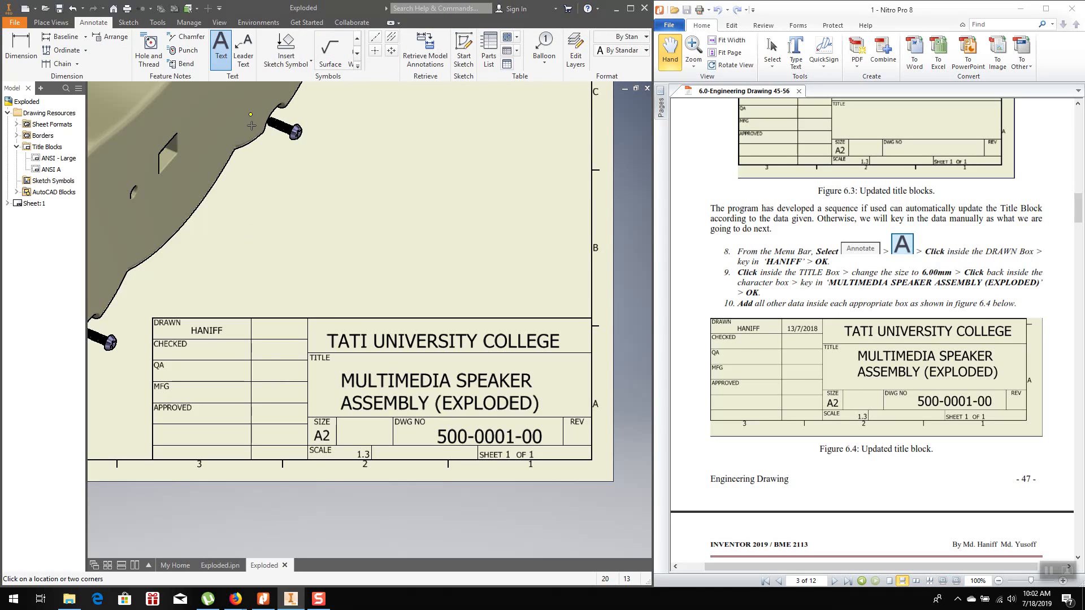
Add the date 18/7/2019 as a text note in the box beside the drafter's name, without AutoStacking, and exit the Text command
click(258, 328)
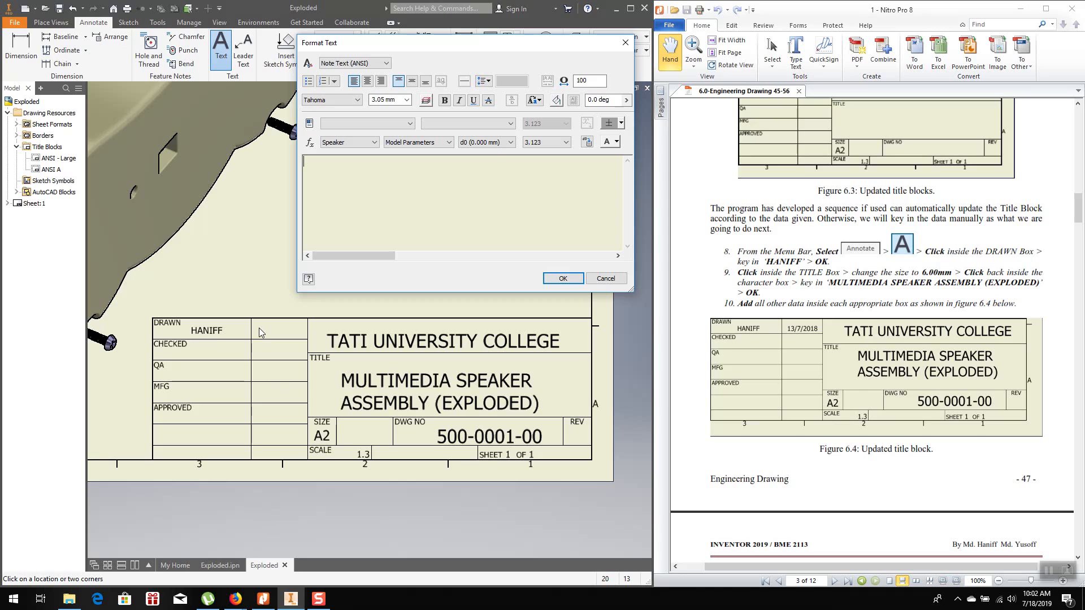
text(18/7/)
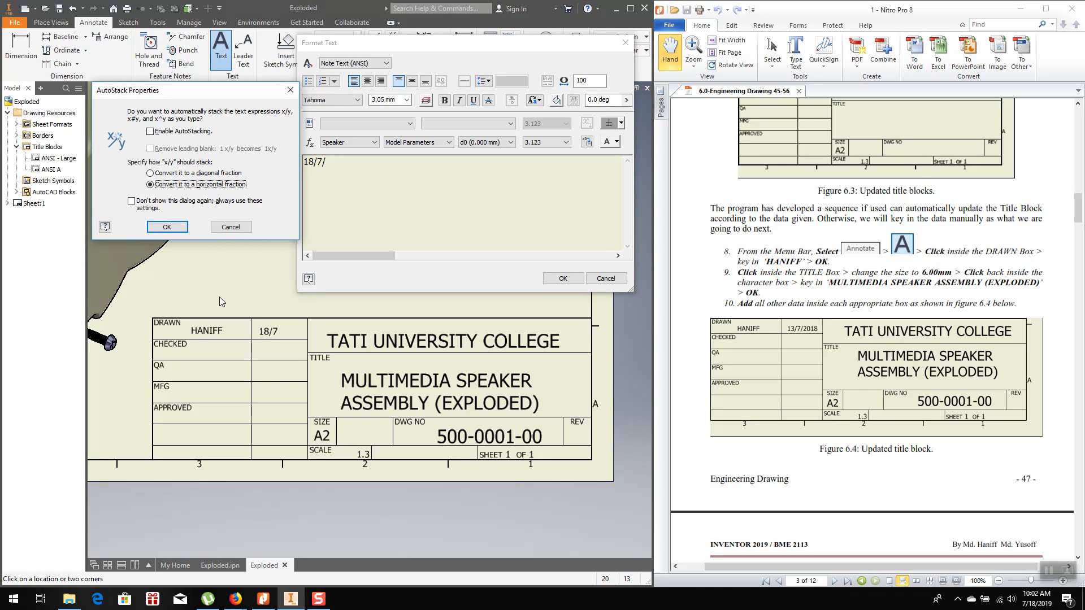
click(165, 227)
text(19)
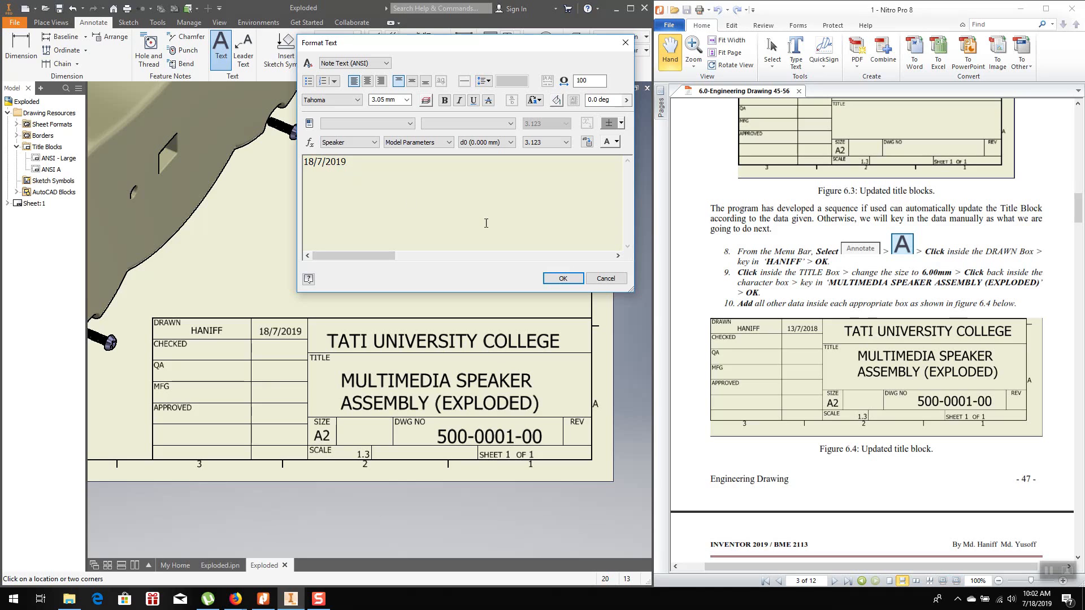
click(562, 278)
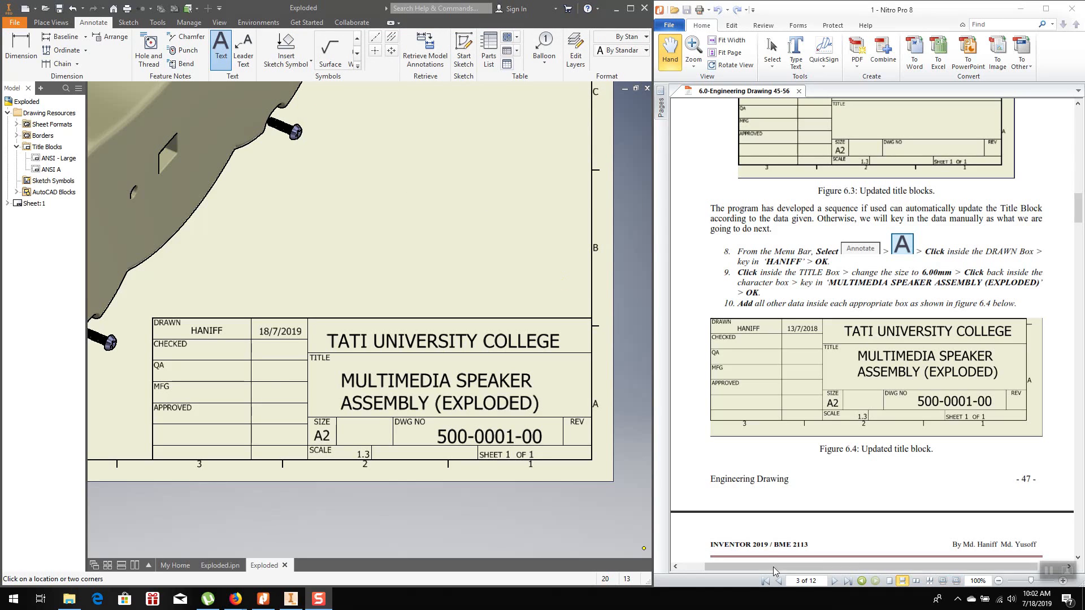
scroll(755, 433, down, 3)
scroll(754, 433, down, 3)
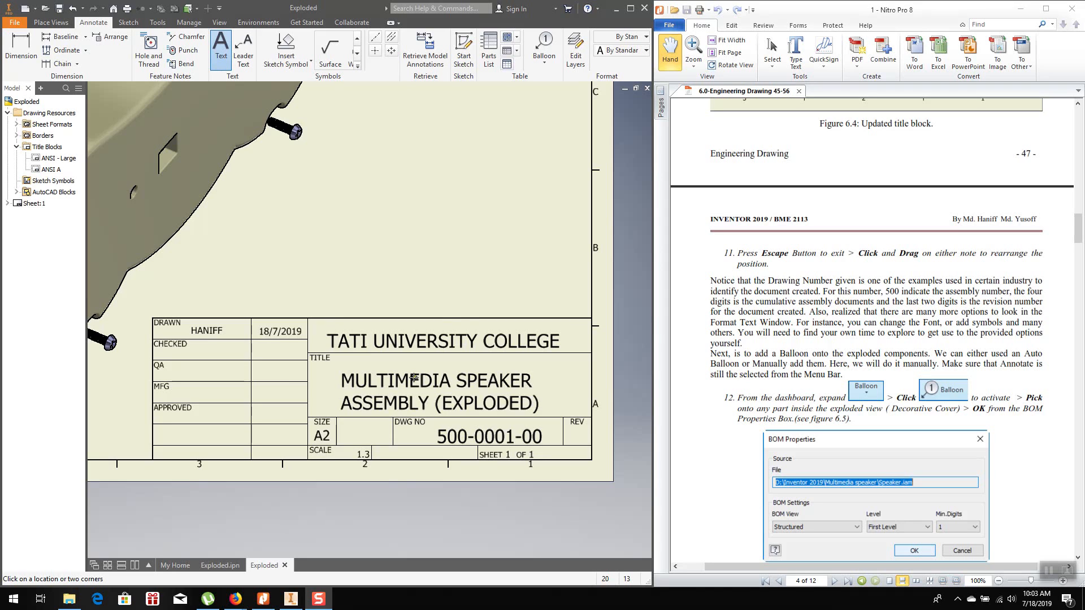
click(625, 271)
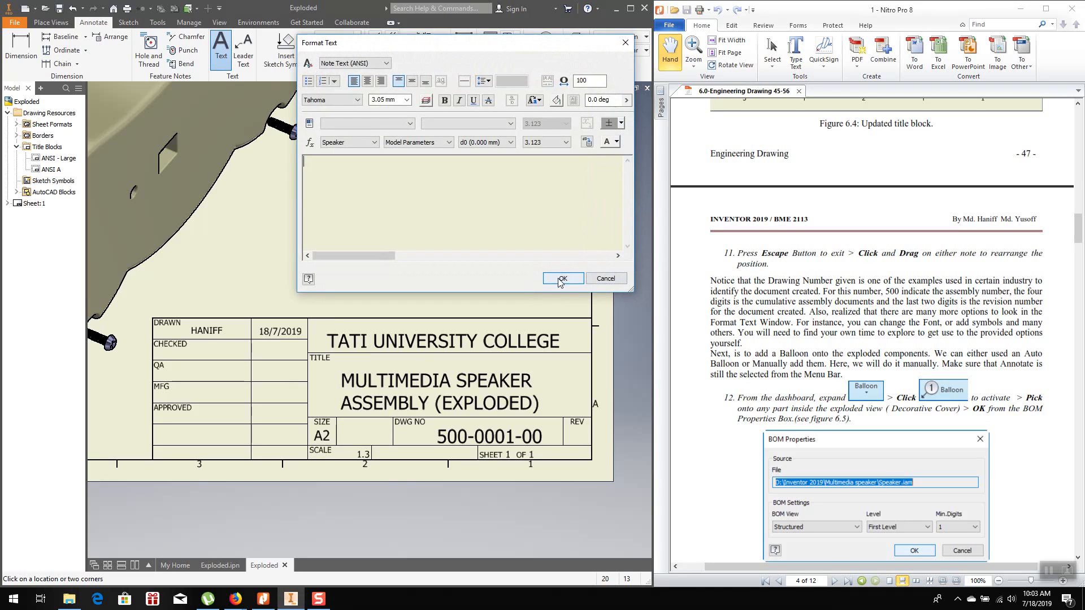
click(551, 278)
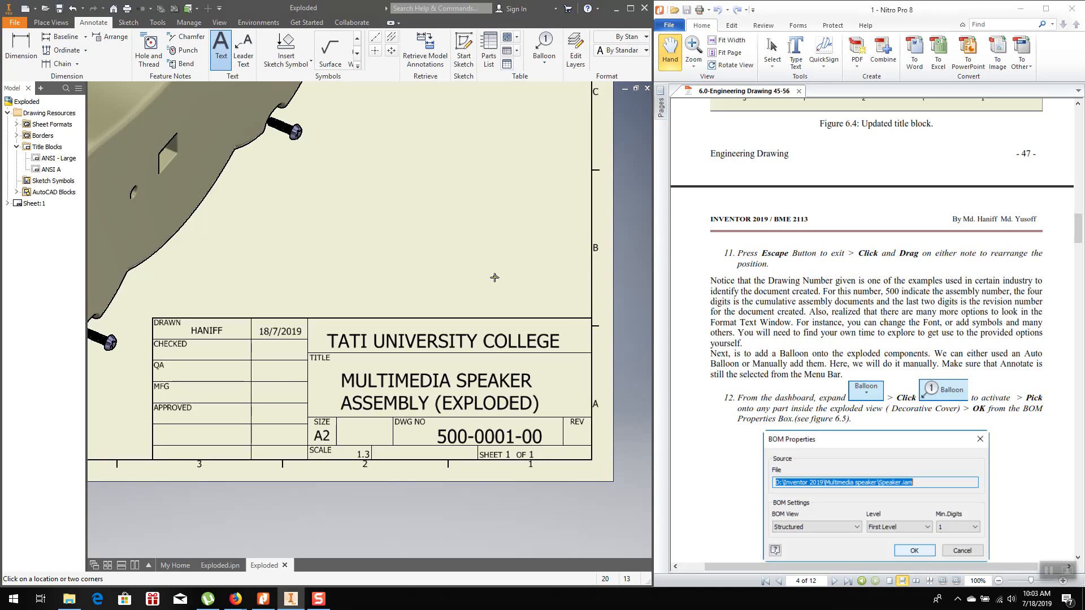
key(Escape)
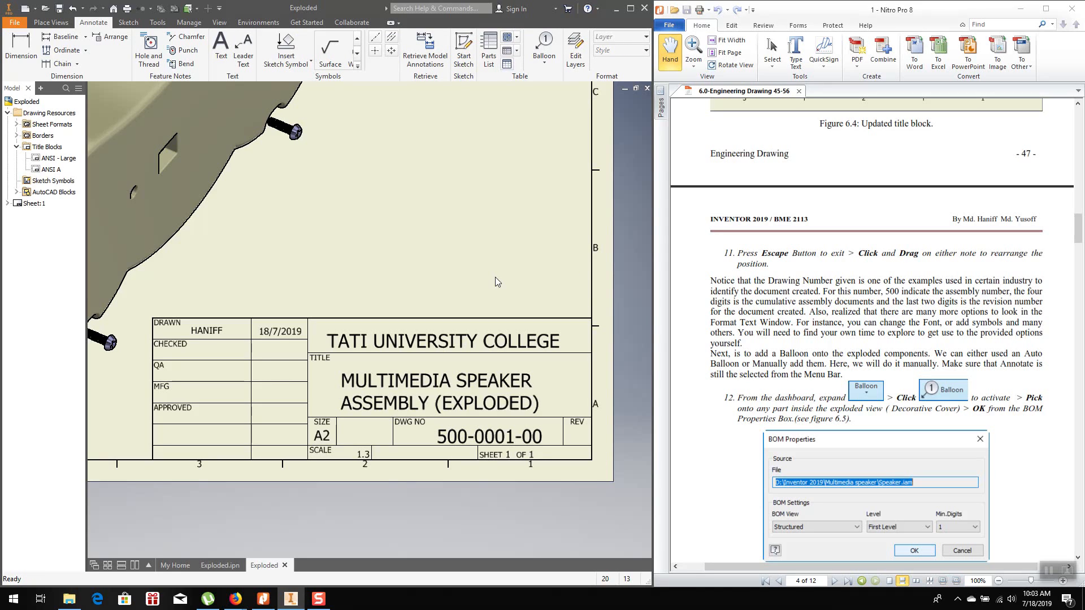
Reposition the college name, drawing title and drawing number notes so they sit neatly inside their title block boxes
click(338, 337)
drag(343, 337, 348, 332)
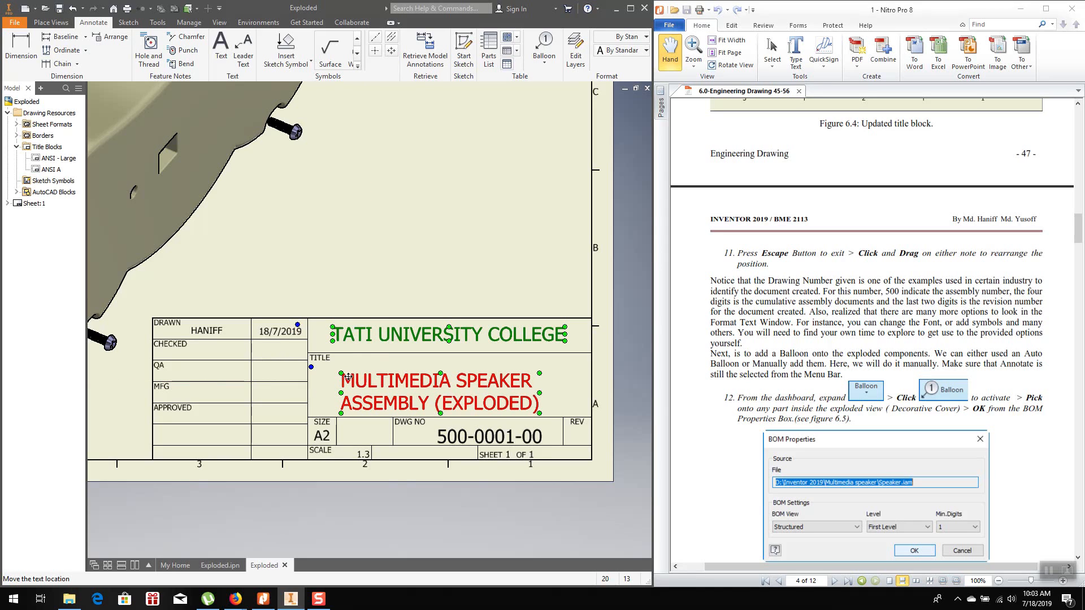
drag(348, 377, 359, 366)
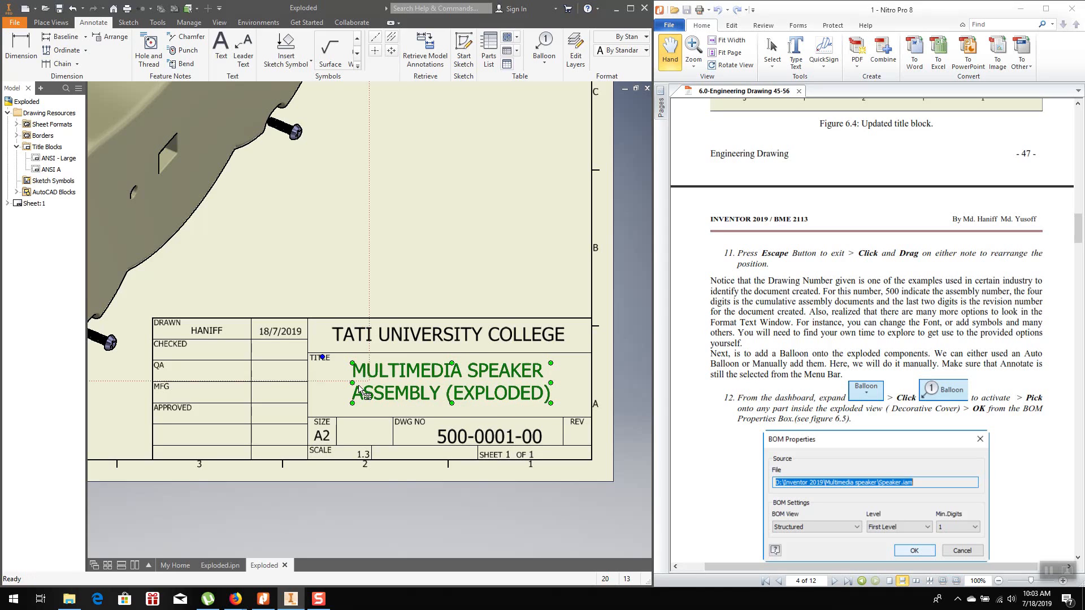
drag(445, 433, 444, 426)
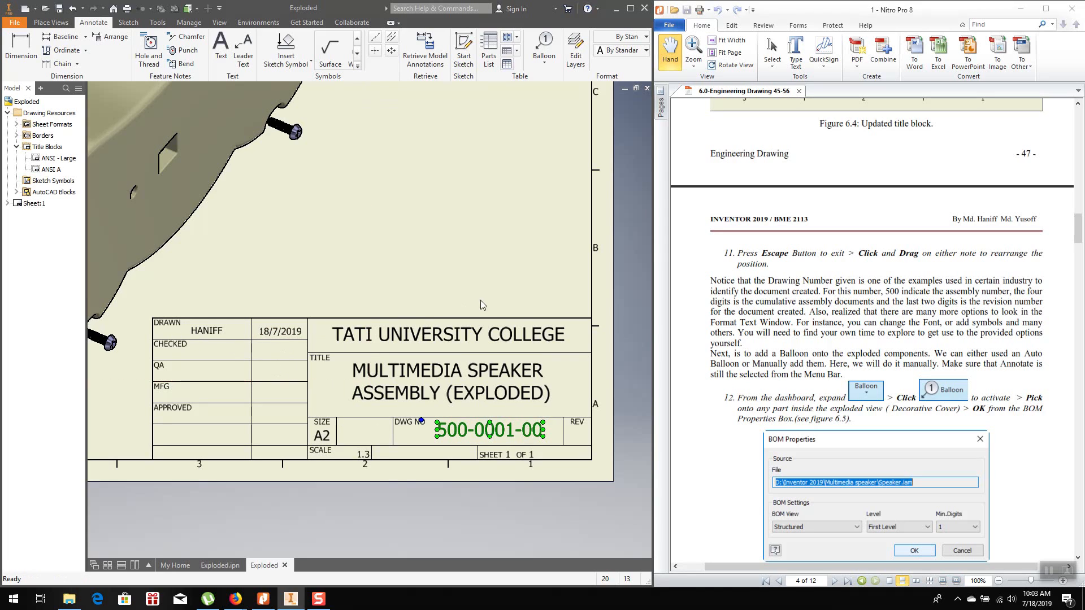
key(Escape)
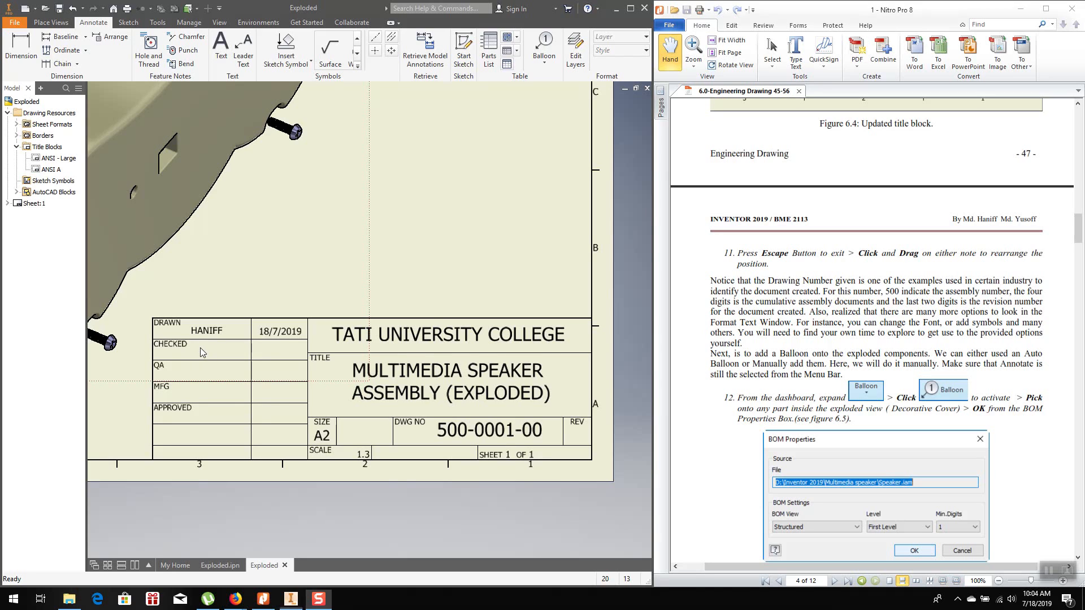
click(221, 47)
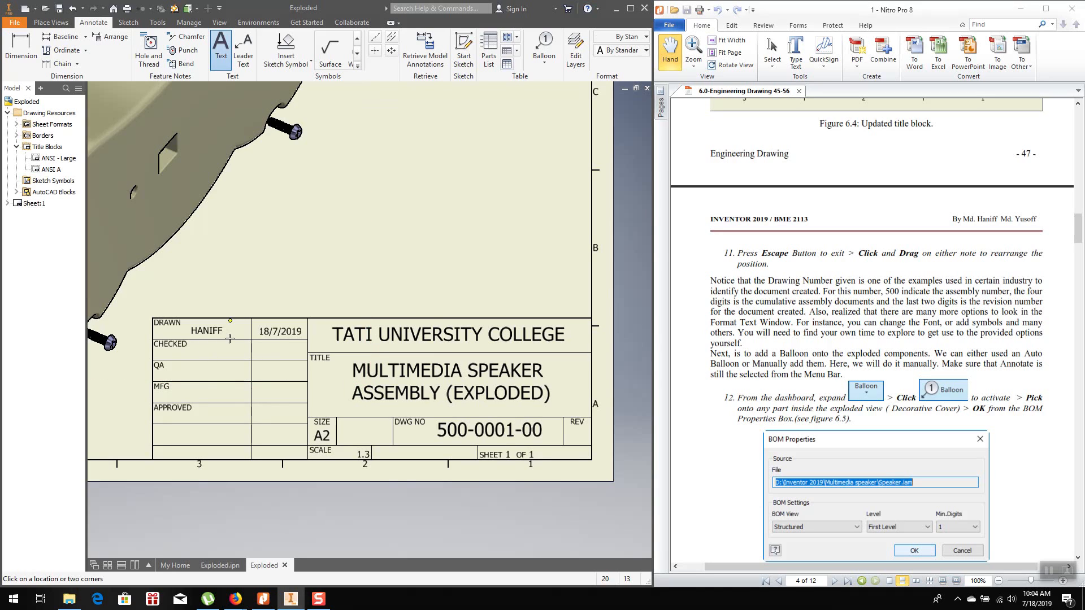
click(251, 370)
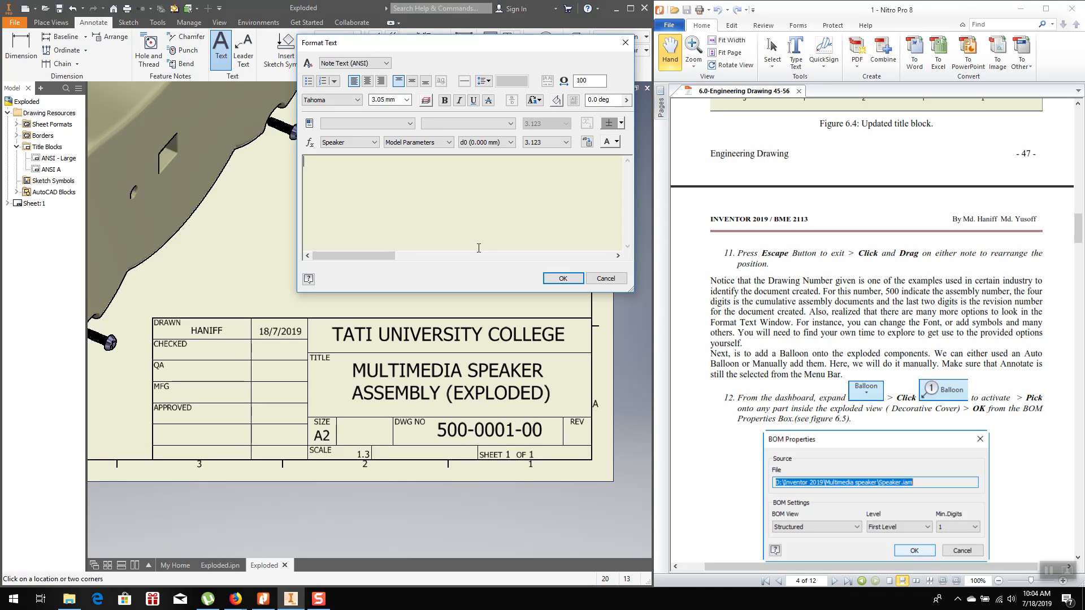
click(604, 280)
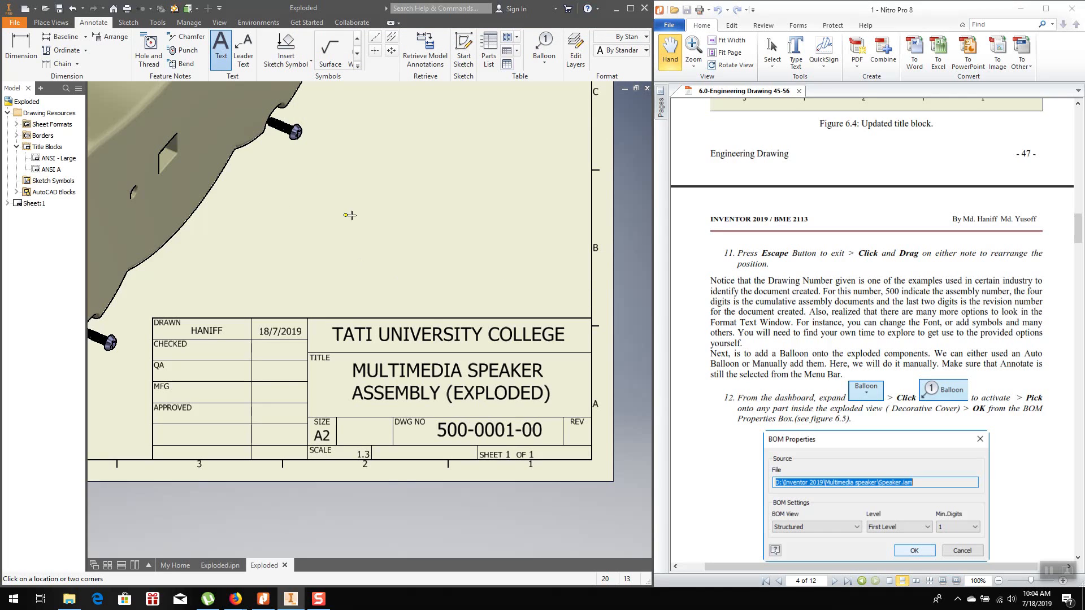
key(Escape)
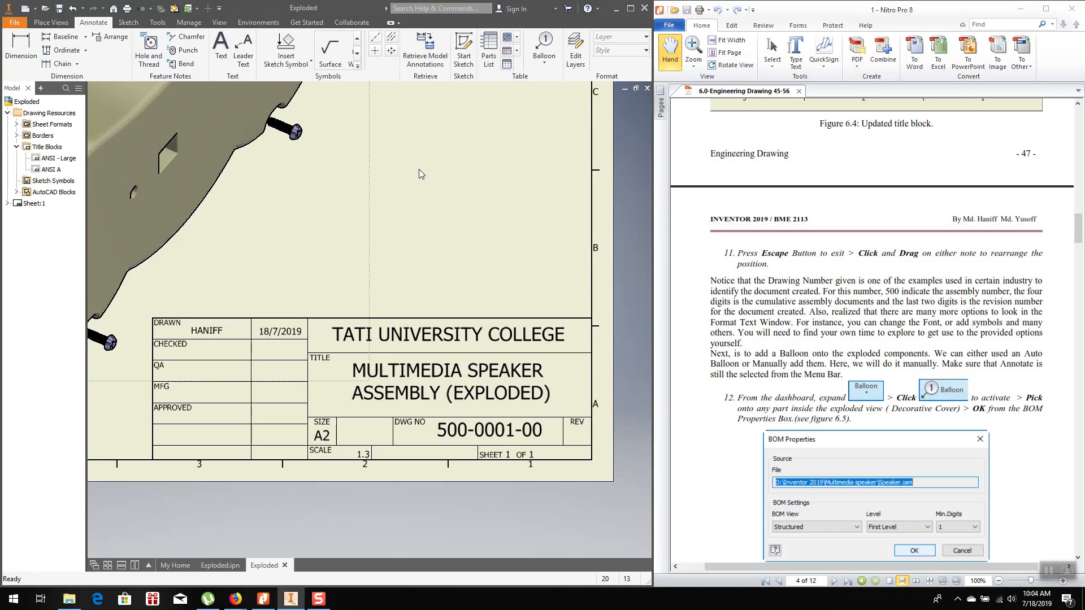
Start a manual Balloon on the red decorative cover and accept the BOM properties with the Structured BOM view
scroll(779, 316, down, 5)
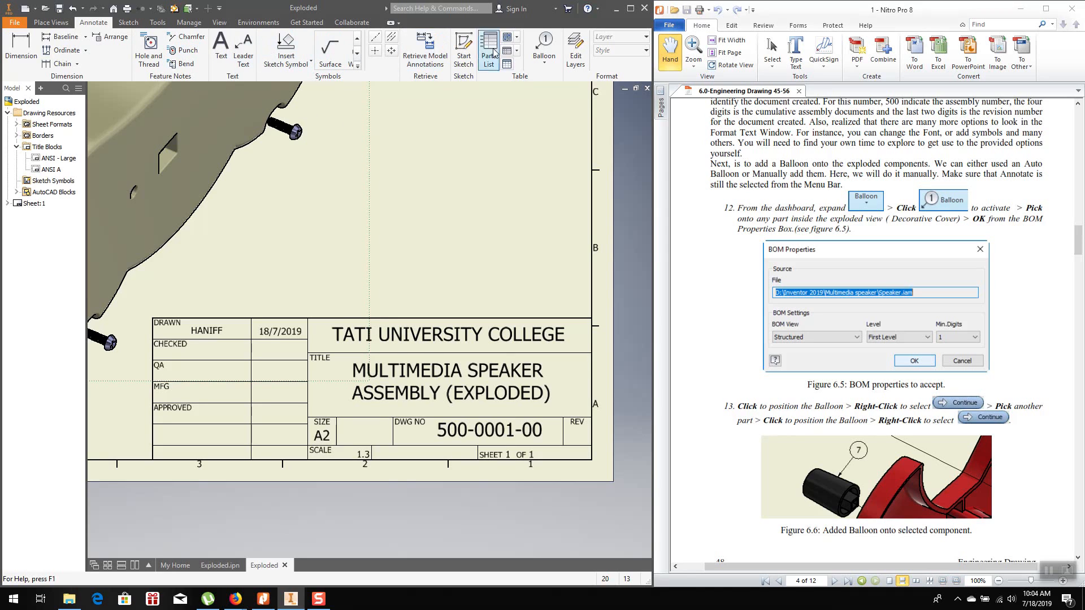
click(545, 65)
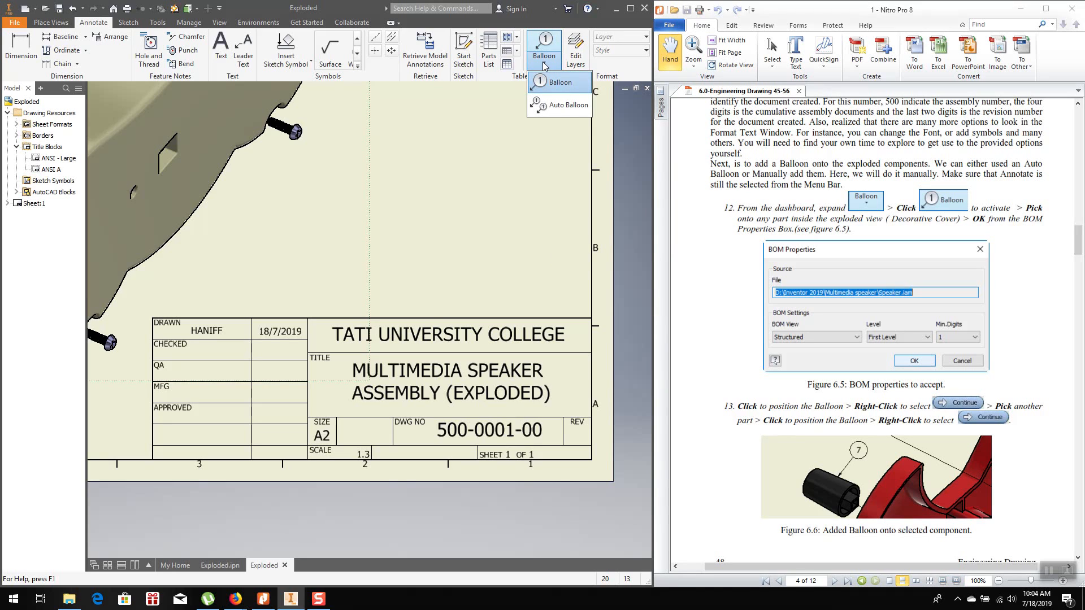
click(552, 81)
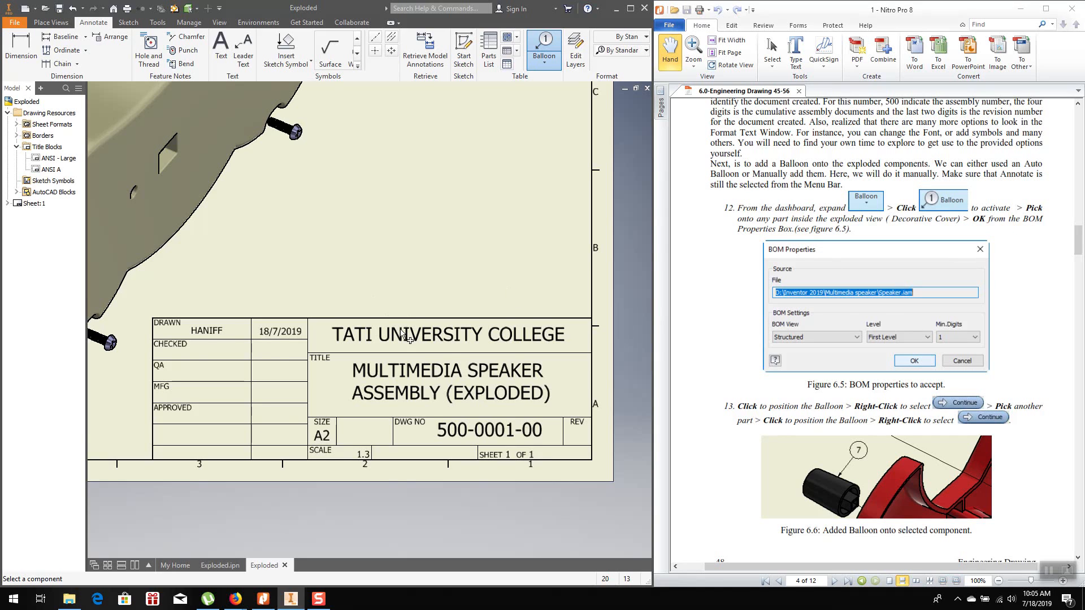
scroll(491, 416, down, 5)
scroll(500, 396, down, 2)
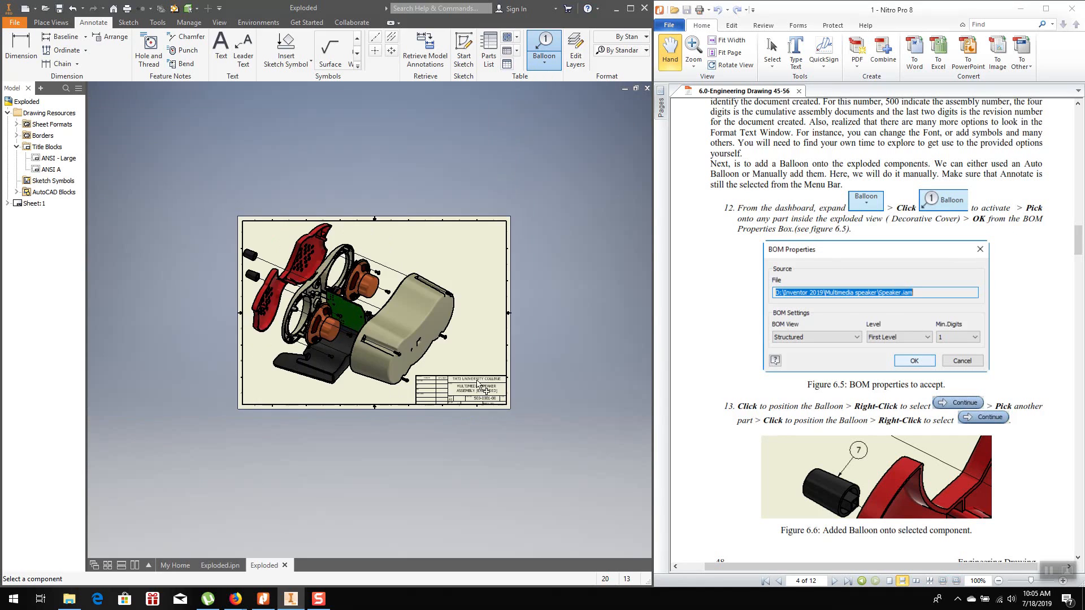
scroll(282, 265, up, 4)
scroll(270, 192, up, 2)
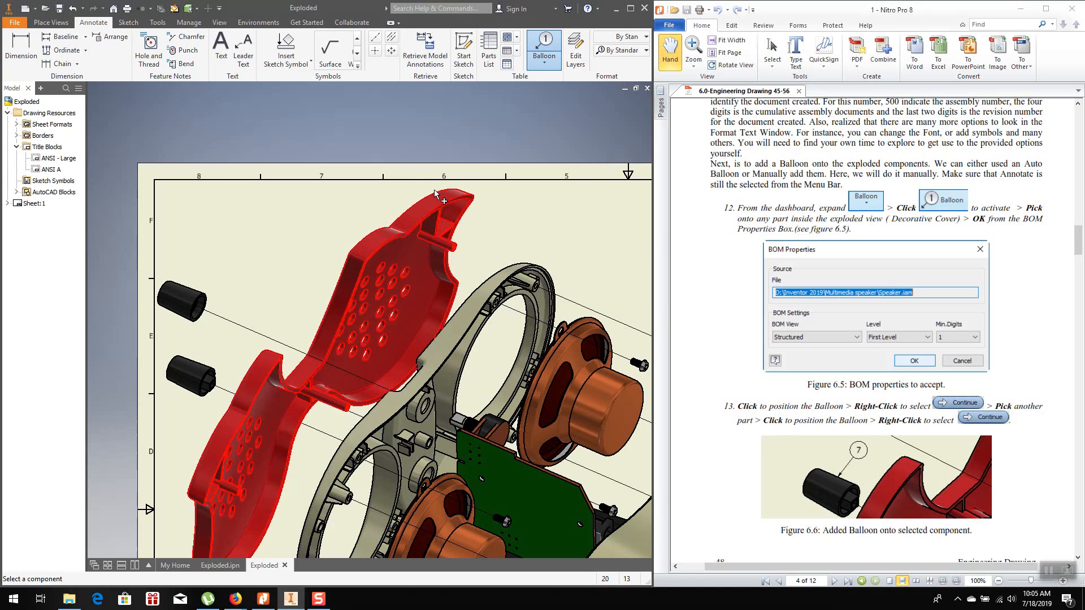
click(358, 244)
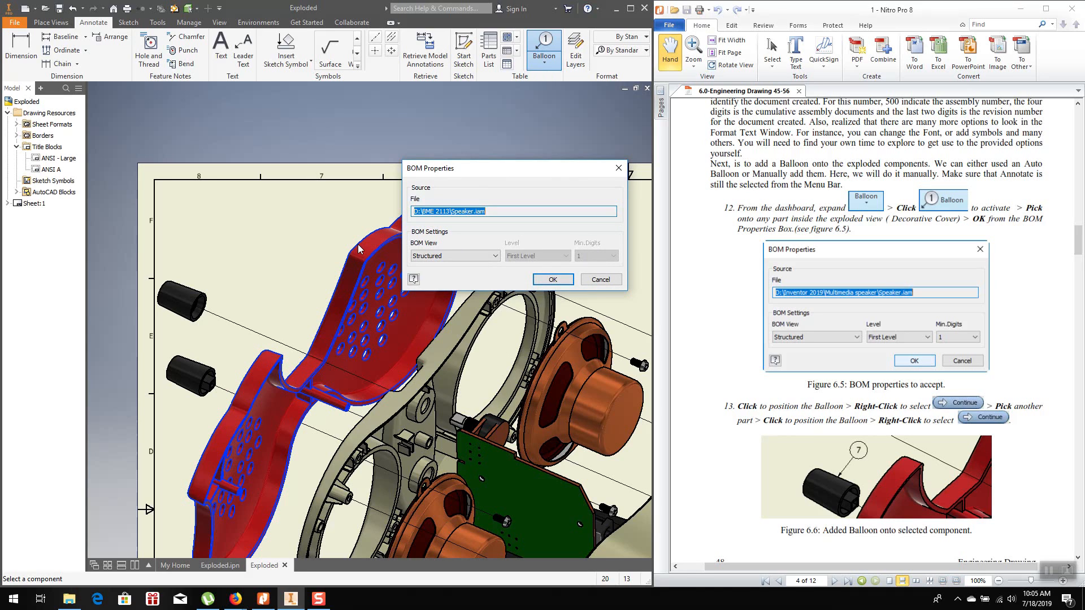
click(552, 280)
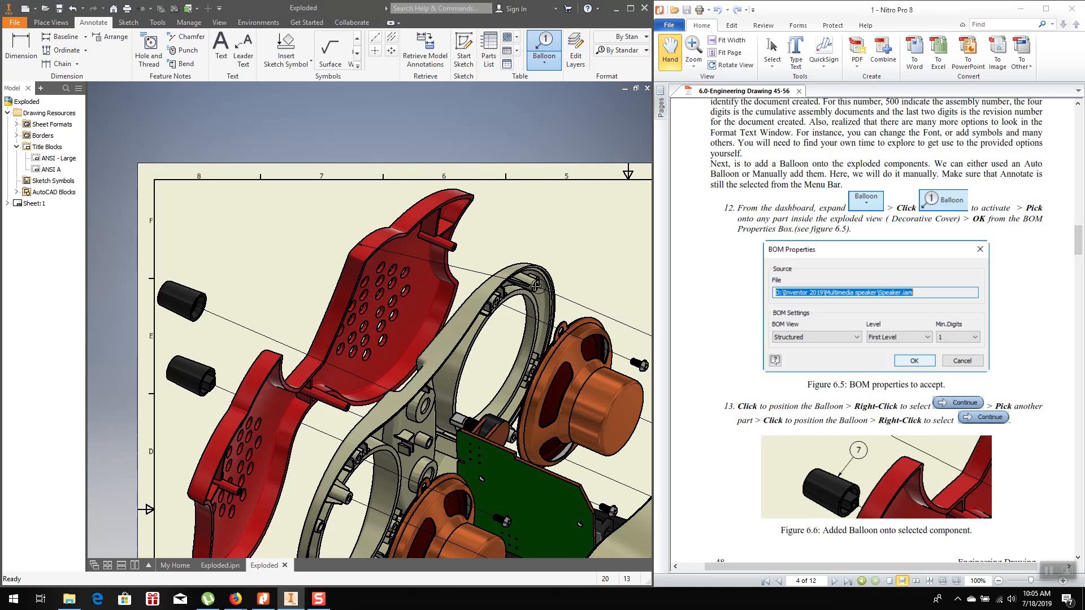
Place the decorative cover's balloon in the empty sheet area above and to the left of the cover
click(356, 243)
click(300, 216)
right_click(297, 227)
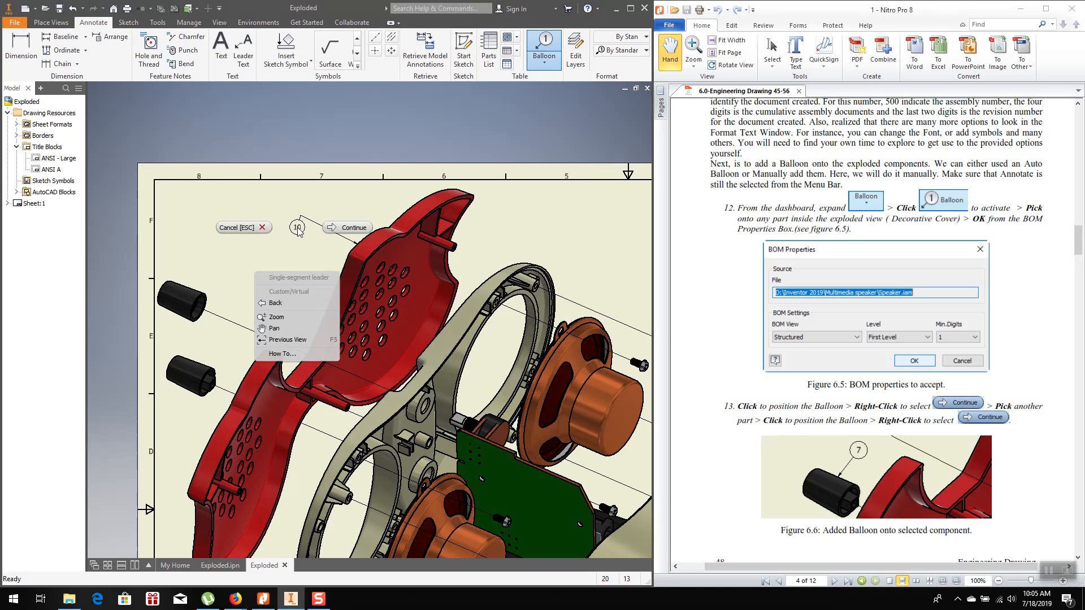
click(353, 228)
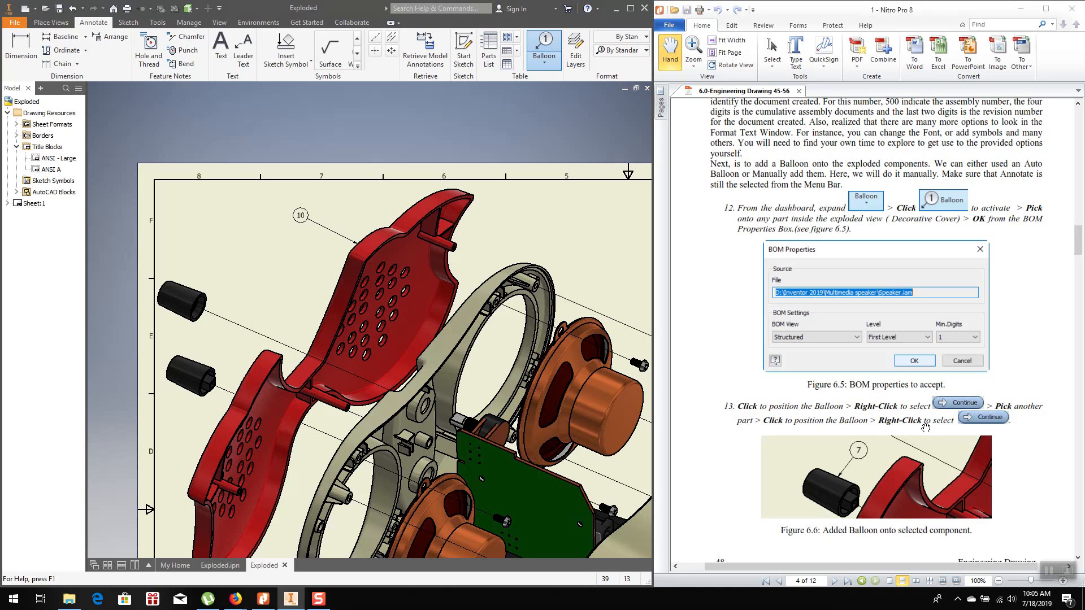
Balloon the two black knobs, placing one balloon above the upper knob and the other below the lower knob
scroll(859, 398, down, 5)
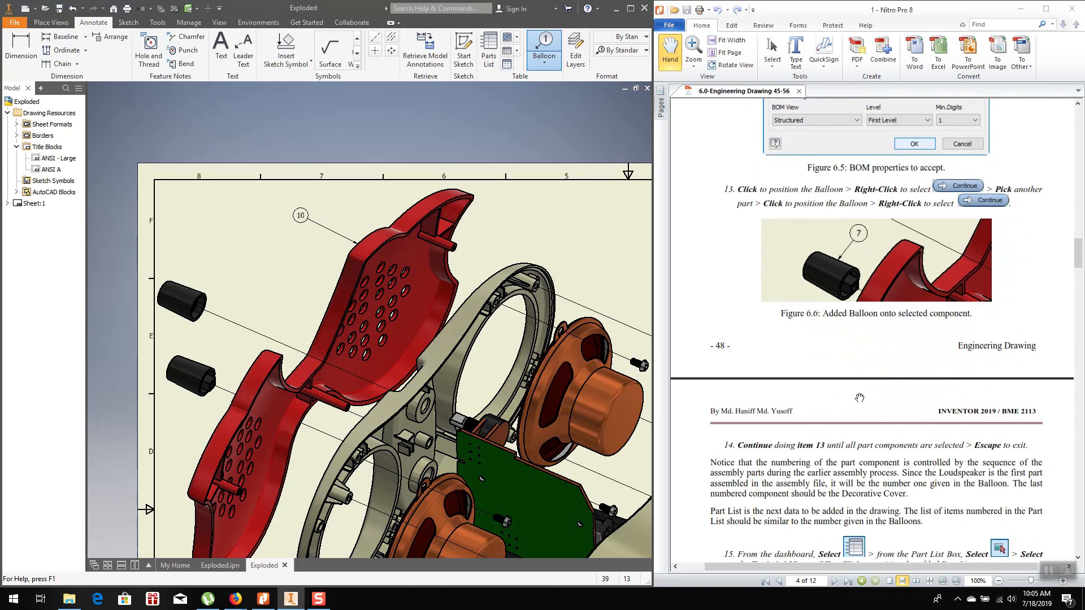
scroll(859, 398, down, 1)
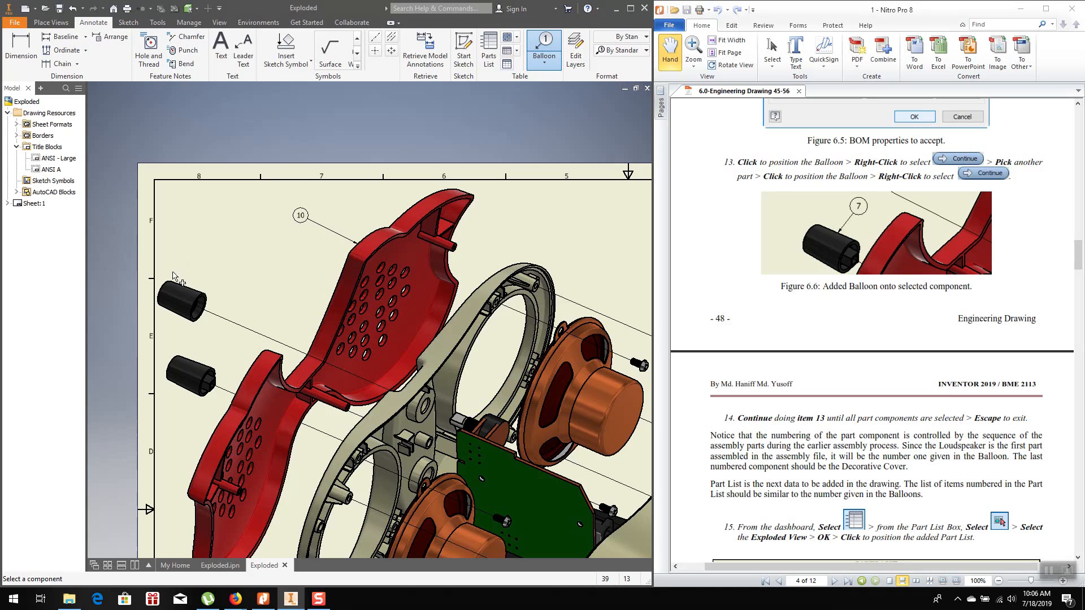
click(190, 288)
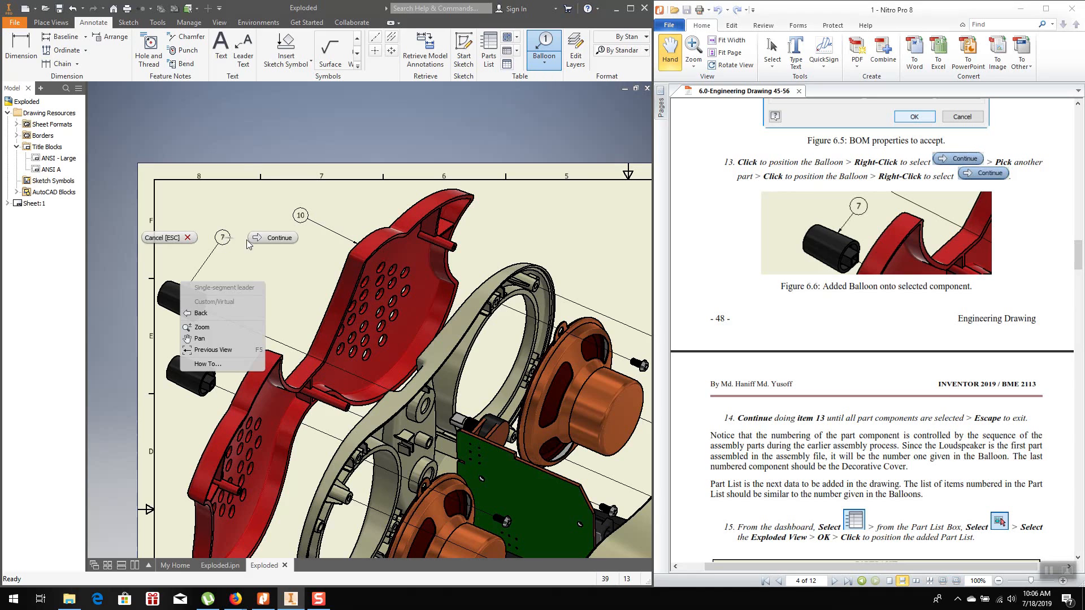
click(268, 238)
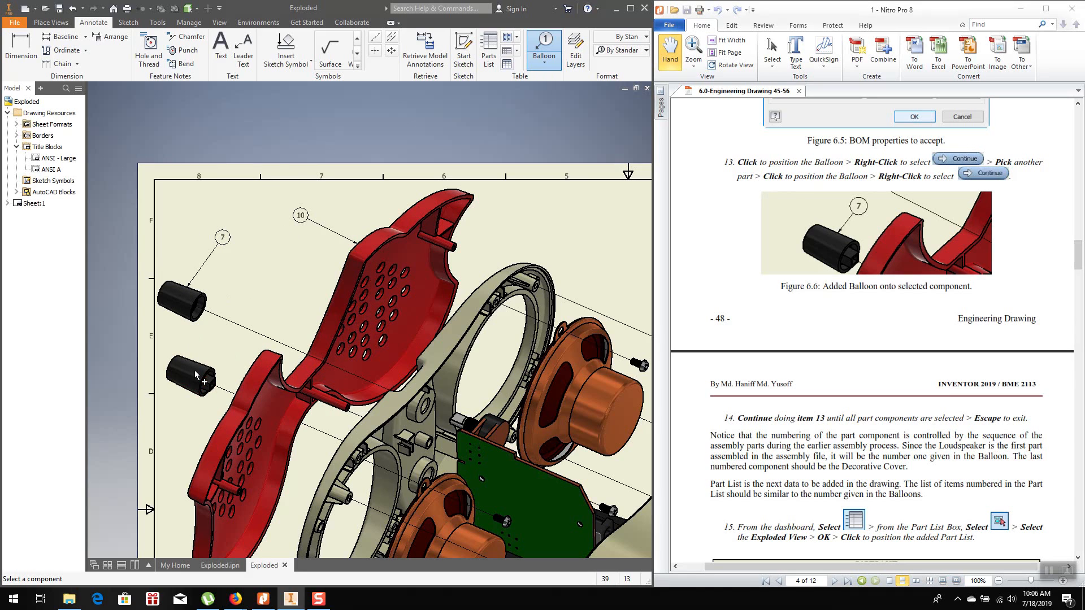
click(197, 396)
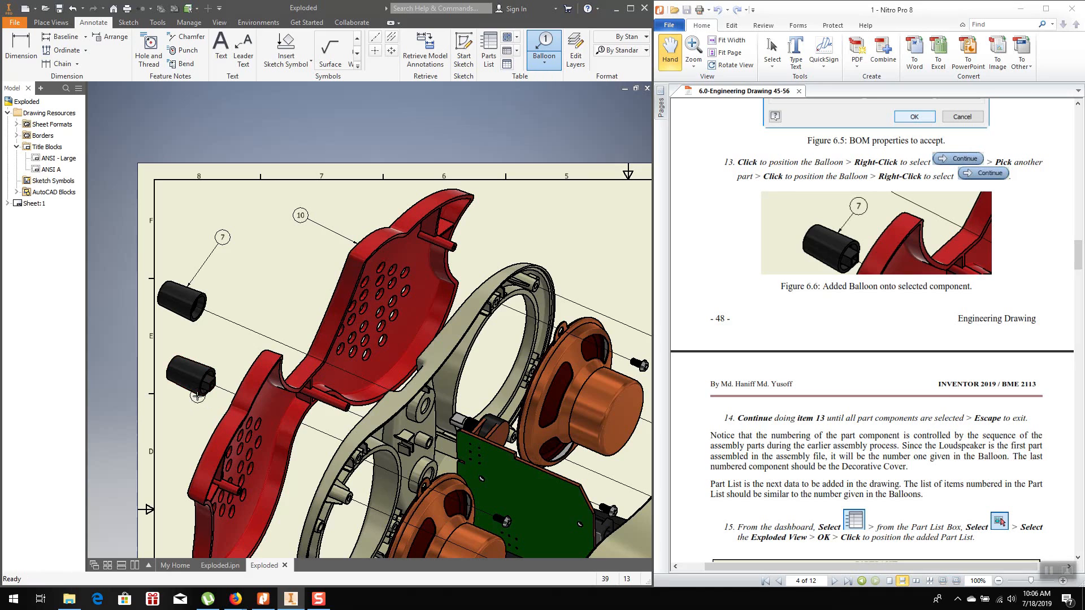
click(174, 430)
right_click(174, 430)
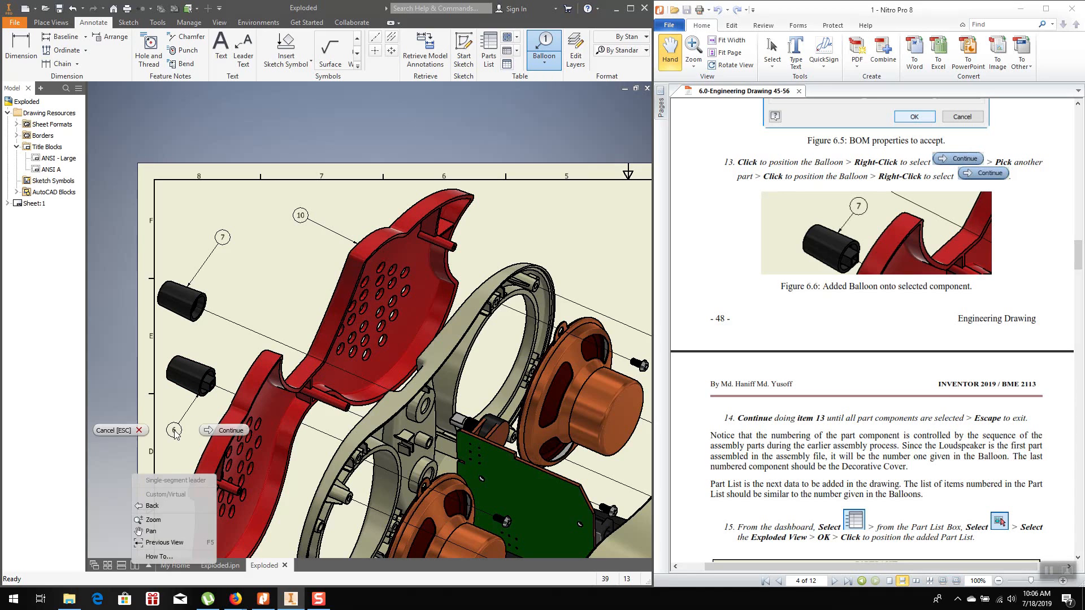
click(204, 434)
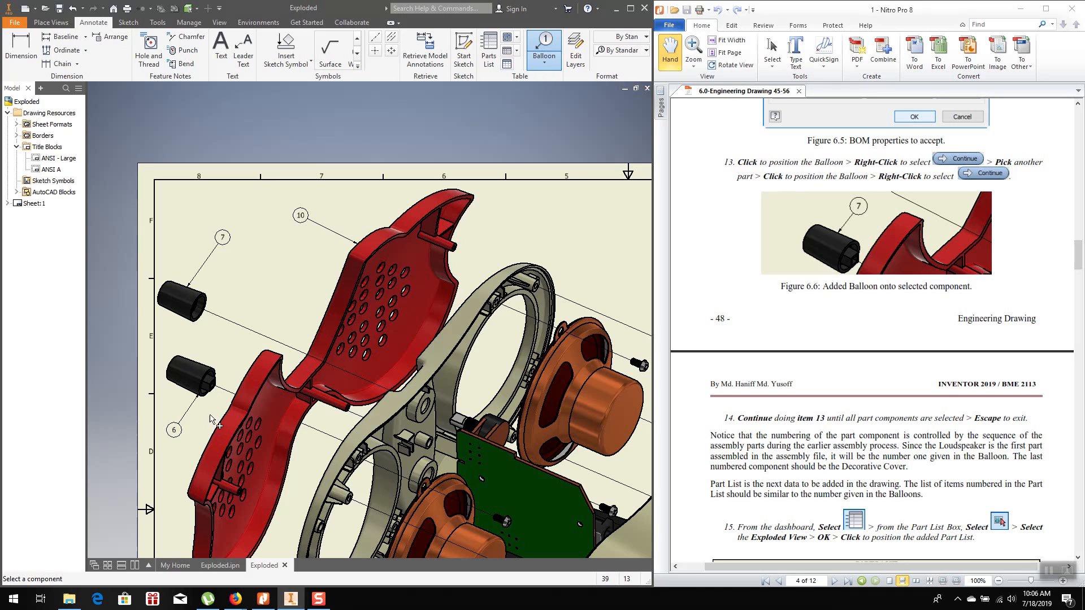
Balloon the beige front frame behind the decorative cover, placing the balloon just above the frame's top edge
scroll(243, 342, down, 2)
scroll(287, 359, up, 1)
scroll(287, 358, down, 1)
scroll(288, 359, up, 1)
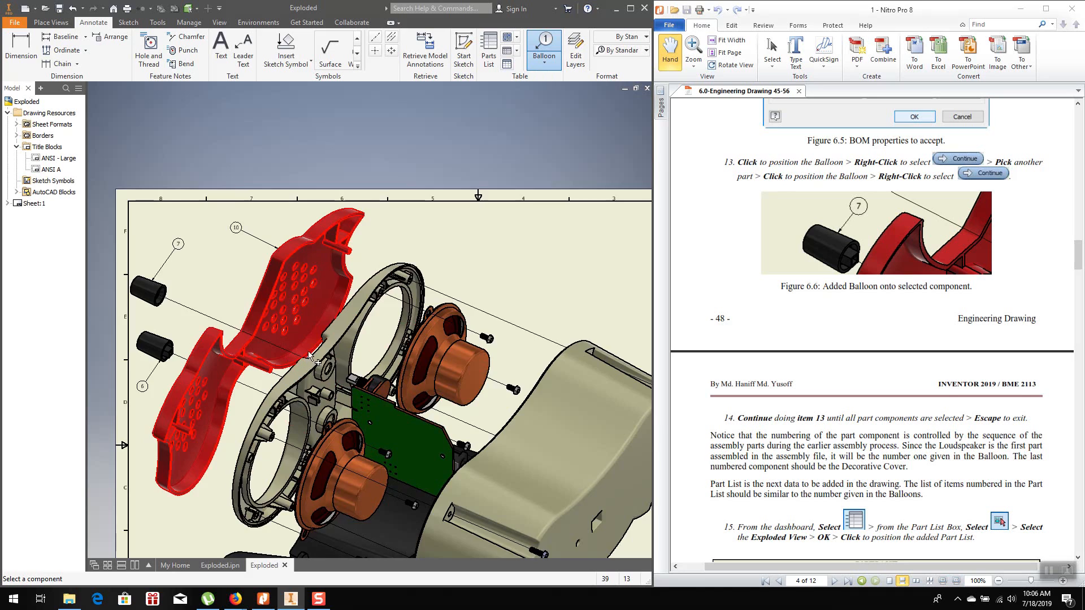
scroll(288, 359, down, 1)
scroll(310, 353, up, 2)
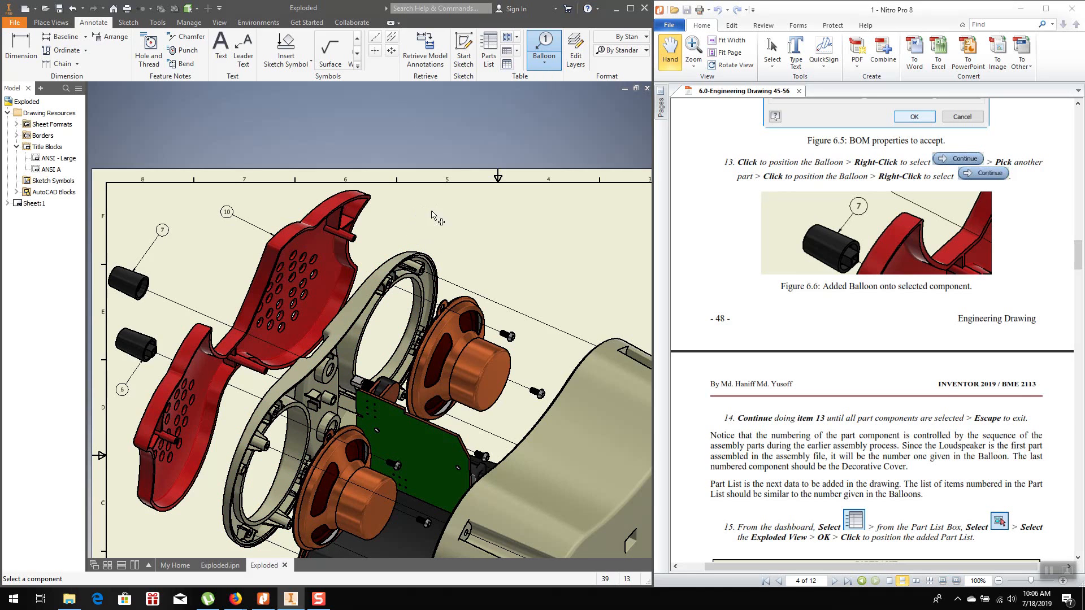
click(410, 252)
click(421, 205)
right_click(421, 204)
click(461, 206)
Balloon the black base stand from its left edge, placing the balloon up and to the left of it
scroll(370, 268, down, 3)
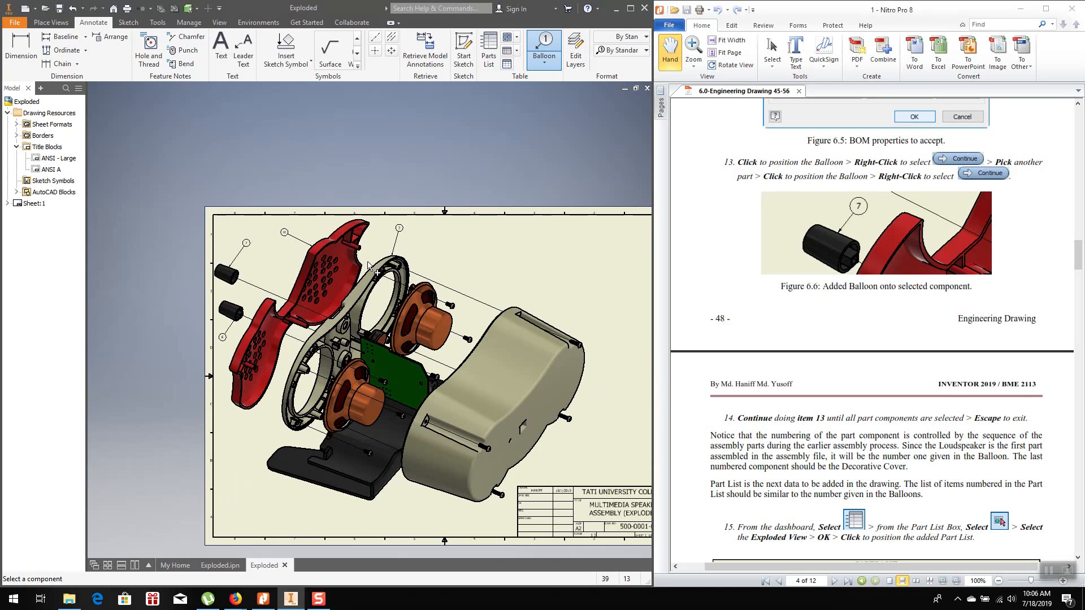
scroll(285, 514, up, 3)
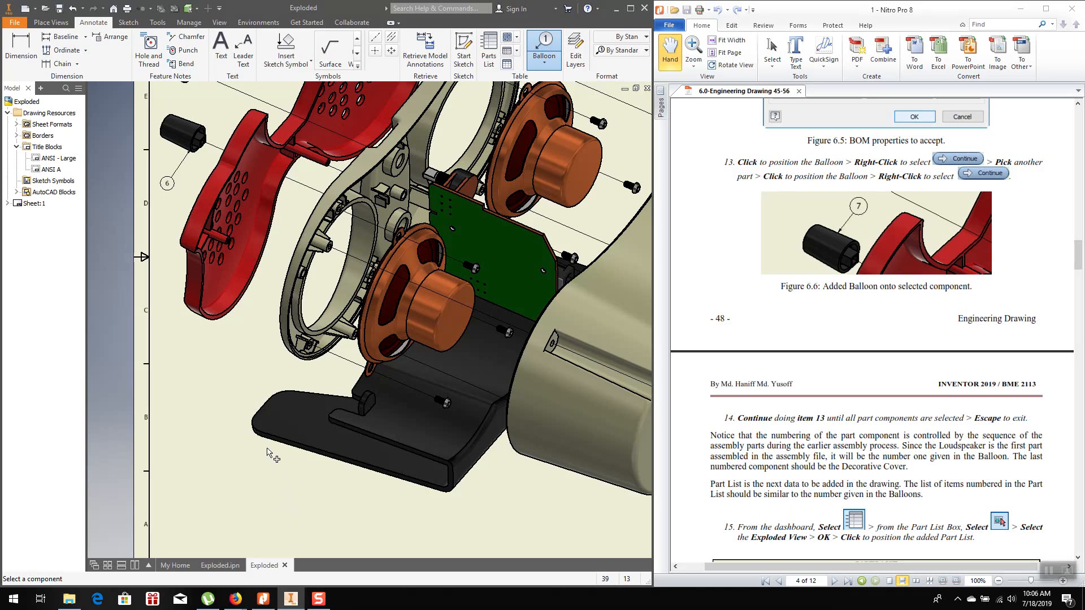
click(263, 405)
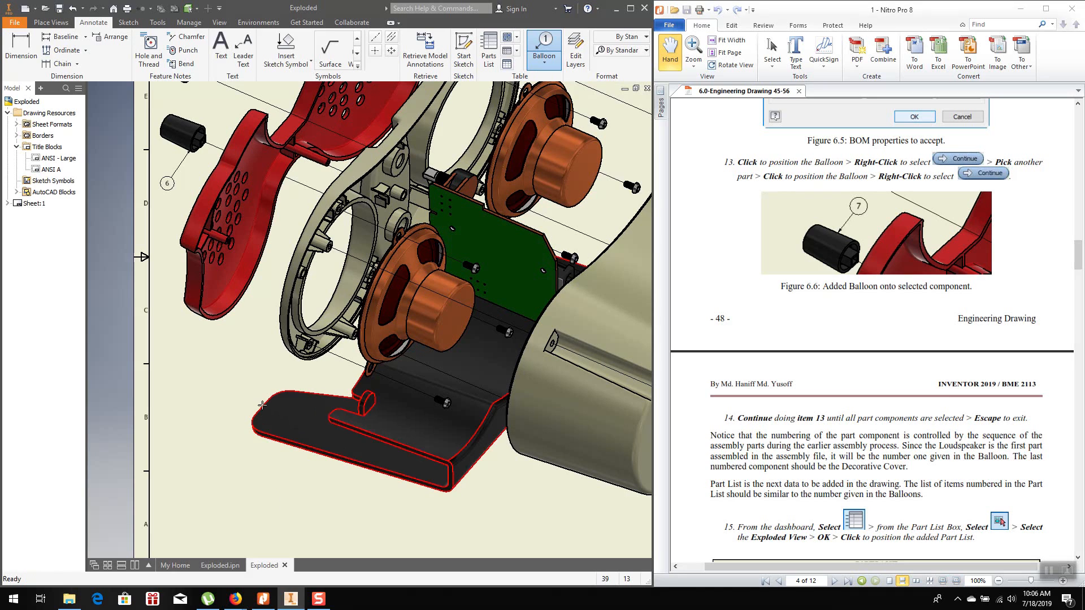
click(212, 374)
right_click(212, 374)
click(254, 371)
Balloon the upper orange loudspeaker from its left rim, placing the balloon inside the frame's upper opening
scroll(221, 416, down, 3)
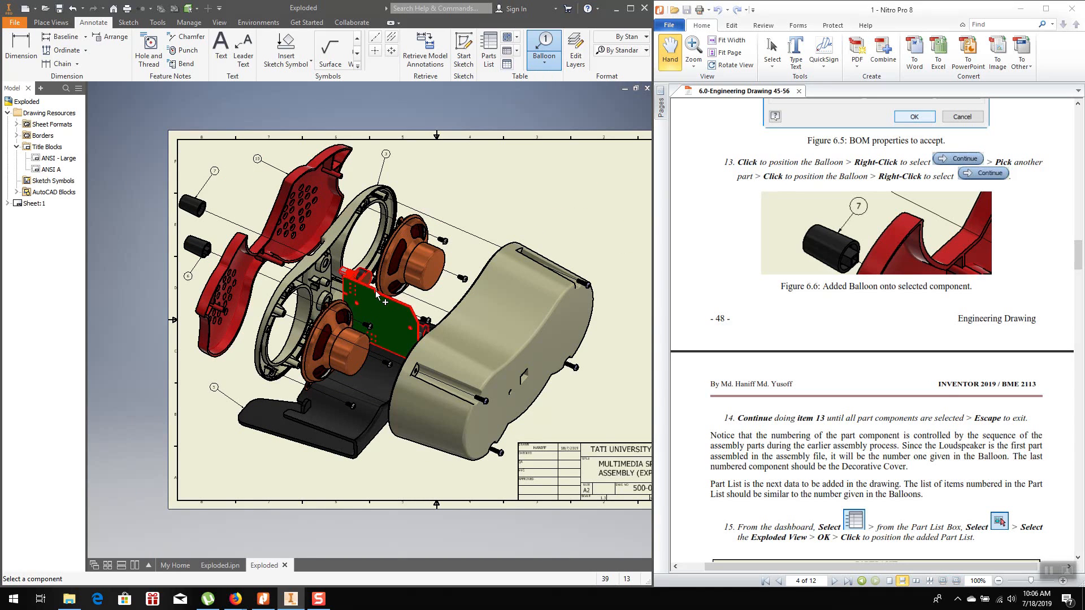
scroll(382, 253, up, 5)
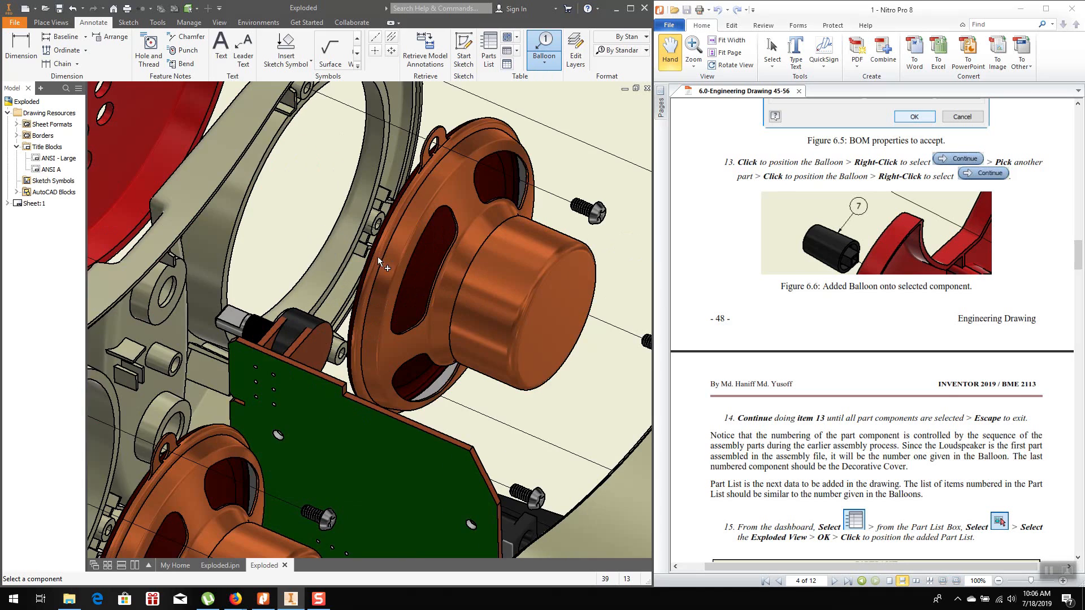
click(369, 269)
right_click(283, 199)
click(336, 197)
Balloon the lower orange loudspeaker from its left rim, placing the balloon inside the frame's lower opening
scroll(323, 244, down, 3)
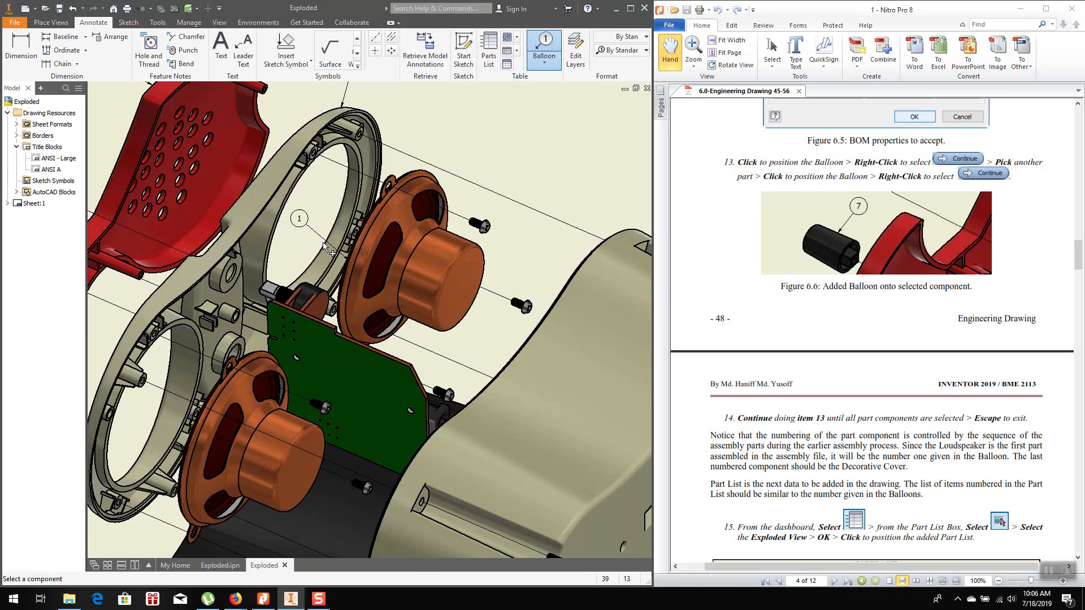
click(190, 444)
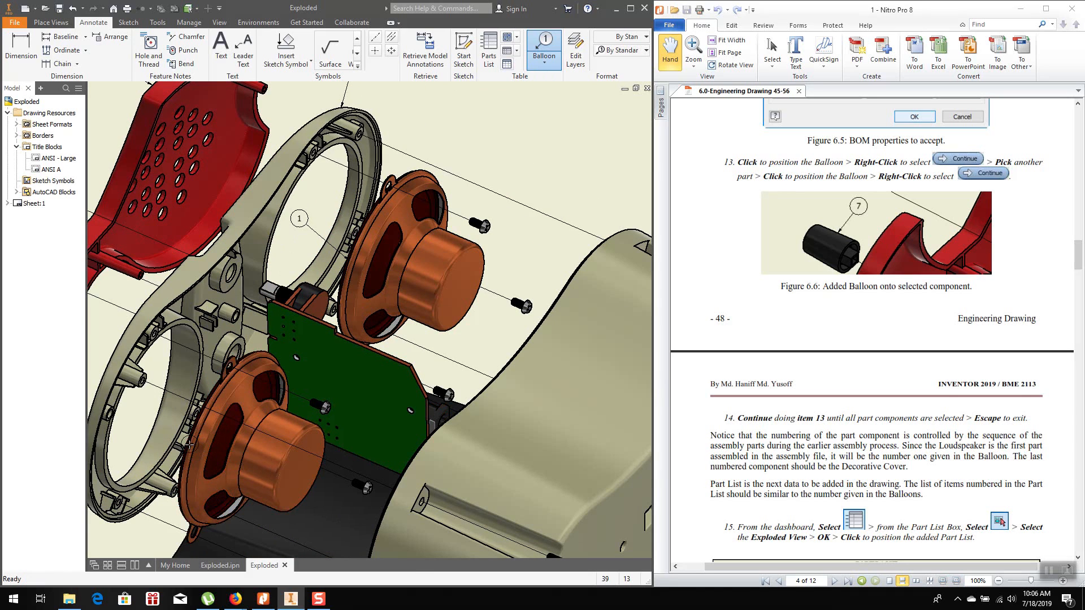
click(135, 413)
right_click(135, 413)
click(186, 412)
Balloon the green circuit board assembly from its control shaft, placing the balloon just below the upper loudspeaker's balloon
scroll(387, 292, up, 3)
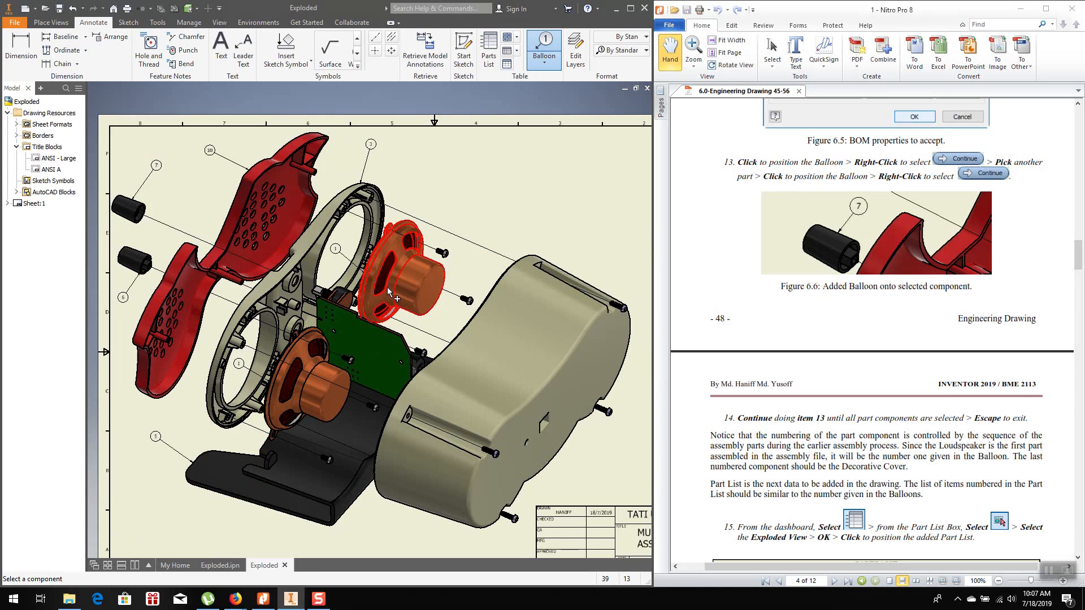
scroll(418, 240, down, 3)
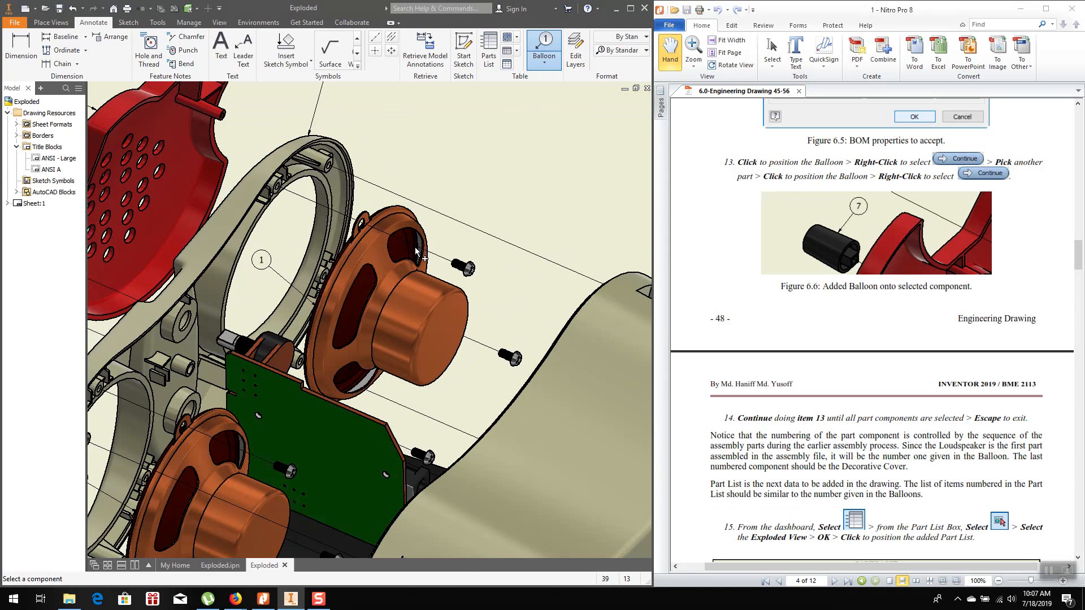
scroll(370, 253, up, 3)
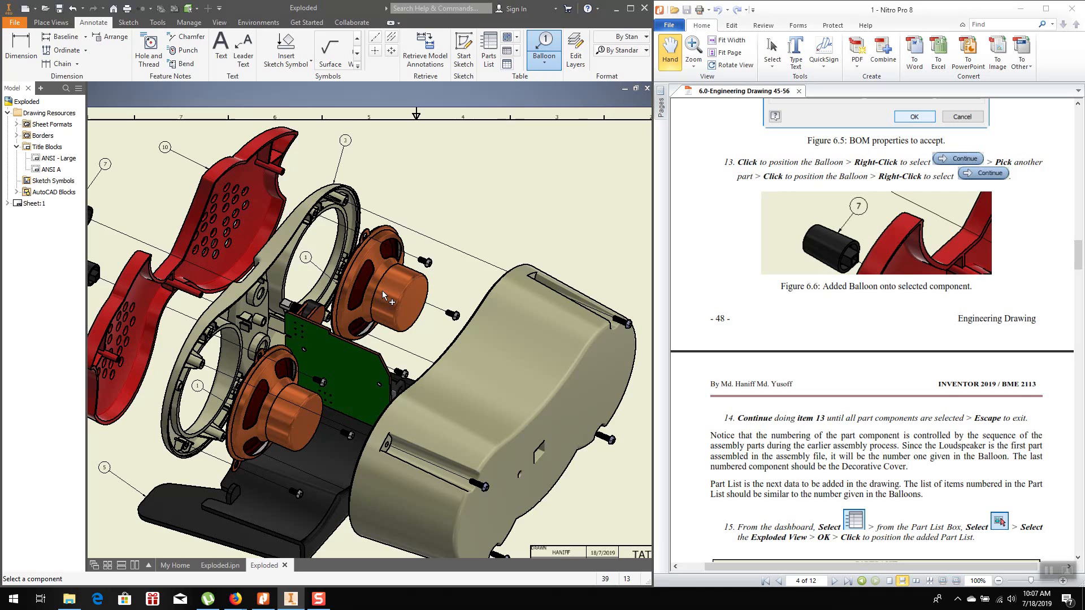
scroll(364, 350, up, 3)
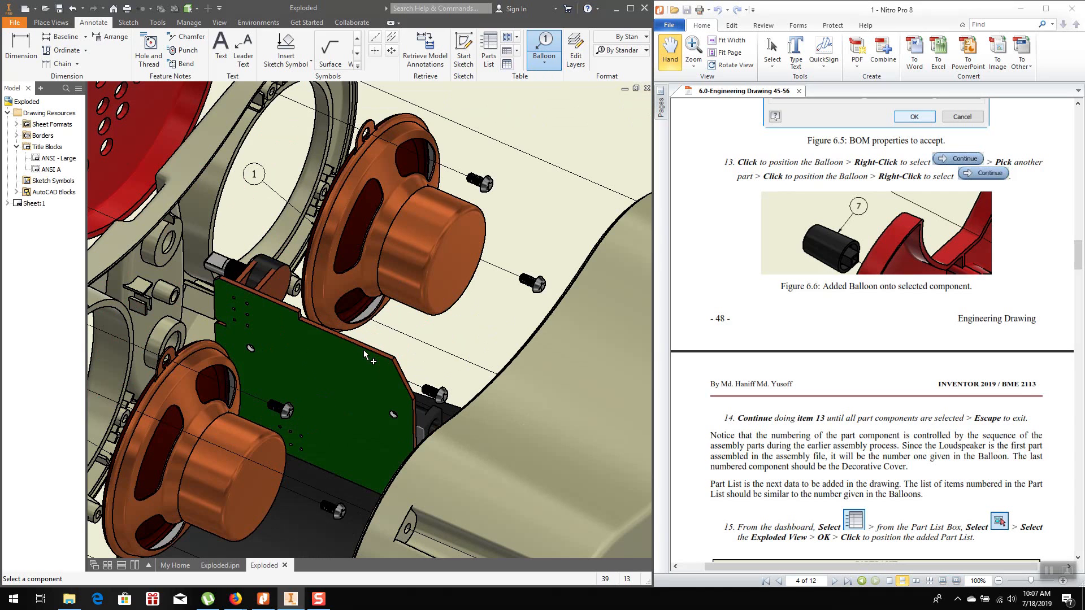
click(225, 255)
click(245, 213)
right_click(246, 213)
click(291, 209)
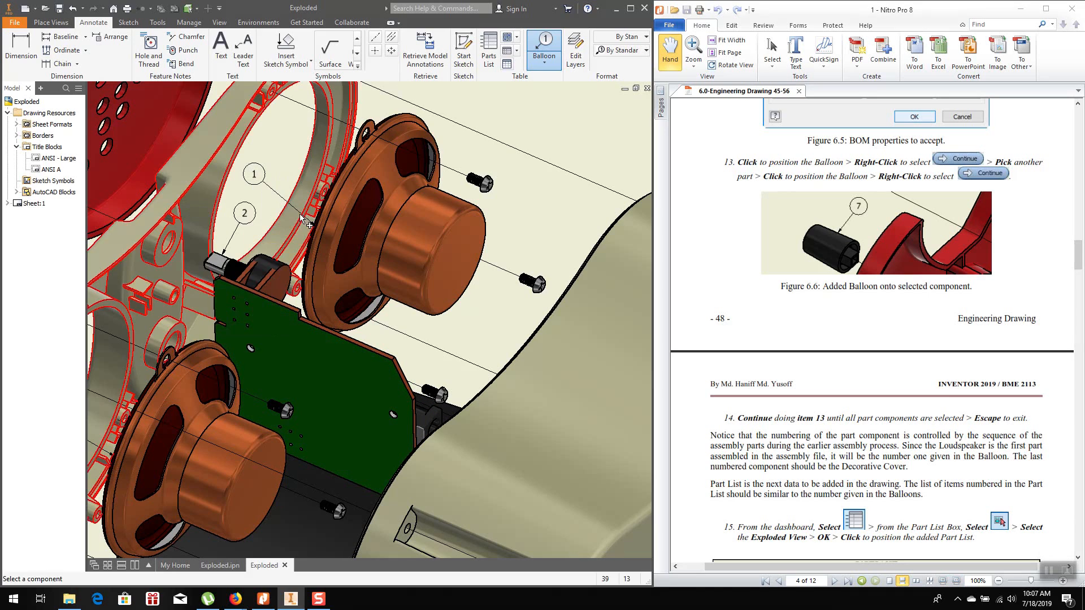
scroll(353, 375, down, 3)
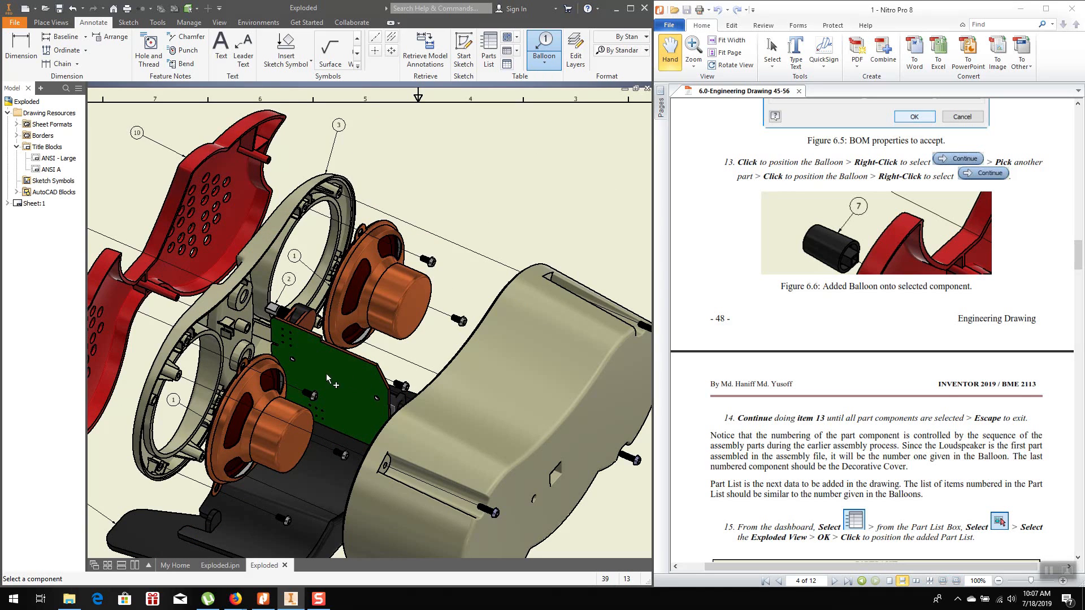
Balloon the beige back housing from its right edge, placing the balloon up and to the right of it
scroll(326, 374, down, 4)
click(528, 372)
click(570, 344)
right_click(573, 351)
click(606, 349)
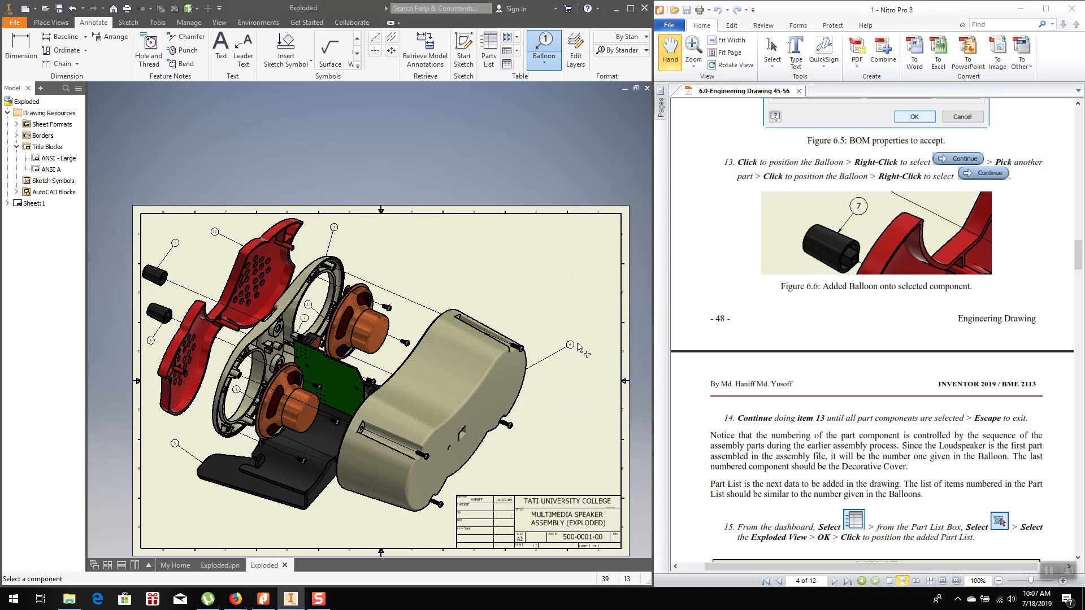
Balloon the topmost small screw beside the upper loudspeaker, placing the balloon just to the screw's right
scroll(374, 312, up, 5)
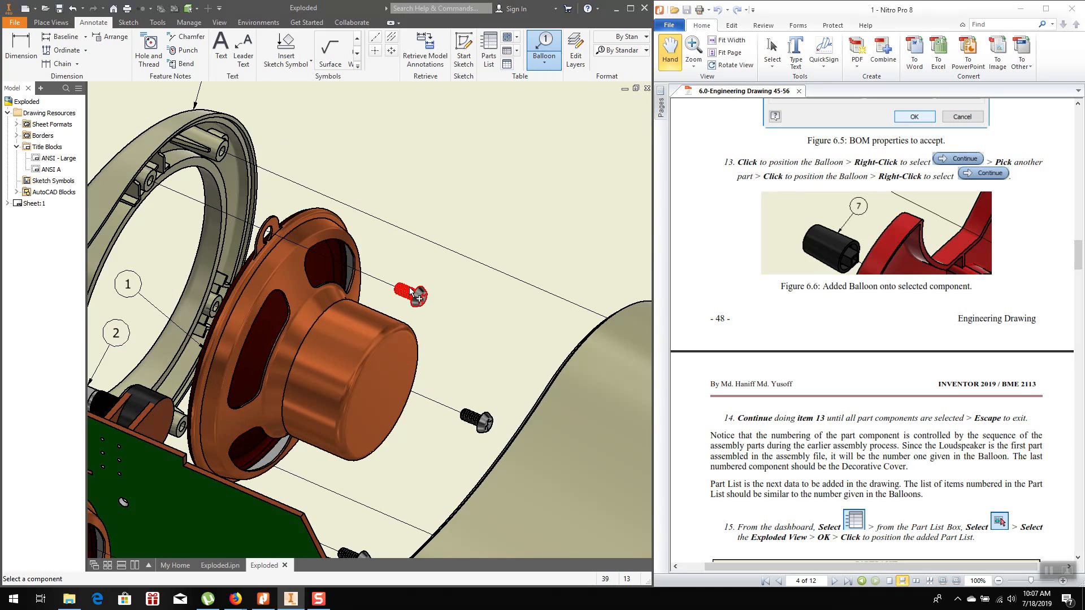
click(427, 301)
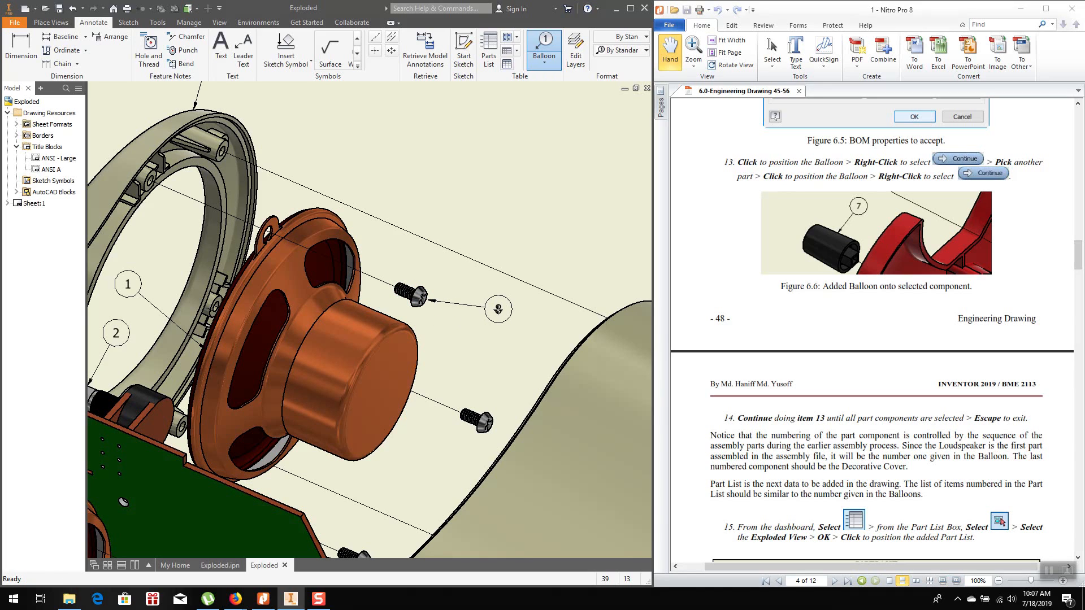
click(498, 313)
right_click(498, 312)
click(399, 309)
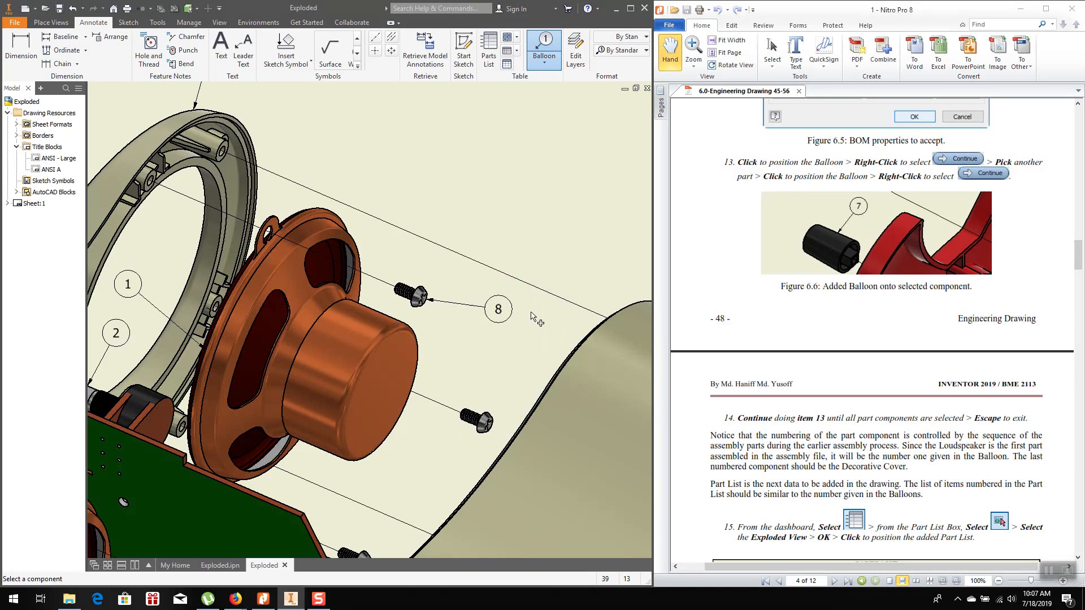
Balloon the second small screw beside the upper loudspeaker, placing the balloon directly above the screw head
click(479, 418)
click(488, 362)
right_click(487, 361)
click(469, 413)
scroll(473, 413, up, 5)
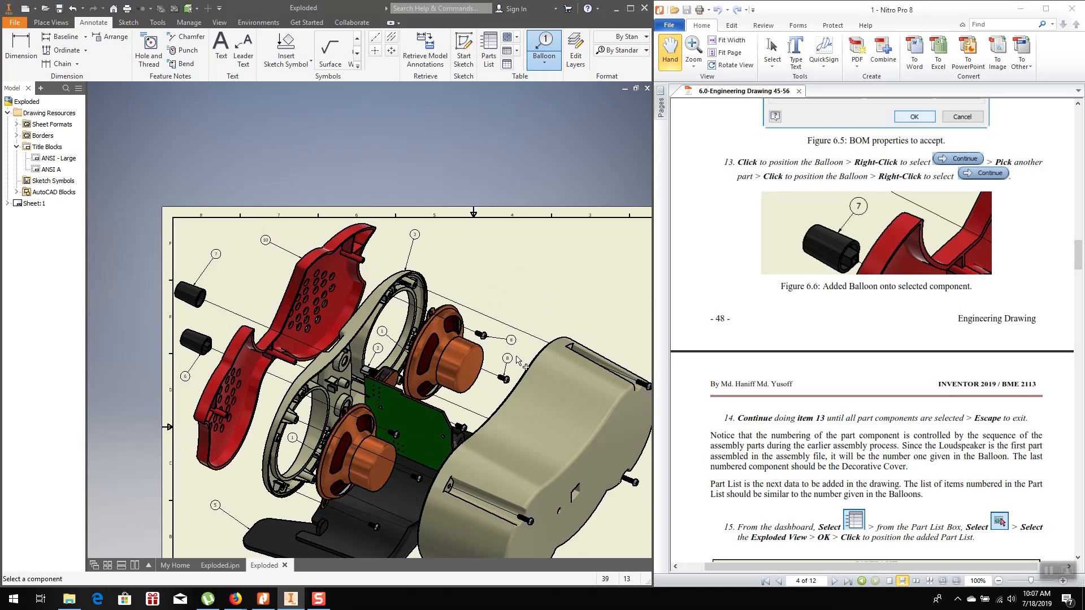
Balloon the small screw at the circuit board's right edge, placing the balloon up and to the left of it
scroll(472, 413, down, 6)
click(428, 479)
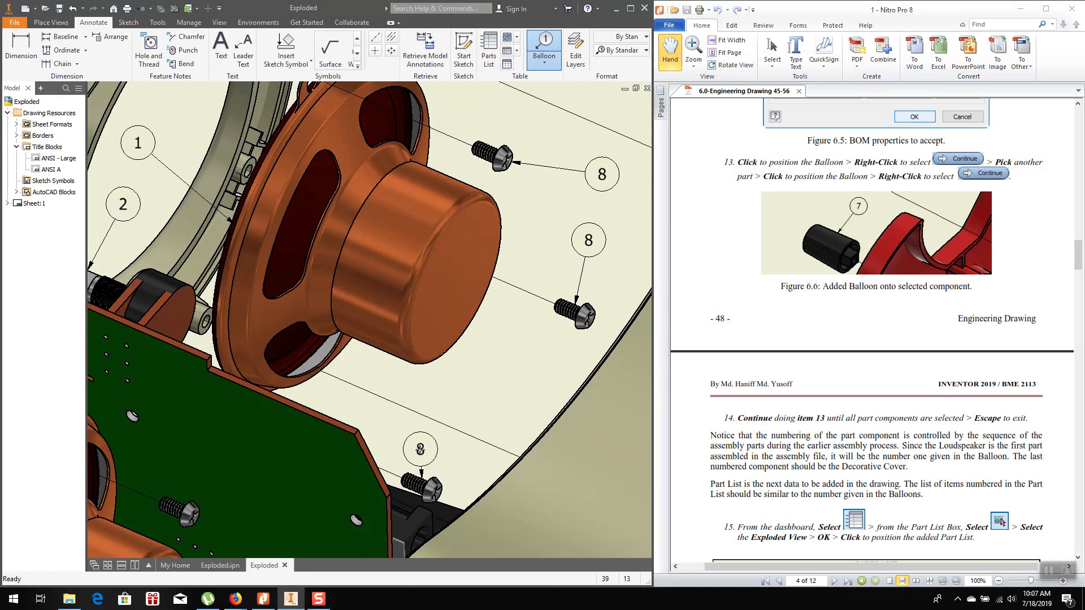
click(391, 432)
right_click(391, 432)
click(376, 482)
scroll(446, 395, up, 6)
Balloon the small screw in front of the green circuit board, placing the balloon on the board up and to the screw's right
scroll(447, 393, down, 6)
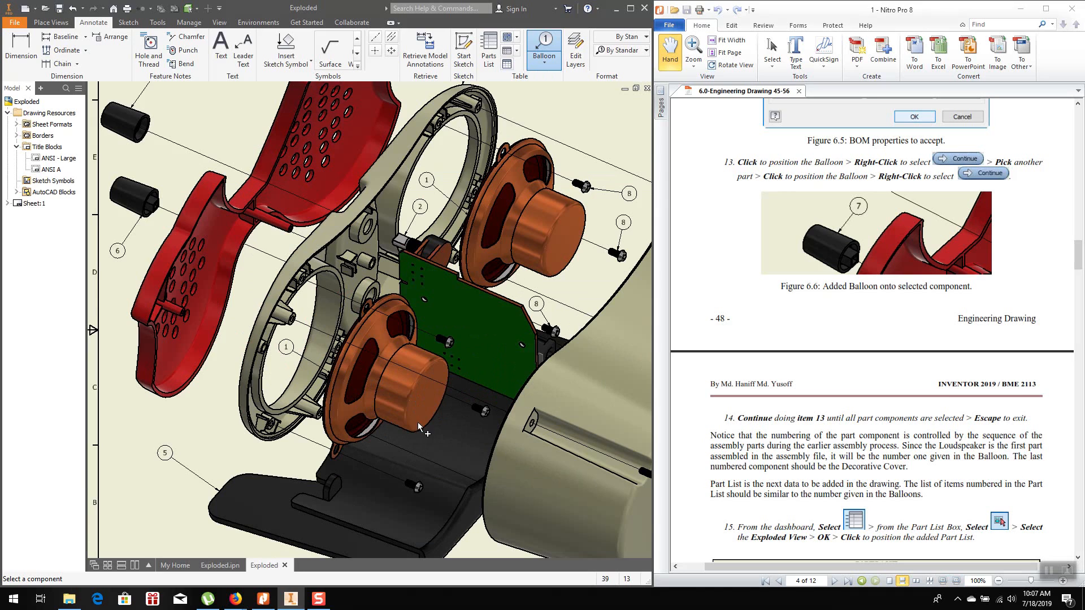
key(Escape)
right_click(481, 320)
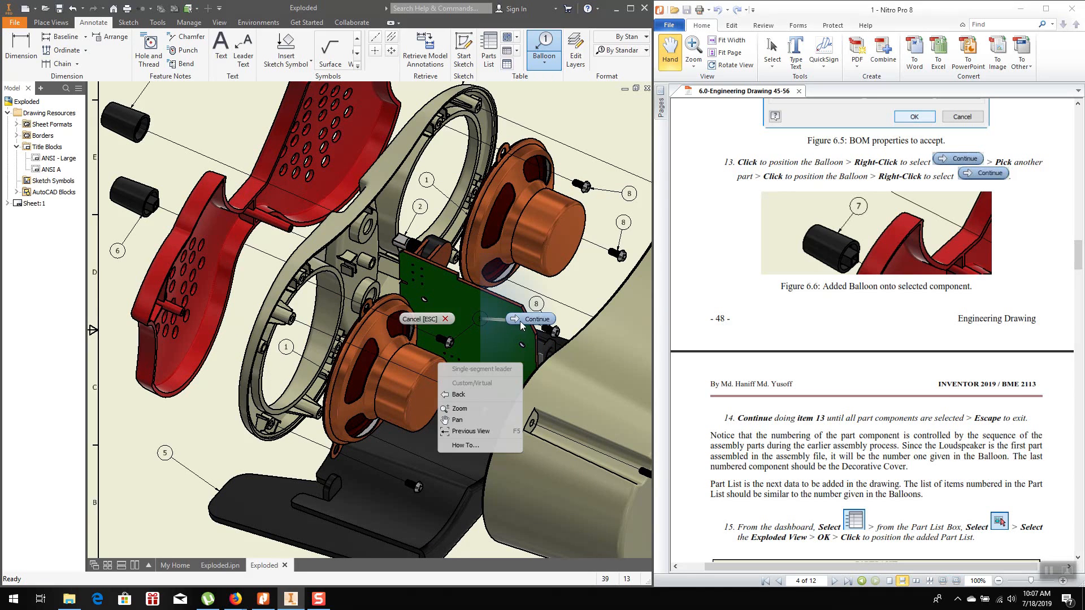
Balloon the small screw to the right of the lower loudspeaker, placing the balloon below it over the black stand
click(482, 419)
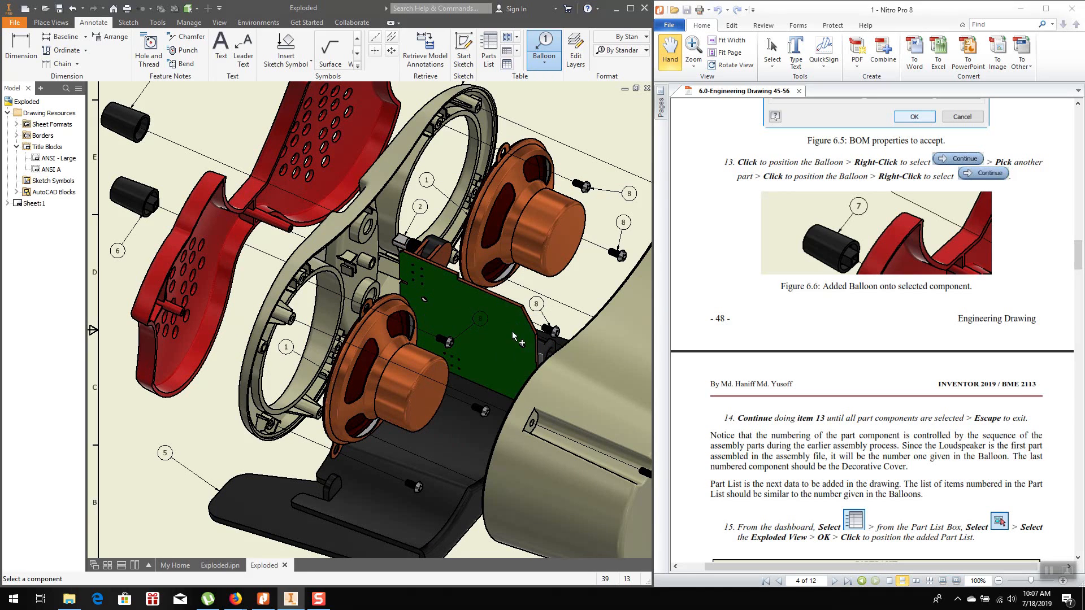
right_click(463, 444)
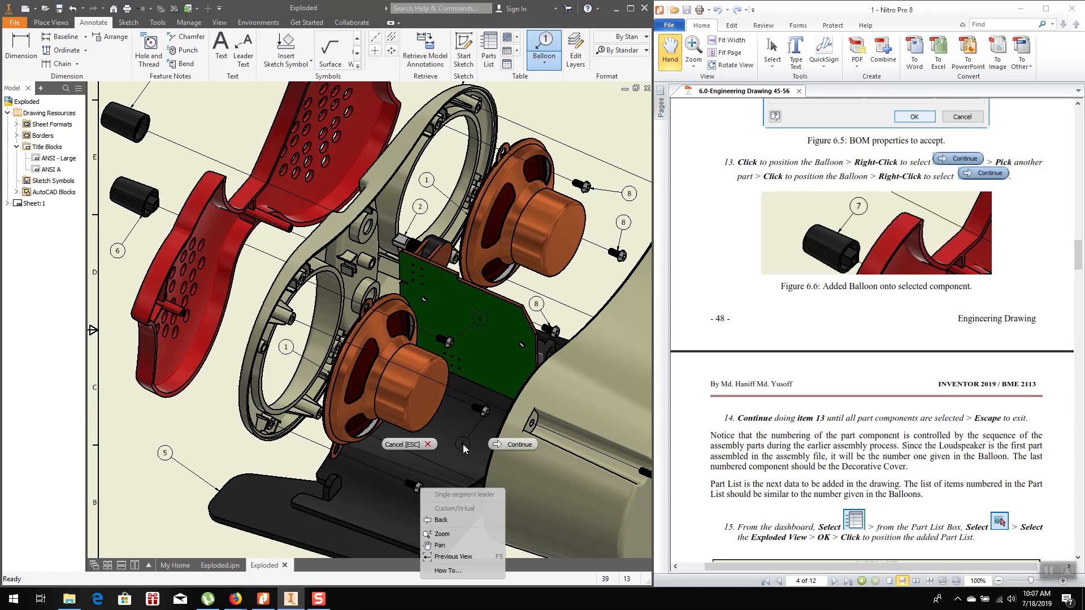
click(504, 442)
Balloon the lowest small screw in front of the black stand, placing the balloon just below the screw
click(415, 495)
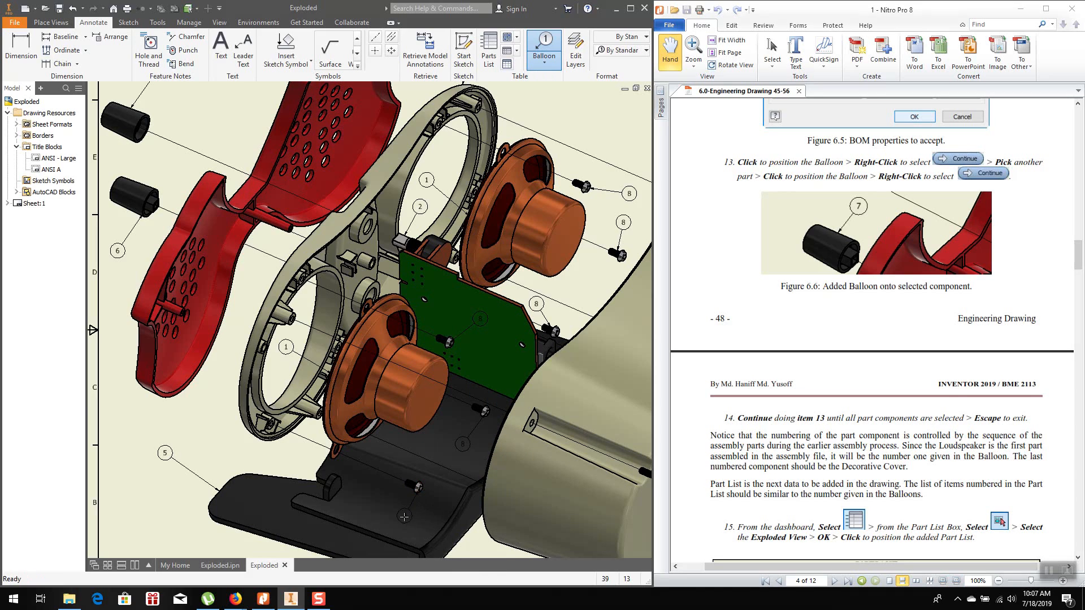
right_click(410, 519)
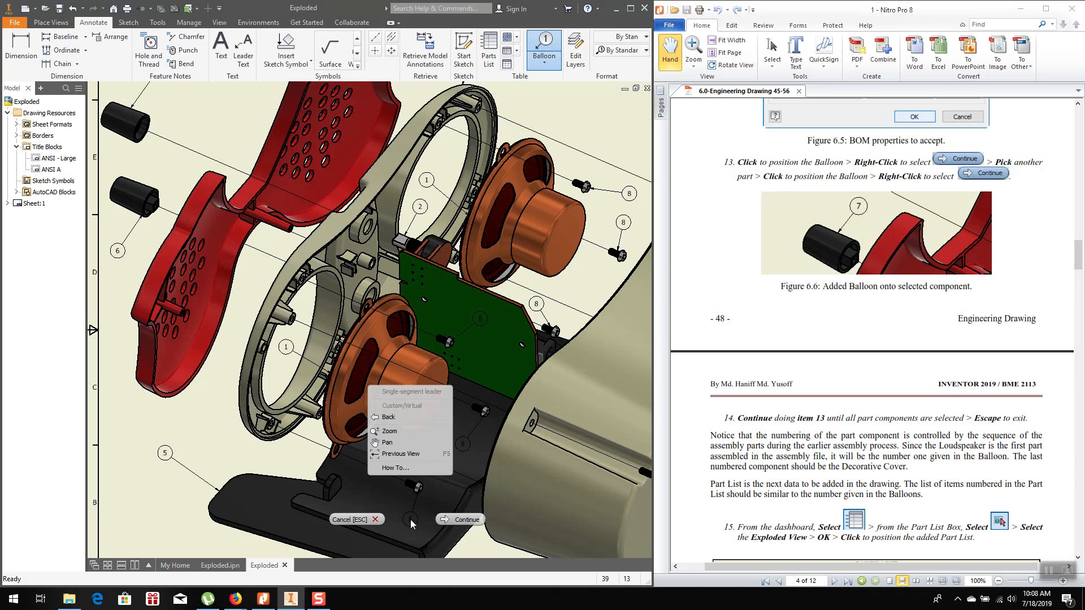
click(454, 520)
scroll(272, 458, down, 3)
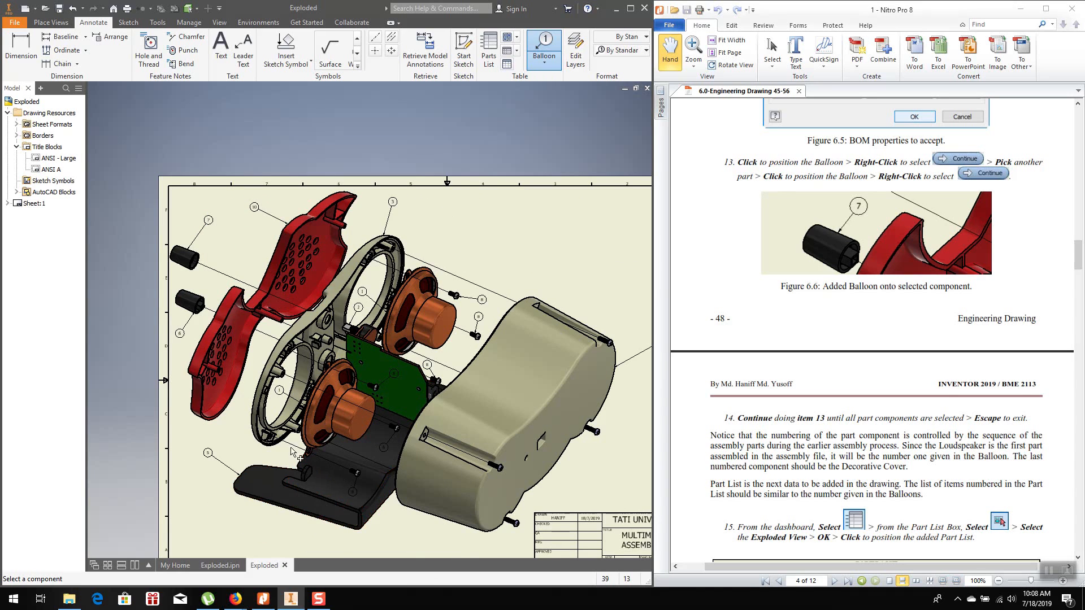
Balloon the long screw at the back housing's upper-right slot, placing the balloon up and to the right of it
scroll(292, 449, down, 2)
scroll(433, 505, up, 3)
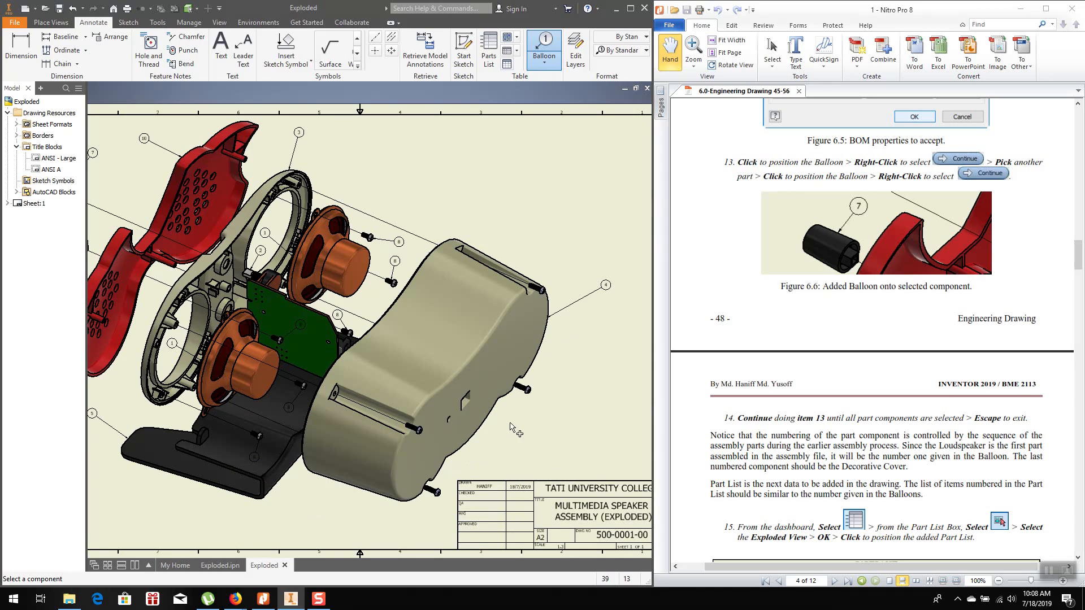
click(547, 299)
click(564, 262)
right_click(564, 262)
click(615, 265)
Balloon the long screw at the back housing's lower-right edge, placing the balloon to the right and slightly above it
click(530, 390)
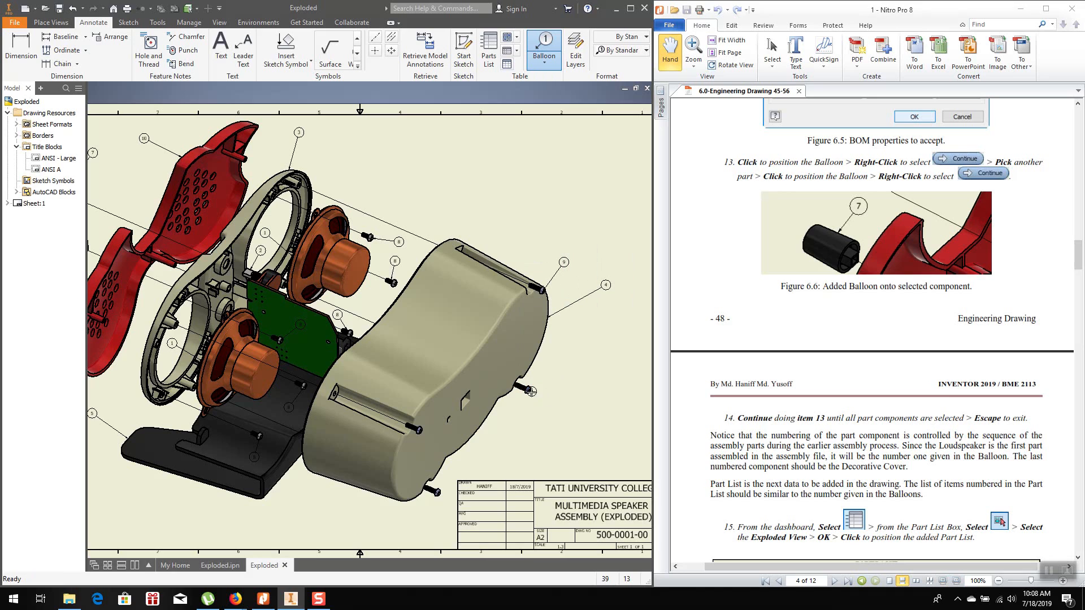
click(564, 379)
right_click(564, 378)
click(615, 384)
Balloon the long screw below the back housing, placing the balloon directly beneath it beside the title block
click(435, 500)
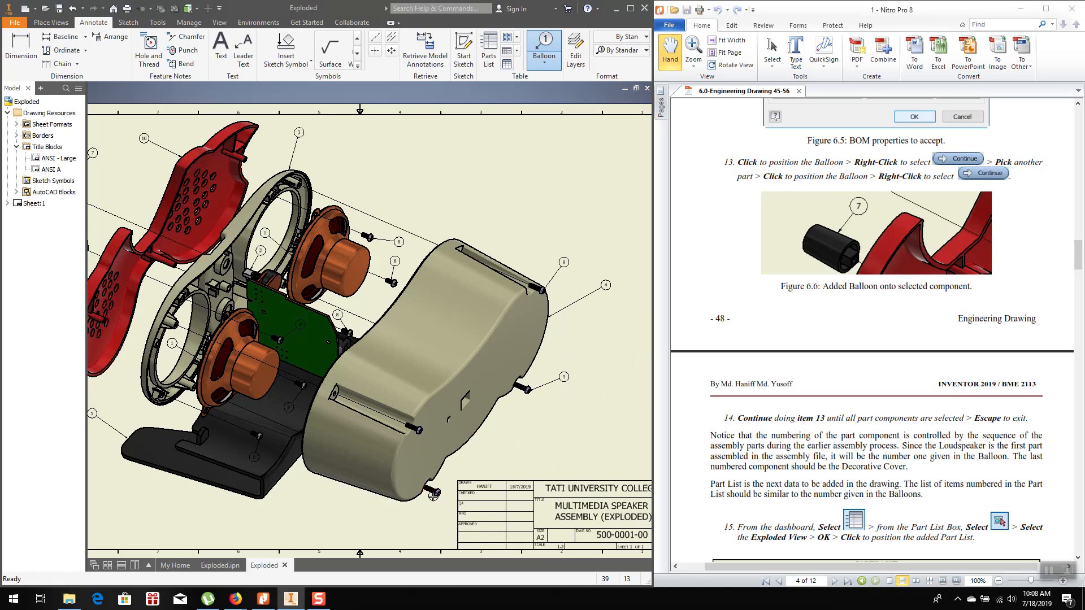
click(432, 531)
right_click(433, 531)
click(483, 536)
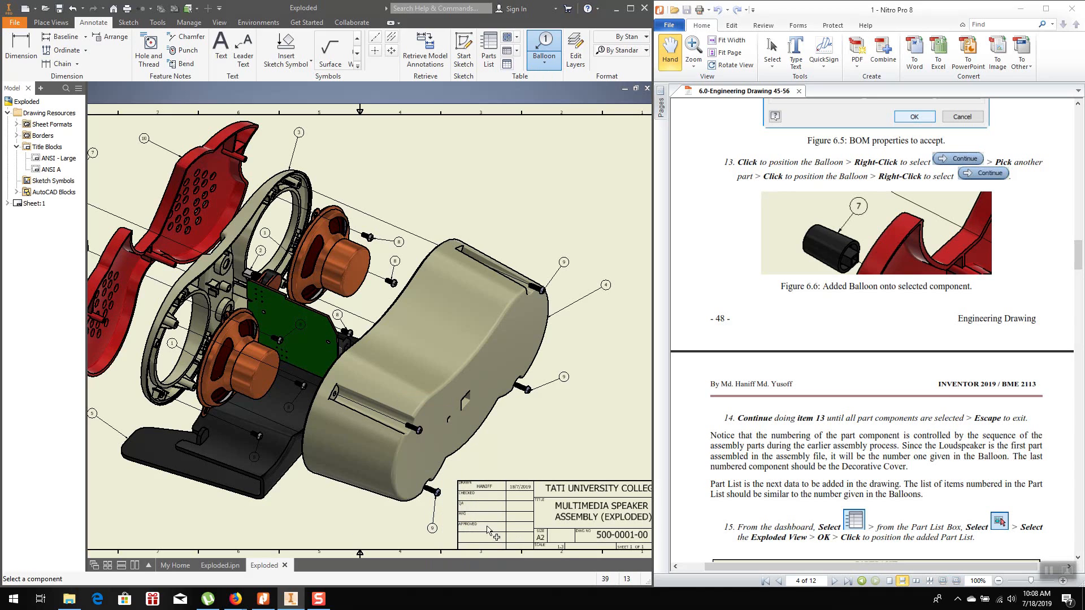
Balloon the long screw at the back housing's lower slot, placing the balloon down and to its right, and finish ballooning
click(423, 433)
click(448, 445)
right_click(449, 444)
click(497, 446)
scroll(520, 424, up, 3)
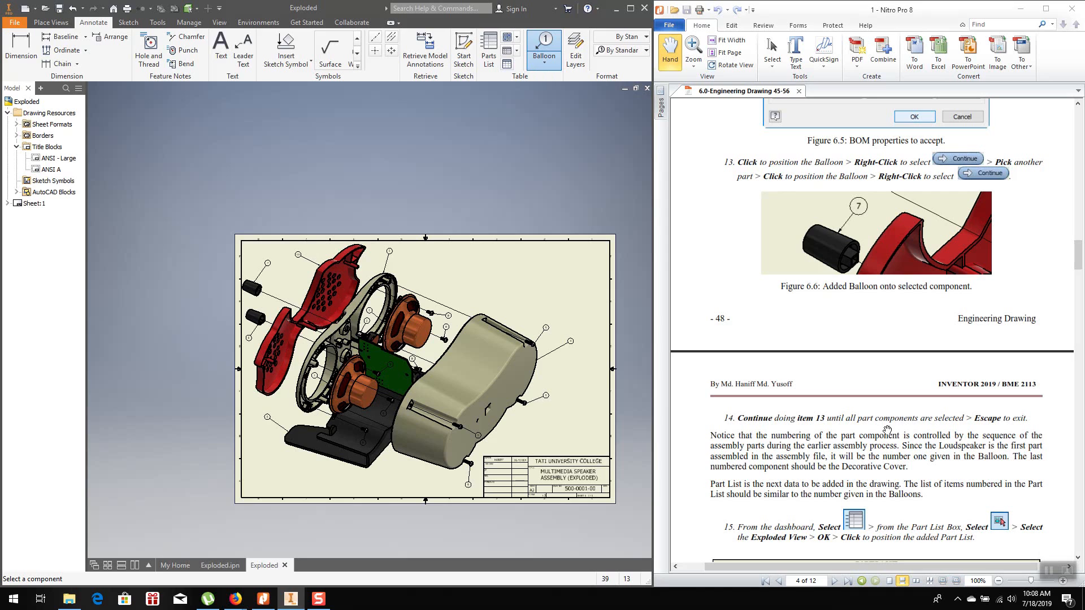
key(Escape)
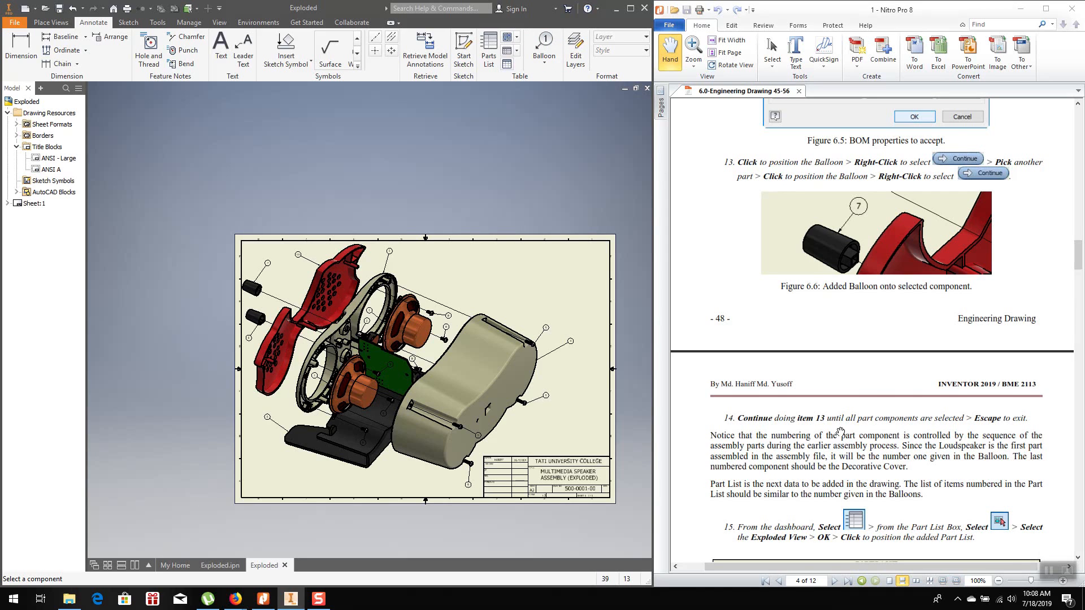
Read the guide's parts list instructions in step 15 and examine the balloon numbering on the exploded view
scroll(840, 433, down, 5)
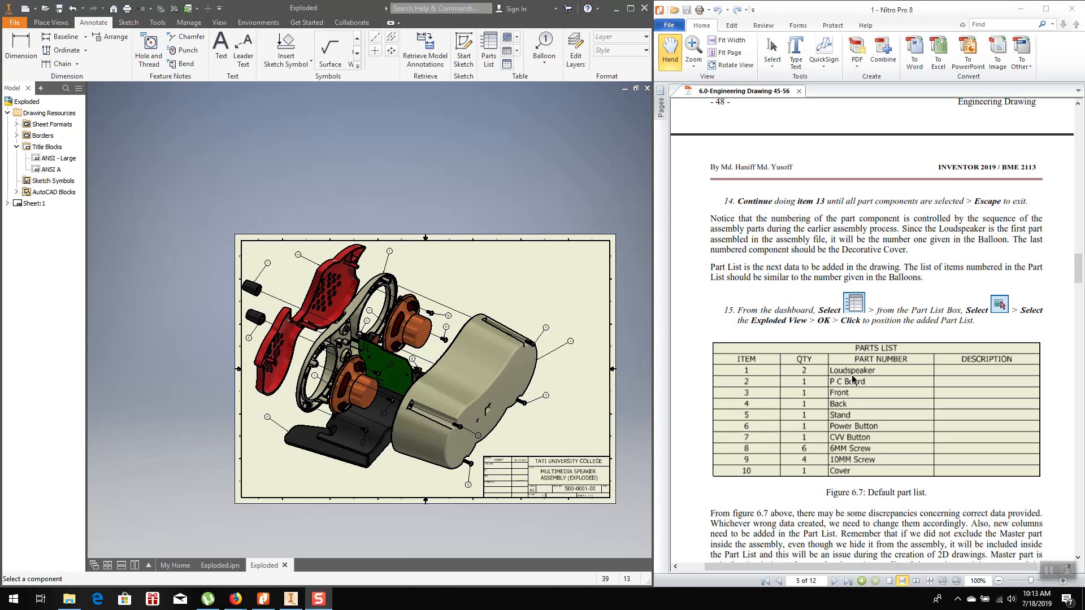
key(Escape)
scroll(309, 269, up, 5)
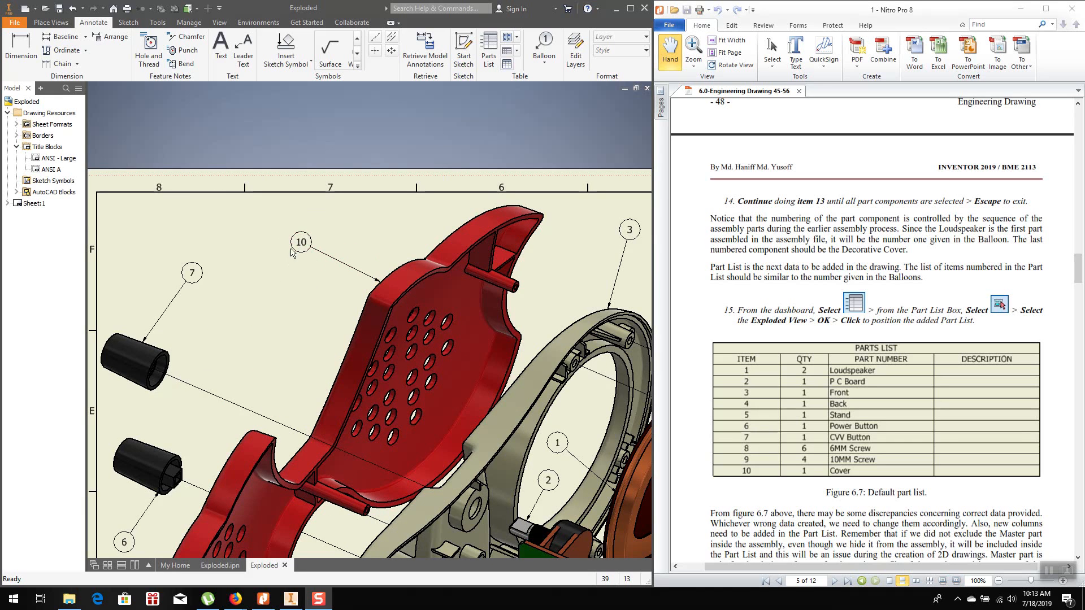
scroll(273, 283, down, 5)
scroll(297, 303, up, 5)
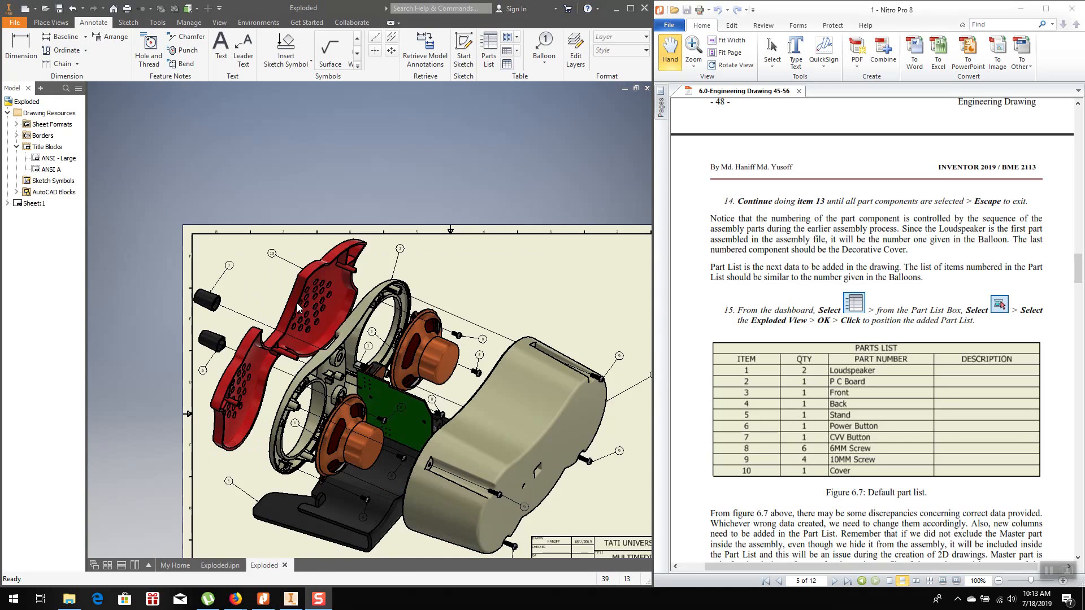
scroll(296, 303, down, 3)
scroll(297, 300, down, 2)
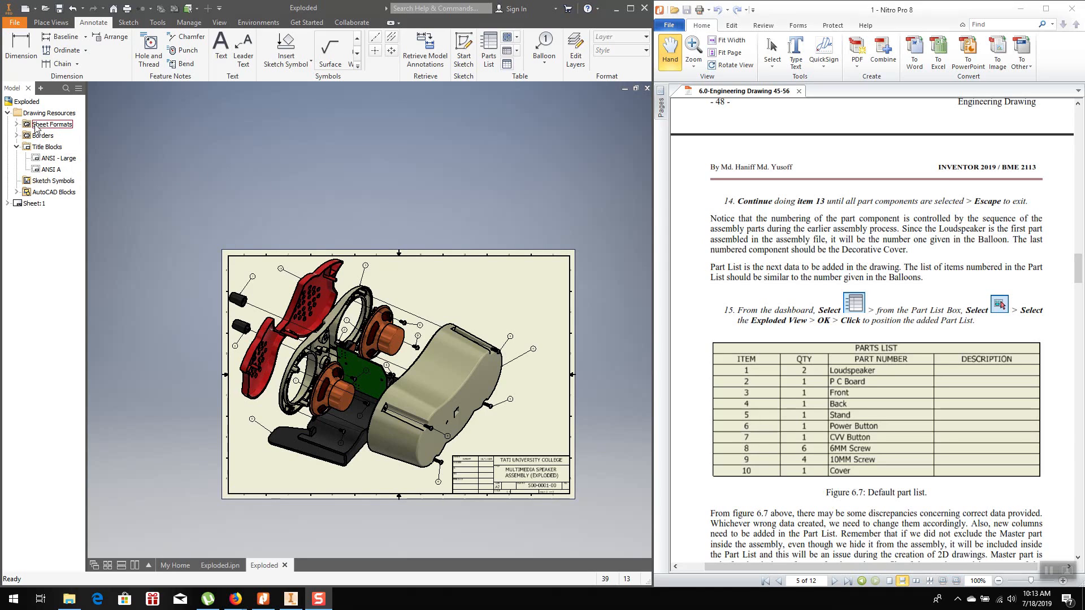
Create a parts list from the exploded view with default settings and place it in the border's upper-right corner
click(490, 50)
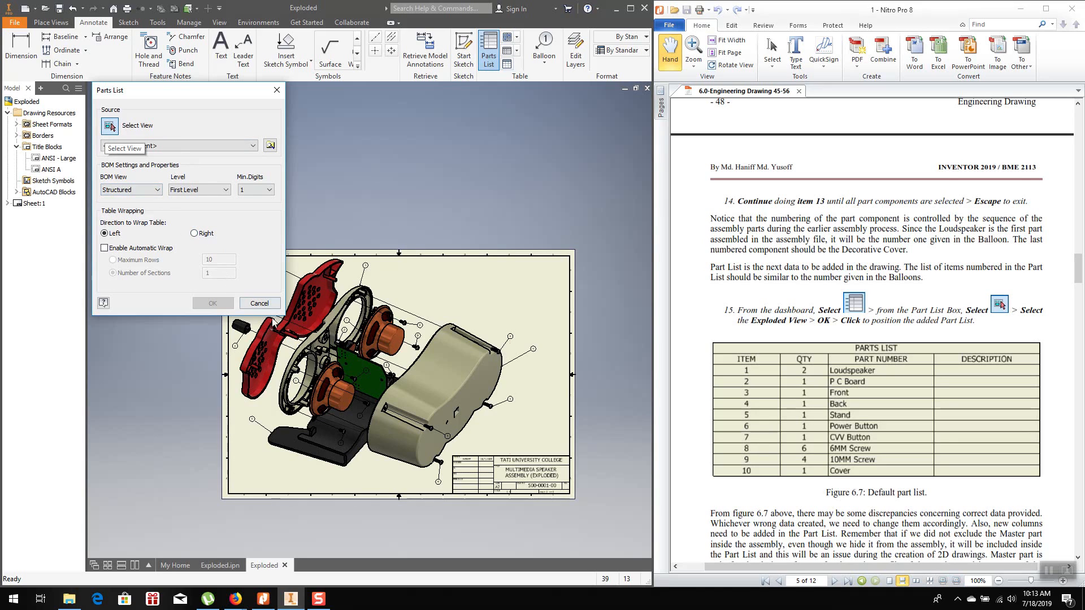
click(398, 335)
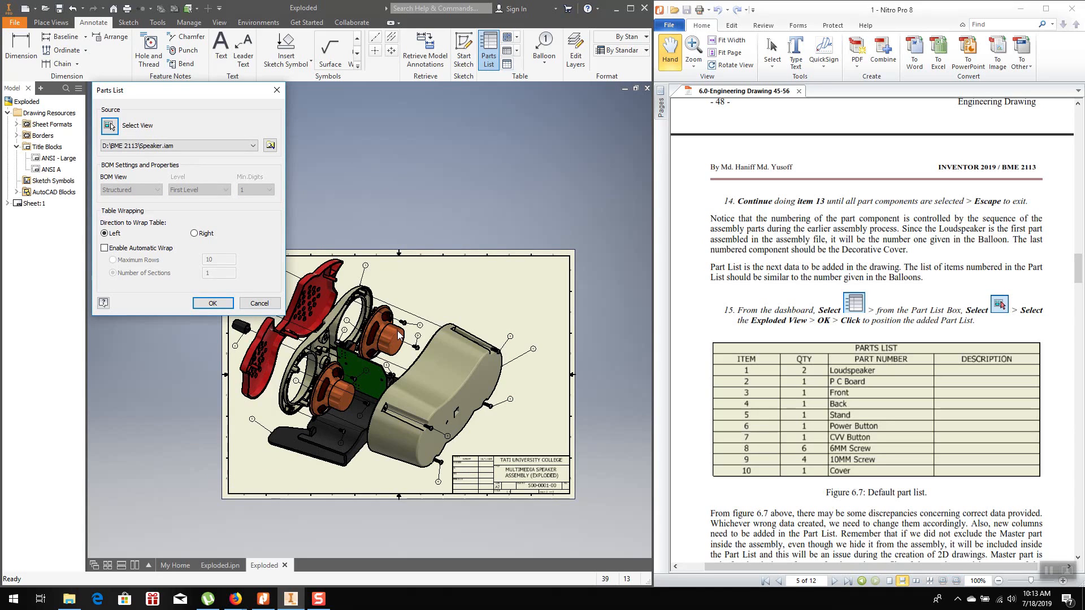
click(213, 303)
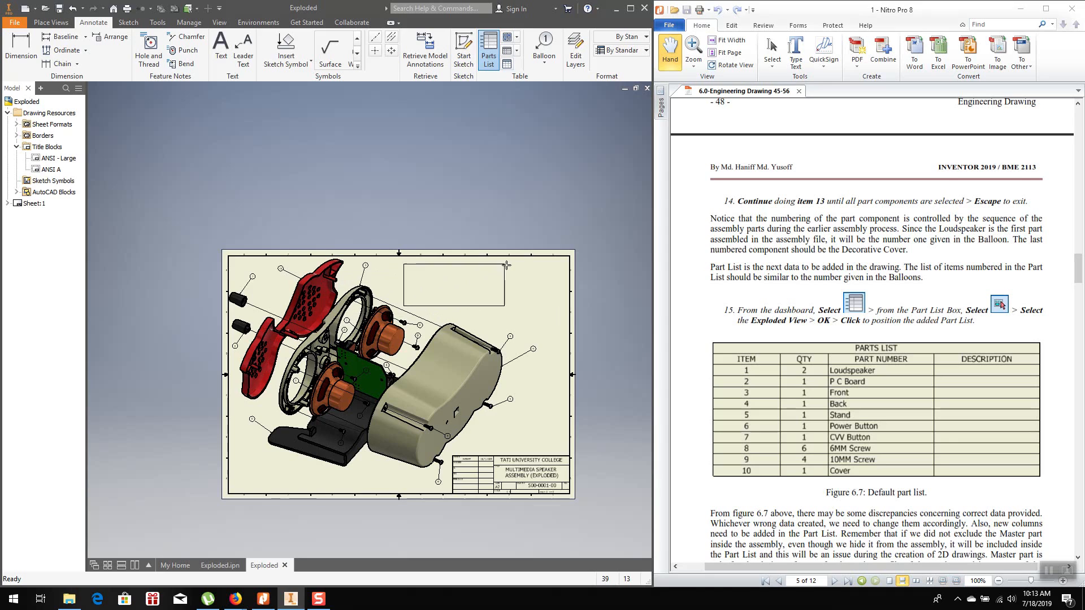
click(570, 261)
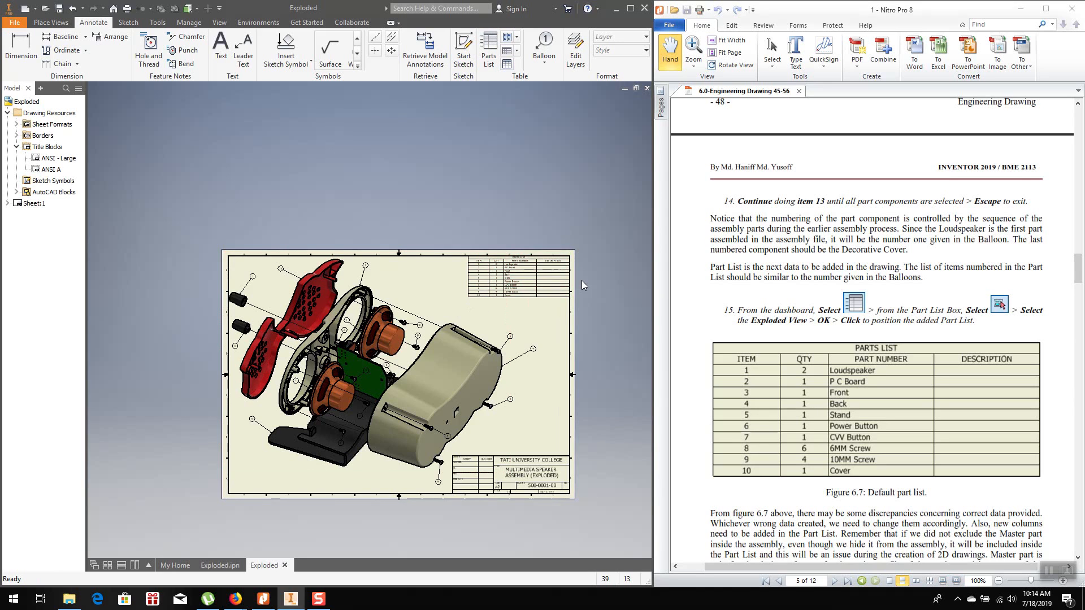
Compare the placed parts list with the guide's Figure 6.7 and read guide steps 16 to 18 on editing its columns
scroll(580, 282, down, 5)
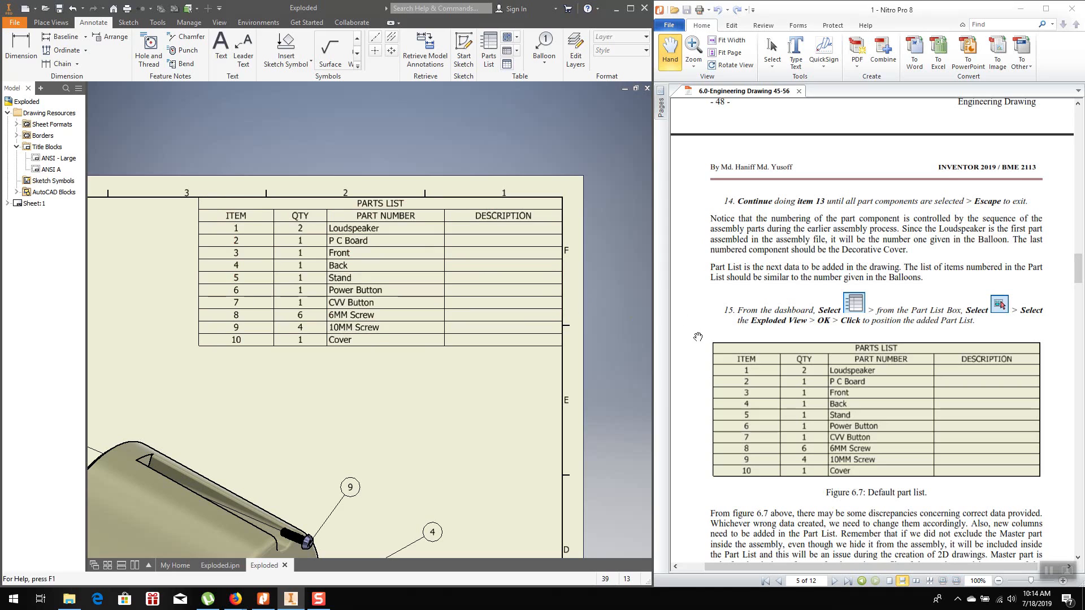
scroll(703, 336, down, 1)
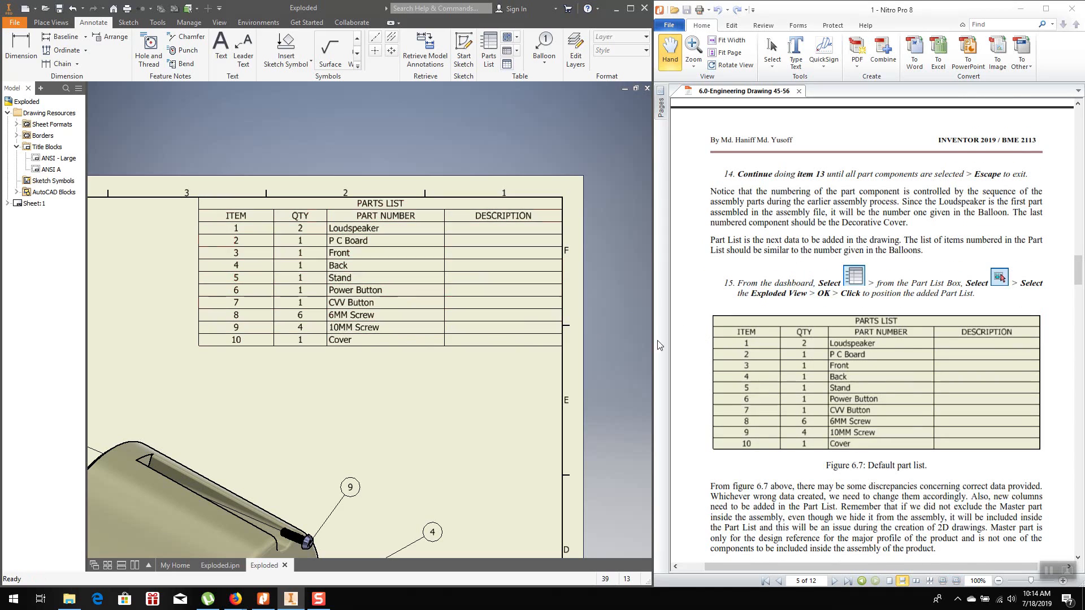
scroll(711, 344, down, 2)
scroll(712, 346, down, 1)
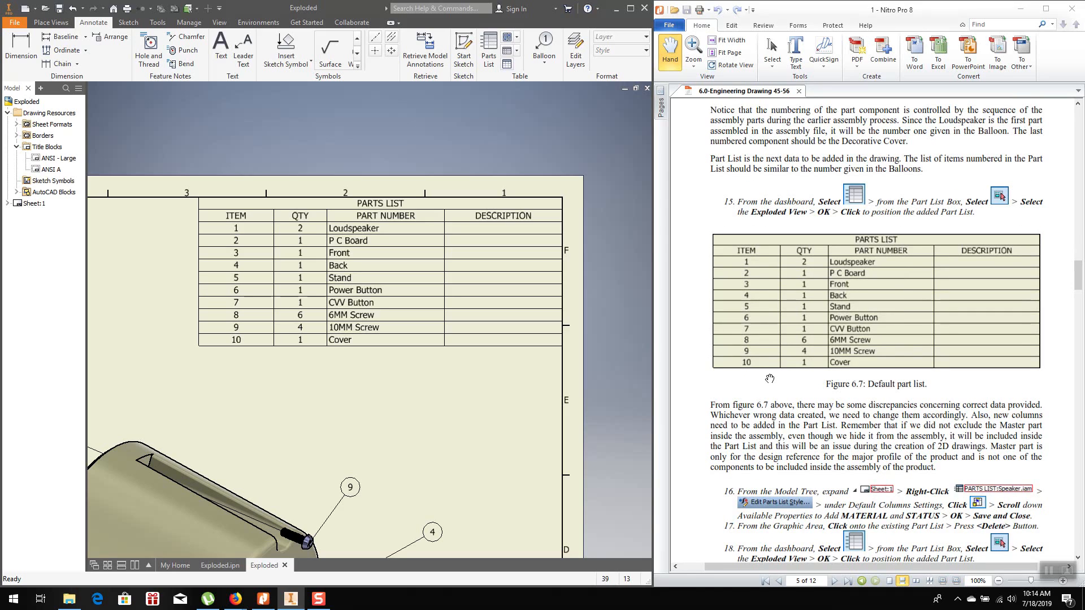
scroll(769, 379, down, 1)
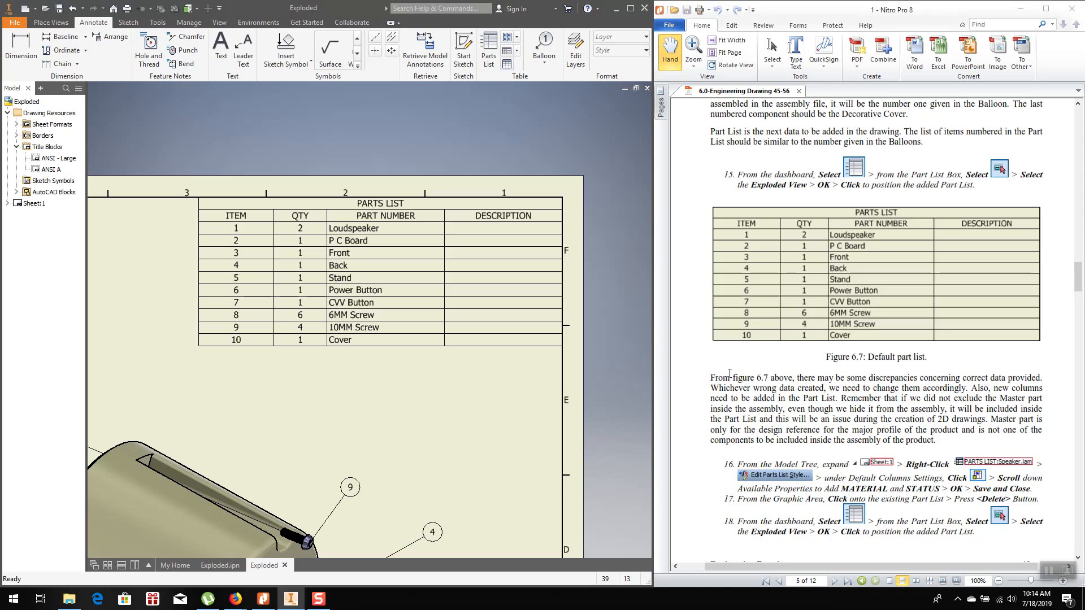
scroll(729, 373, down, 4)
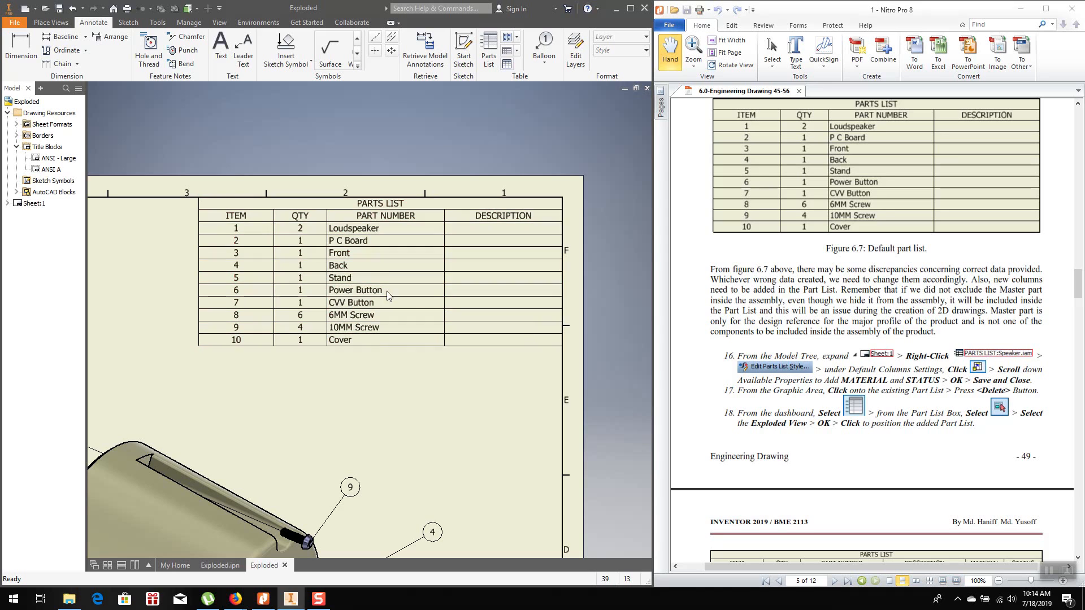
click(376, 221)
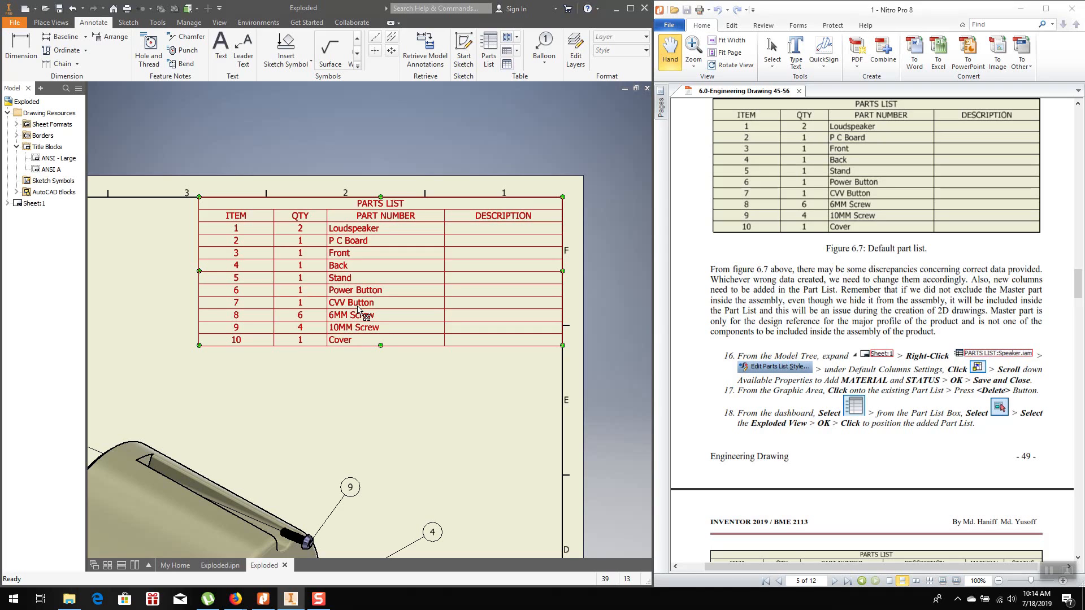
click(382, 368)
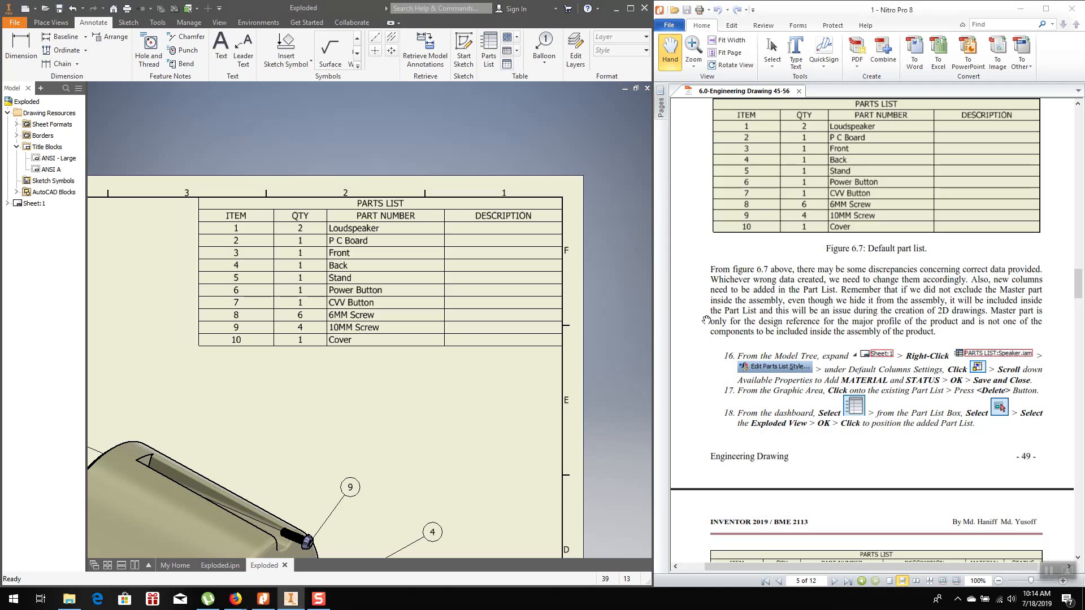
scroll(706, 320, down, 3)
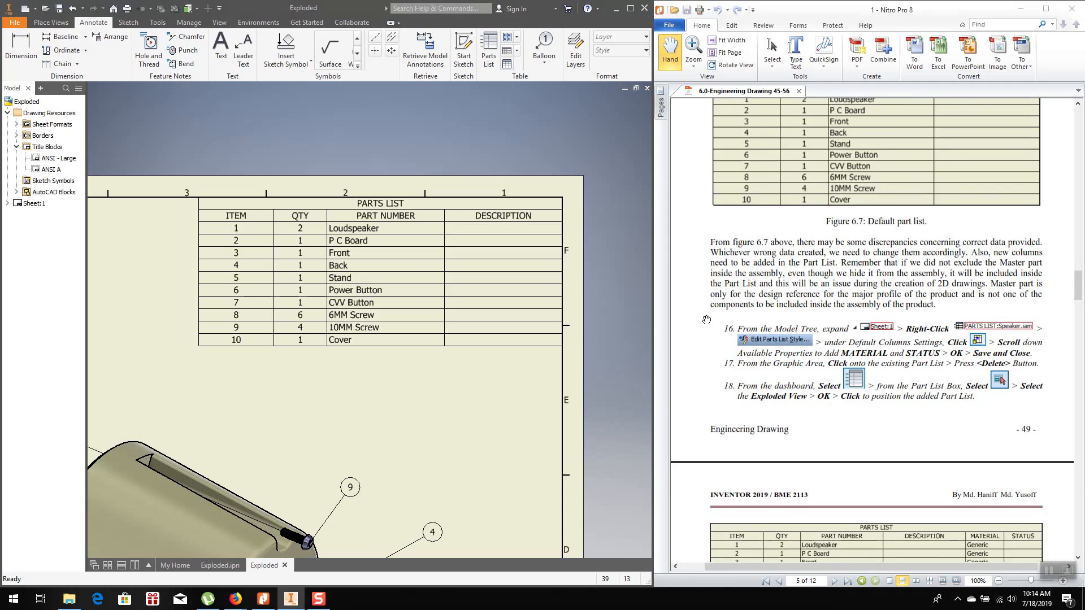
Edit the parts list's style and add the MATERIAL property to its default columns
scroll(706, 319, down, 1)
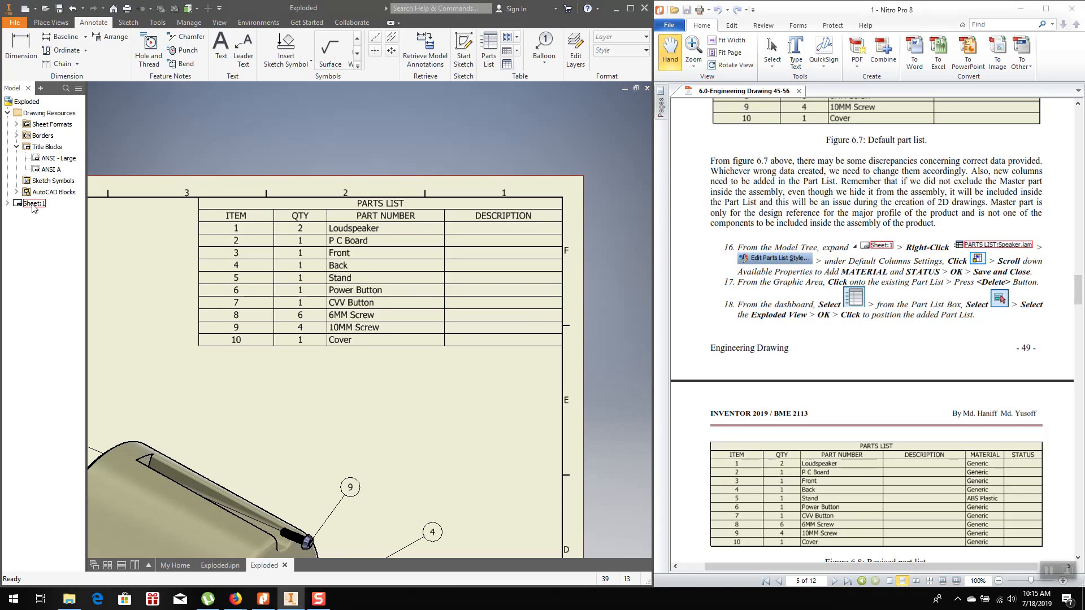
click(7, 204)
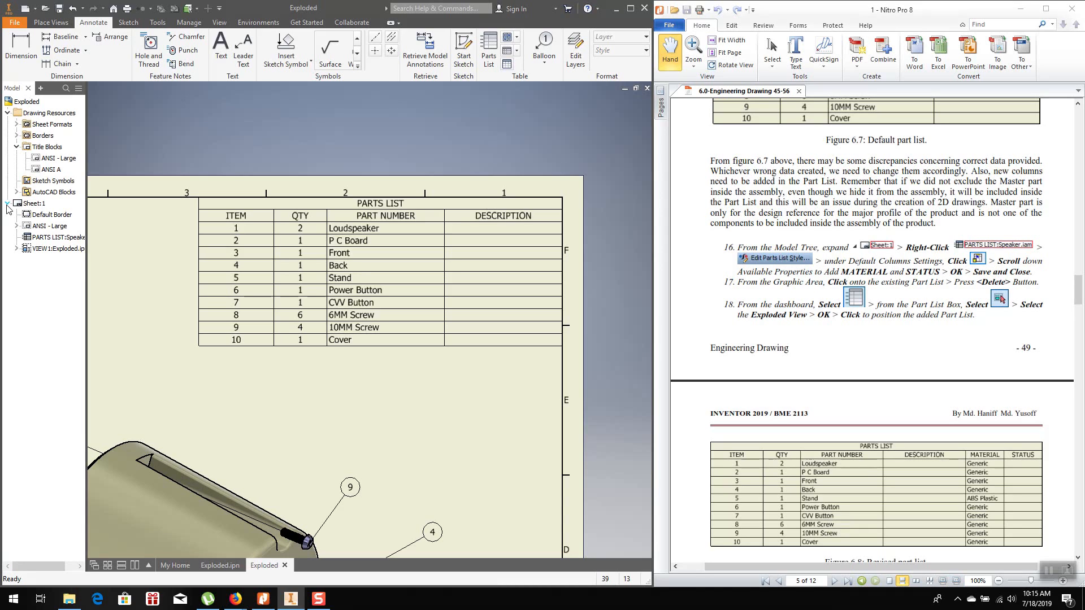
click(47, 238)
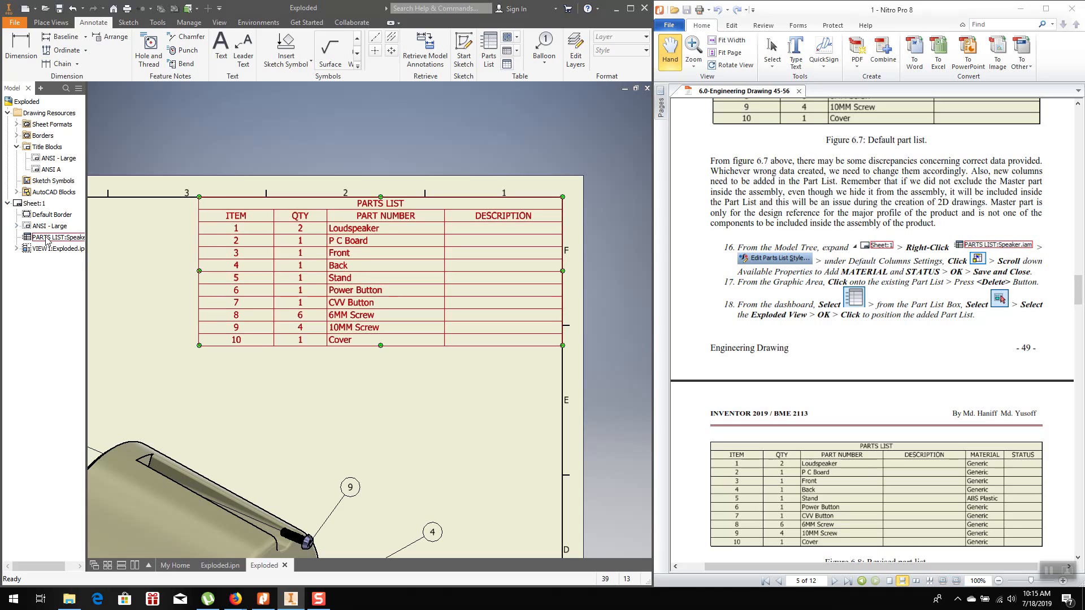
right_click(48, 240)
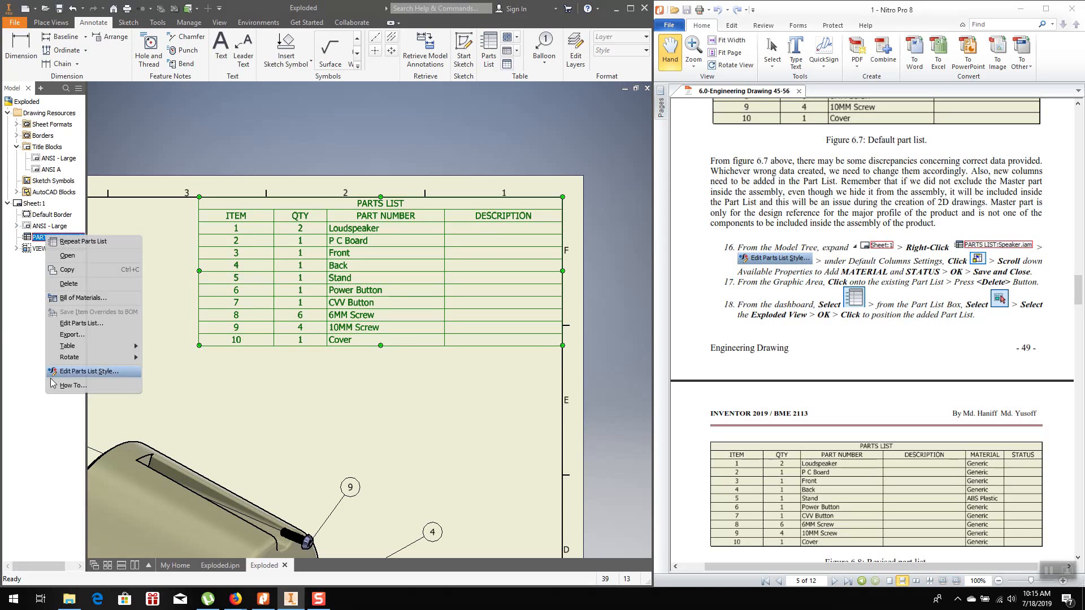
click(73, 371)
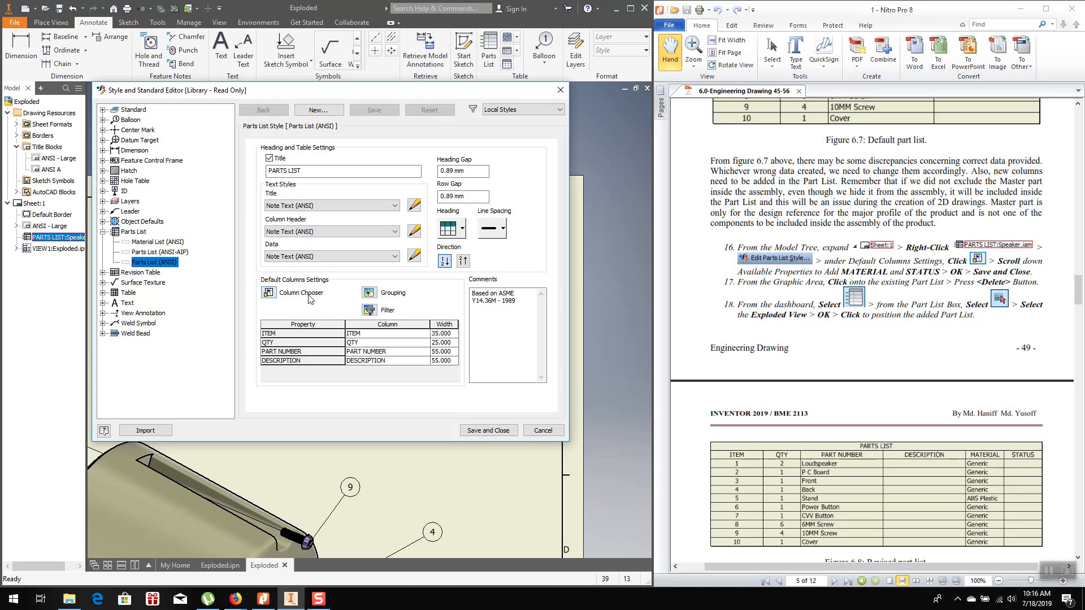
click(270, 295)
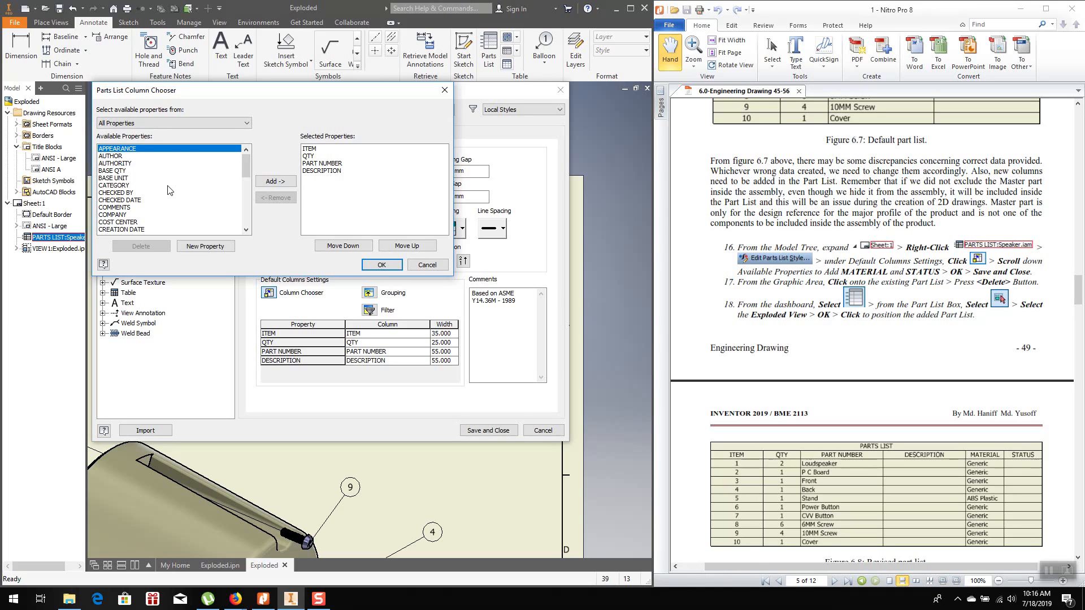
drag(246, 165, 238, 197)
click(116, 215)
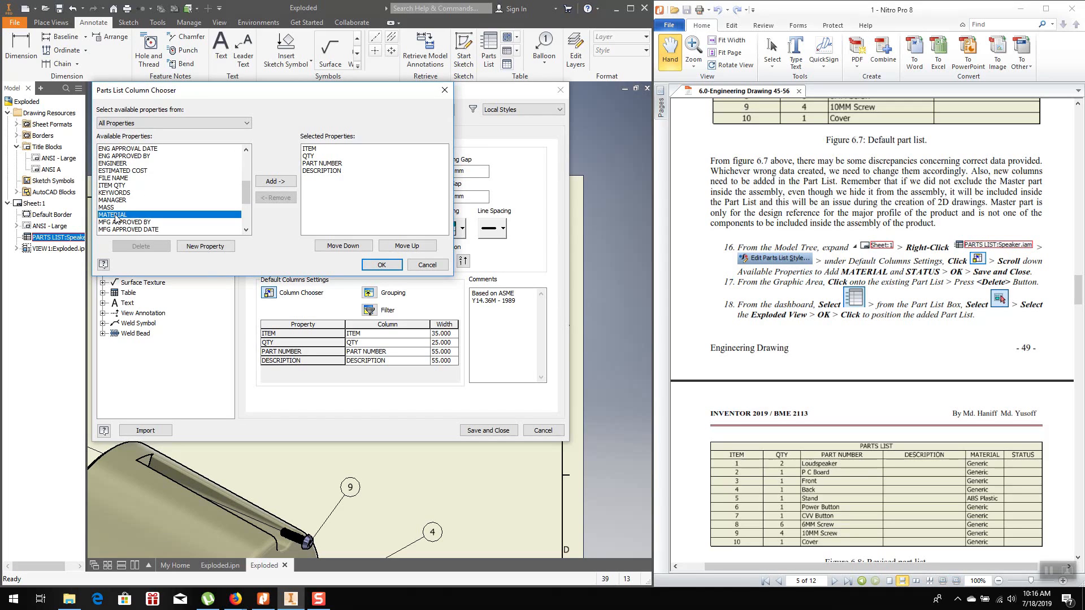
click(275, 181)
Add the STATUS property to the parts list style's default columns and save the style
drag(246, 192, 247, 198)
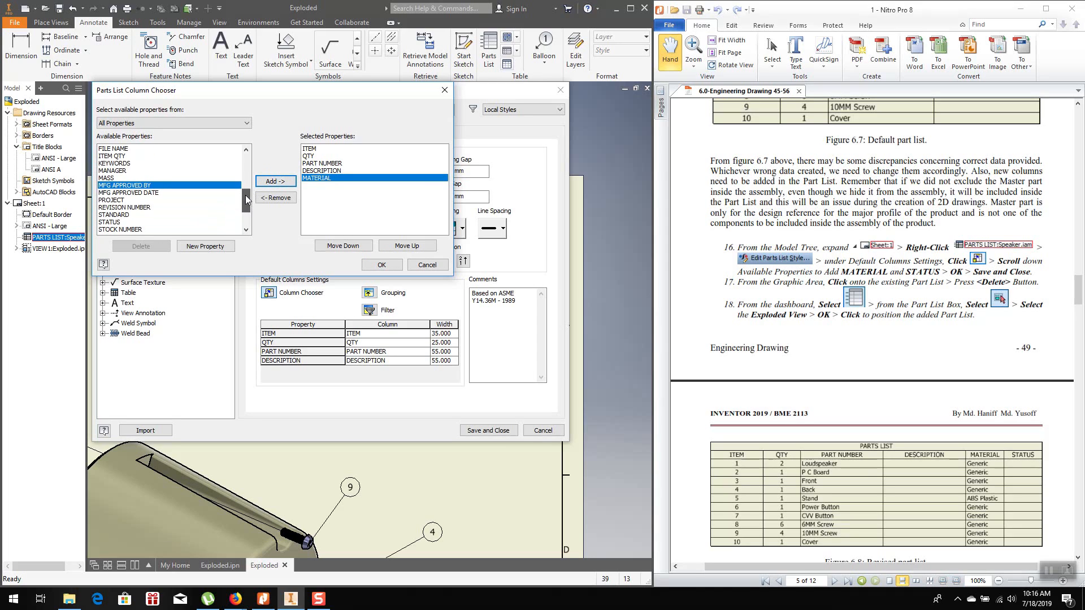
click(116, 222)
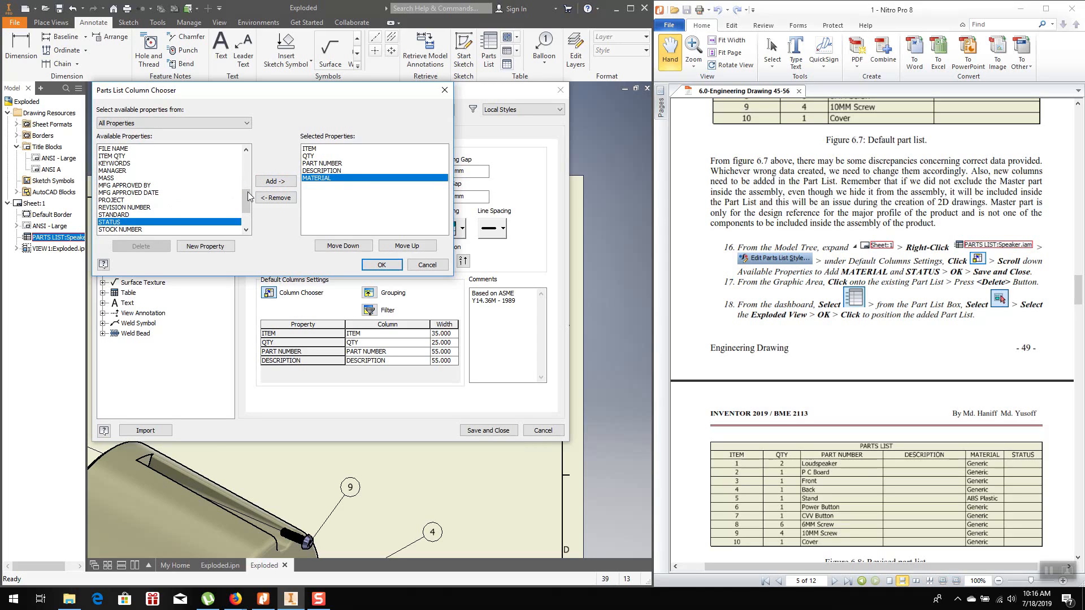
click(271, 183)
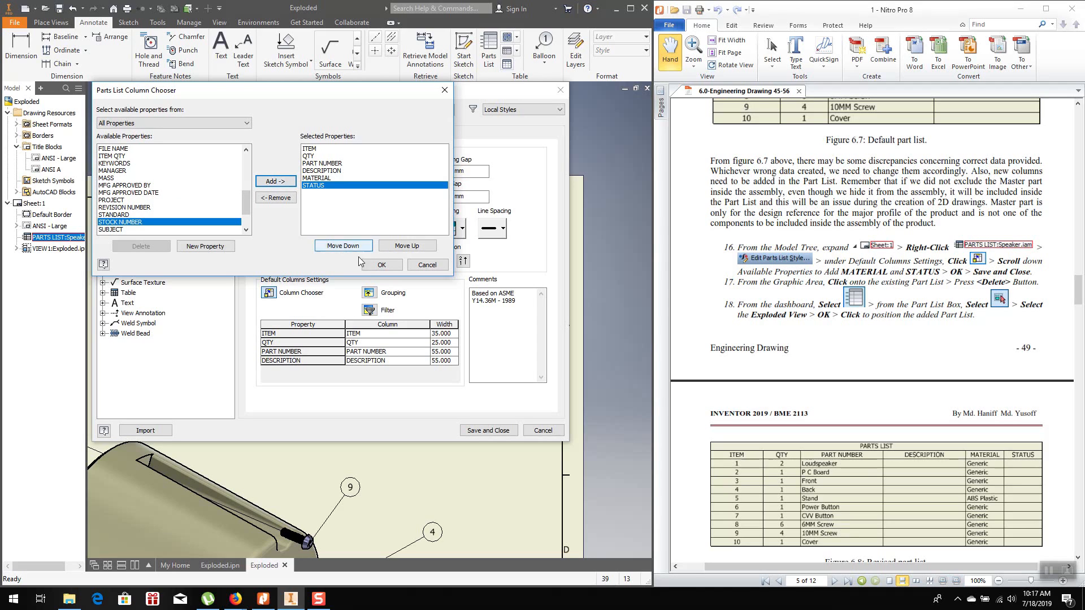
click(381, 265)
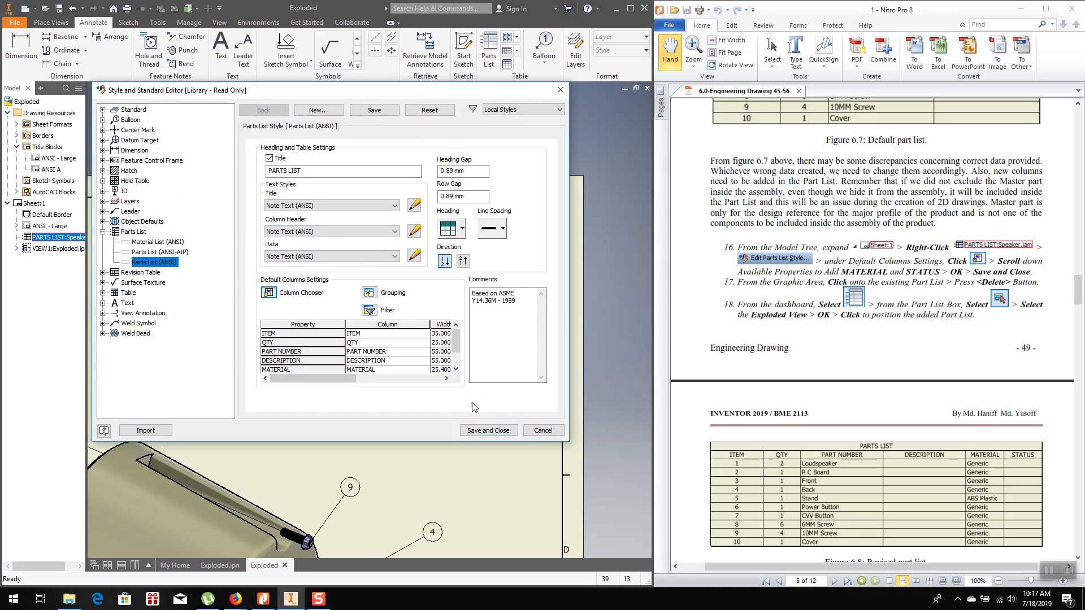
click(487, 432)
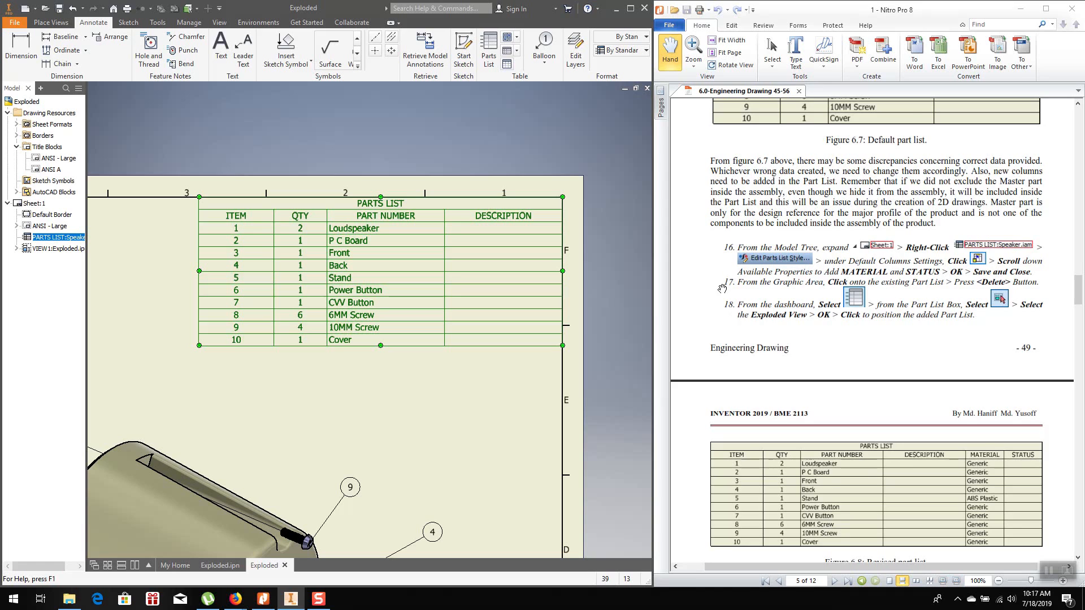
Delete the existing parts list and create a new one from the exploded view in the border's upper-right corner
scroll(722, 288, down, 2)
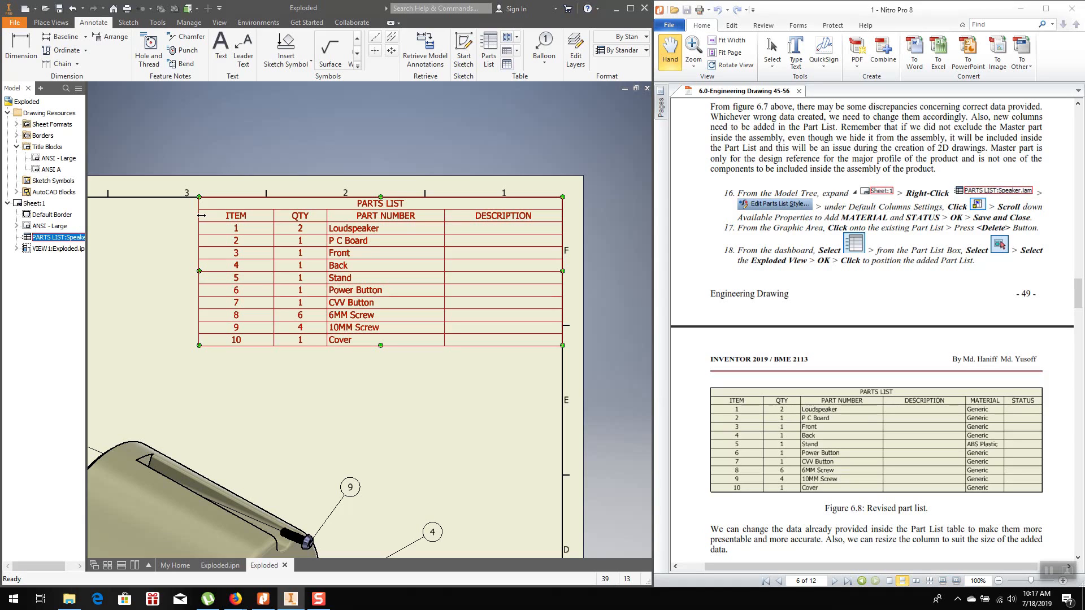
key(Delete)
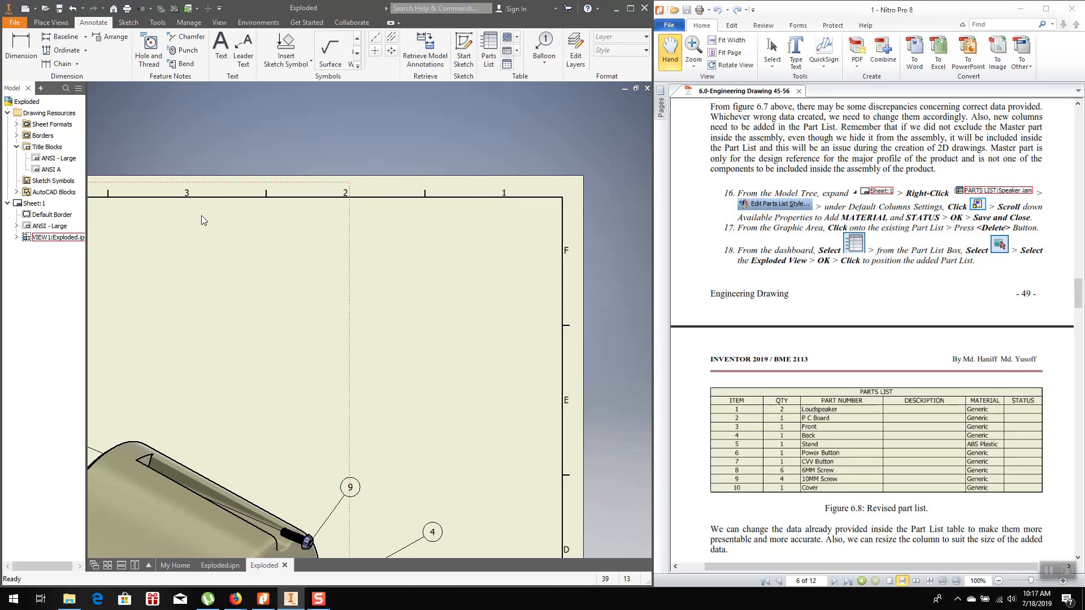
click(487, 49)
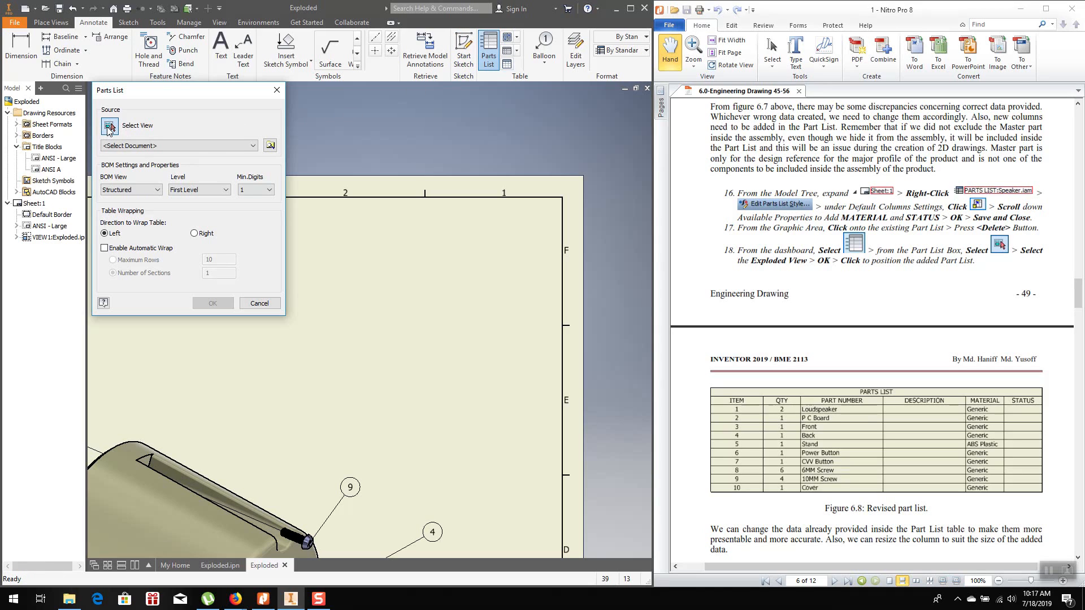
click(170, 486)
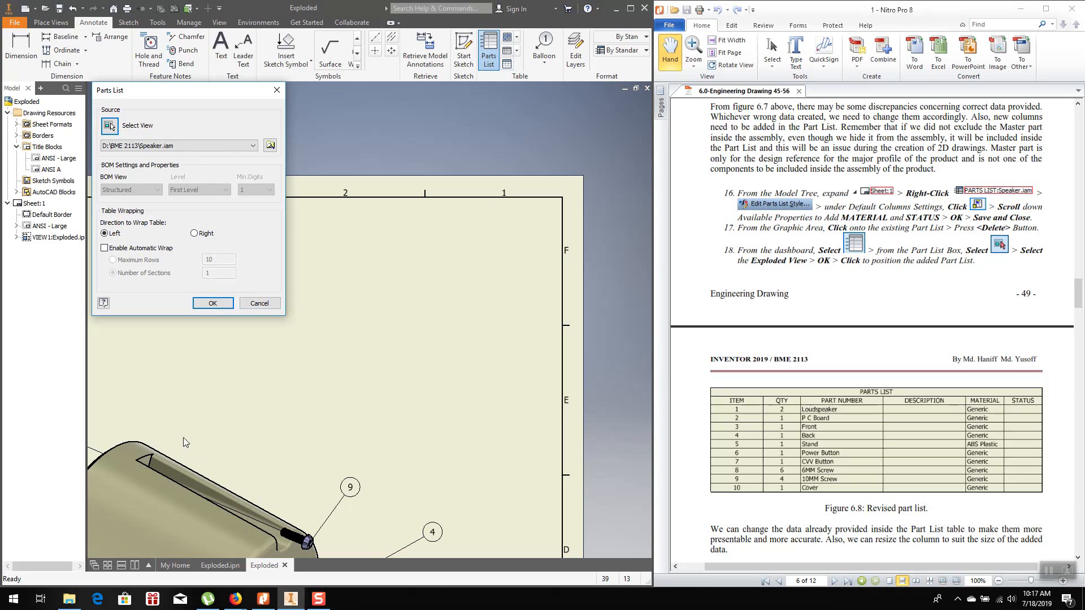
click(212, 302)
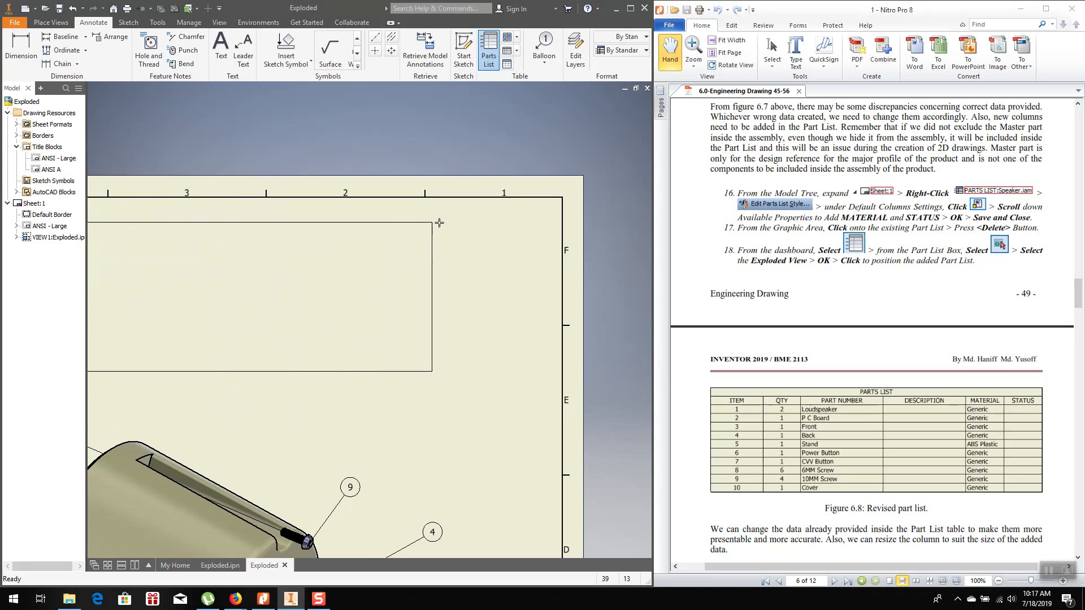
click(563, 197)
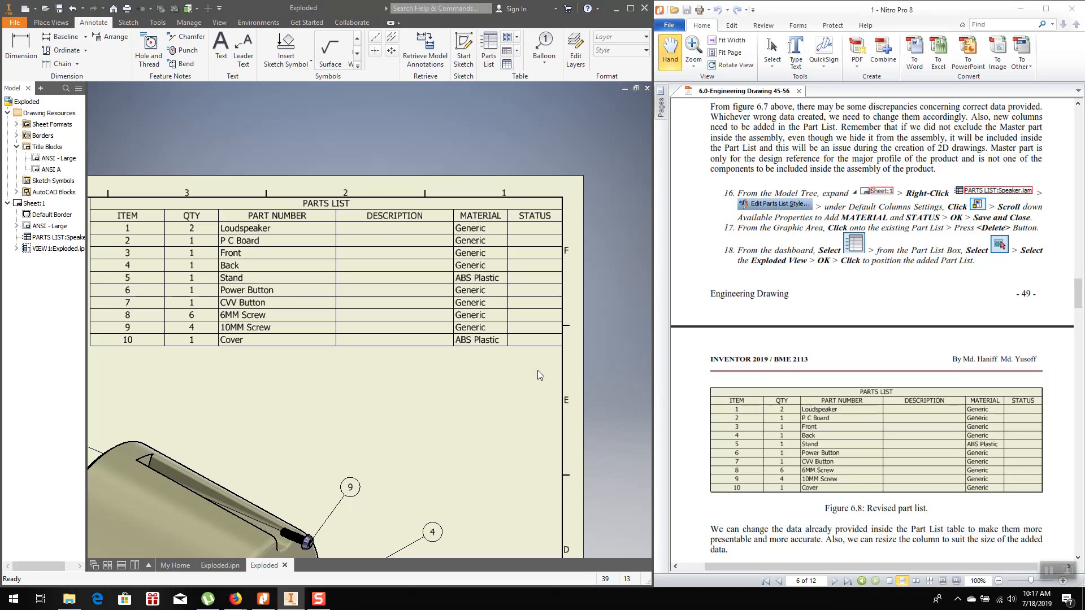
Narrow the ITEM and QTY columns of the parts list on the sheet to about the same width
scroll(791, 390, down, 3)
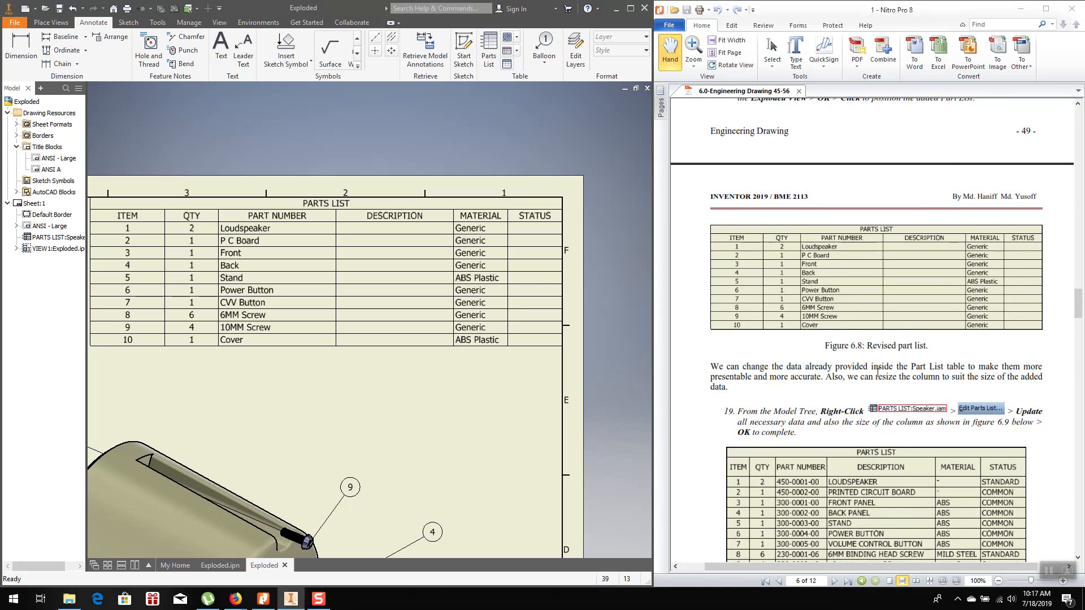
scroll(878, 372, down, 1)
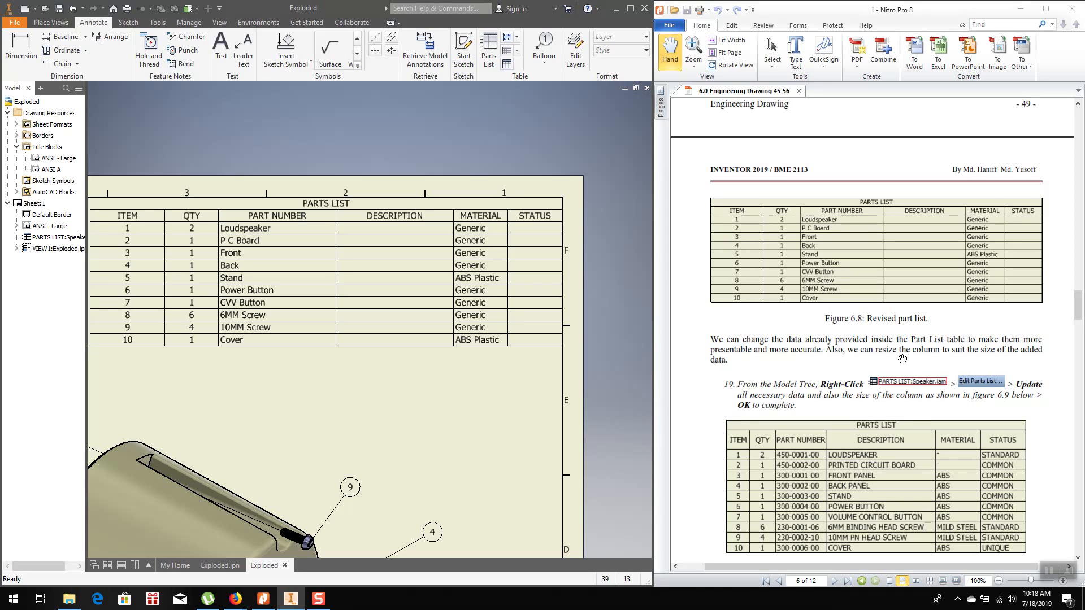
scroll(903, 359, down, 2)
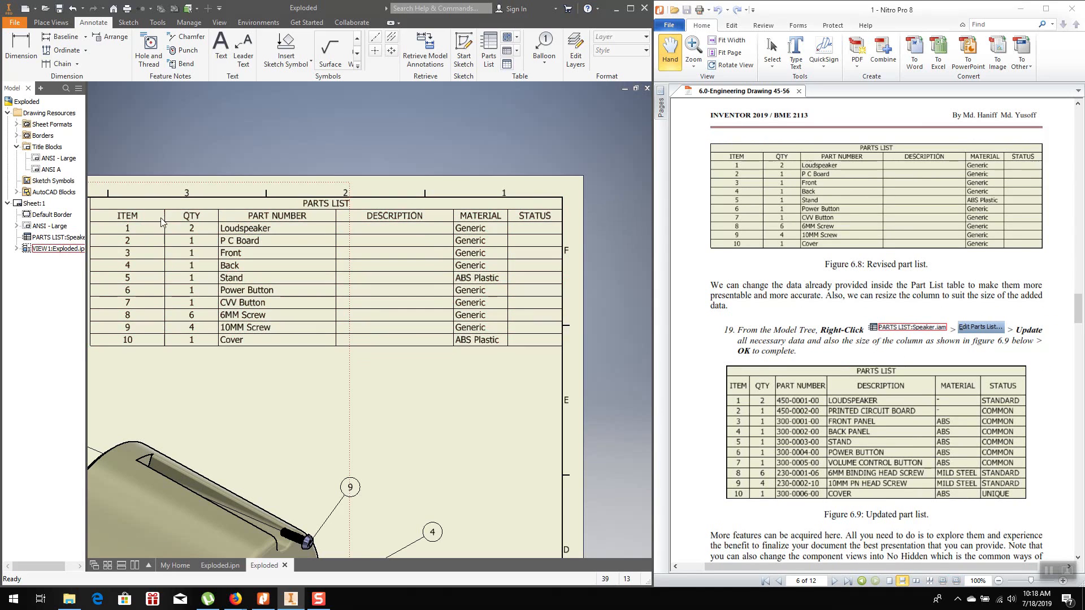
click(147, 232)
mouse_move(165, 222)
mouse_down()
mouse_move(143, 222)
mouse_move(167, 222)
mouse_up()
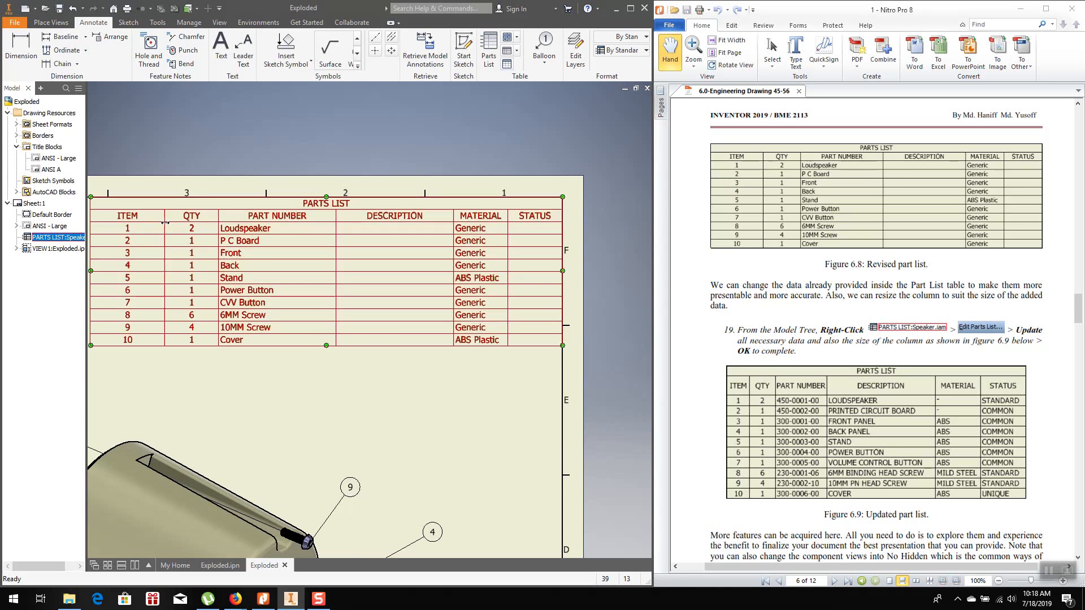
scroll(219, 256, down, 2)
scroll(161, 237, up, 2)
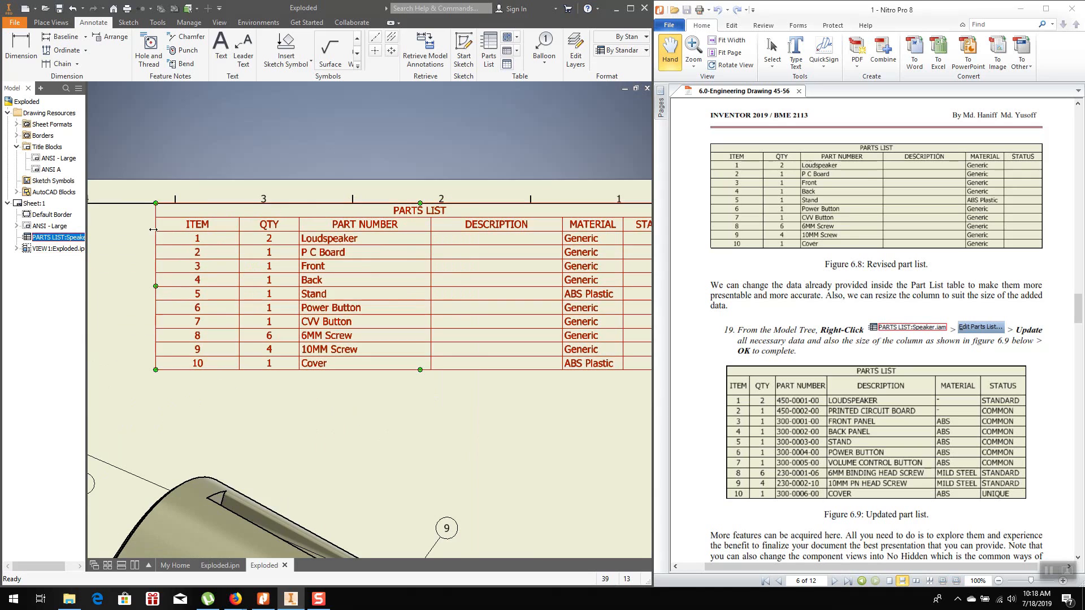
drag(157, 227, 202, 227)
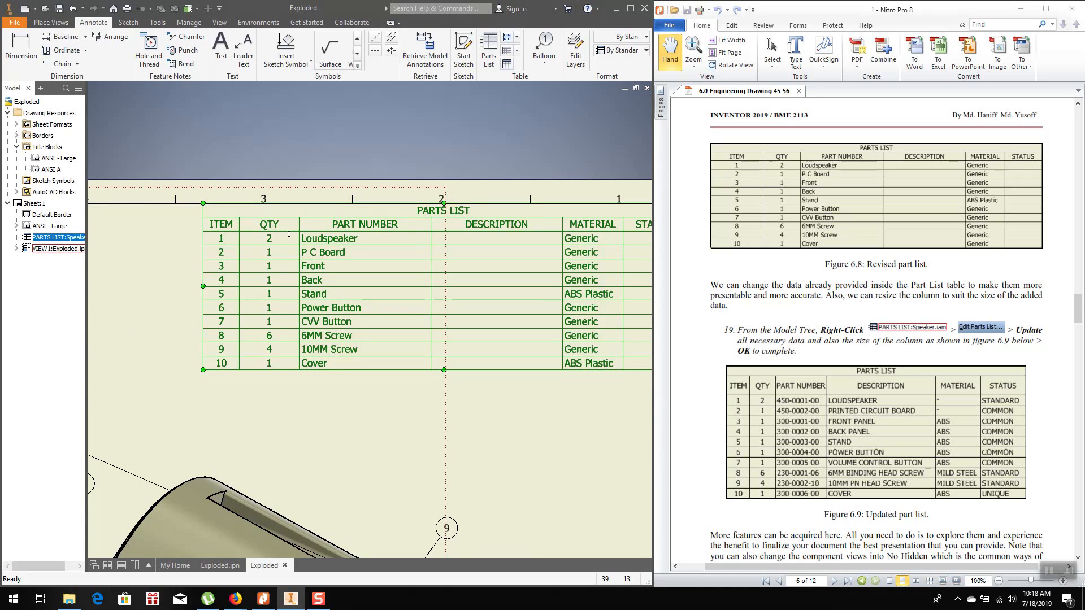
drag(238, 225, 262, 228)
scroll(171, 318, up, 3)
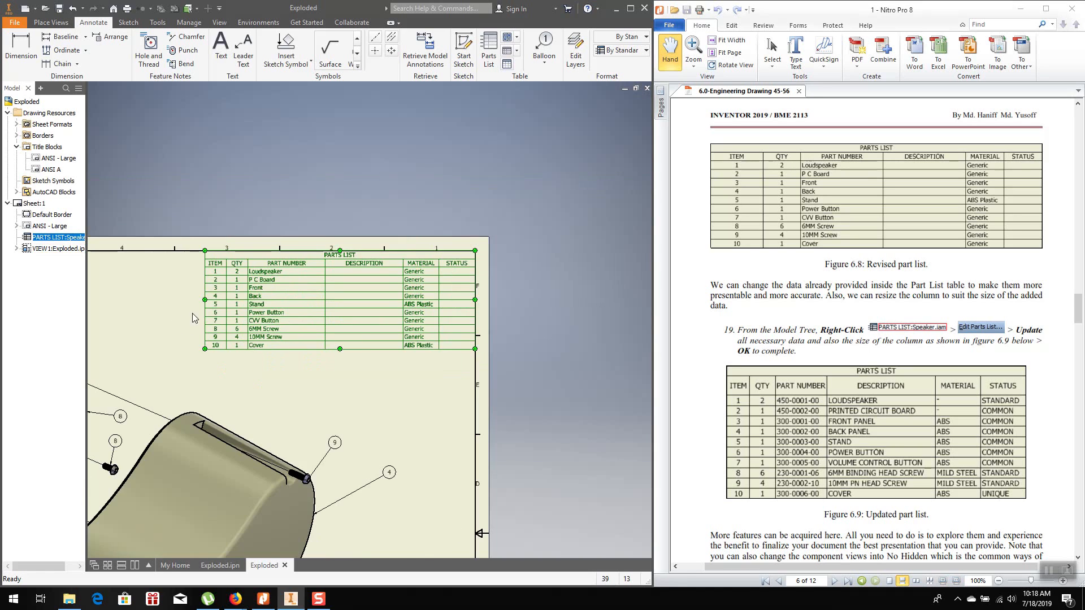
scroll(244, 300, down, 3)
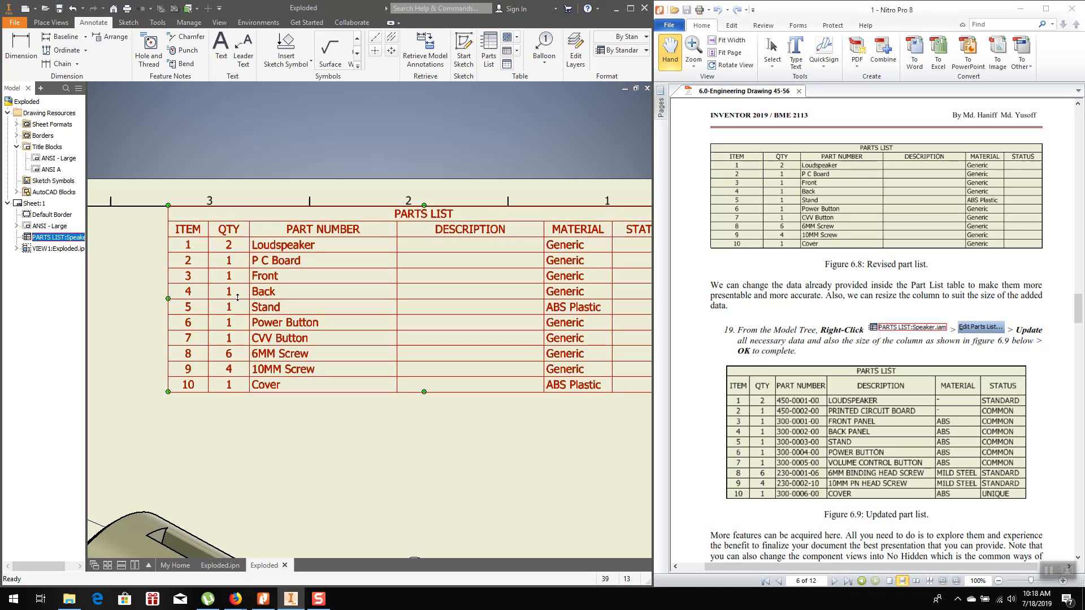
scroll(237, 297, up, 2)
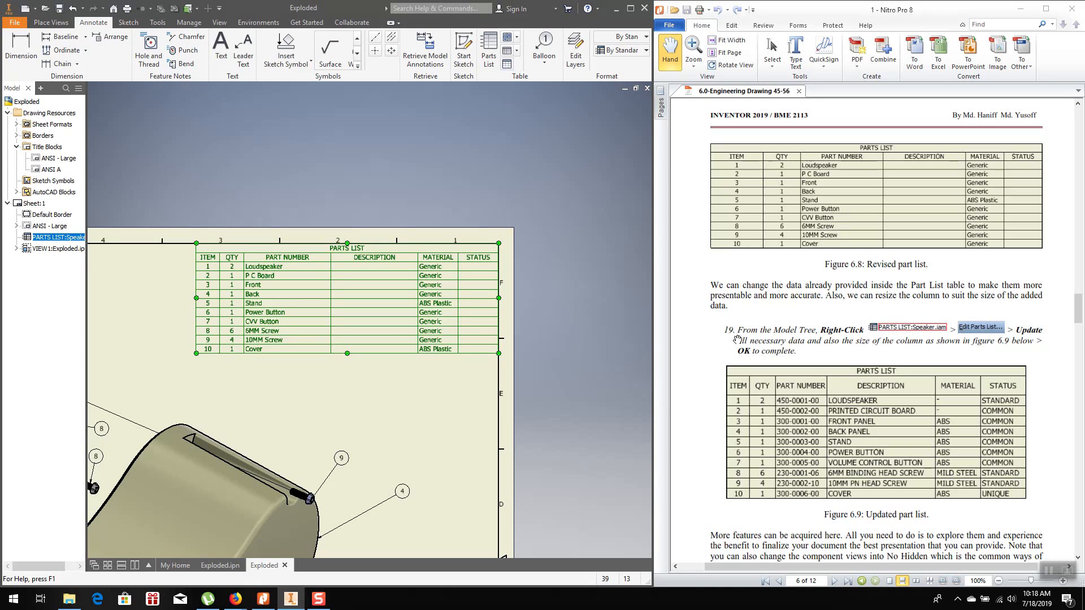
Edit the parts list, entering the descriptions LOUDSPEAKER, PRINTED CIRCUIT BOARD and FRONT PANEL for items 1 to 3
scroll(738, 340, down, 4)
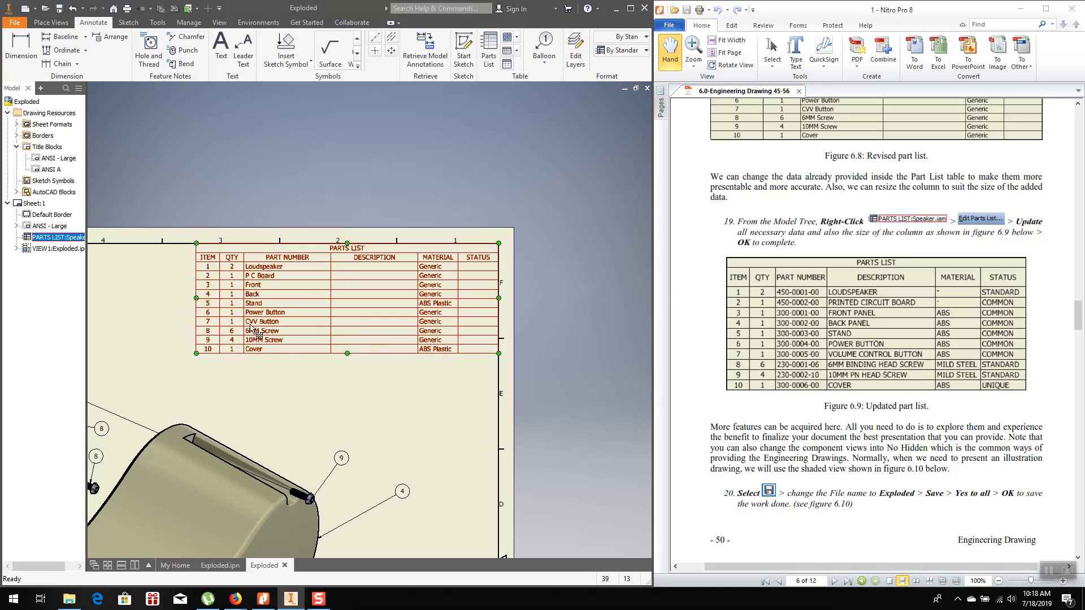
right_click(56, 239)
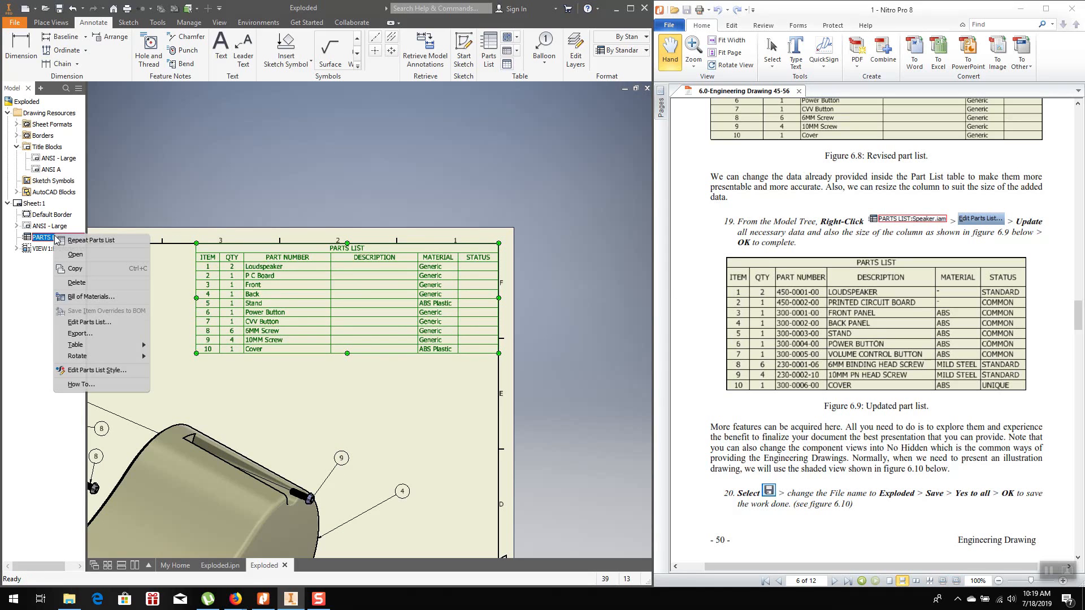
click(82, 322)
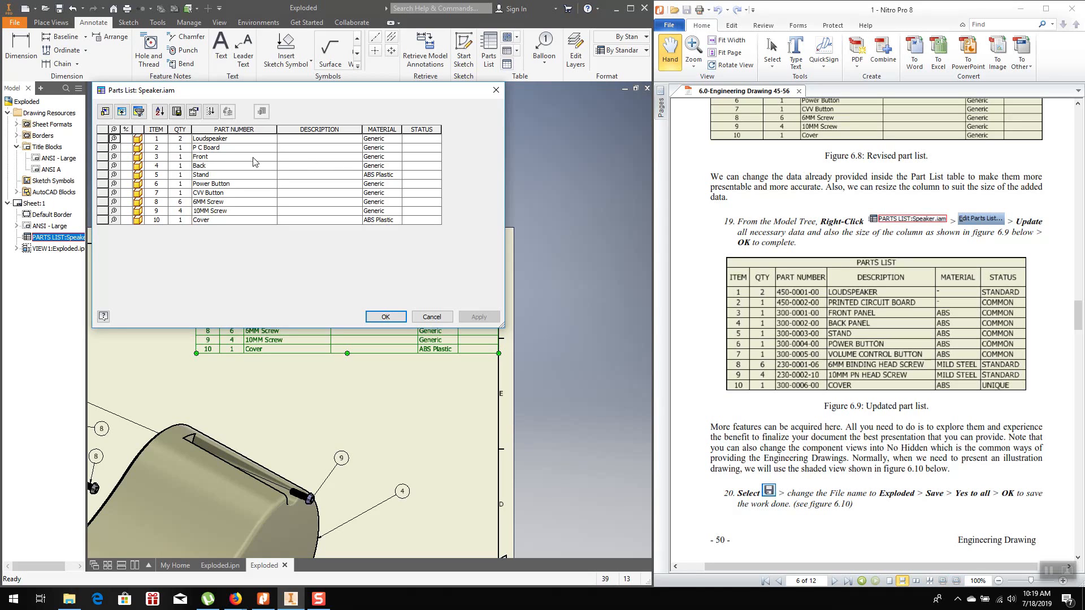
click(302, 141)
text(LOUDSPEAKER)
click(301, 149)
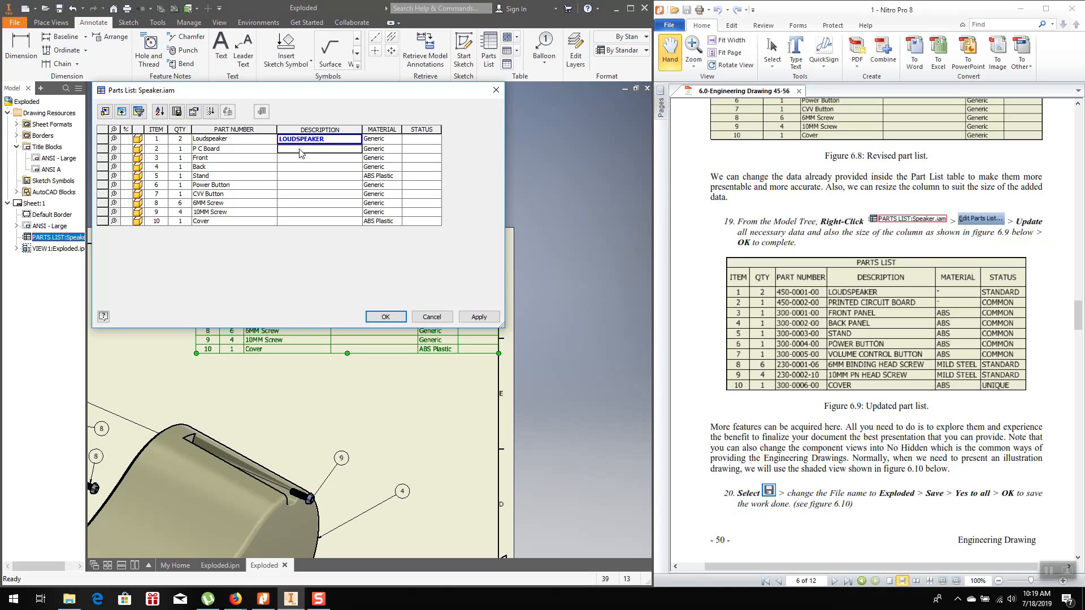
text(PRINTED CIRCUIT BOARD)
click(291, 160)
text(FRONT PANEL)
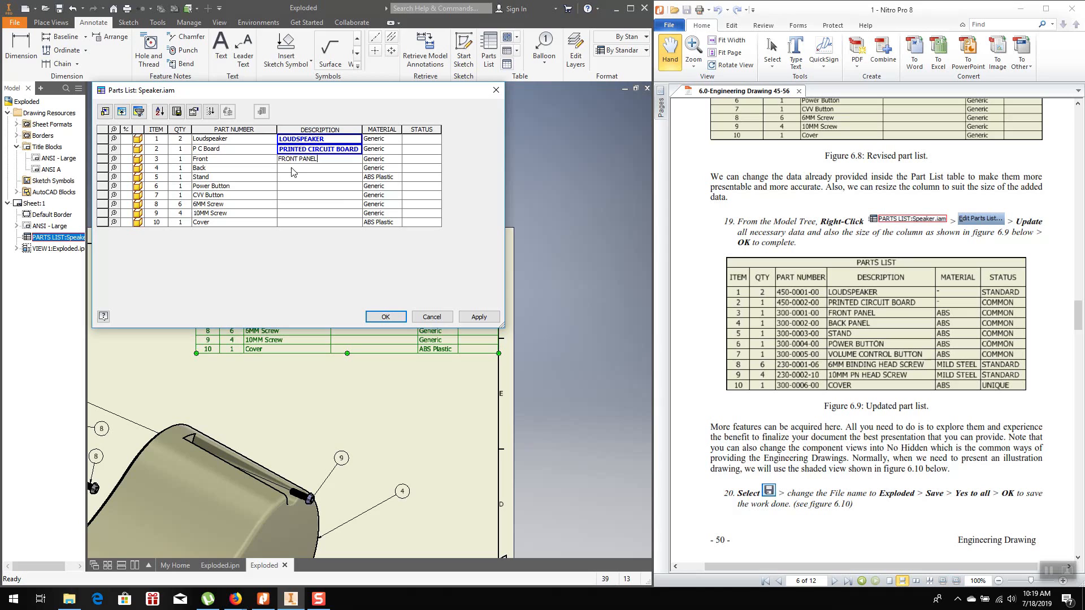
Enter the descriptions BACK PANEL, STAND and POWER BUTTON for items 4 to 6 of the parts list
click(293, 169)
text(BA)
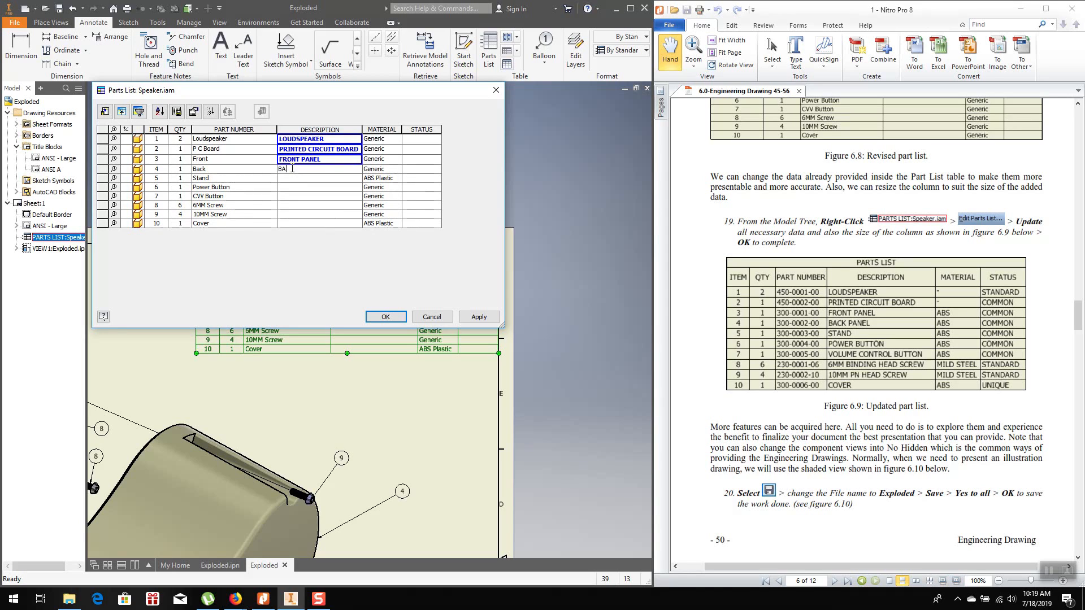
text(CK PANEL)
click(289, 179)
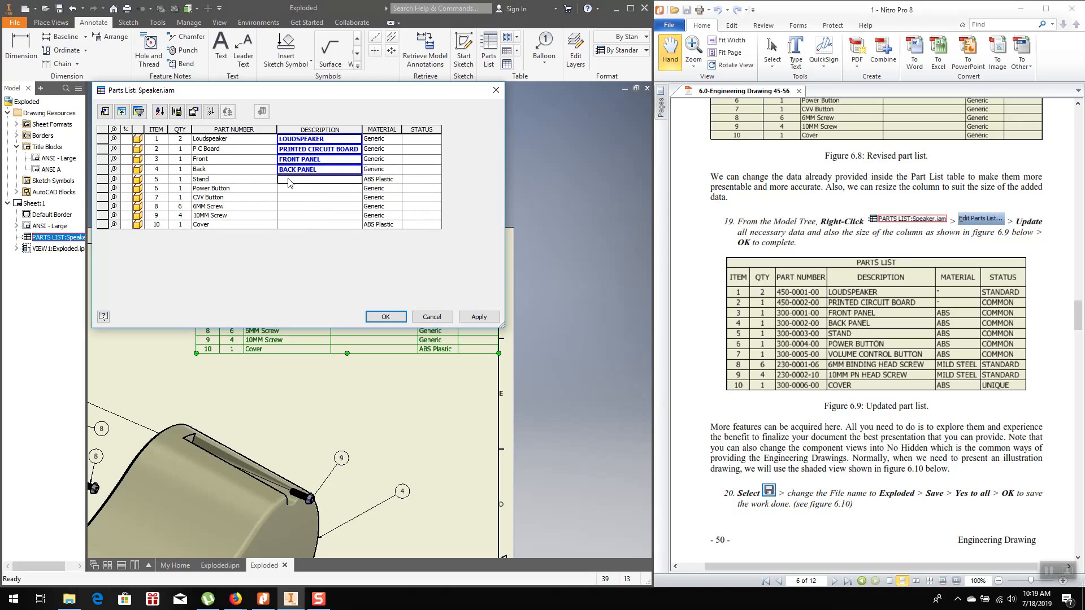
text(STAND)
click(289, 190)
text(PO)
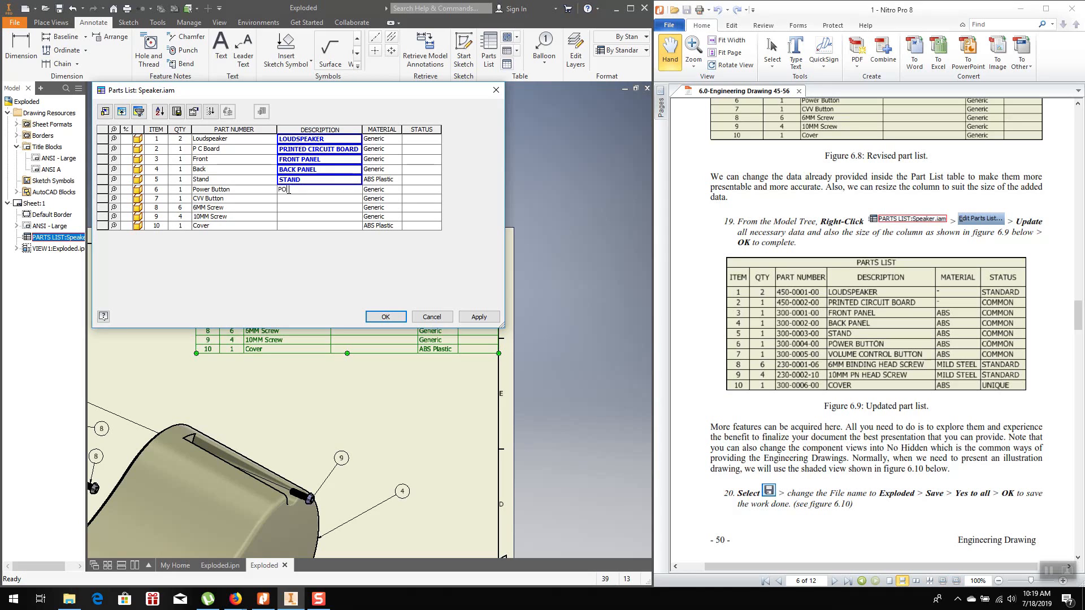
text(WER BUTTON)
Enter the descriptions VOLUME CONTROL BUTTON and 6MM BINDING HEAD SCREW for items 7 and 8
click(290, 200)
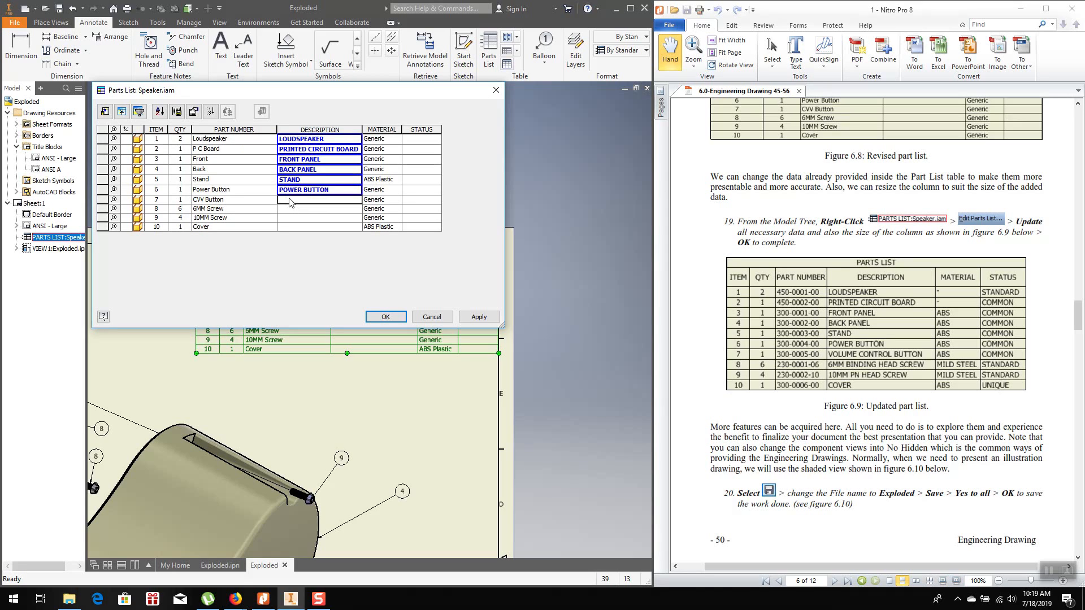
text(VOLUME CONTROL BUTTON)
click(287, 213)
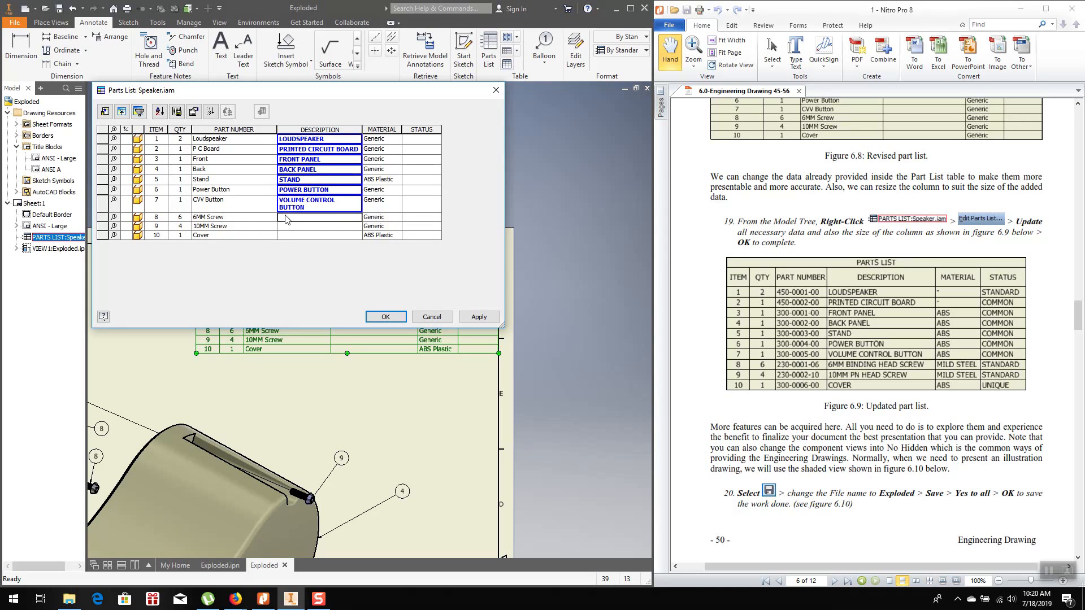
text(6MM BINDING HEAD S)
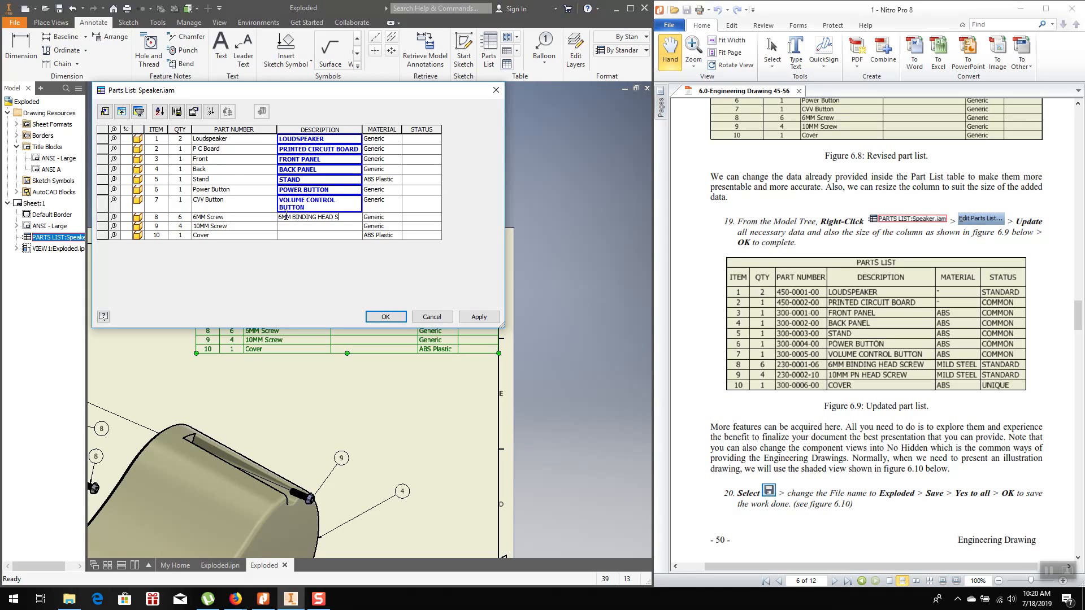
text(CREW)
Enter the descriptions 10MM PAN HEAD SCREW and COVER for items 9 and 10, narrowing the PART NUMBER column and widening DESCRIPTION
click(286, 229)
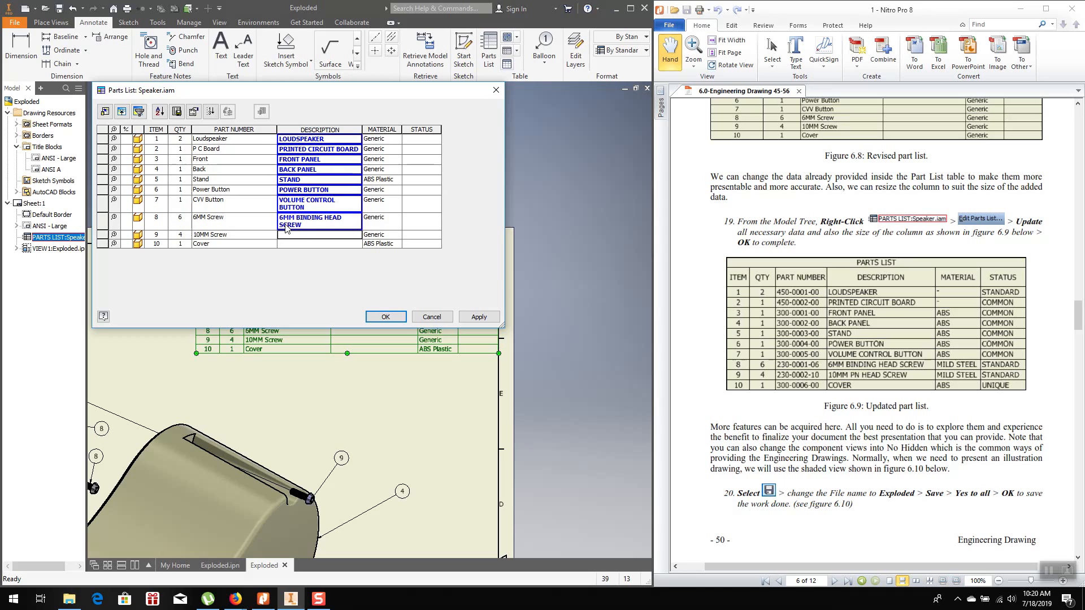
text(10MM PAN HEAD SCREW)
click(286, 245)
text(COVER)
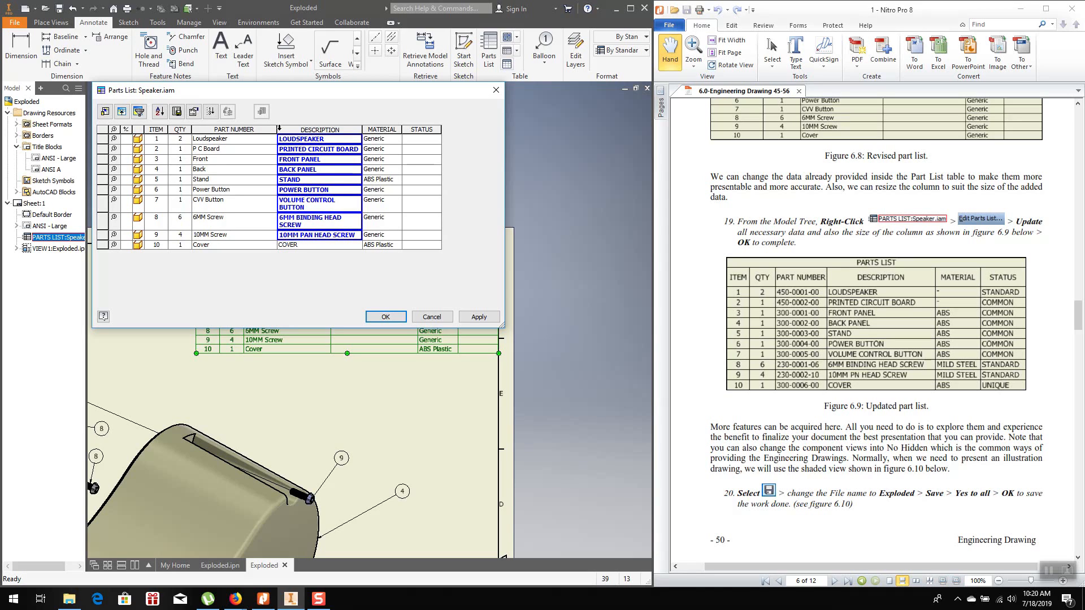
drag(277, 131, 264, 132)
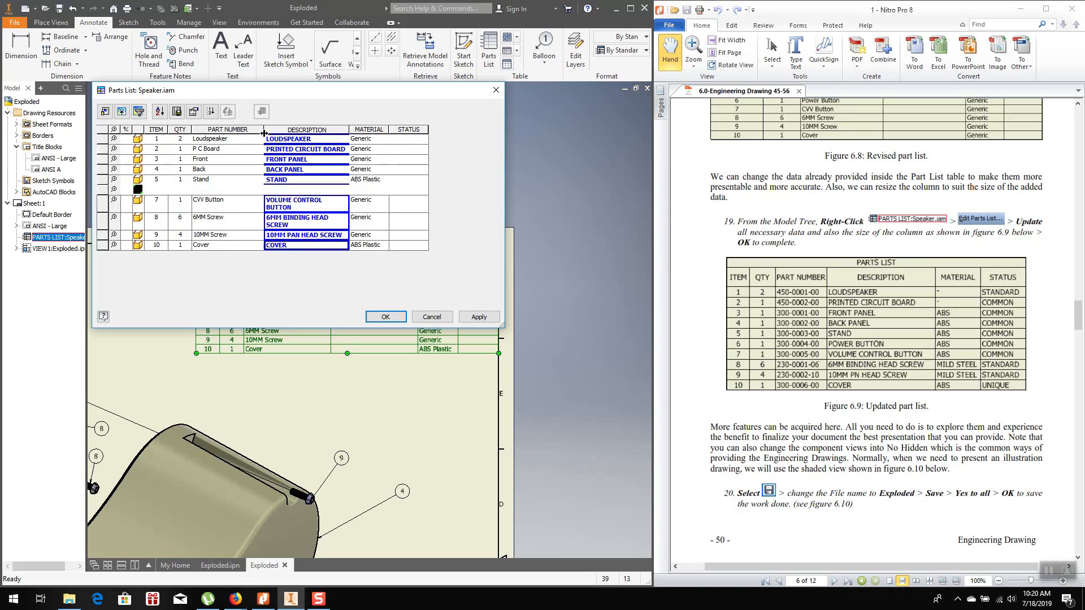
drag(348, 130, 359, 129)
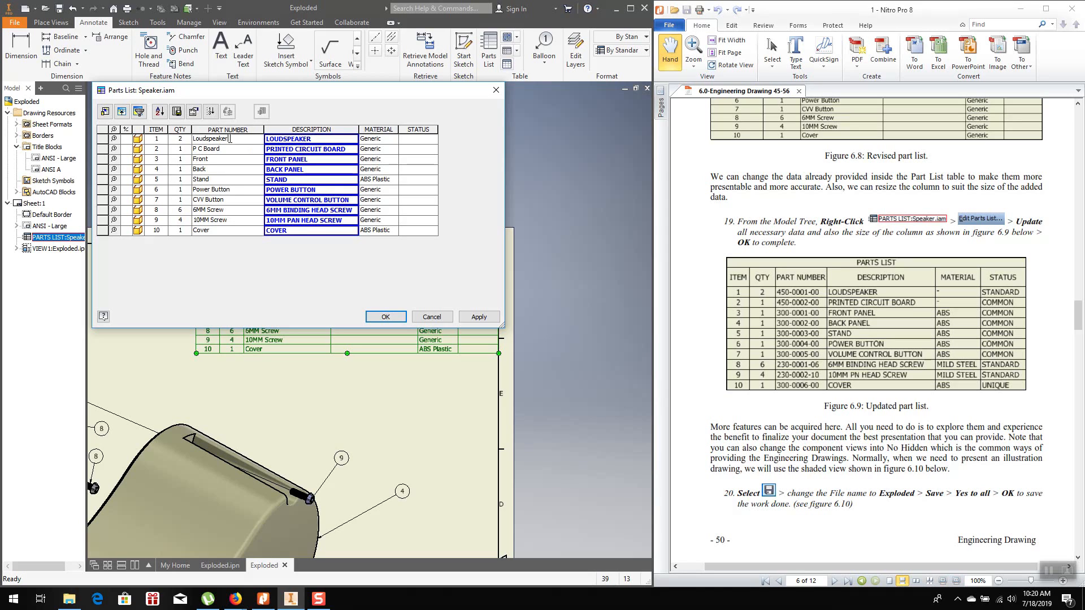
Replace the part numbers of items 1 and 2 with 450-0001-00 and 450-0002-00
drag(230, 139, 193, 139)
text(45)
text(0-0001-00)
click(204, 150)
drag(220, 150, 180, 150)
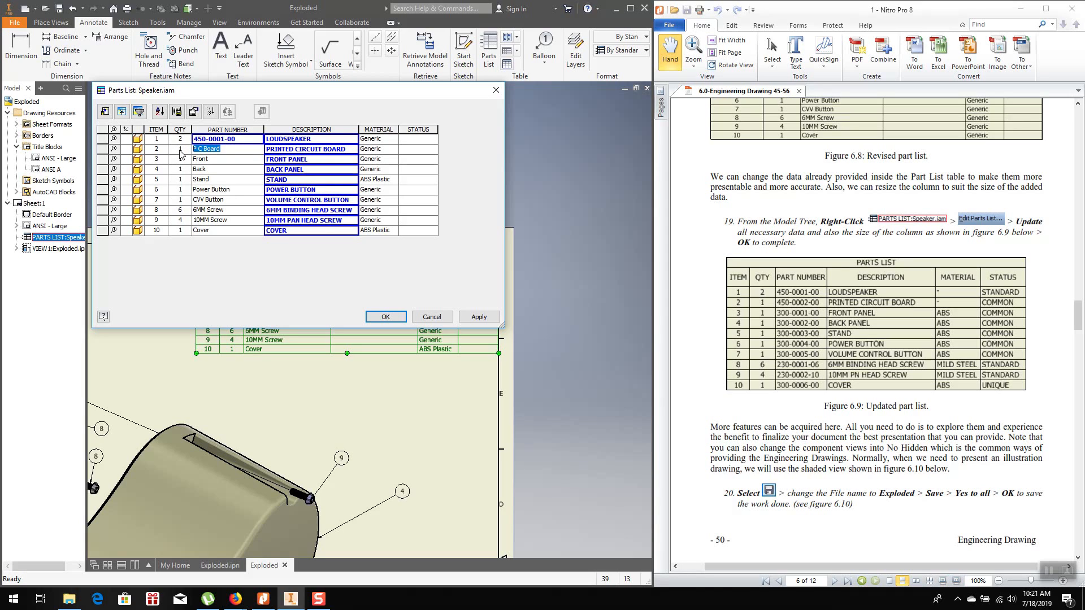
text(450-)
text(0002-00)
Replace the part numbers of items 3 to 5 with 300-0001-00, 300-0002-00 and 300-0003-00
click(215, 160)
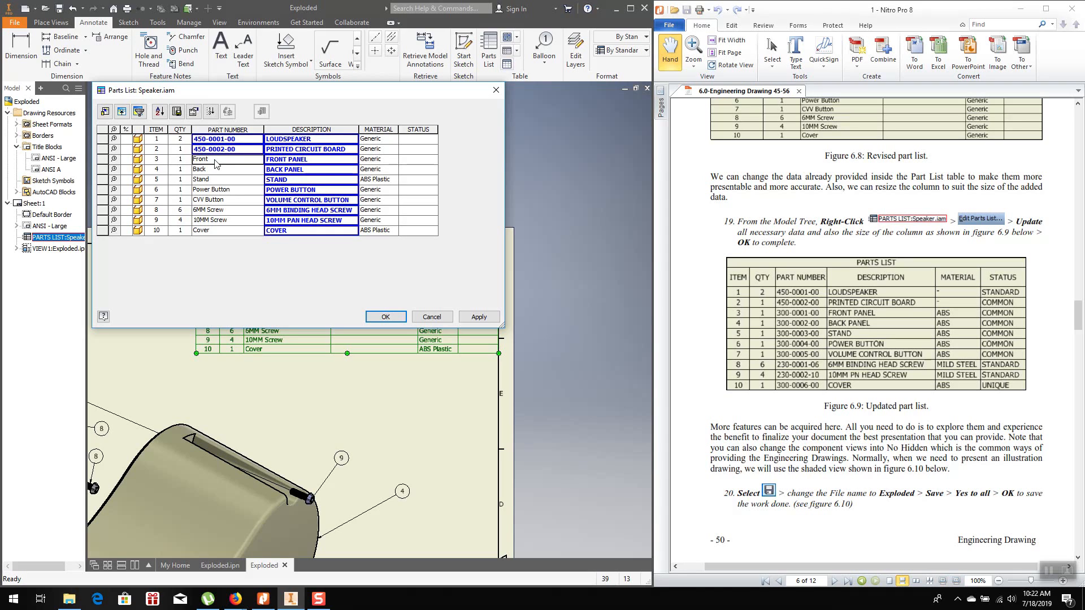
text(300-0001-00)
click(226, 171)
text(300-0)
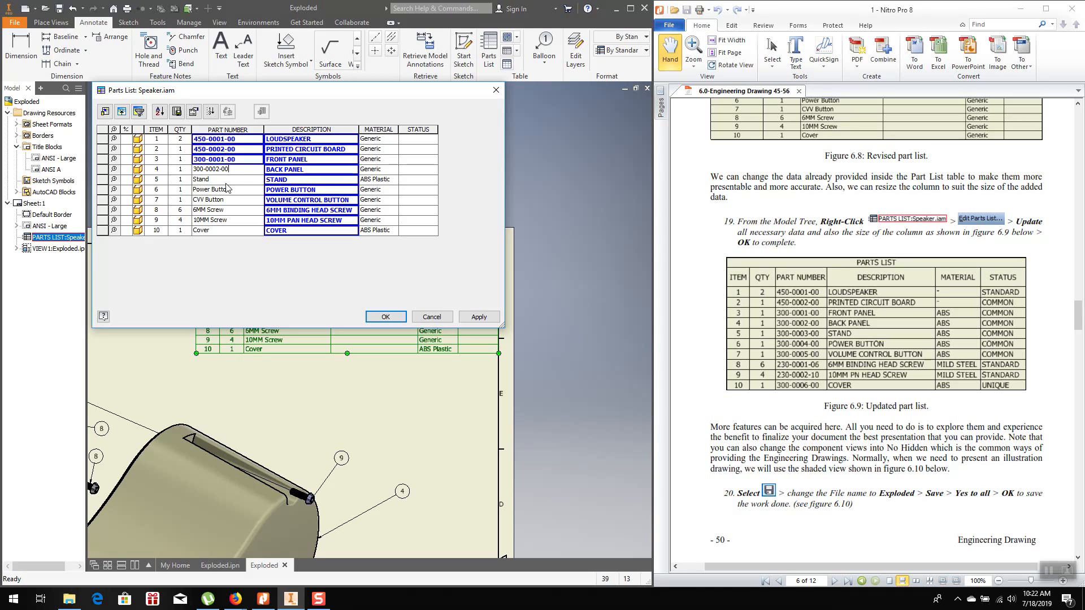
click(227, 181)
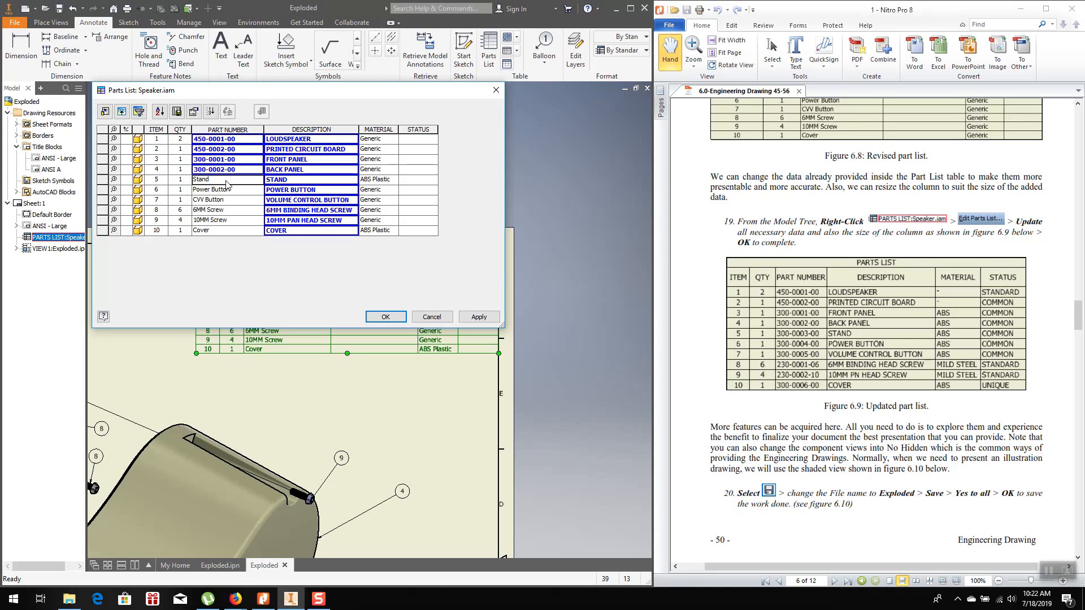
text(300-0003-00)
Replace the part numbers of items 6 and 7 with 300-0004-00 and 300-0005-00
click(230, 191)
text(300-0004-)
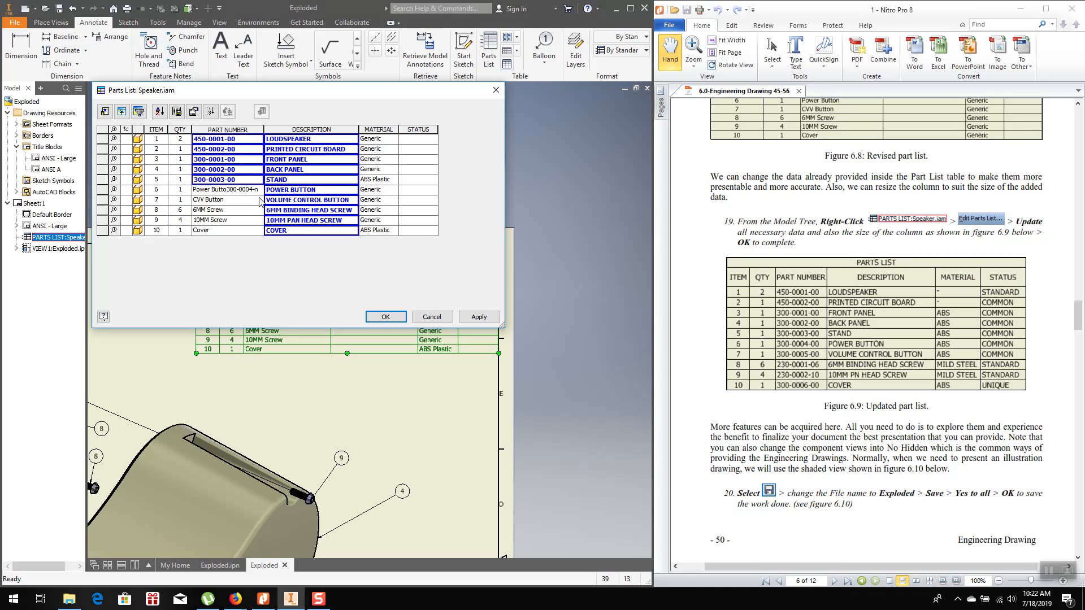
drag(259, 193, 192, 190)
text(300-0004-00)
click(232, 201)
text(300-0005)
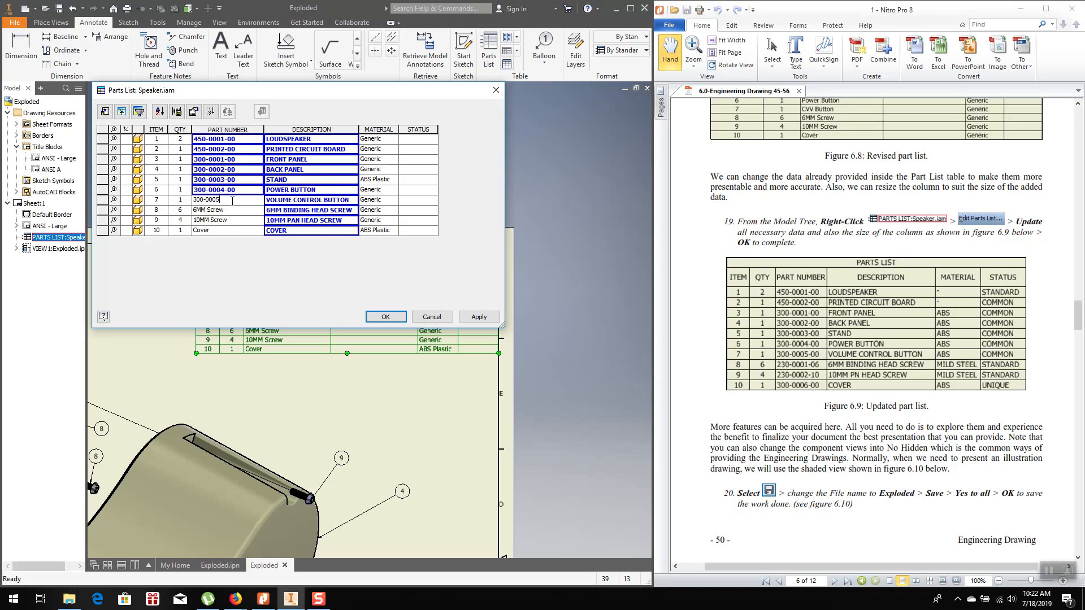
text(-00)
Replace the part numbers of items 8 to 10 with 230-0001-06, 230-0002-10 and 300-0006-00
click(226, 210)
text(23)
drag(231, 210, 186, 212)
text(23)
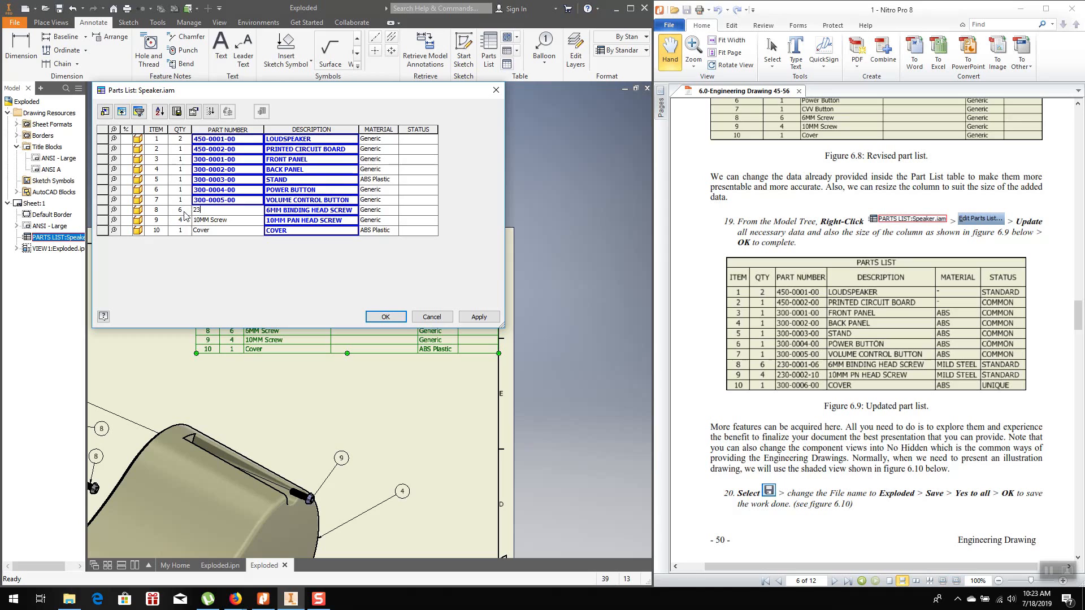
text(0-0001-06)
double_click(230, 220)
drag(230, 220, 194, 221)
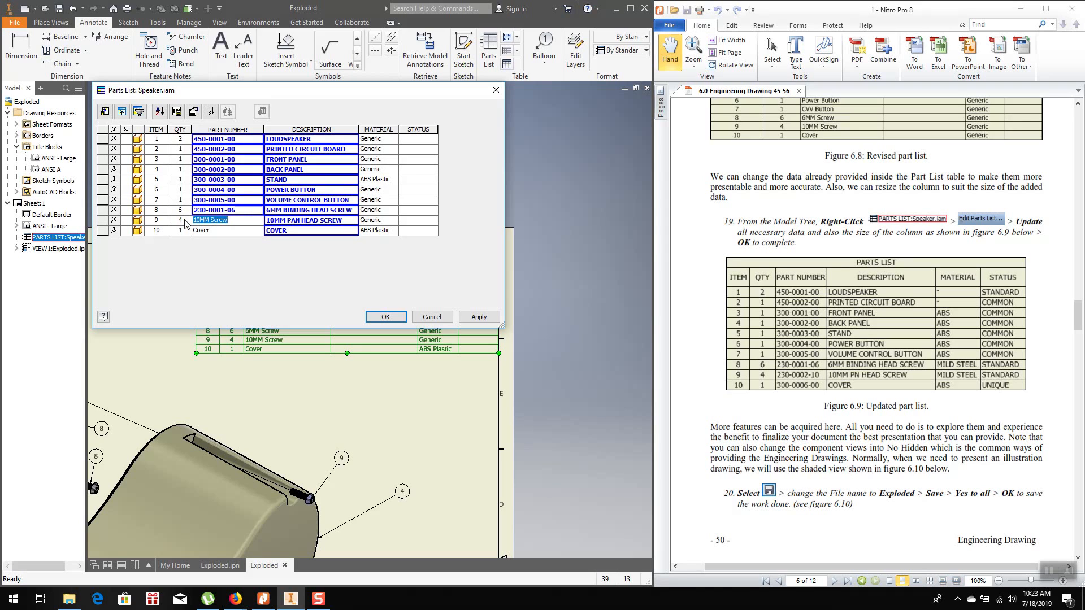
text(230-0002-10)
click(223, 233)
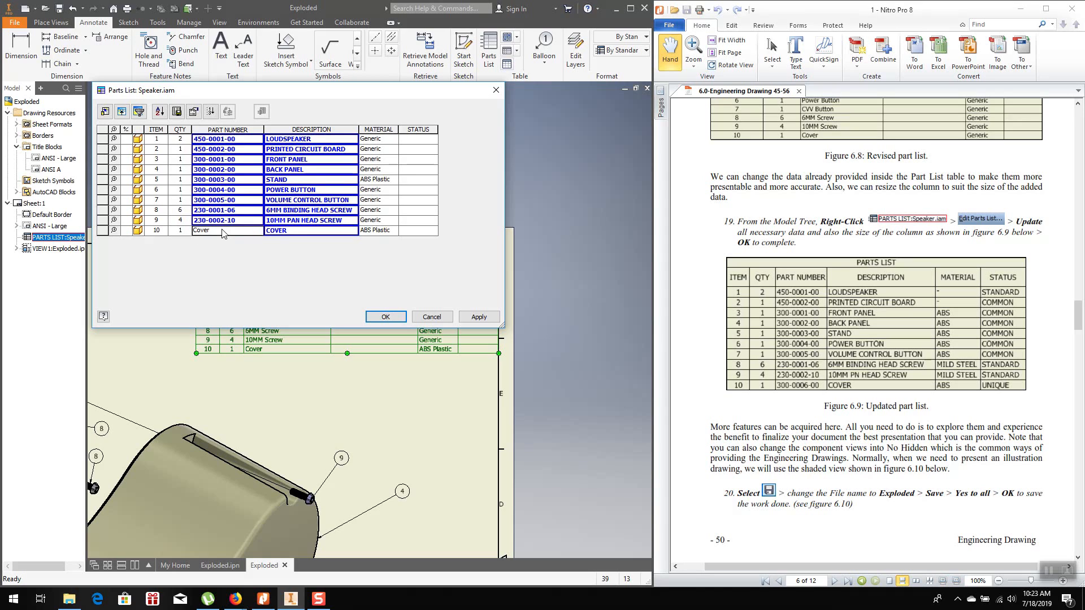
text(300-00)
Set the material of the loudspeaker and the printed circuit board to a dash (-)
click(383, 140)
drag(383, 140, 358, 142)
text(-)
click(388, 150)
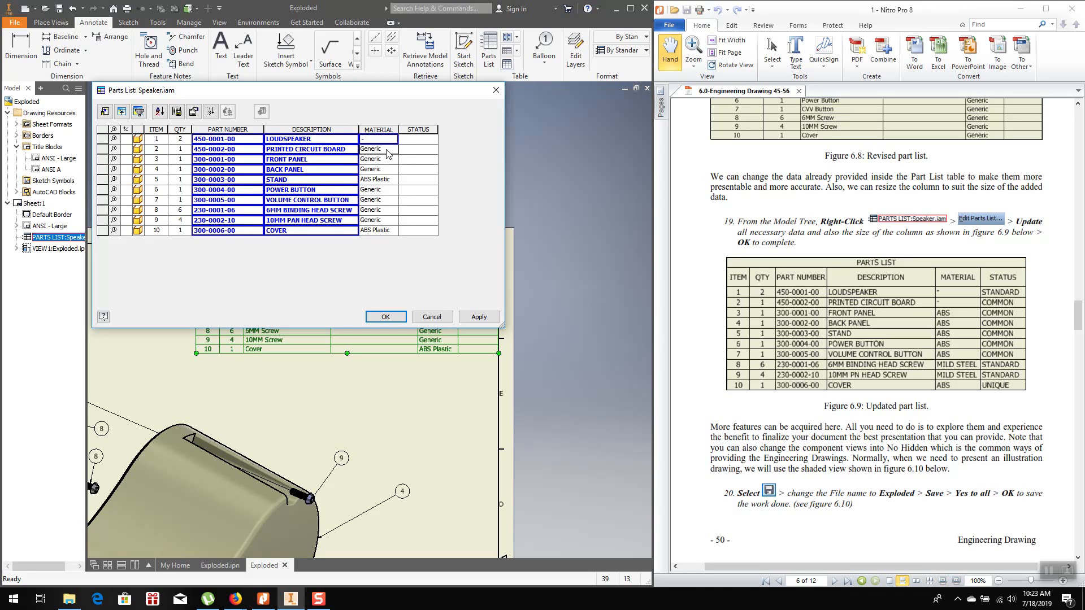
text(-)
Set the material of the front panel, back panel and stand to ABS
click(386, 160)
text(AB)
drag(392, 160, 350, 163)
text(ABS)
click(385, 169)
drag(384, 169, 359, 169)
text(ABS)
click(390, 181)
drag(390, 180, 372, 180)
key(BackSpace)
Set the material of the power button and the volume control button to ABS
click(386, 192)
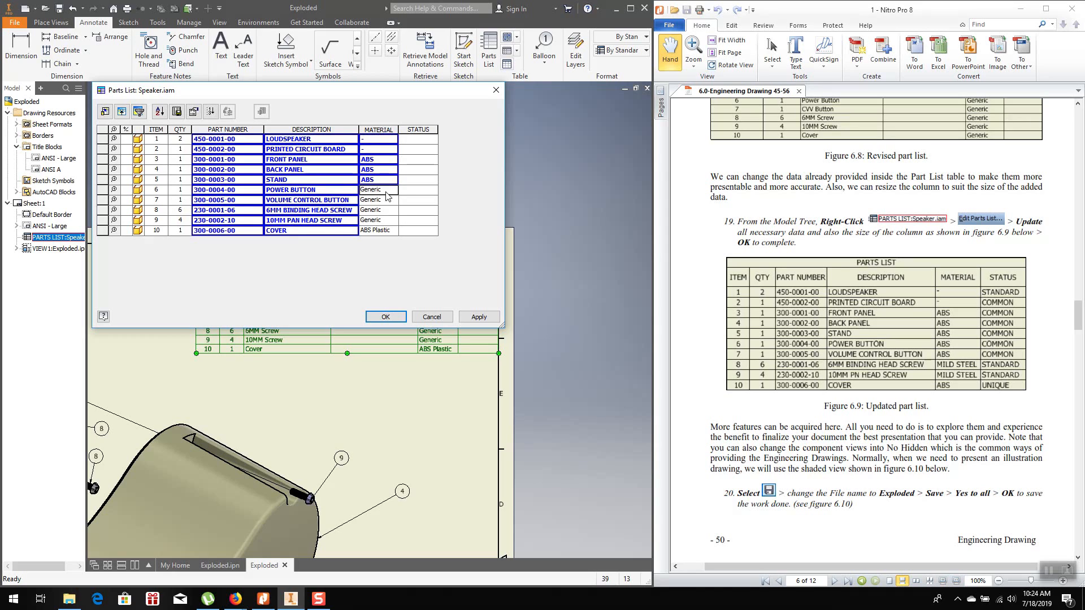
click(386, 193)
text(ABS)
click(371, 200)
click(373, 200)
text(ABS)
Set the material of both screws, items 8 and 9, to MILD STEEL and that of the cover to ABS
click(381, 210)
drag(381, 211, 358, 213)
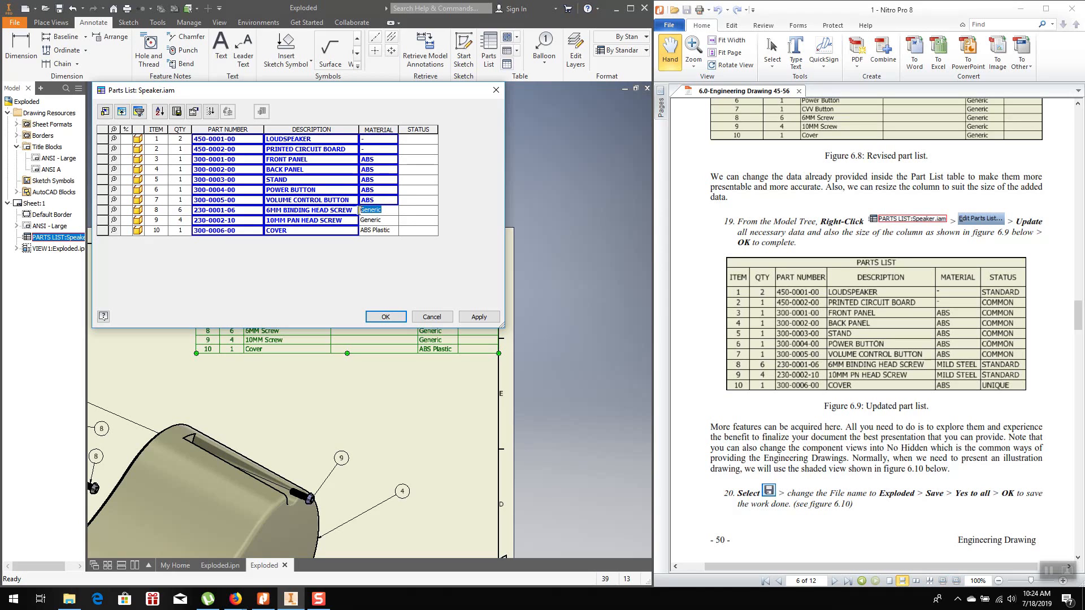
text(MILD STEEL)
click(389, 221)
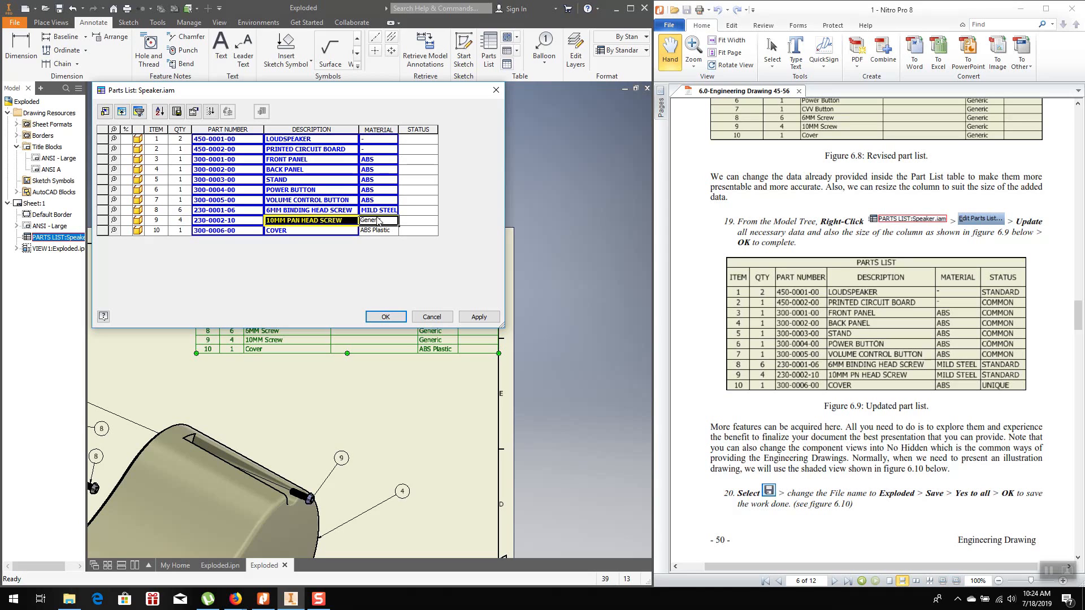
click(388, 224)
drag(382, 220, 359, 220)
text(MILD STEEL)
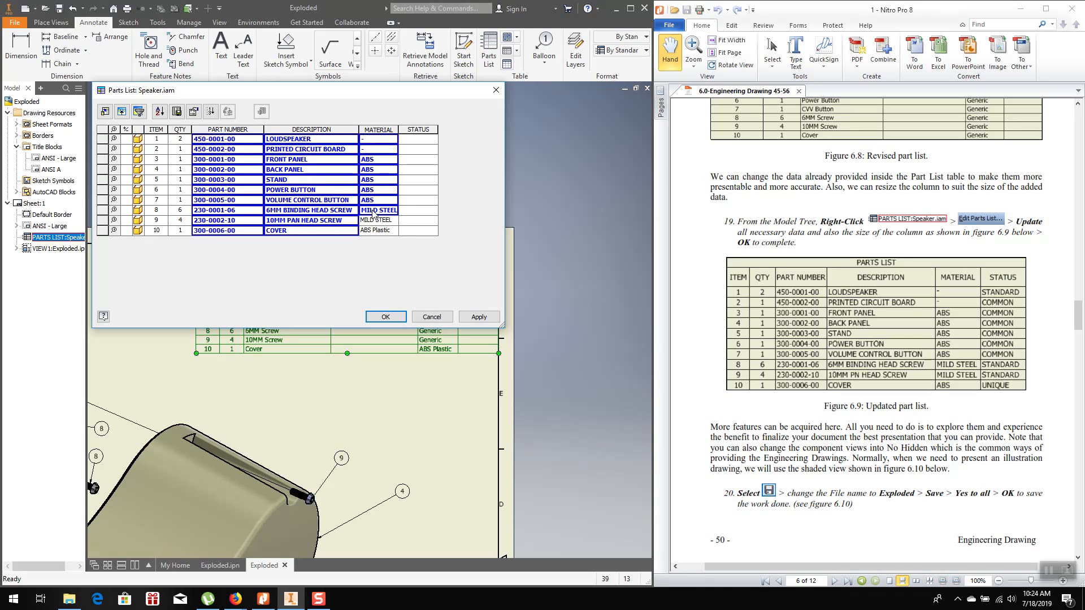
click(393, 232)
drag(392, 232, 355, 236)
text(ABS)
Enter the status STANDARD for item 1 and COMMON for items 2 to 4
click(420, 140)
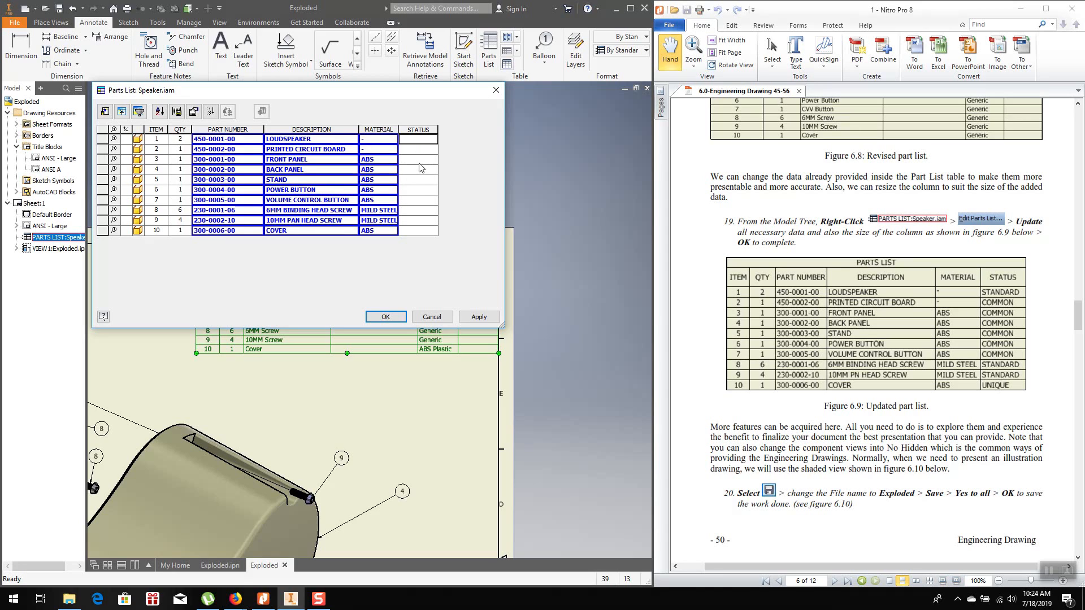
text(STANDARD)
click(417, 150)
text(COMMON)
click(419, 162)
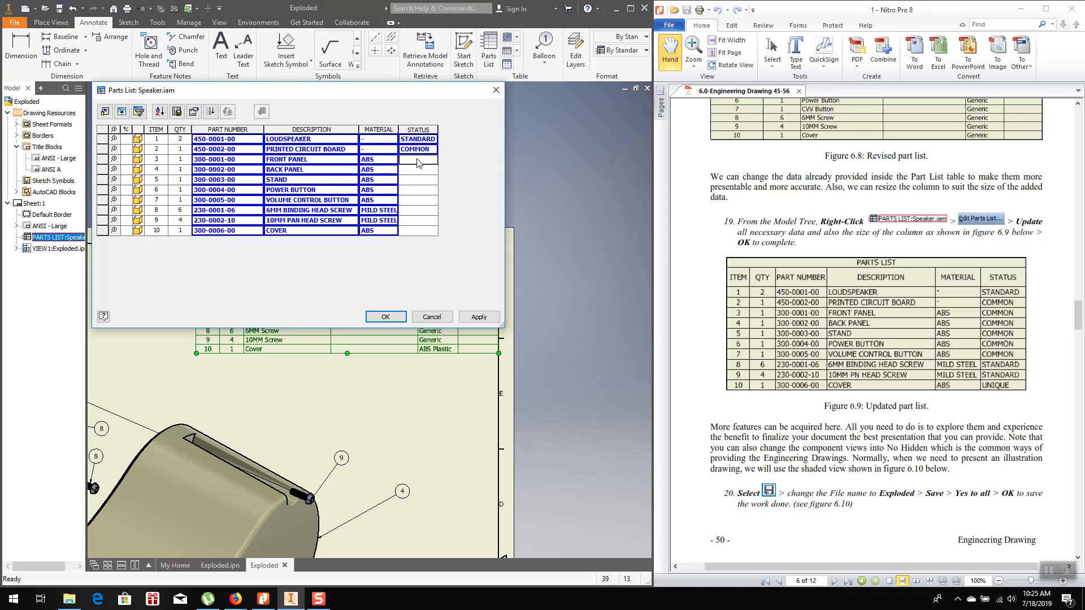
text(COMMON)
click(416, 173)
text(COMMON)
Enter the status COMMON for items 5 to 7, the stand and both buttons
click(415, 180)
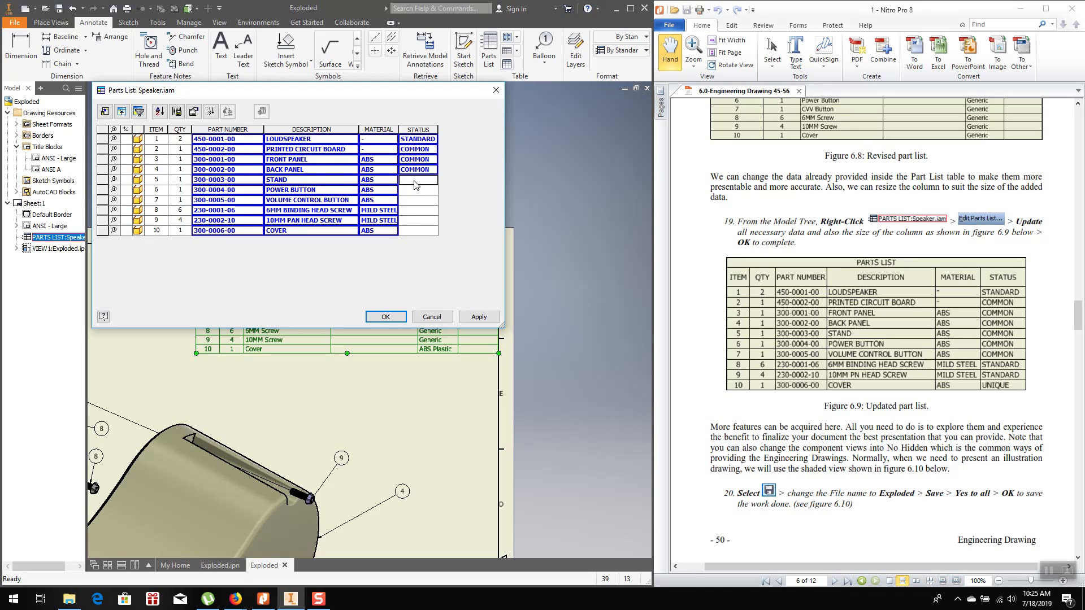
text(COMMON)
click(420, 191)
text(C)
click(416, 200)
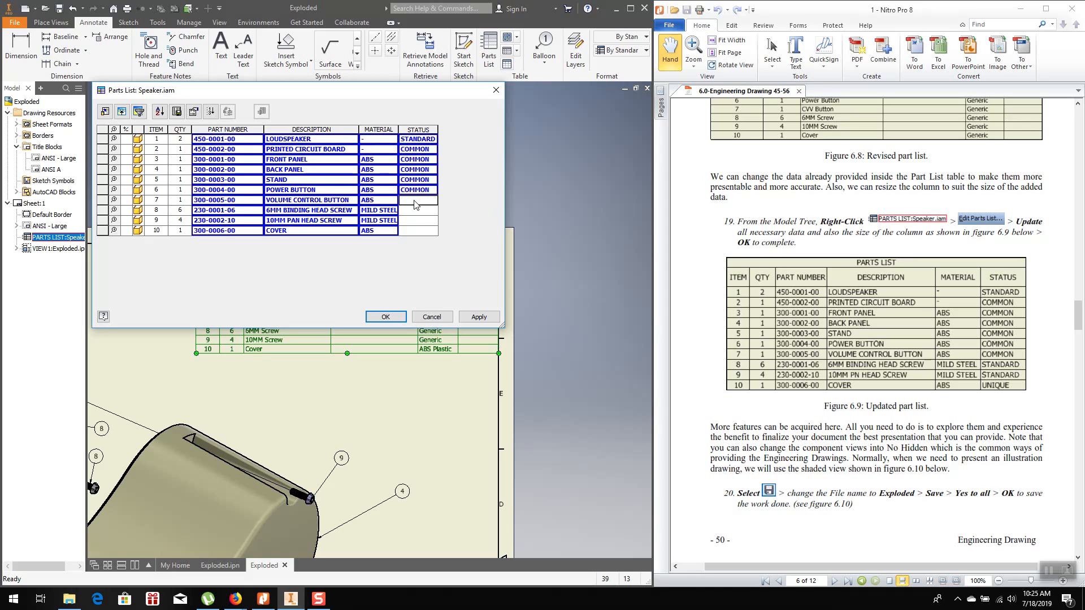
text(COMMON)
Enter the status STANDARD for items 8 and 9 and UNIQUE for item 10, and apply the parts list edits
click(410, 214)
text(STANDARD)
click(410, 222)
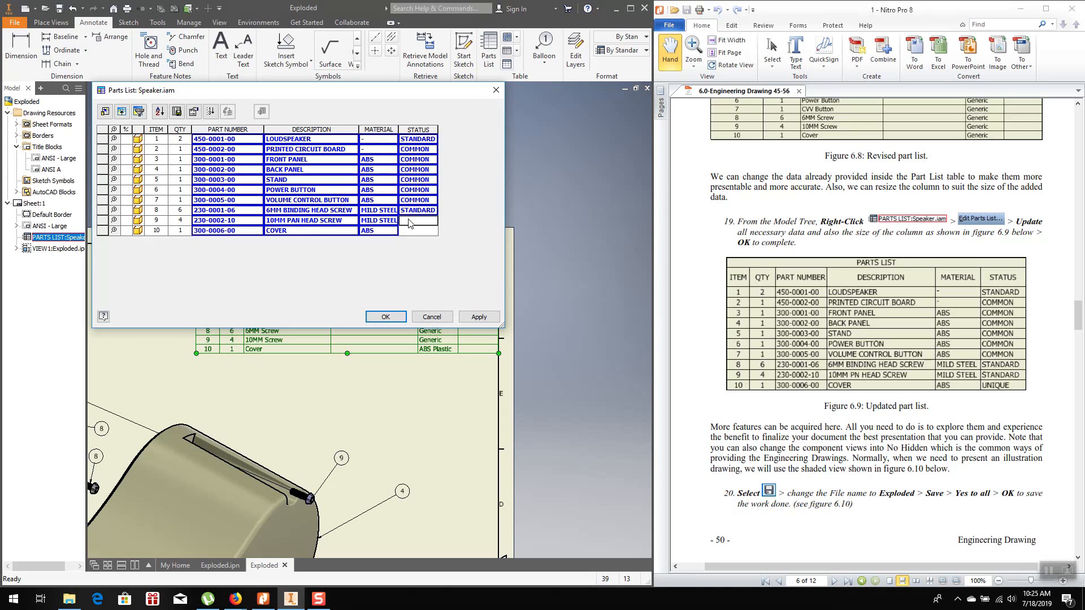
text(STANDARD)
click(408, 232)
text(UNIQUE)
click(475, 318)
click(387, 316)
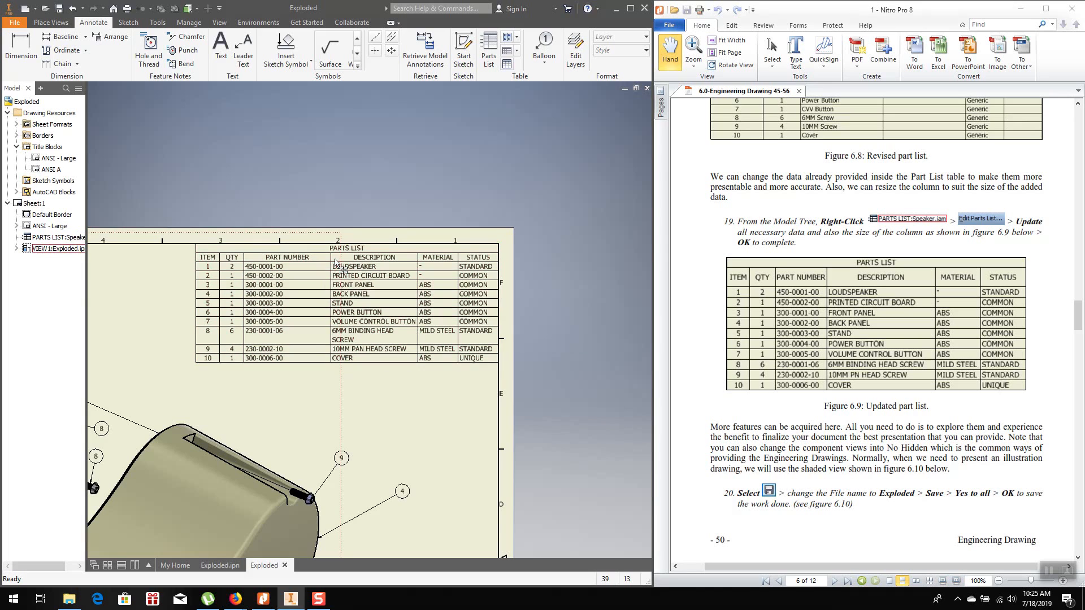
On the sheet, widen the DESCRIPTION column so each entry fits one line and narrow the PART NUMBER column to fit its heading
drag(330, 260, 323, 259)
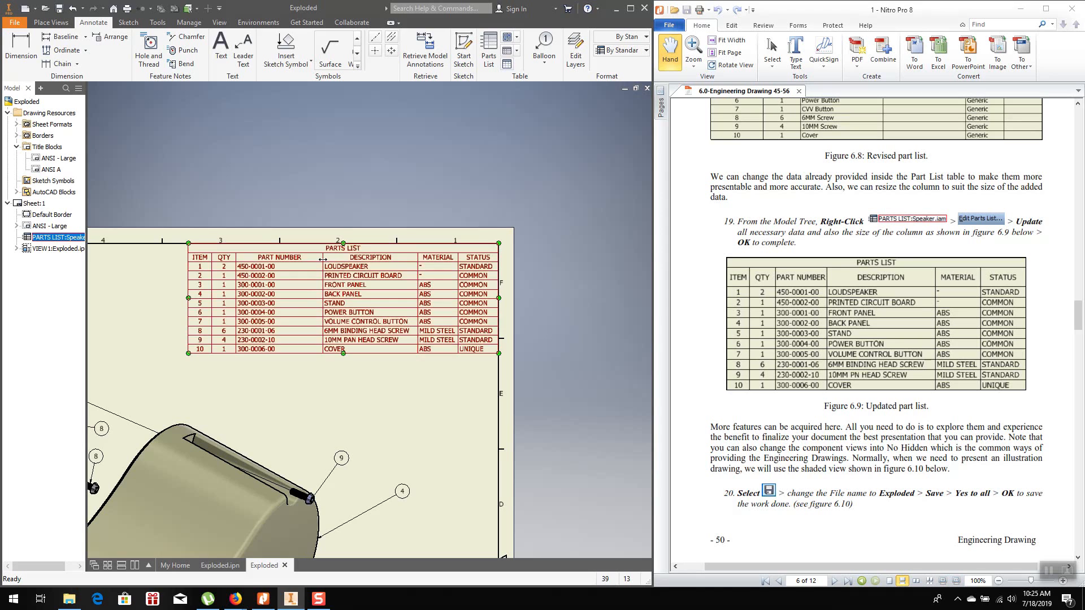
click(251, 291)
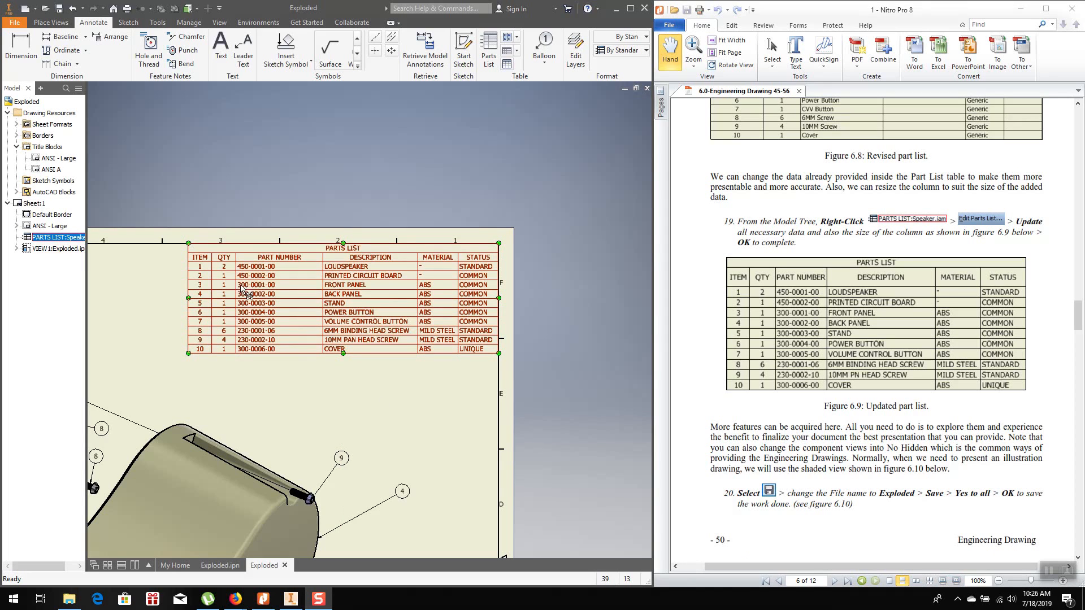
drag(236, 259, 277, 265)
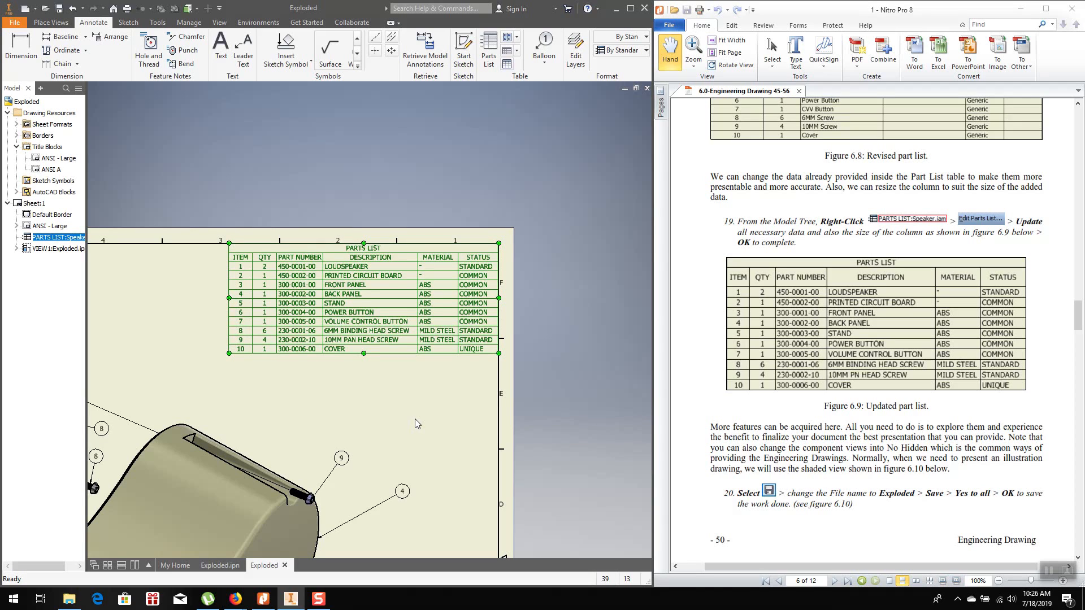
click(464, 411)
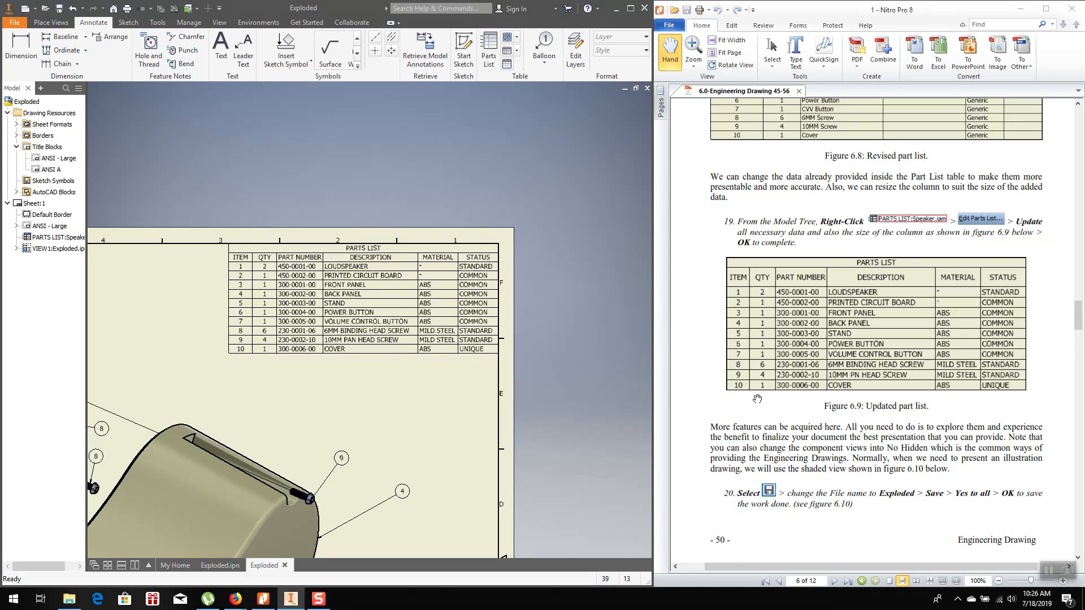
scroll(757, 399, down, 5)
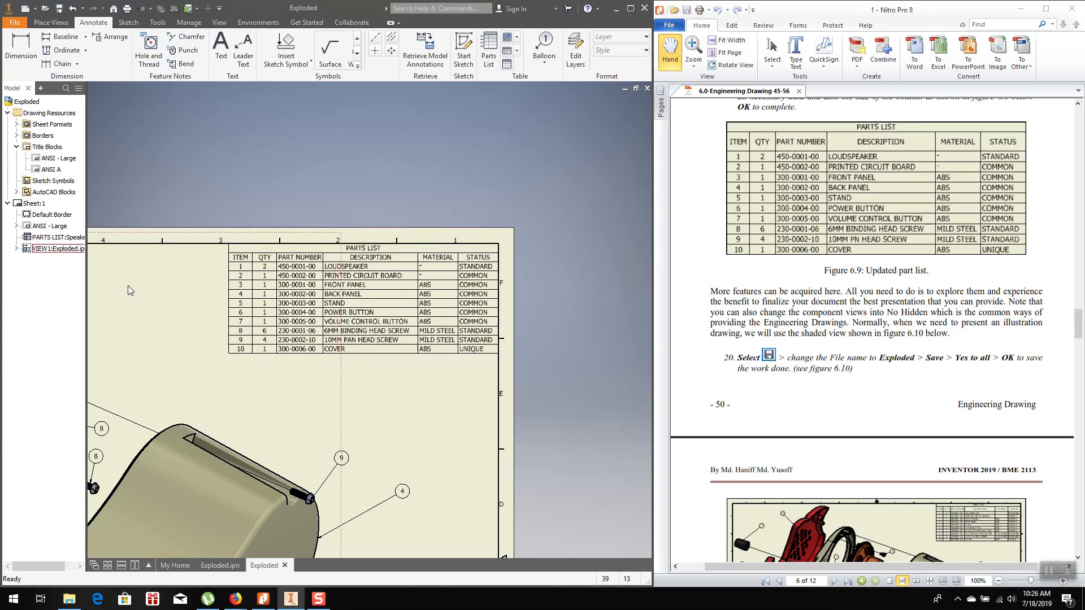
Save the drawing as Exploded in the Inventor Drawing (*.dwg) format in the BME 2113 folder, including its dependent presentation file
click(60, 8)
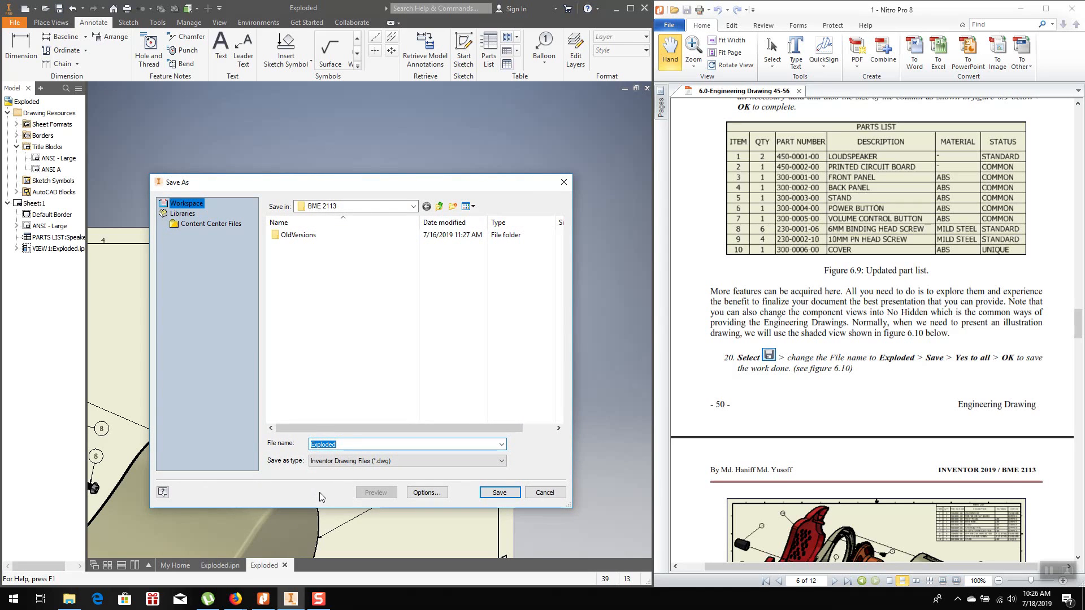
click(500, 493)
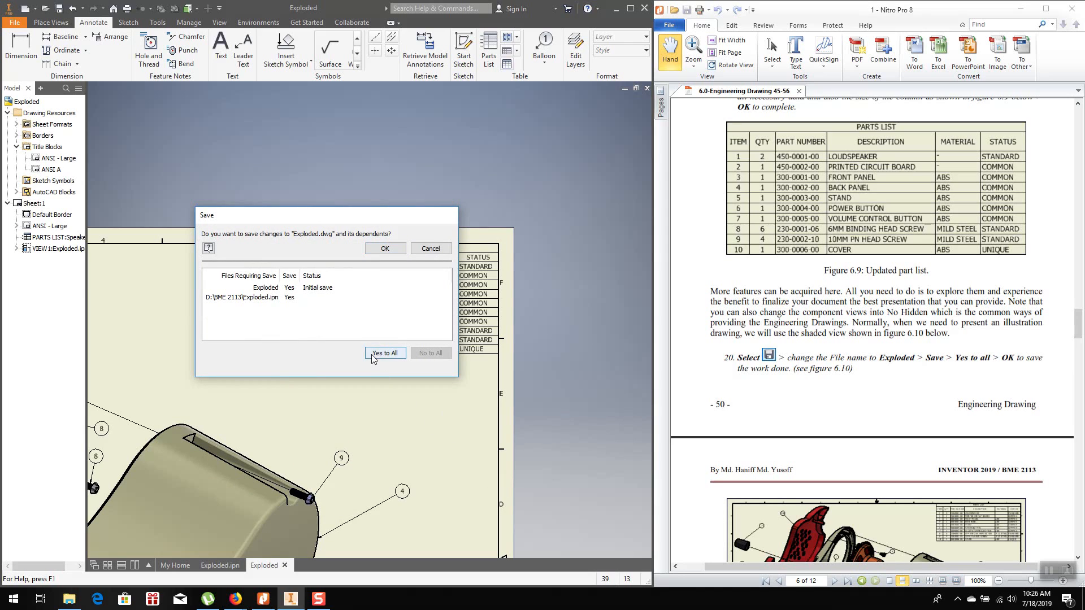
click(383, 249)
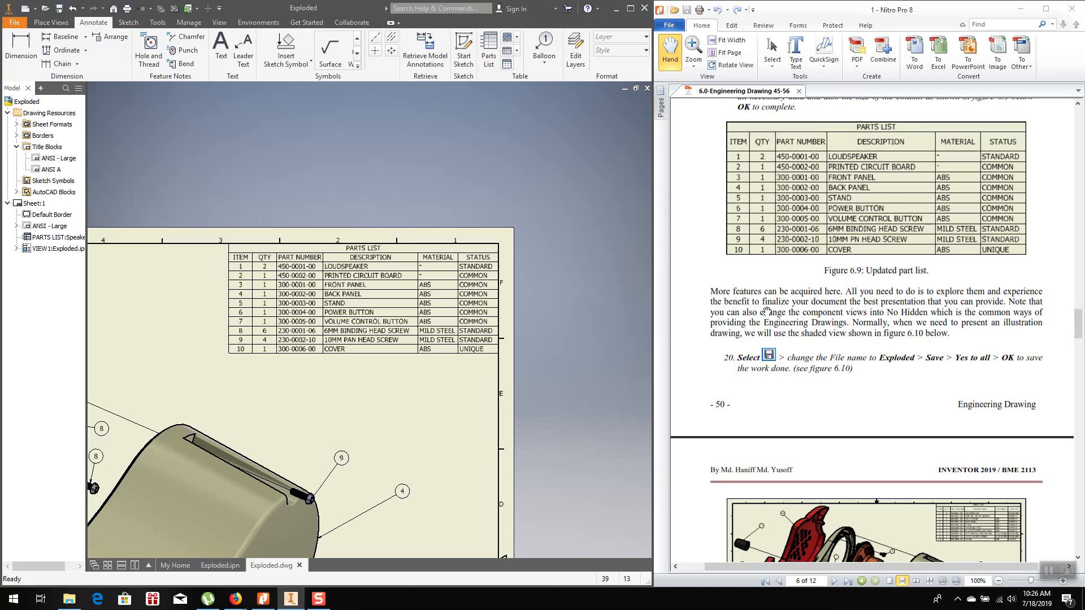
Compare the complete exploded drawing sheet with the finalized document in figure 6.10 of the manual
scroll(797, 318, down, 5)
scroll(797, 318, down, 4)
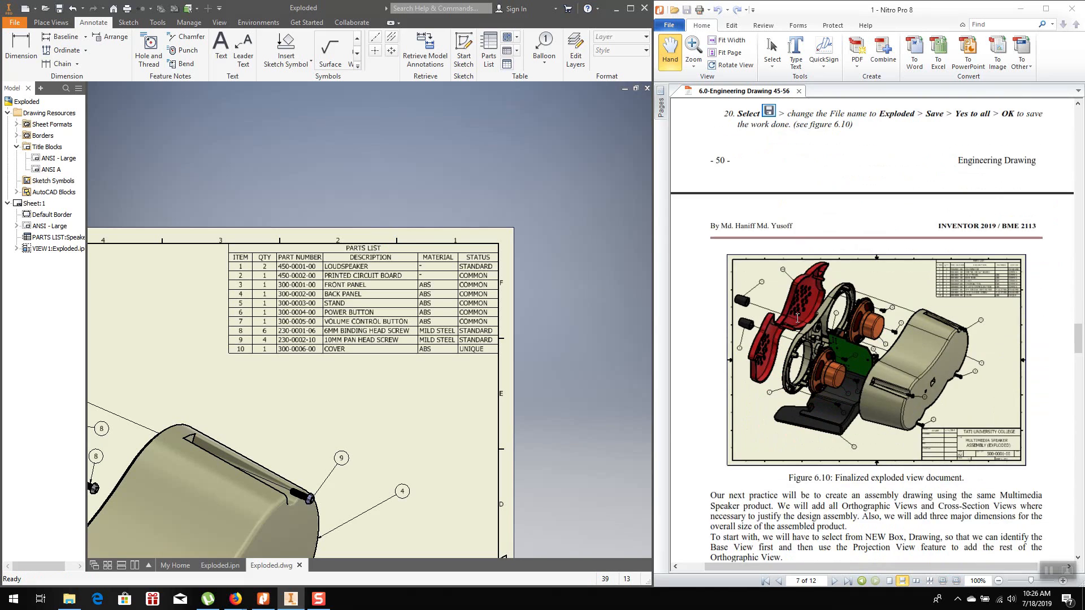
scroll(537, 368, down, 5)
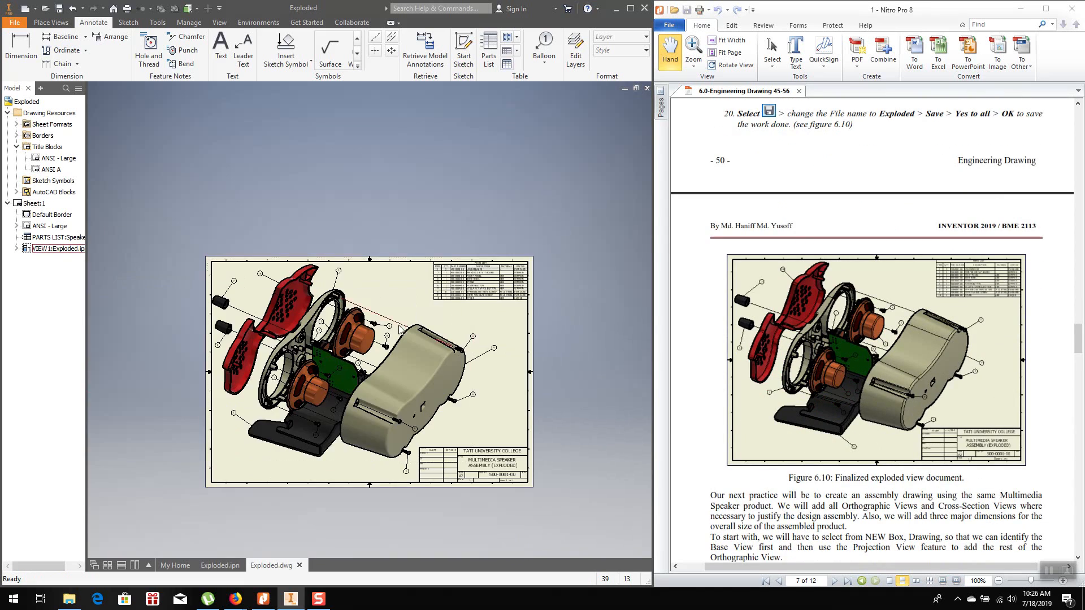
scroll(332, 494, up, 3)
scroll(335, 418, down, 5)
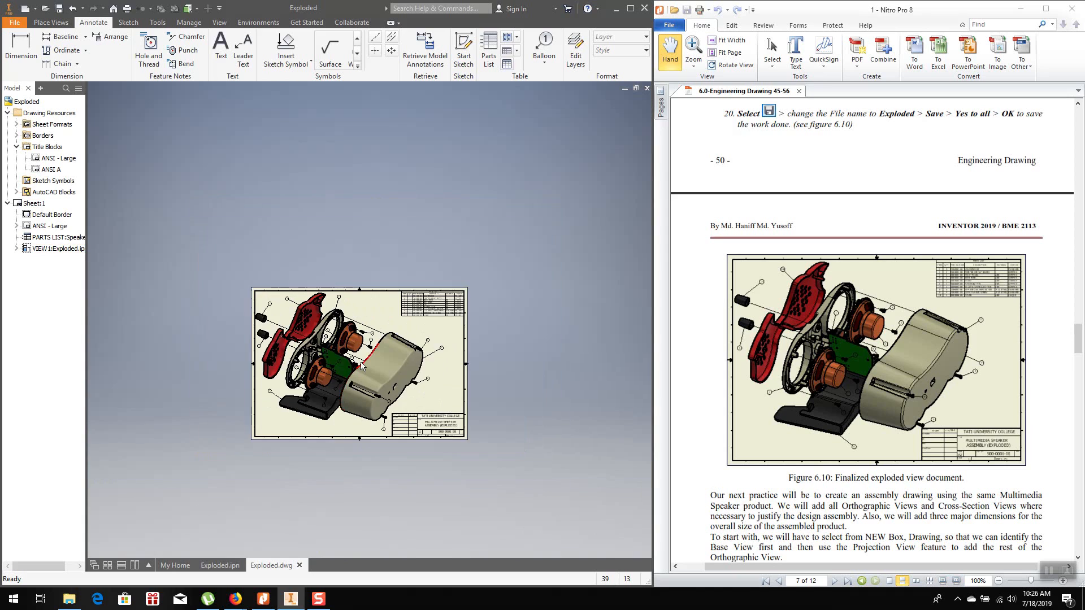
scroll(363, 366, up, 3)
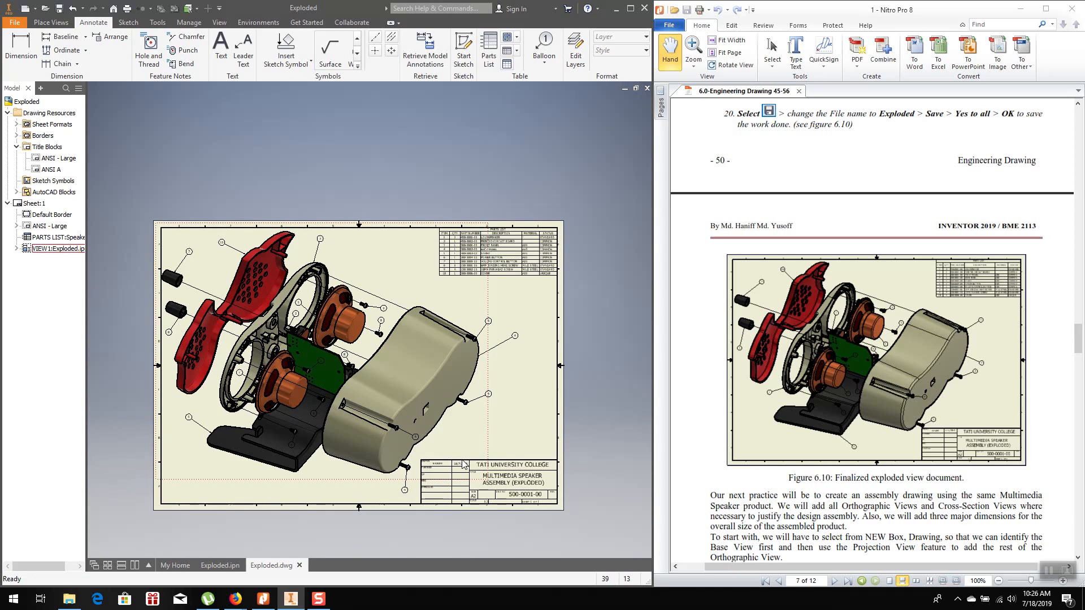
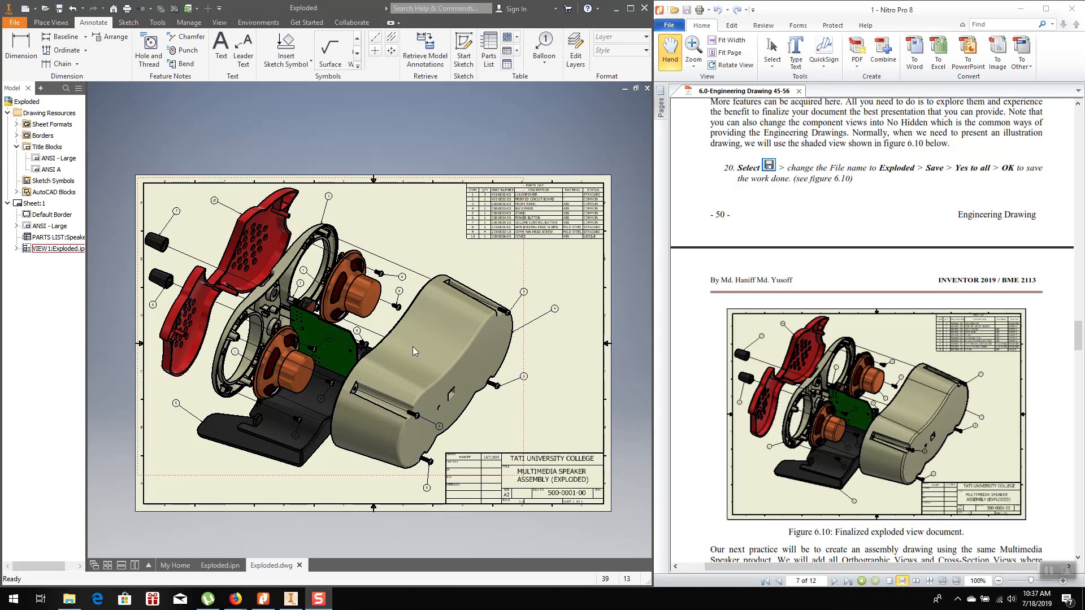
Set the exploded view's style to unshaded with hidden lines removed and turn on its tangent edges
double_click(74, 252)
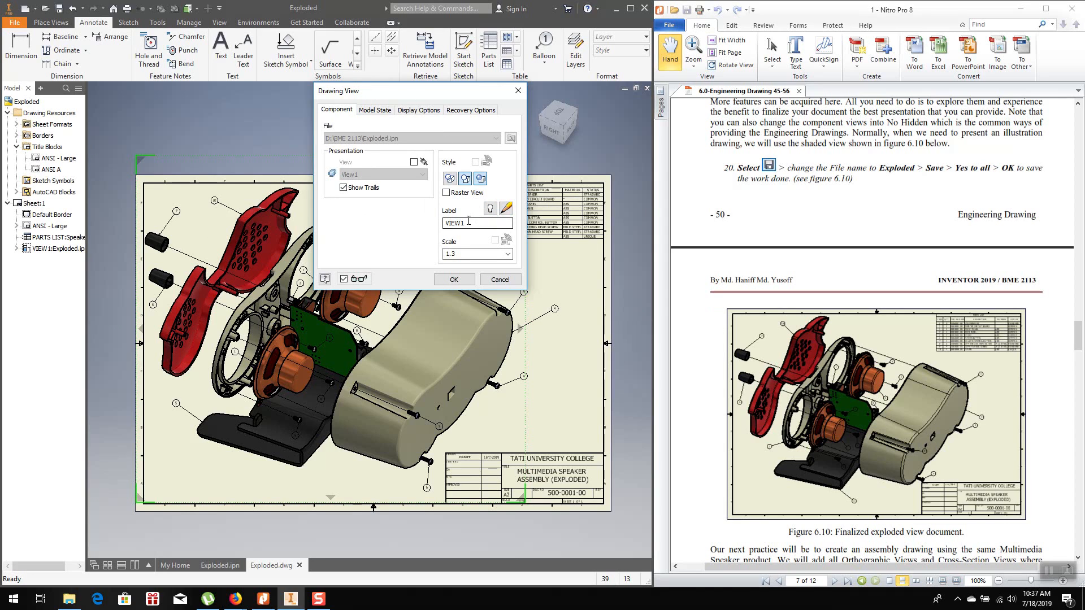
click(481, 179)
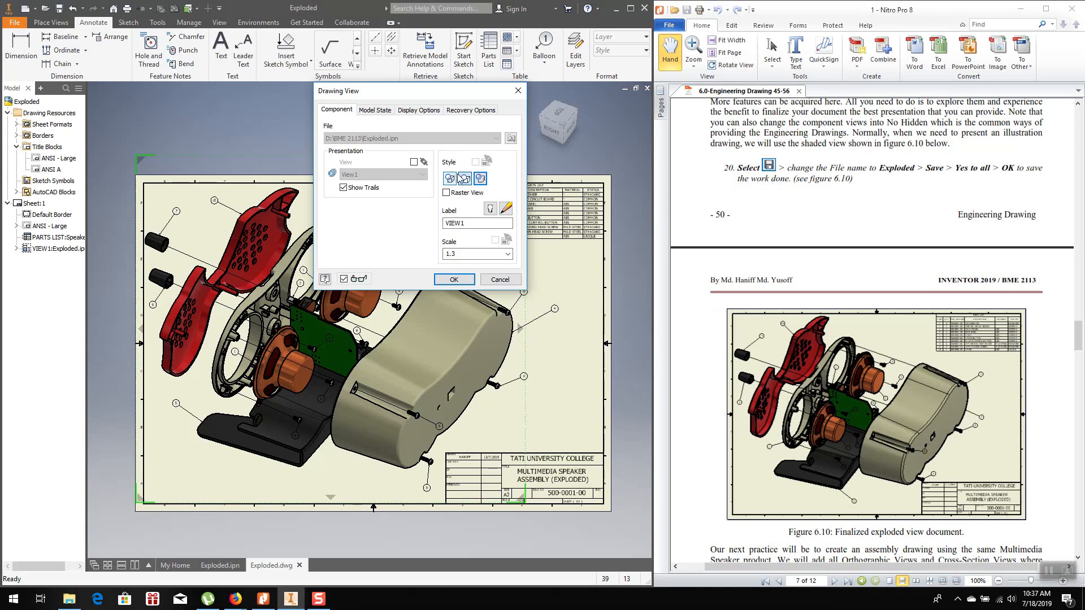
click(462, 178)
click(416, 112)
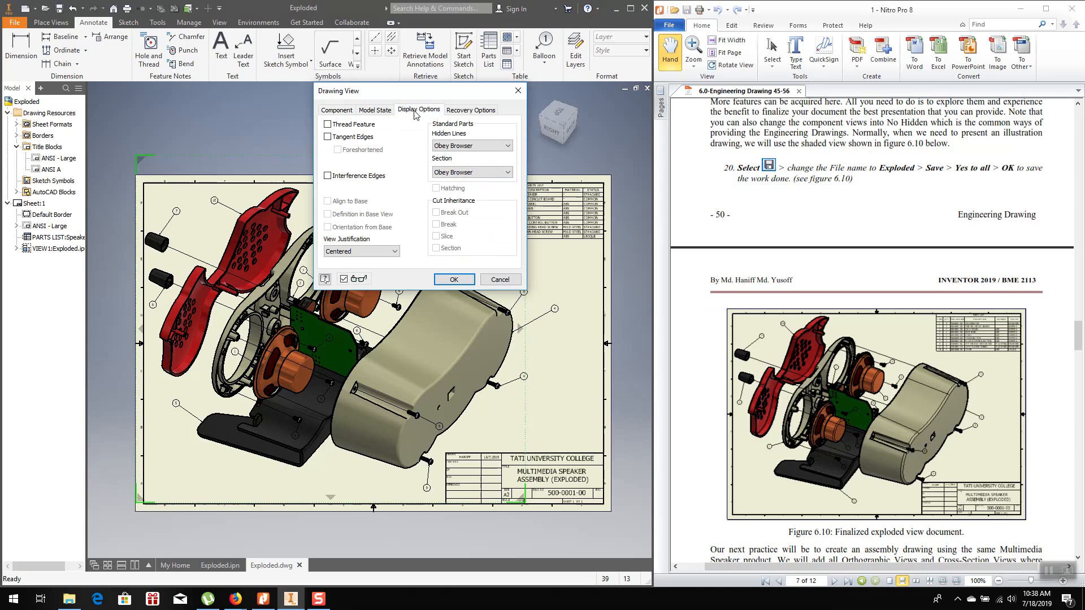
click(334, 139)
click(337, 112)
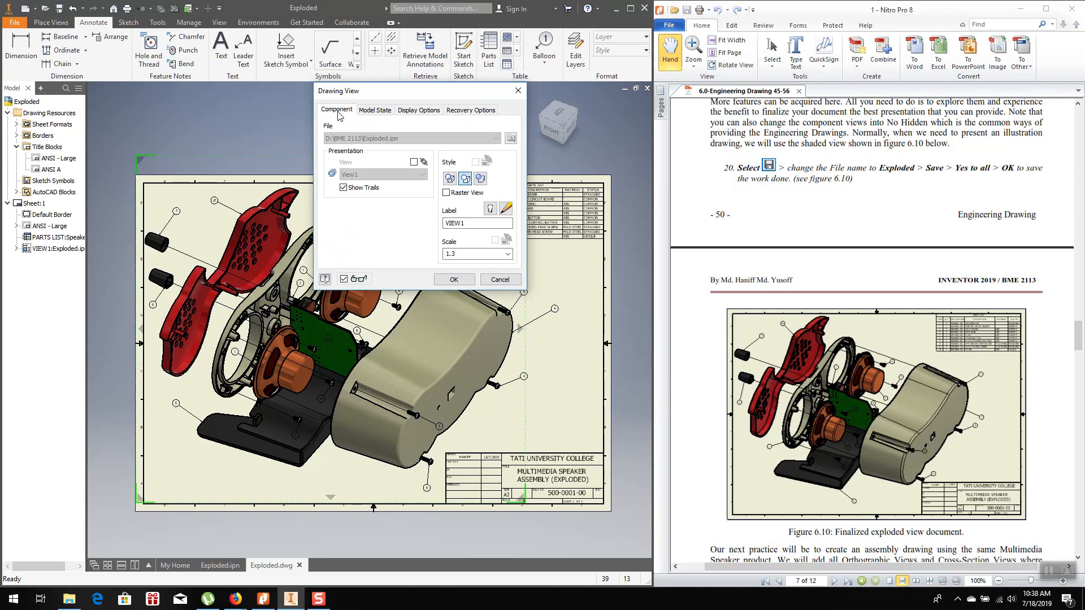
click(453, 280)
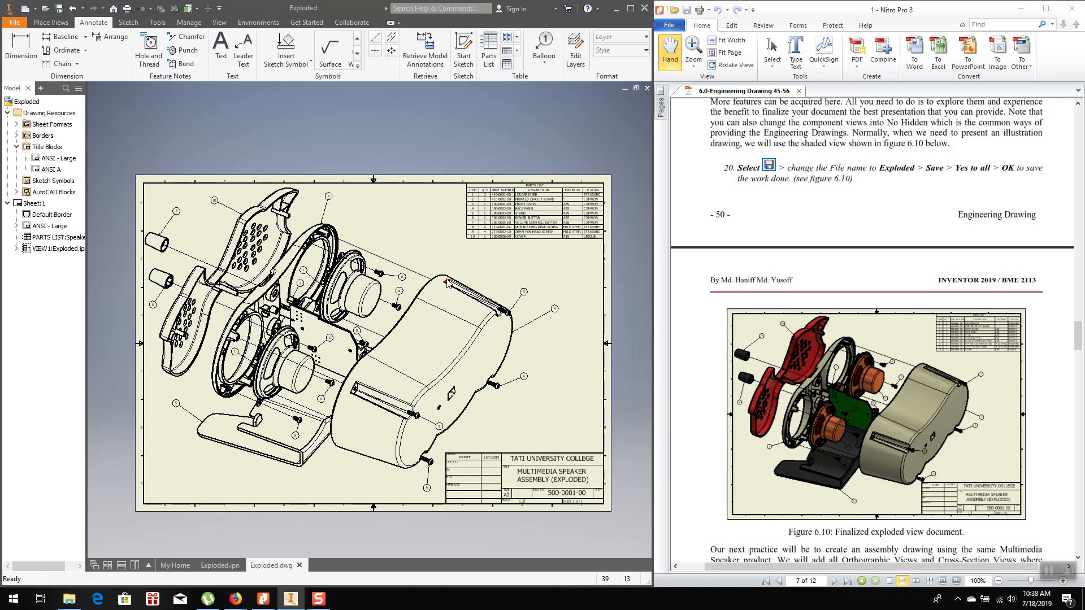
Reapply the shaded style to the exploded view on the sheet
click(256, 291)
click(59, 253)
double_click(59, 253)
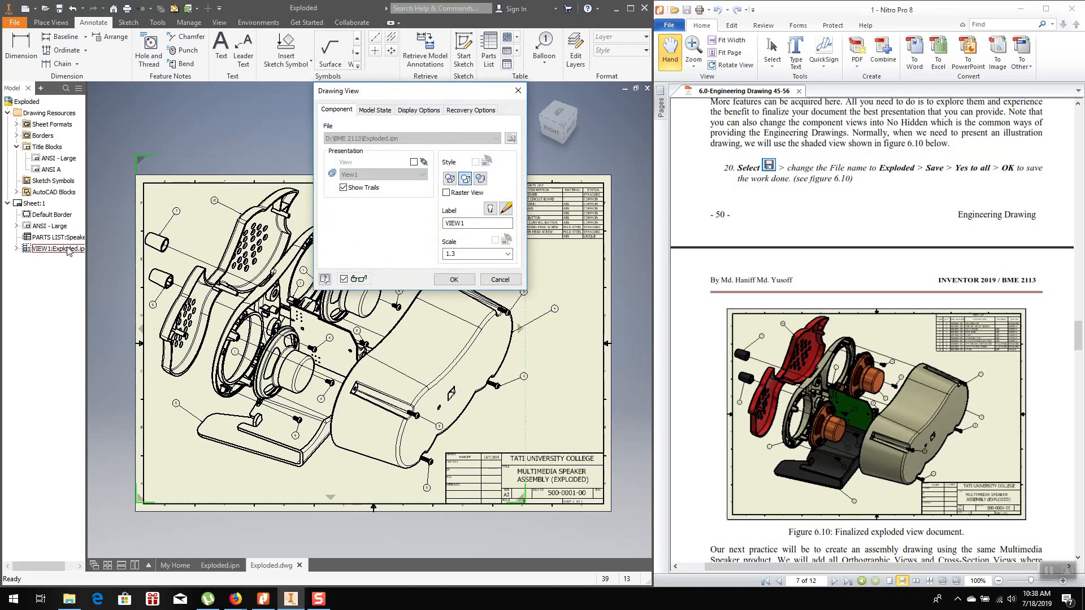
click(481, 179)
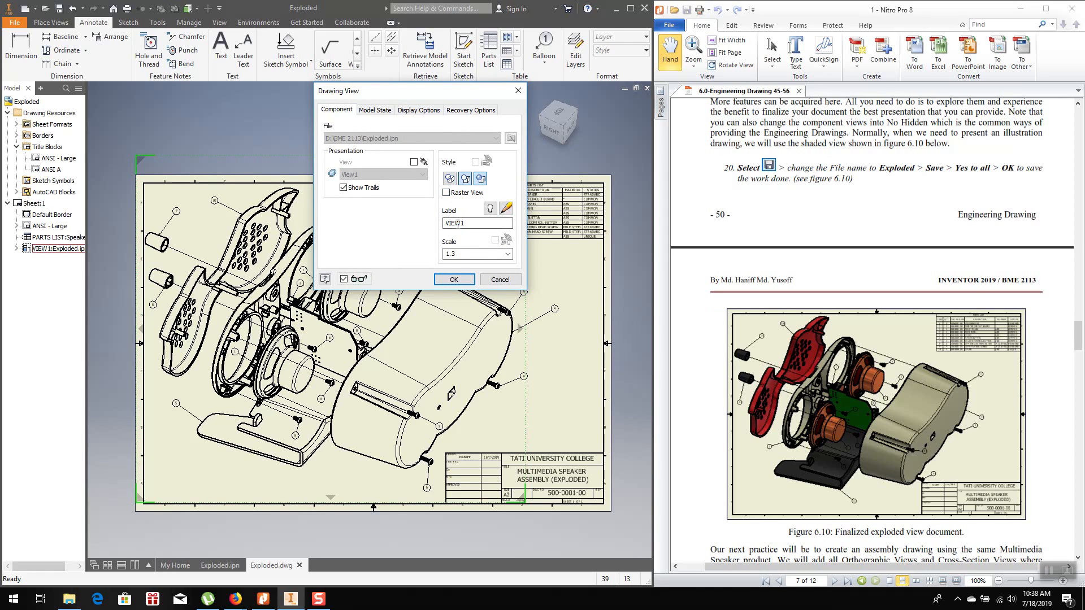
click(452, 279)
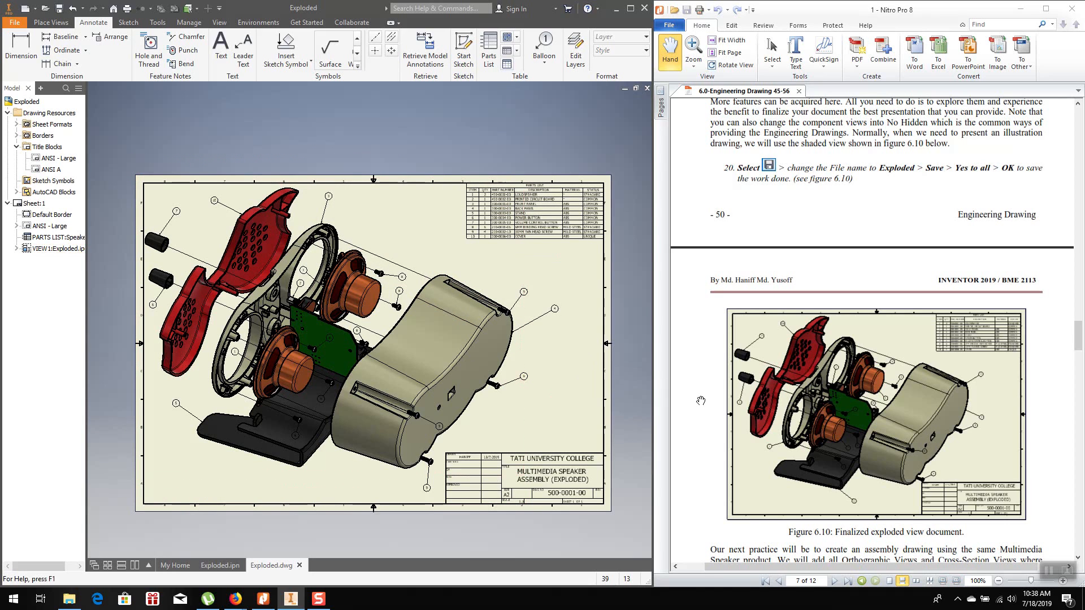
Follow instructions 21 and 22 in the manual to return to My Home and create a new drawing from the default template
scroll(711, 403, down, 3)
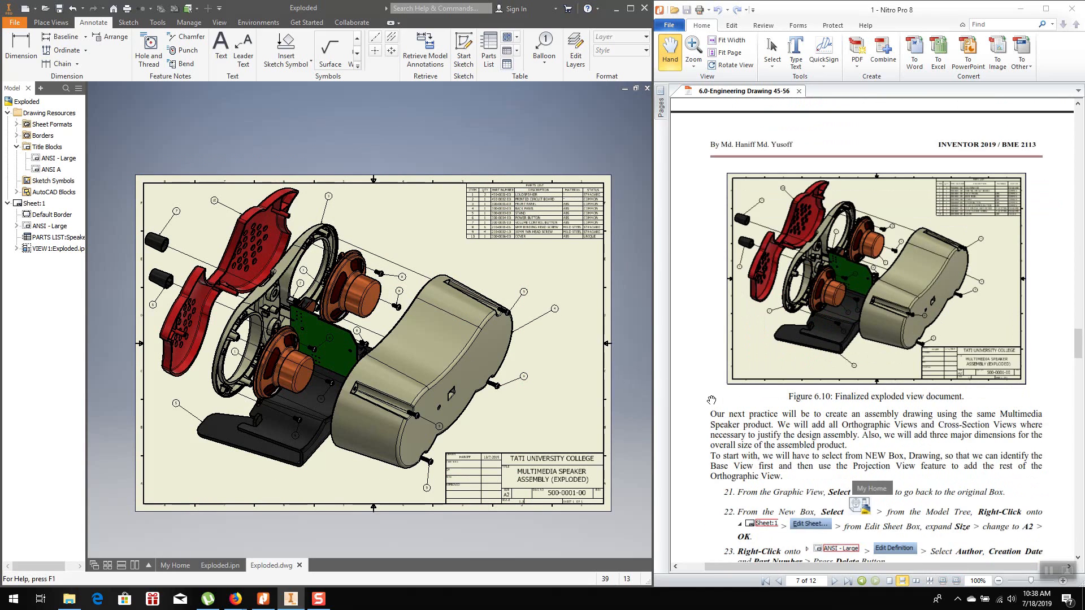
scroll(711, 399, down, 1)
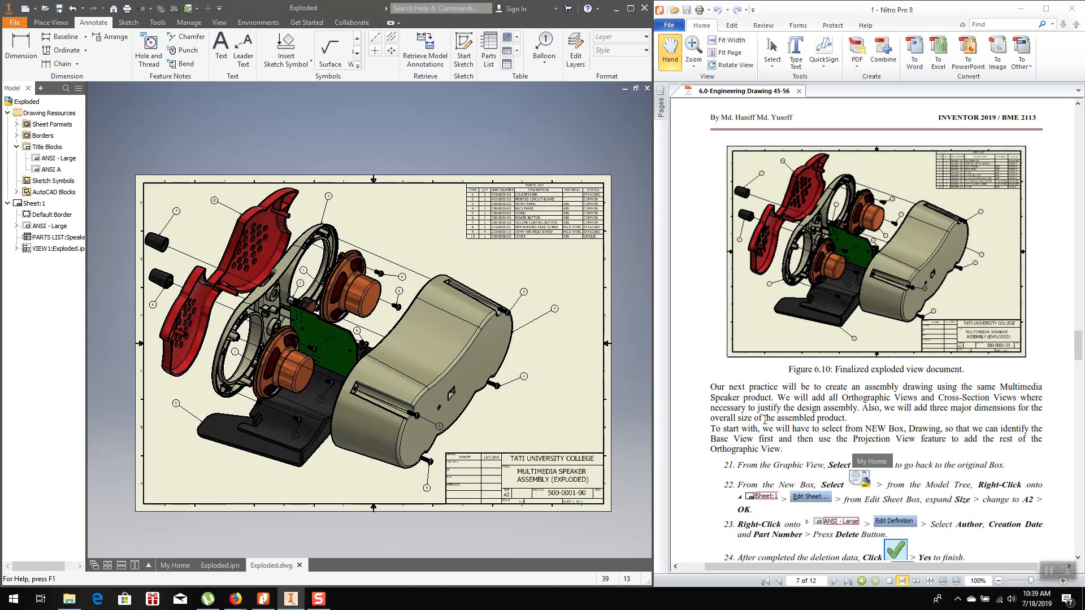
scroll(765, 416, down, 3)
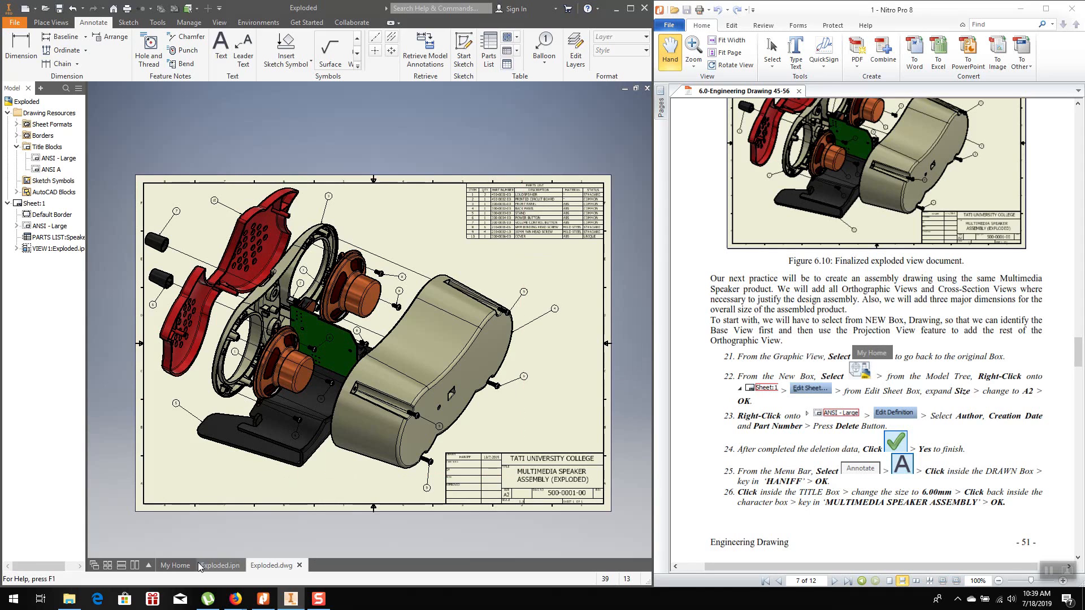
click(174, 567)
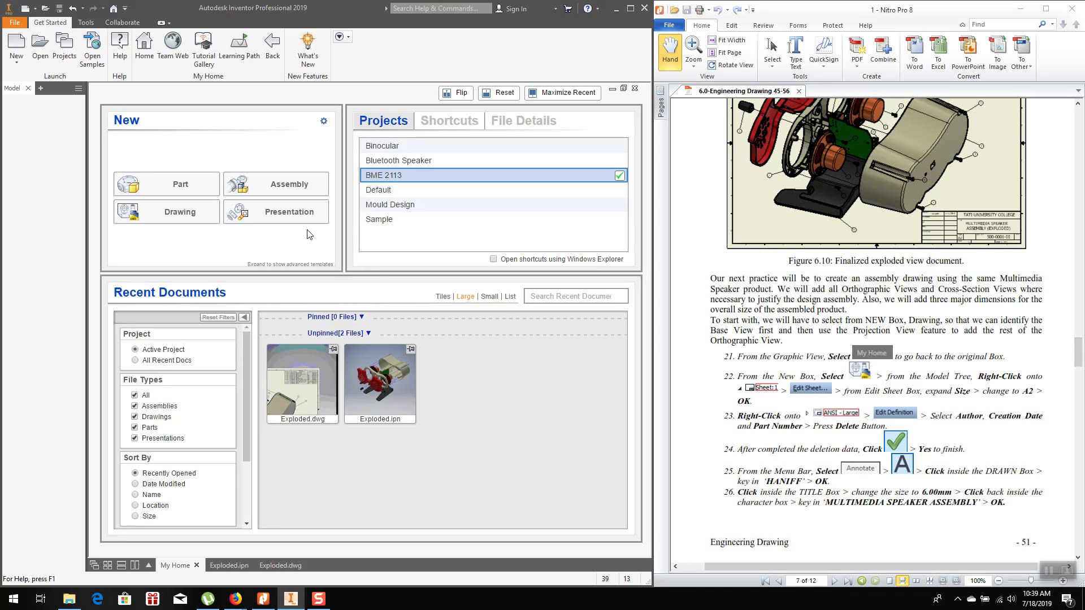
click(174, 217)
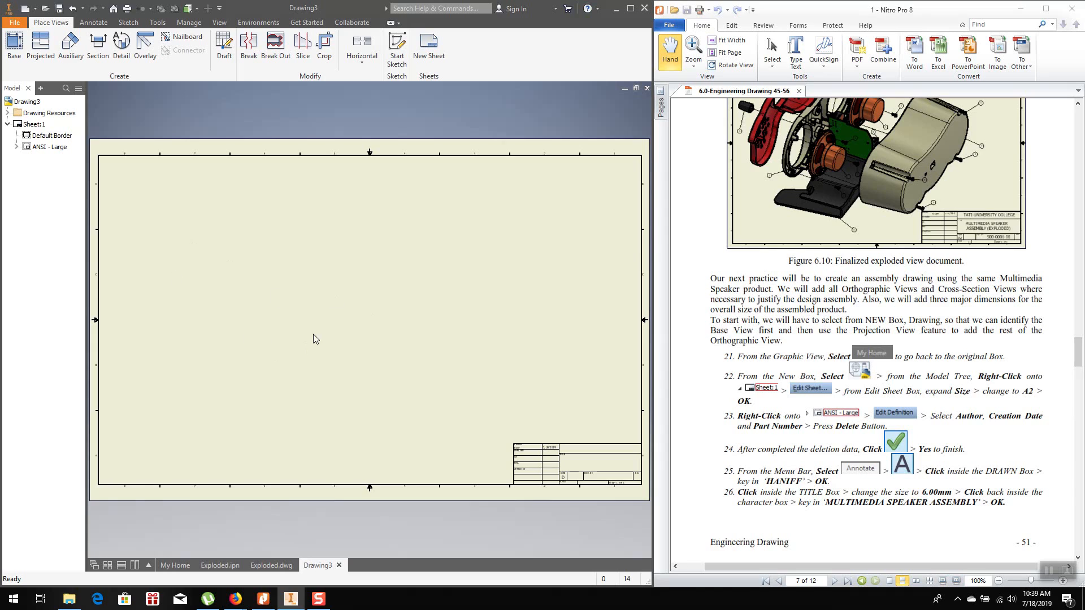
Change the size of Sheet:1 to A2
right_click(41, 127)
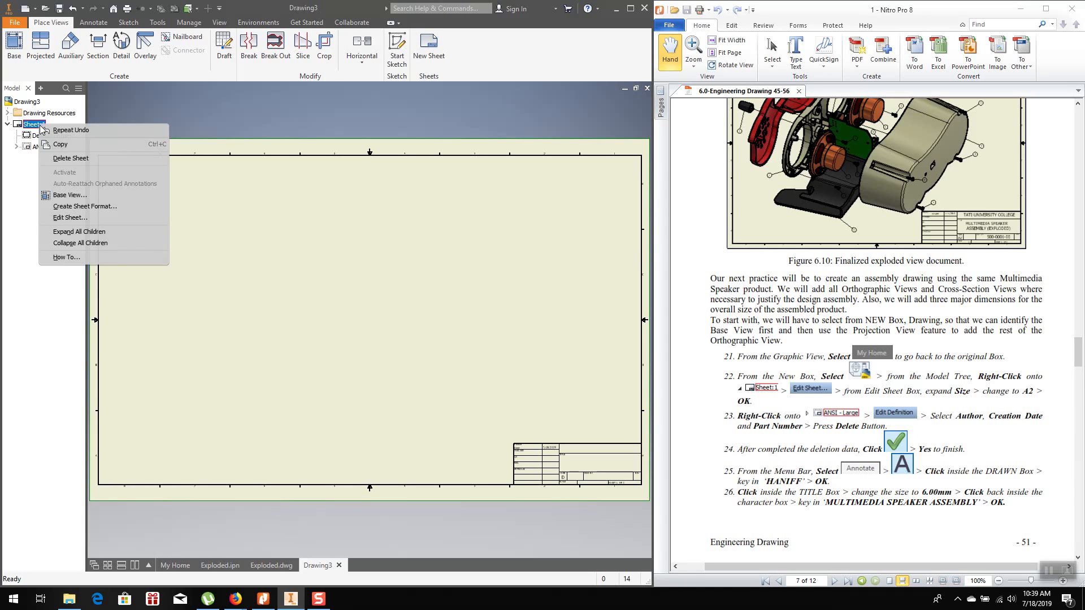
click(67, 217)
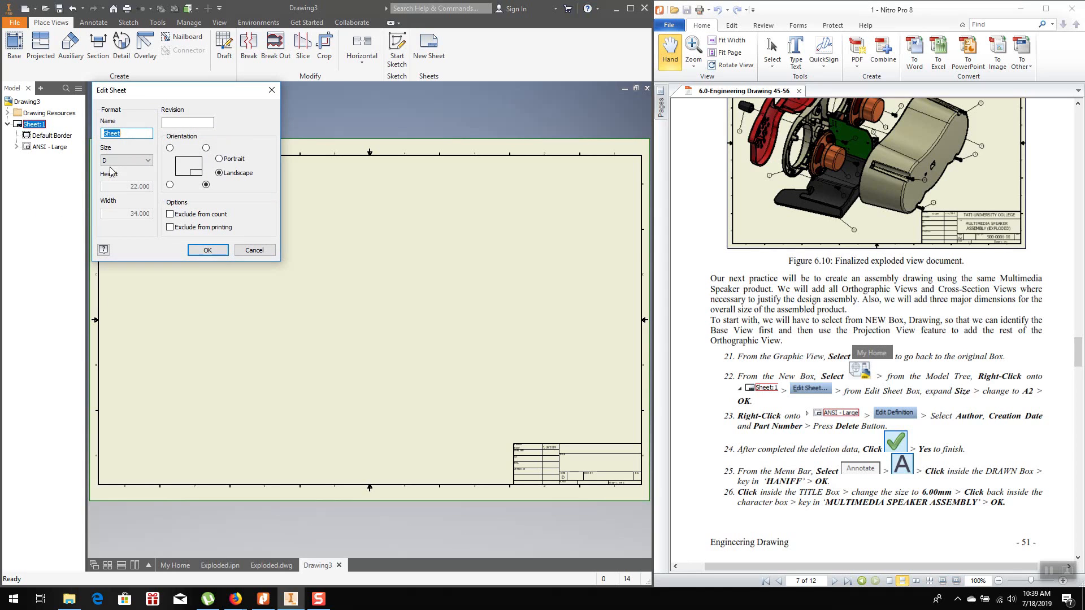
click(148, 161)
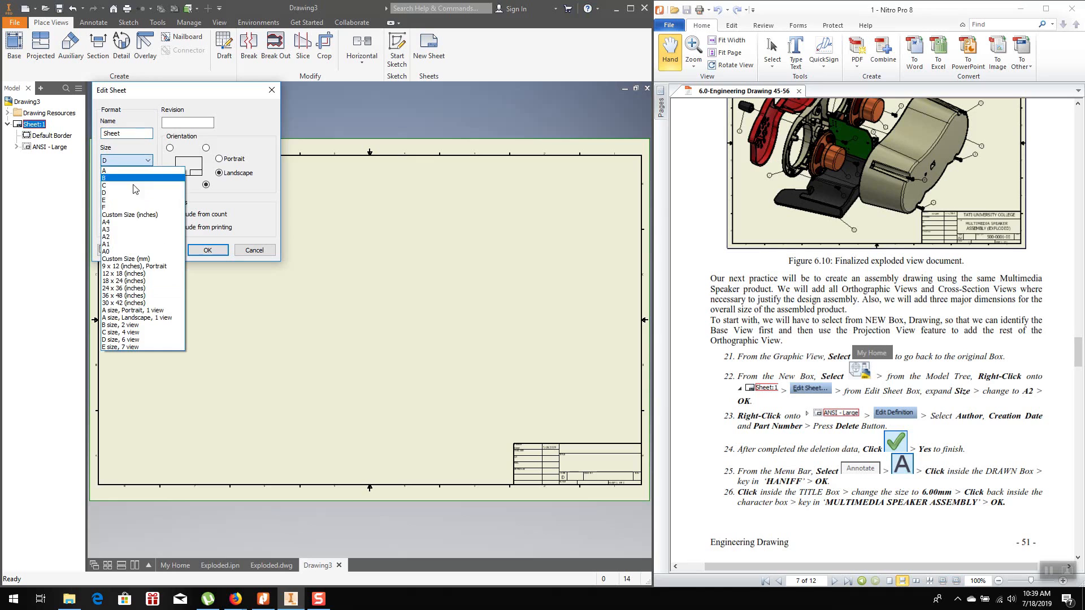
click(111, 238)
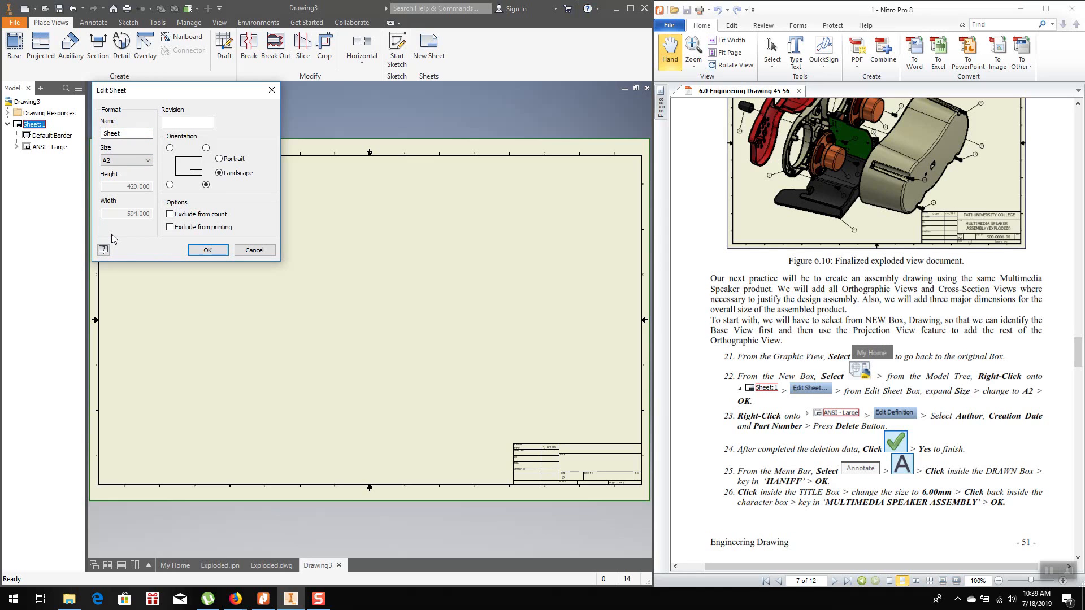
click(208, 250)
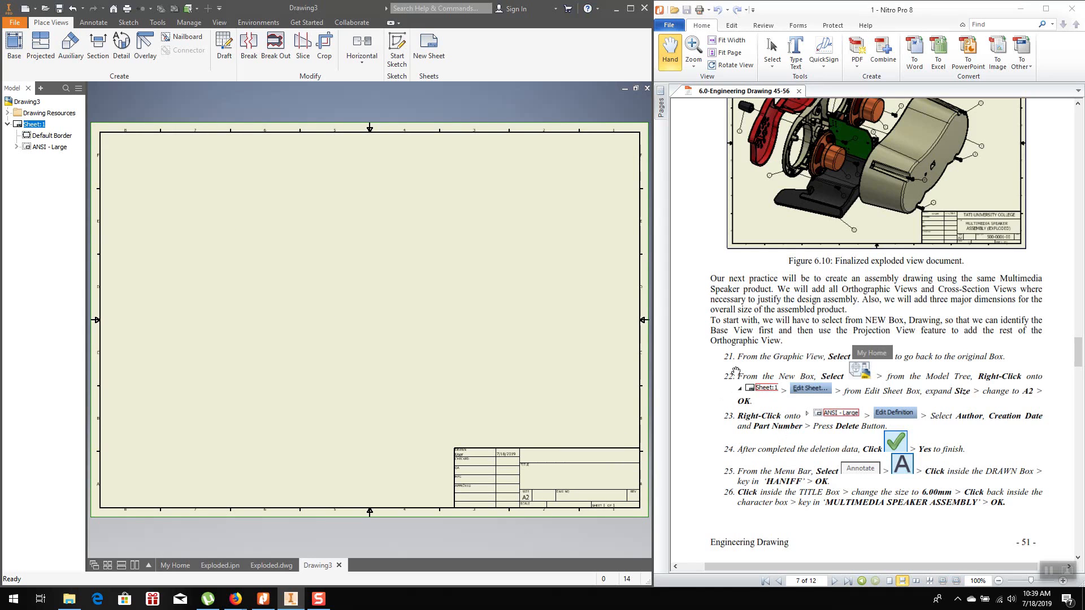
Open the ANSI - Large title block definition for editing and delete its AUTHOR and CREATION DATE fields
scroll(735, 371, down, 5)
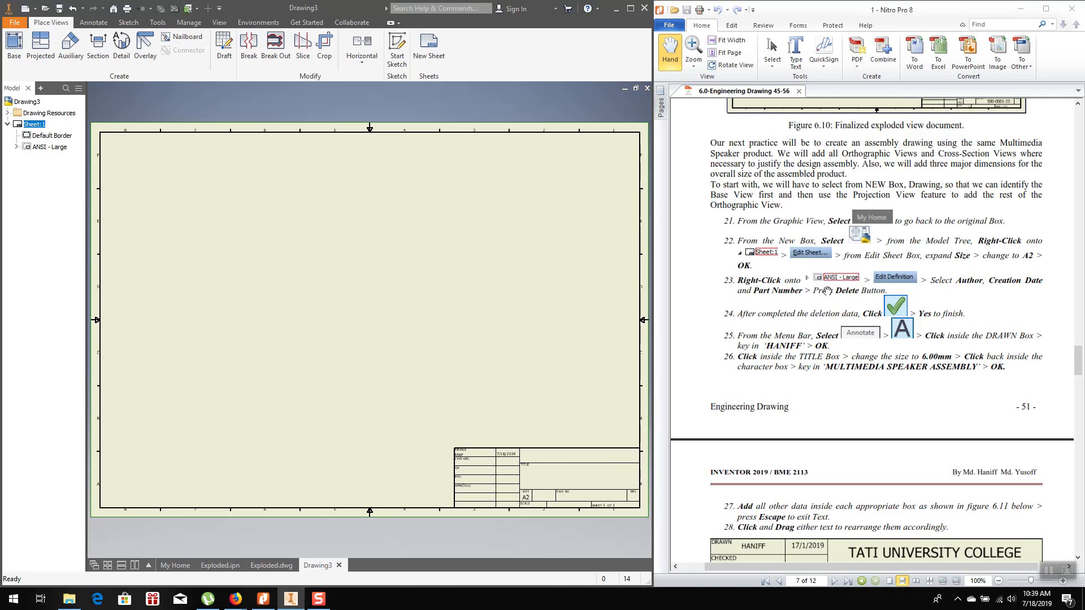
right_click(38, 148)
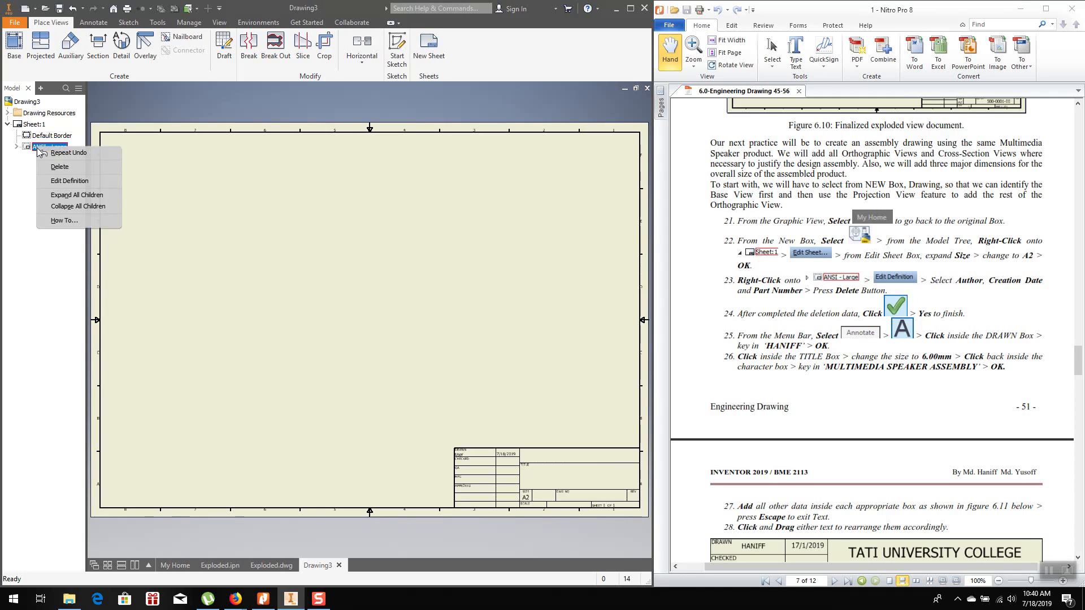
click(67, 180)
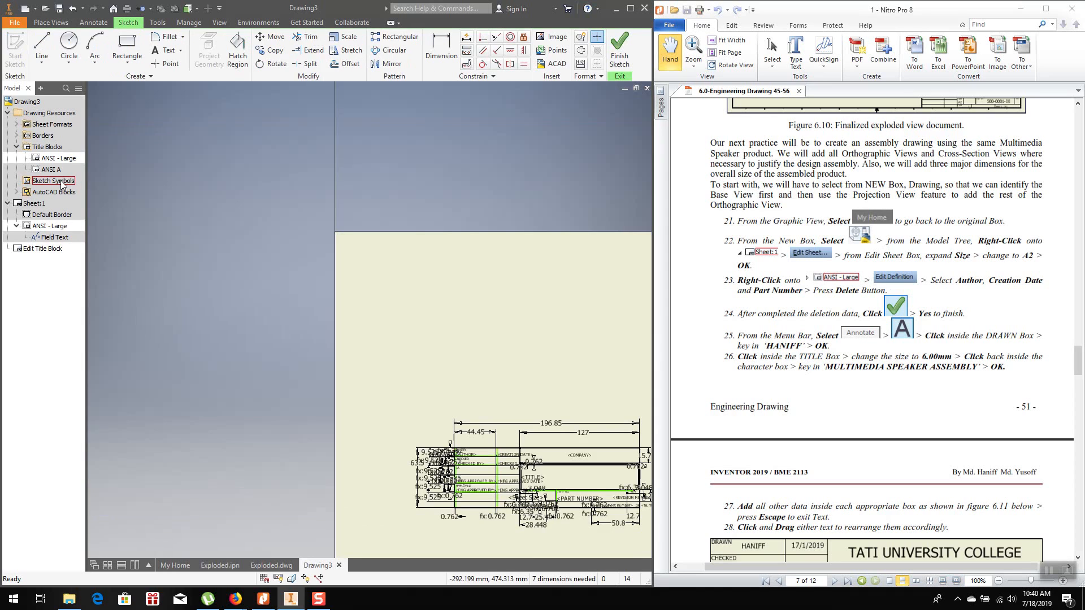
scroll(212, 348, down, 2)
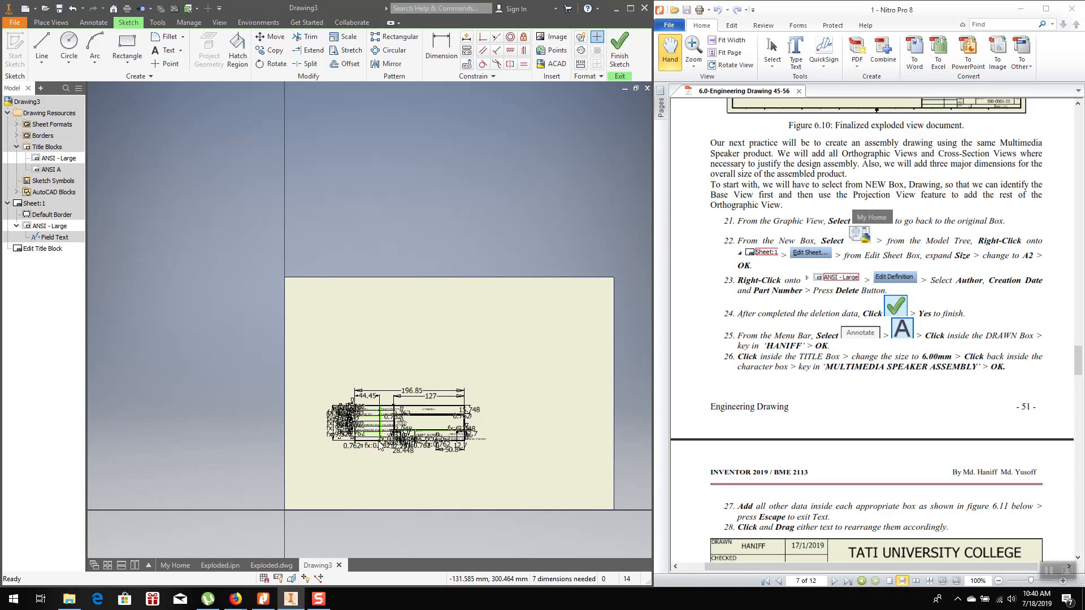
scroll(424, 436, up, 4)
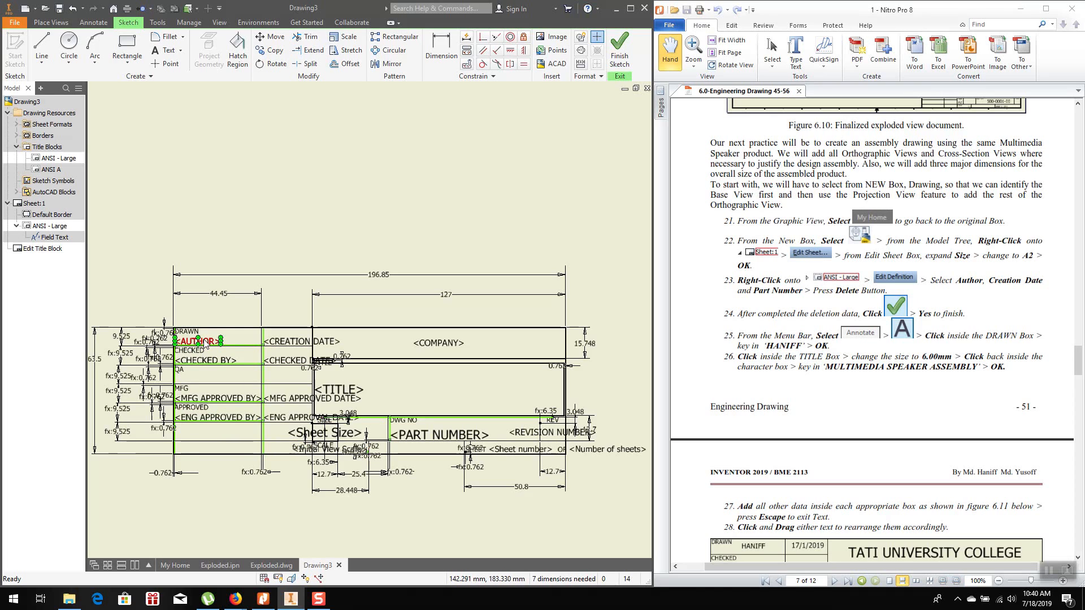
key(Delete)
click(283, 341)
key(Delete)
Delete the CHECKED BY, CHECKED DATE, MFG APPROVED BY, MFG APPROVED DATE, ENG APPROVED BY and ENG APPROVAL DATE fields from the title block
click(222, 360)
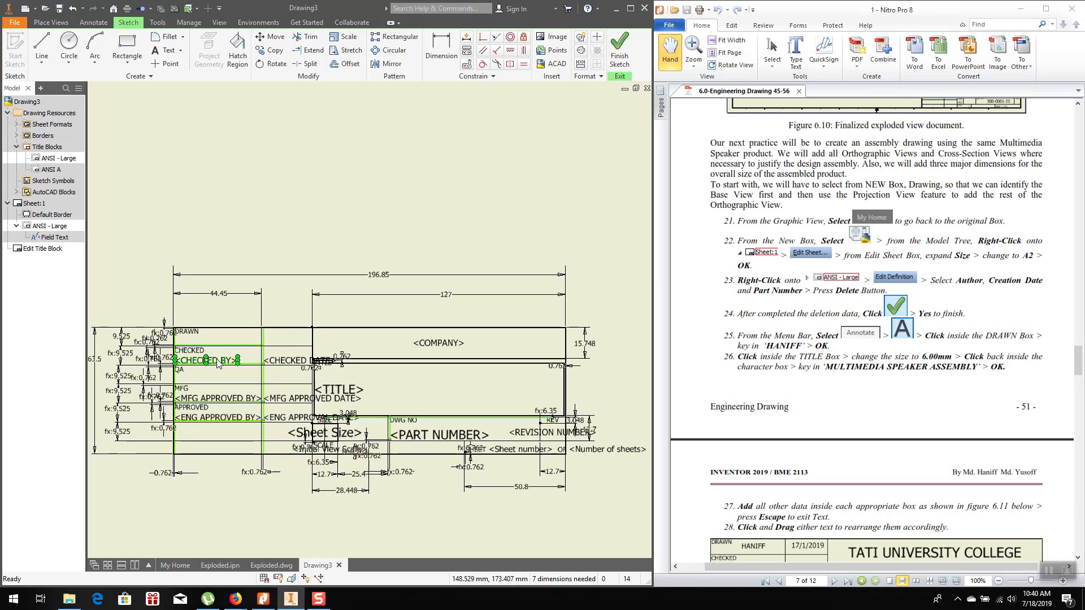
key(Delete)
click(283, 361)
key(Delete)
click(217, 398)
key(Delete)
click(210, 418)
key(Delete)
click(278, 399)
key(Delete)
click(281, 417)
key(Delete)
Delete the PART NUMBER field, then finish the title block sketch and save the edits to ANSI - Large
click(410, 435)
key(Delete)
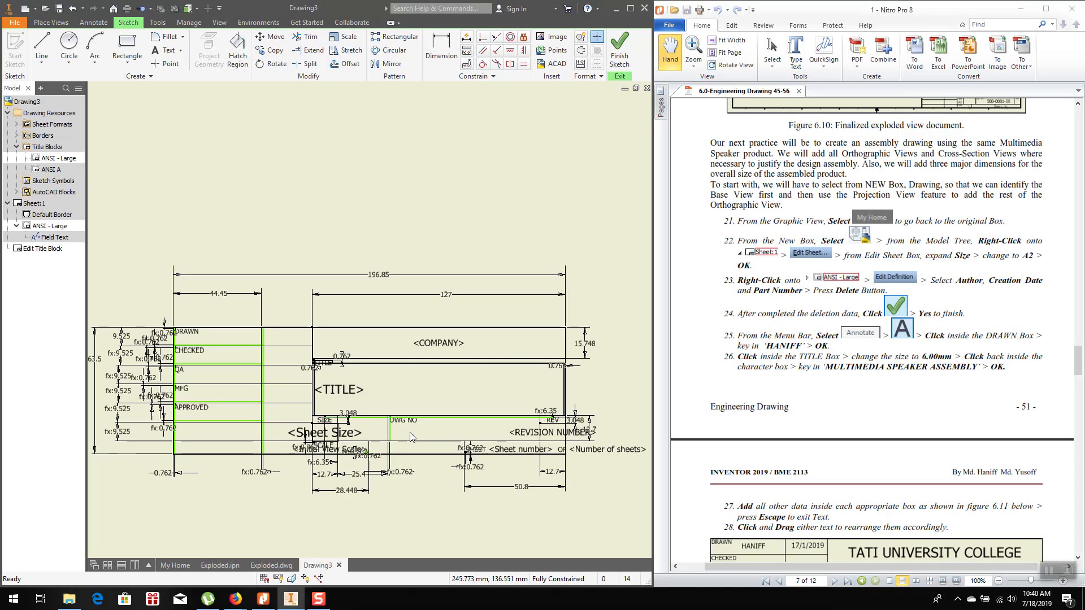
click(617, 54)
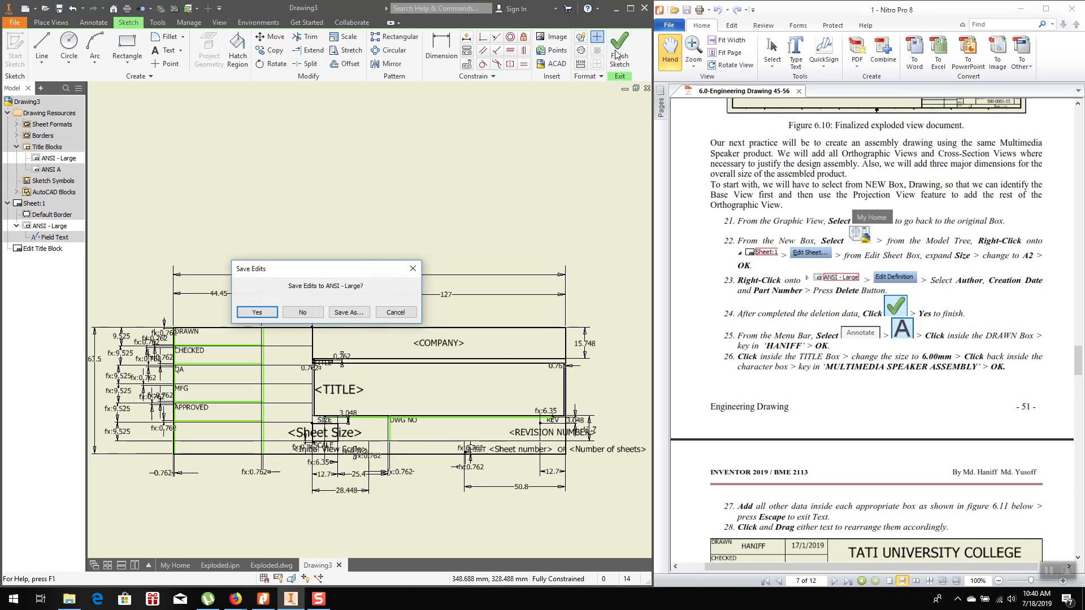
click(256, 311)
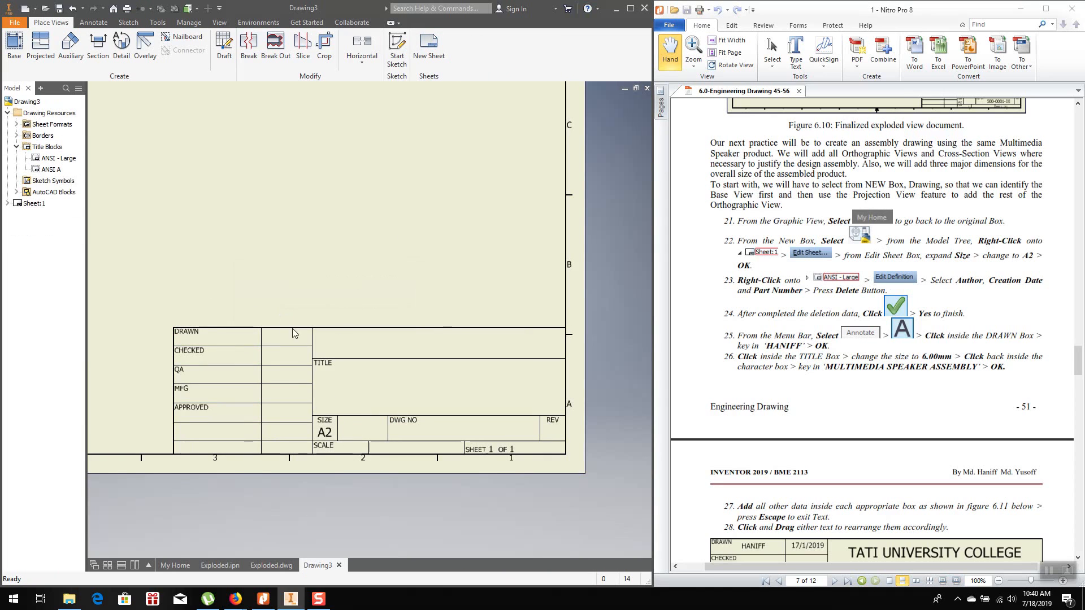
Add a text note with the drafter's name inside the DRAWN box of the title block
scroll(841, 301, down, 1)
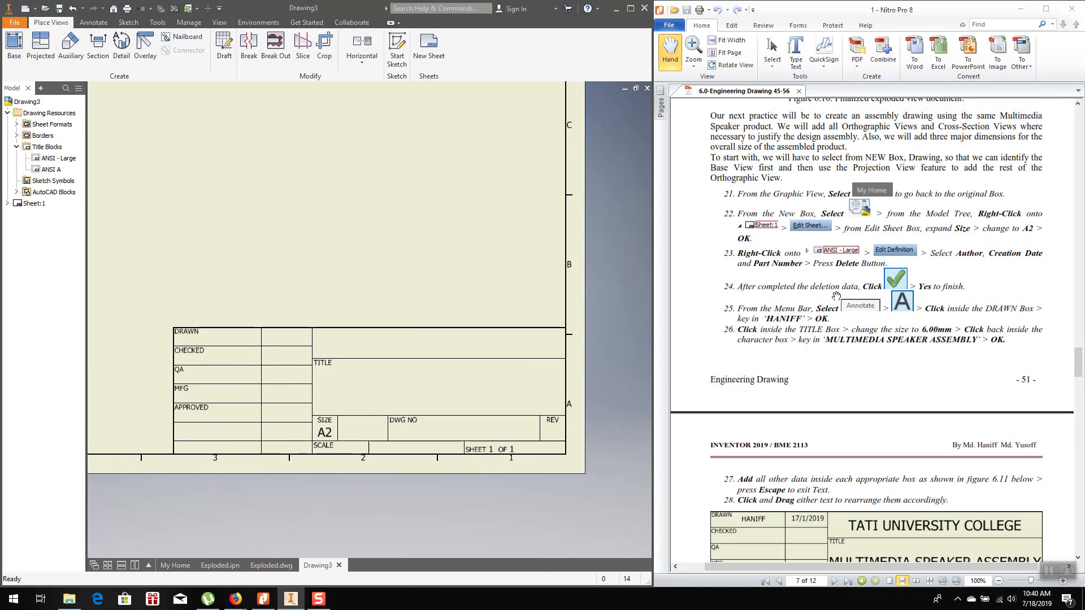
scroll(757, 306, down, 1)
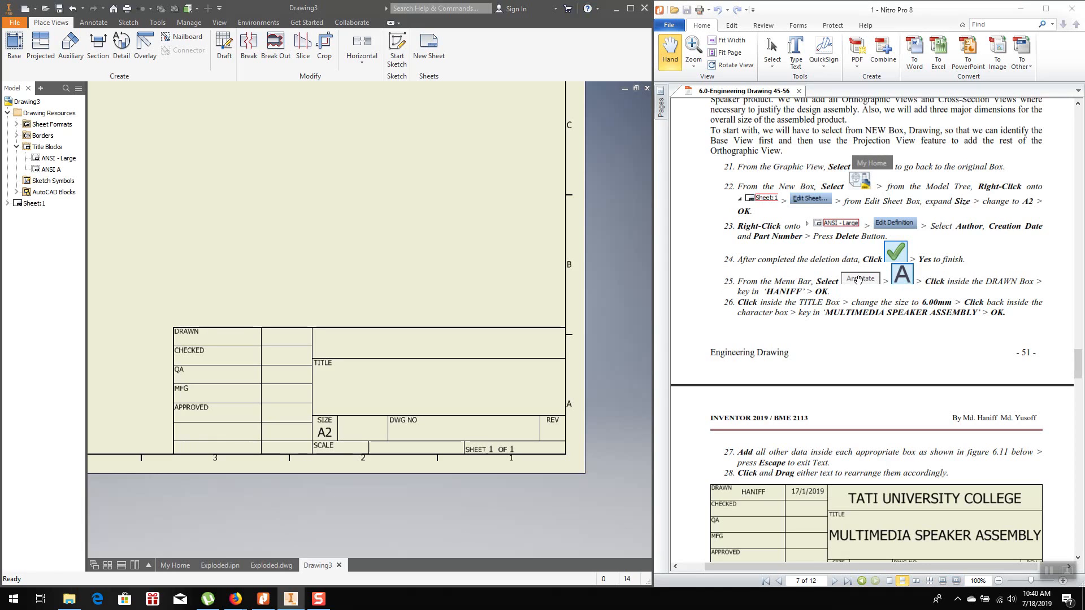
click(99, 25)
click(219, 48)
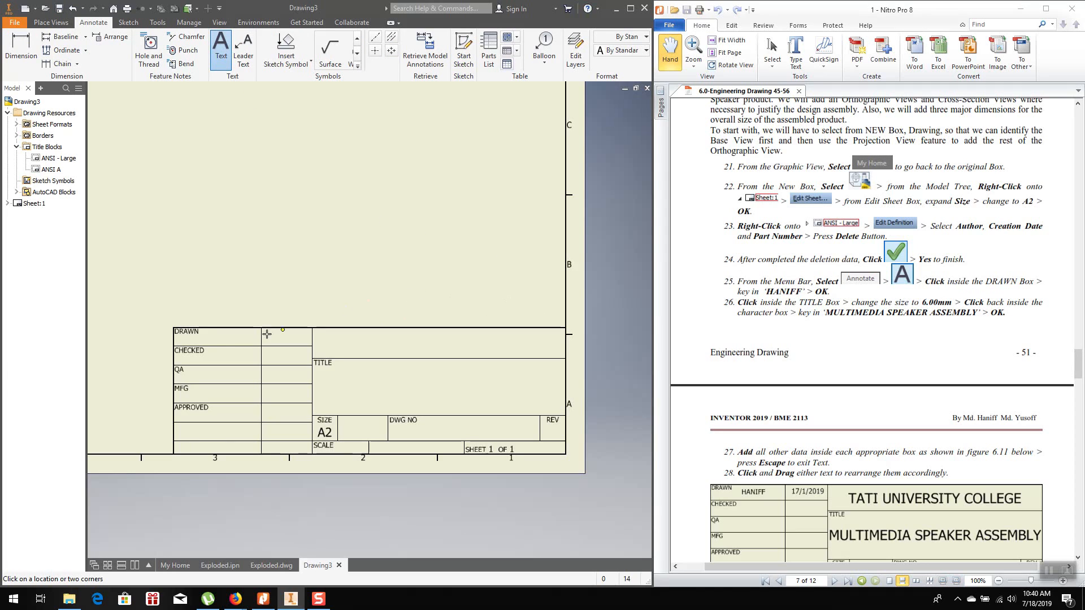
click(211, 338)
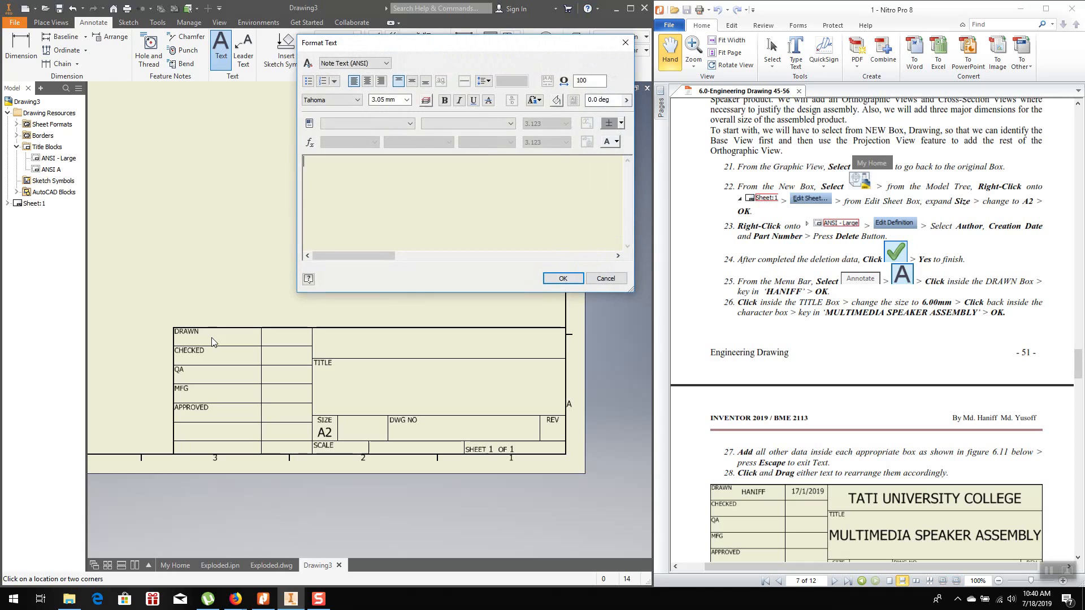
text(HANIFF)
click(563, 279)
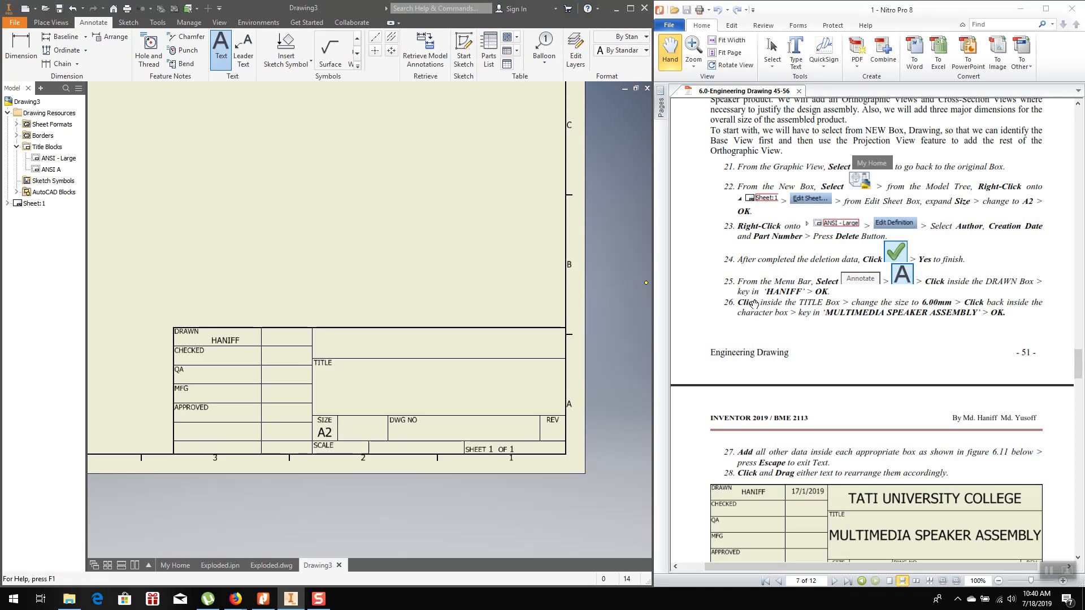
Add the text "MULTIMEDIA SPEAKER ASSEMBLY" at 6.10 mm height inside the TITLE box
scroll(890, 312, down, 3)
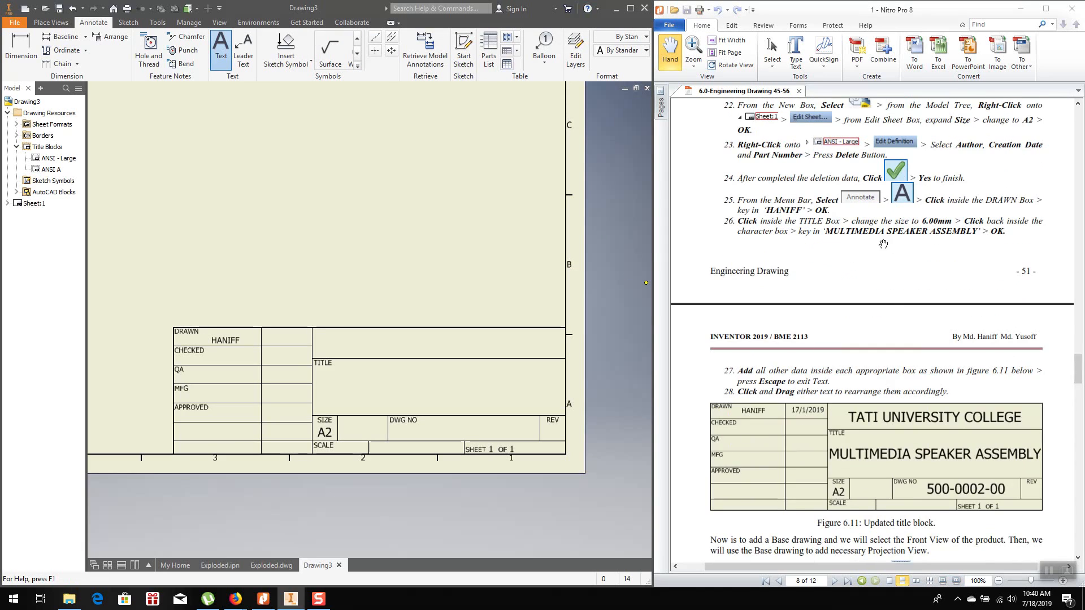
scroll(883, 244, down, 2)
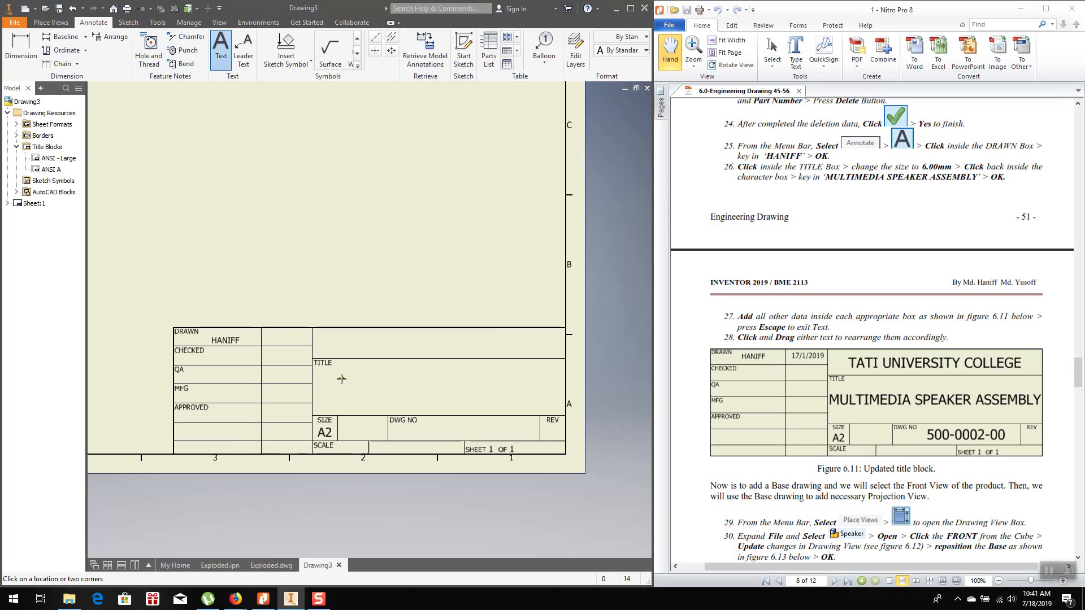
click(322, 386)
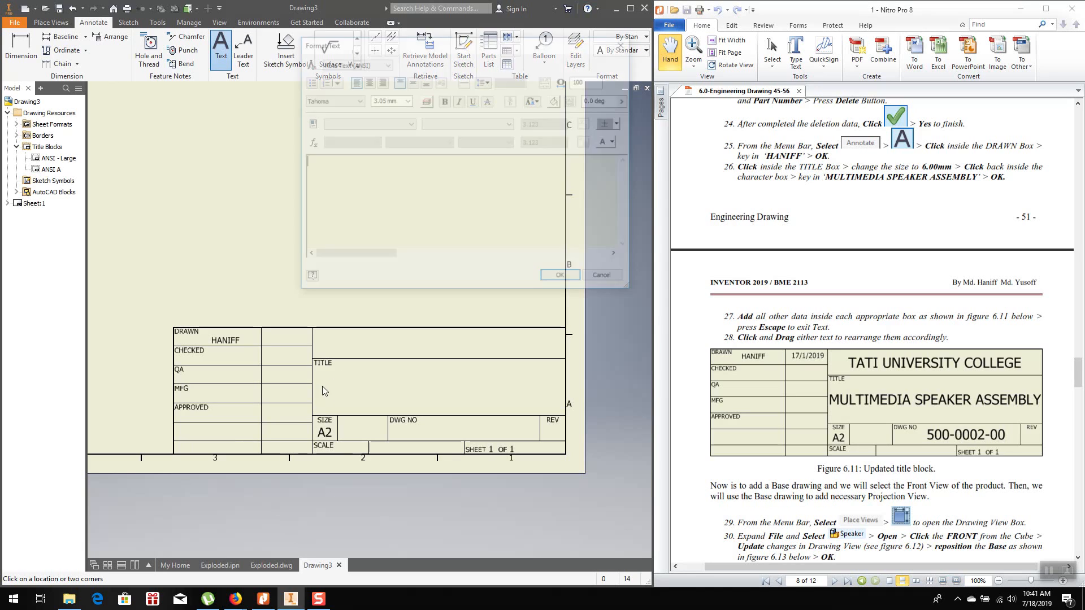
click(406, 100)
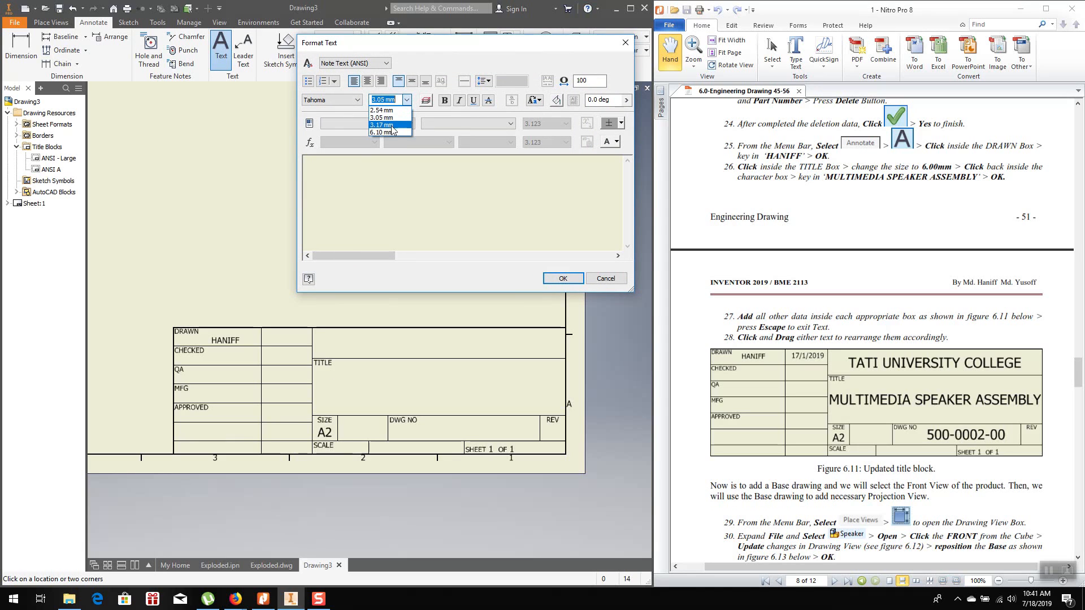
click(390, 130)
text(MULTIMEDIA SPEAKER )
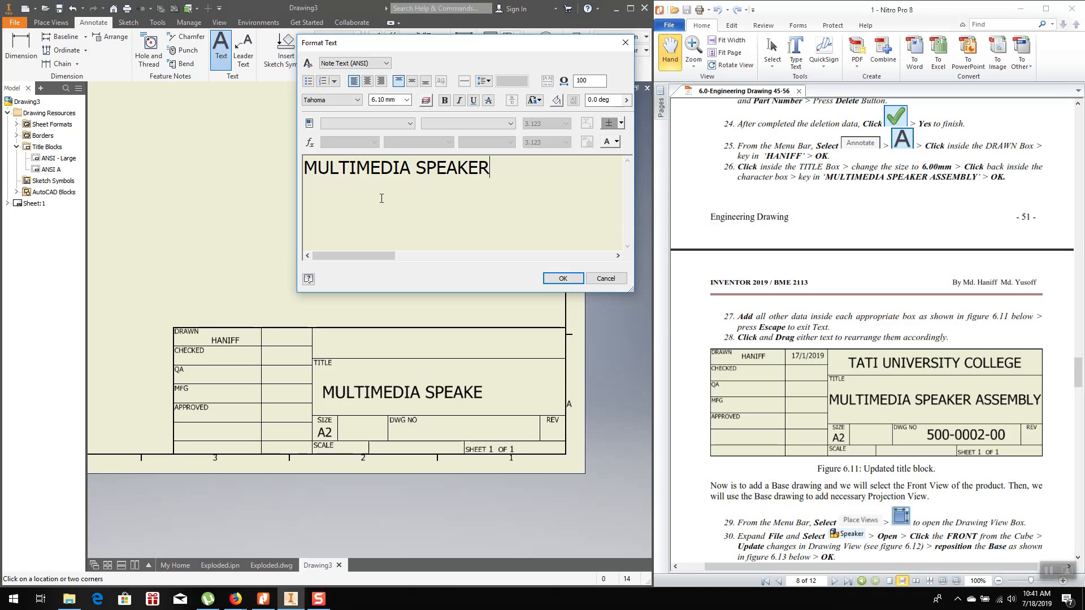
text(ASSEMB)
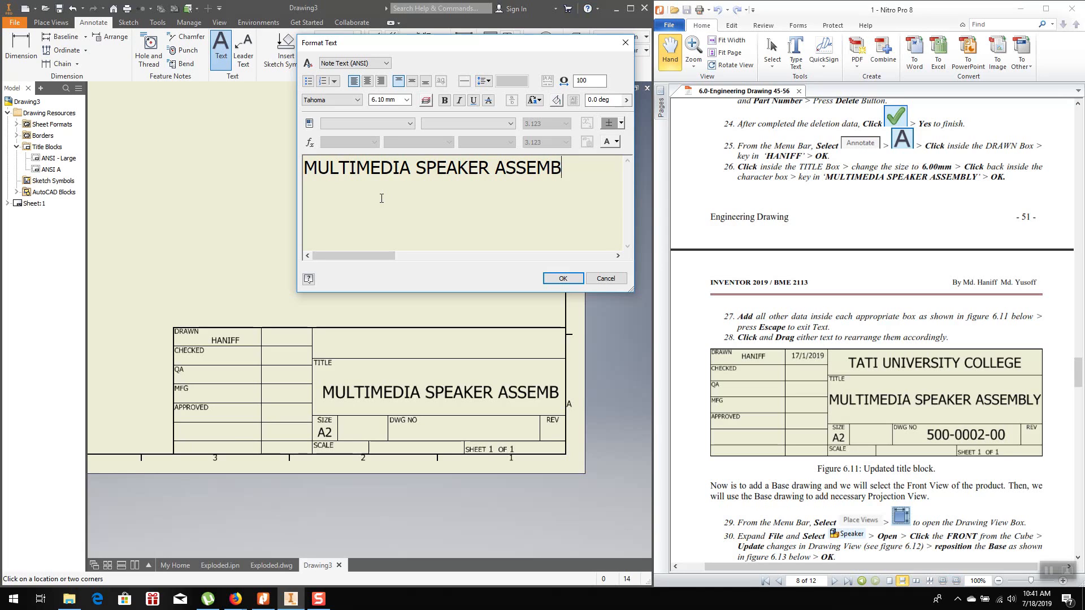
text(LY)
click(551, 276)
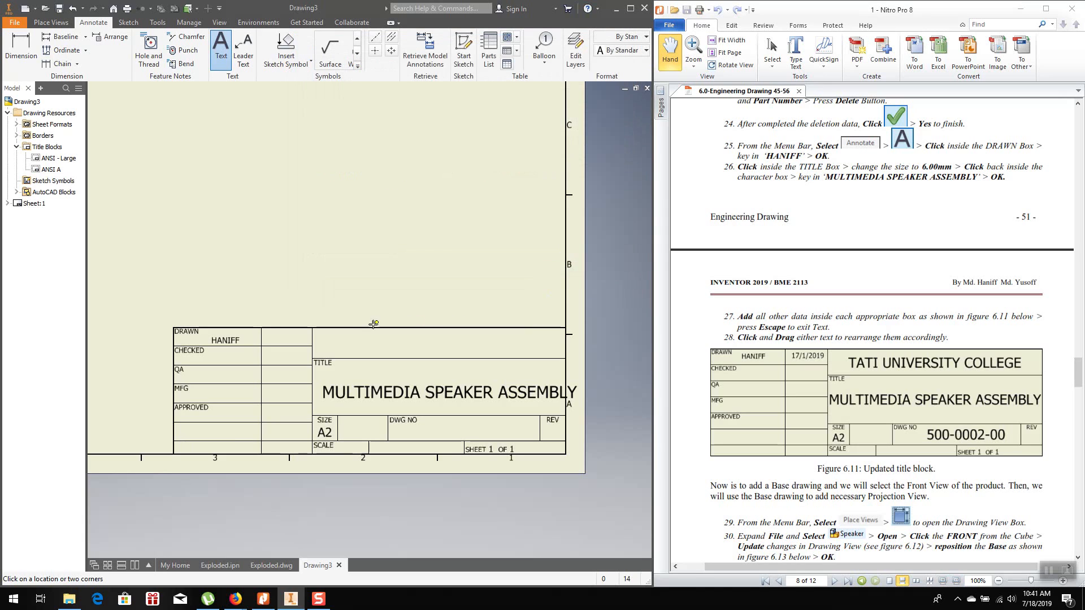
Add the text "TATI UNIVERSITY COLLEGE" at 6.10 mm height in the empty company box above the TITLE box
click(327, 342)
text(TATI UNI)
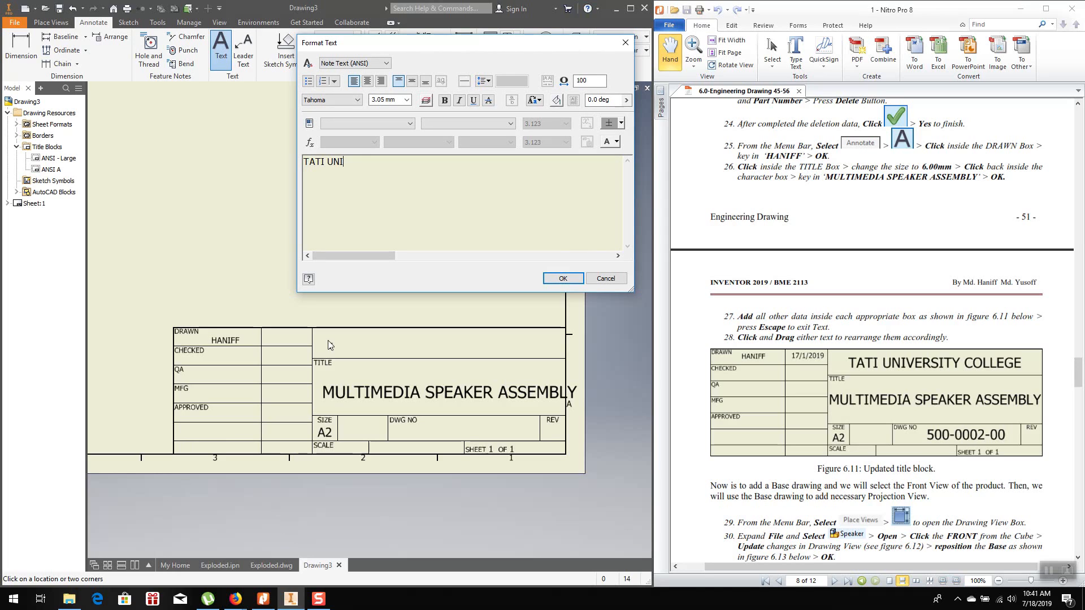
text(VERSITY COLLEGE)
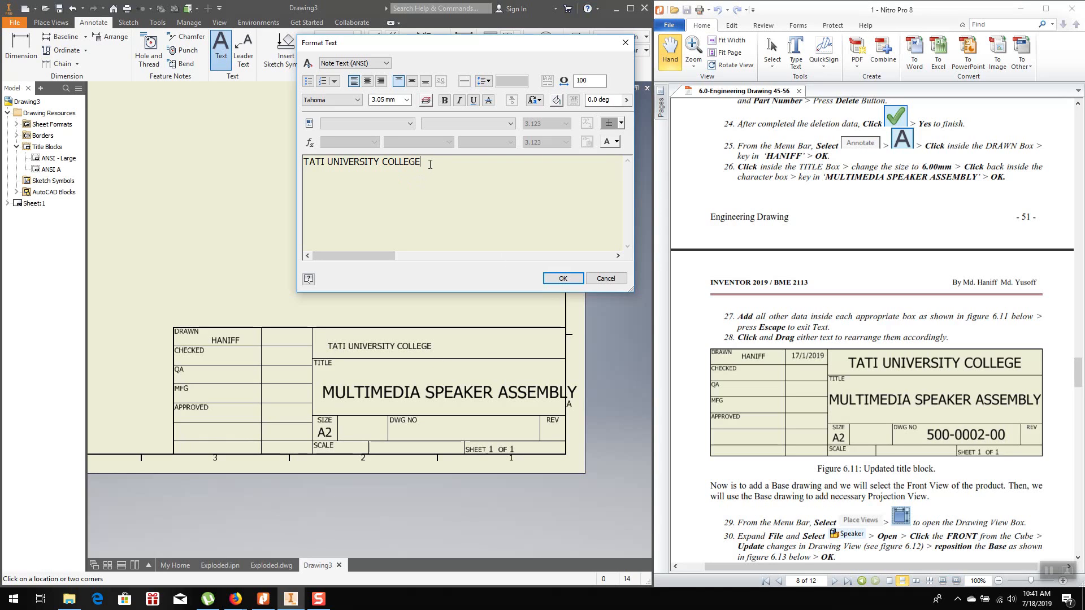
click(406, 100)
click(420, 162)
drag(420, 162, 306, 161)
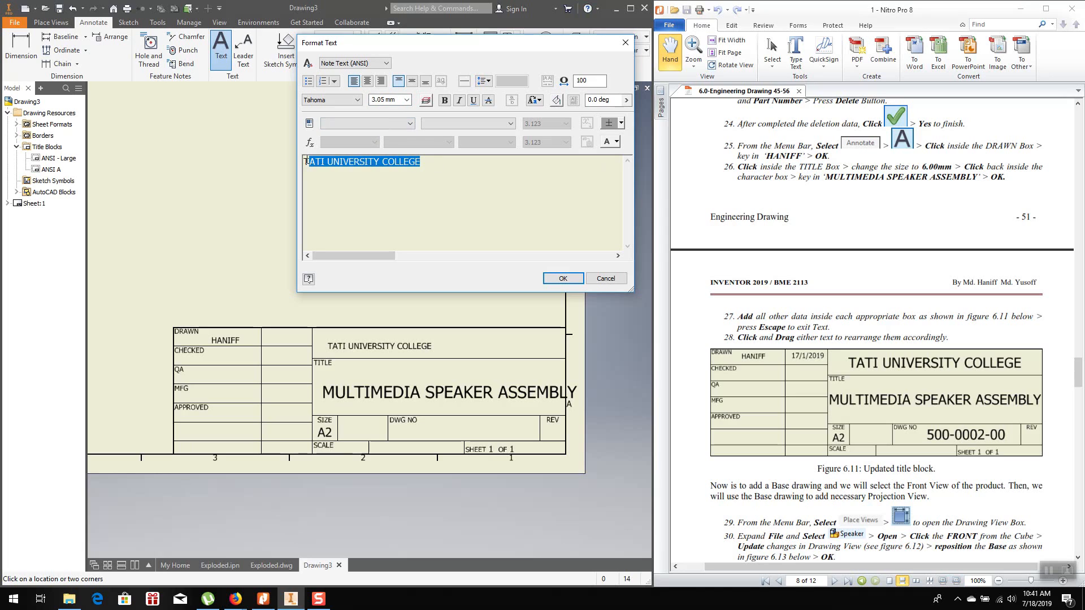
click(406, 100)
click(386, 131)
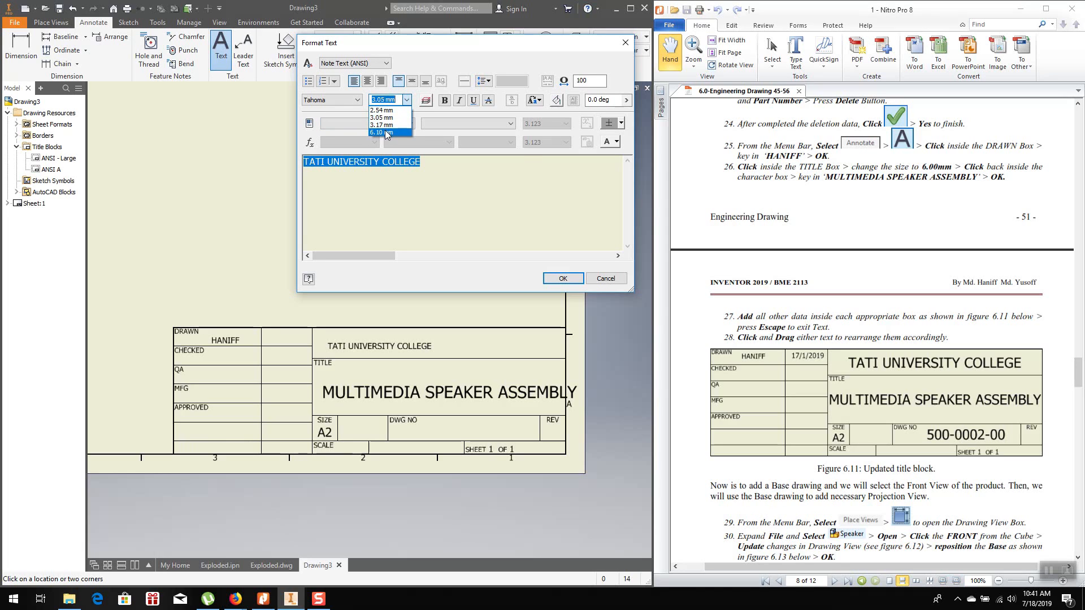
click(563, 276)
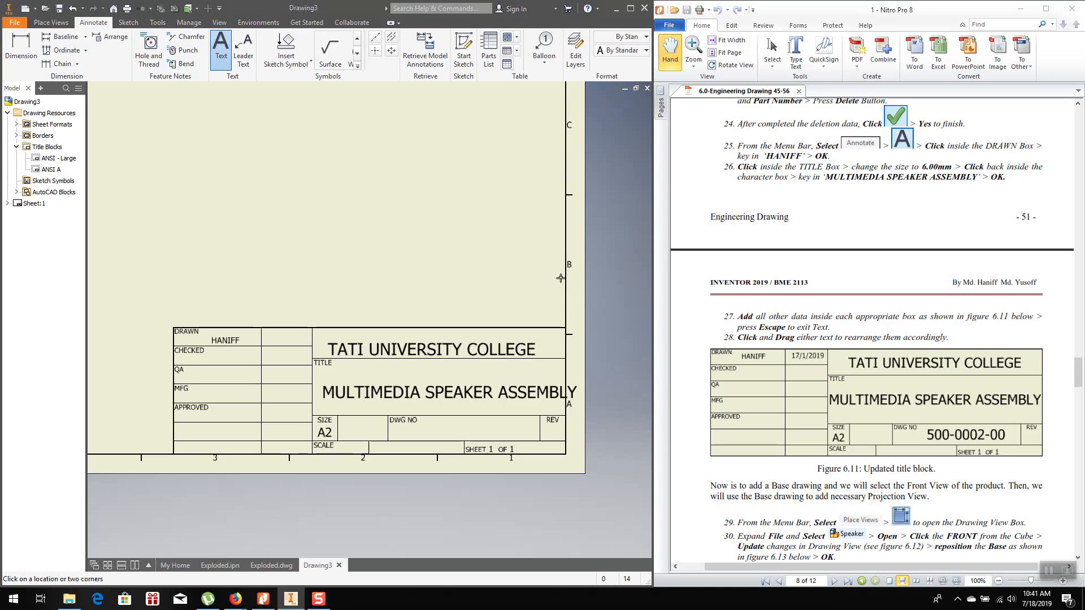
Add the drawing number "500-0002-00" at 6.10 mm height inside the DWG NO box
click(429, 431)
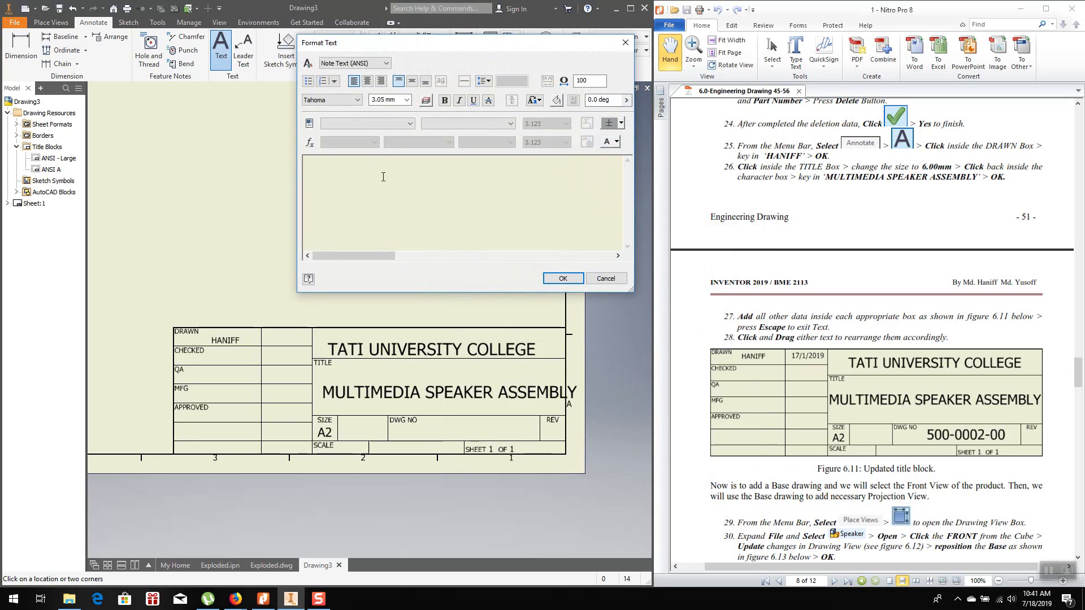
click(407, 100)
click(401, 133)
text(500-)
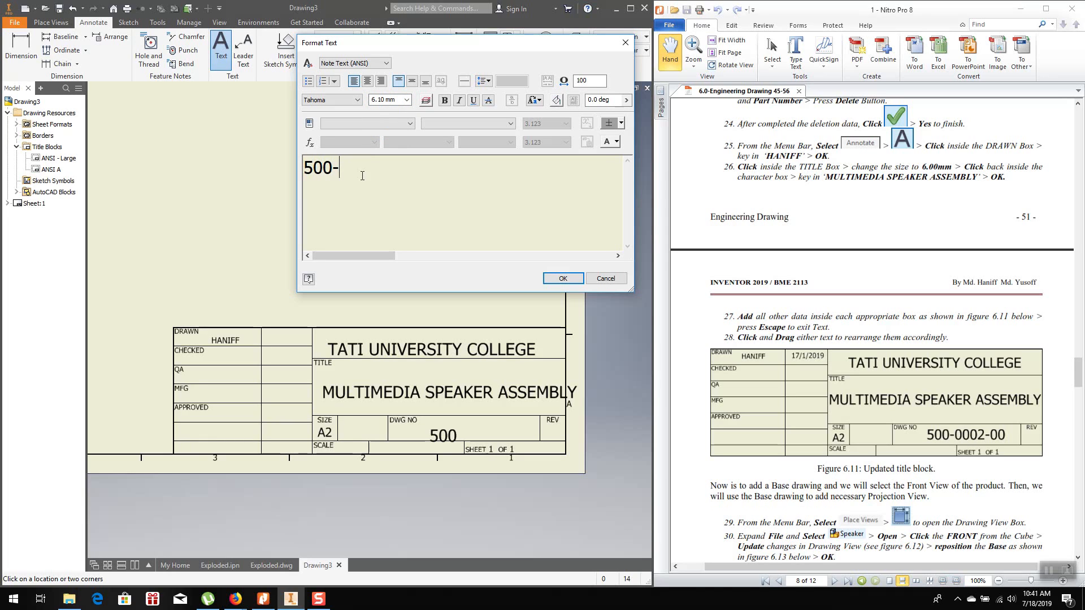
text(0002-00)
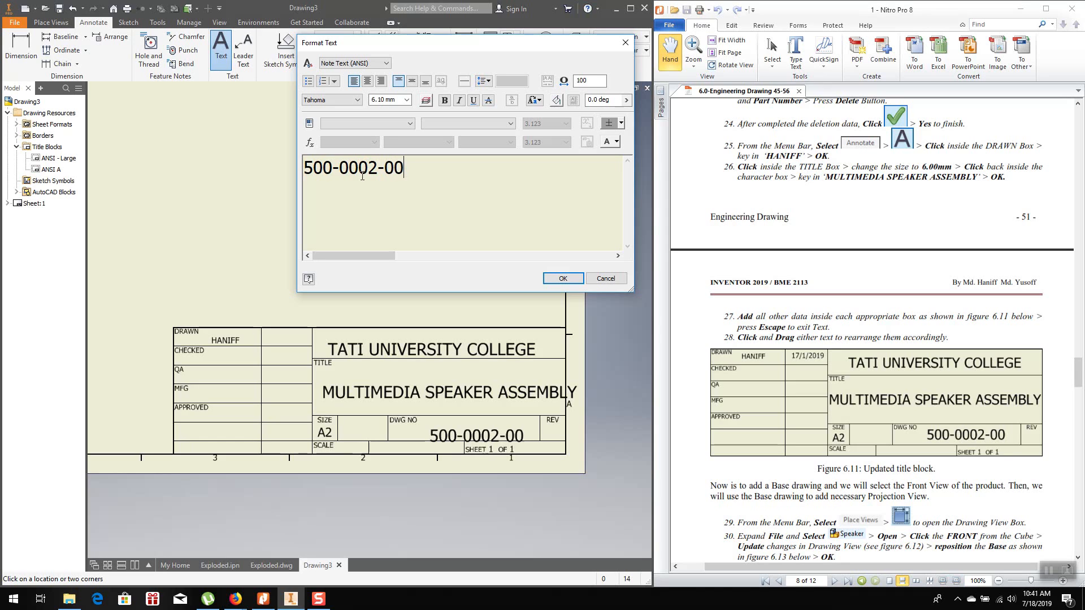
click(564, 279)
Add the date text "18/7/2019" in the box beside the drafter's name in the title block's DRAWN row
click(269, 337)
text(18/7)
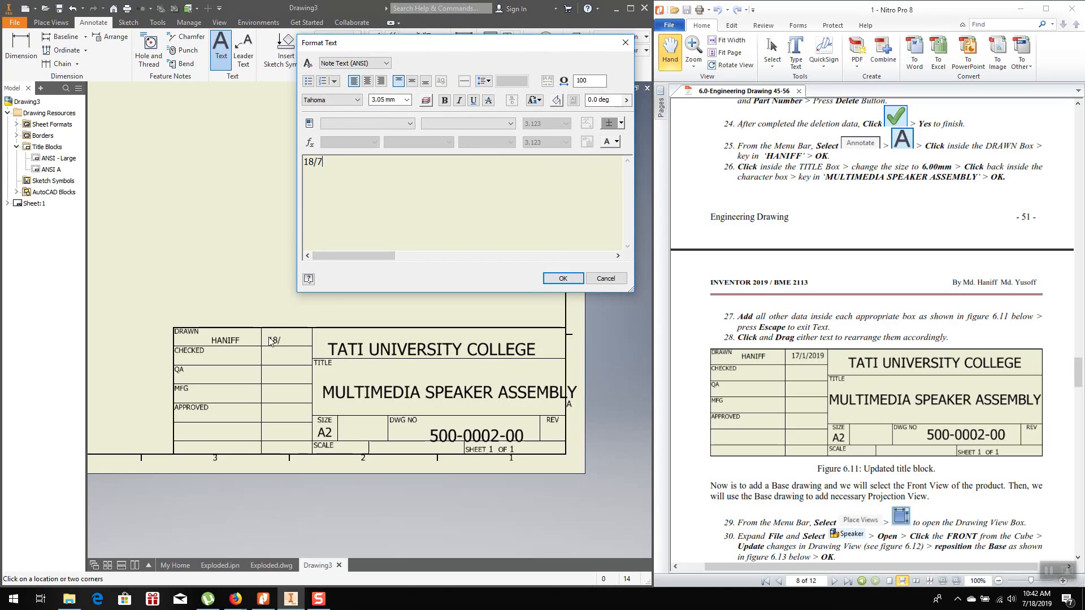
text(/)
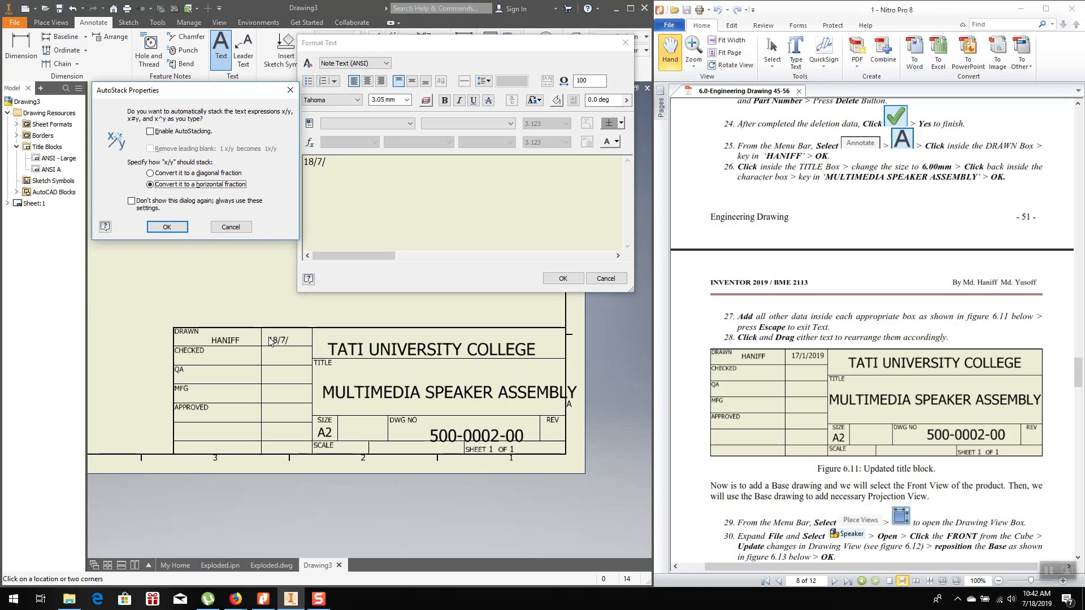
text(2019)
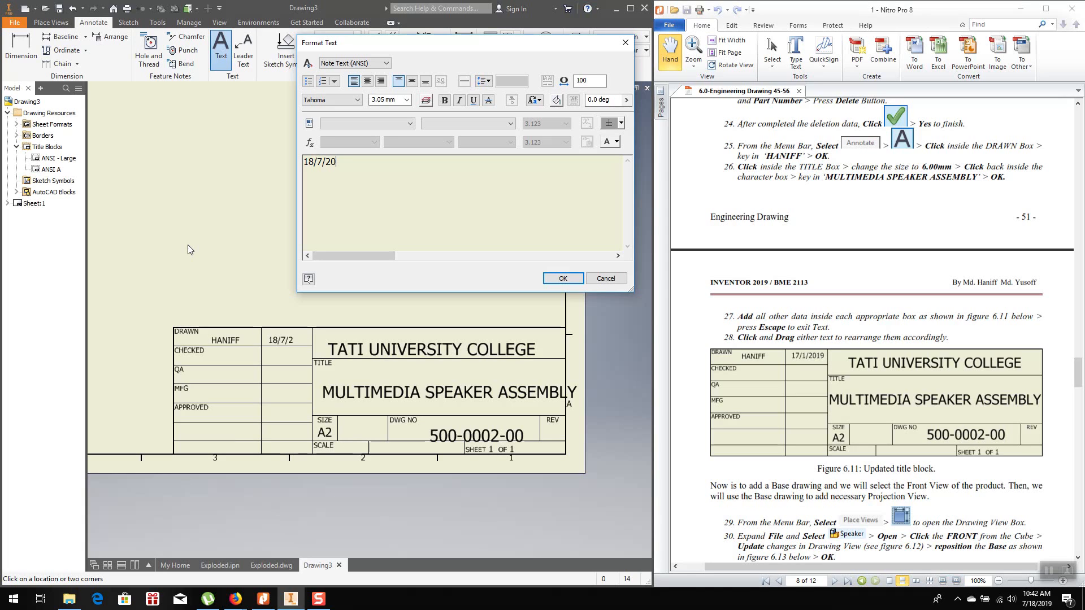
click(563, 278)
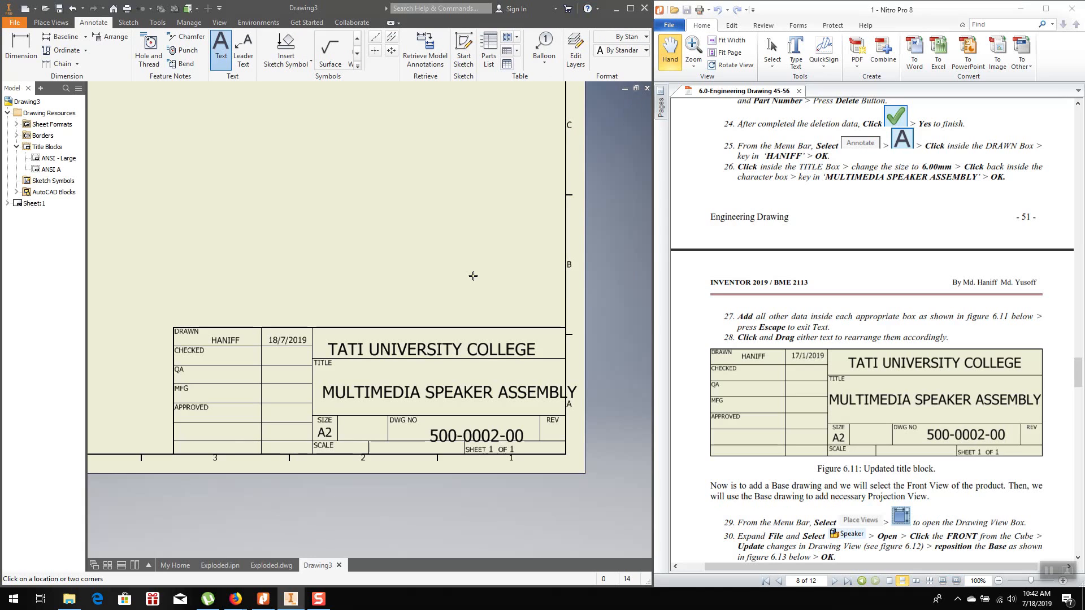
key(Escape)
Reposition the college name, assembly title and drawing number texts so each sits within its title block box
drag(350, 342, 358, 335)
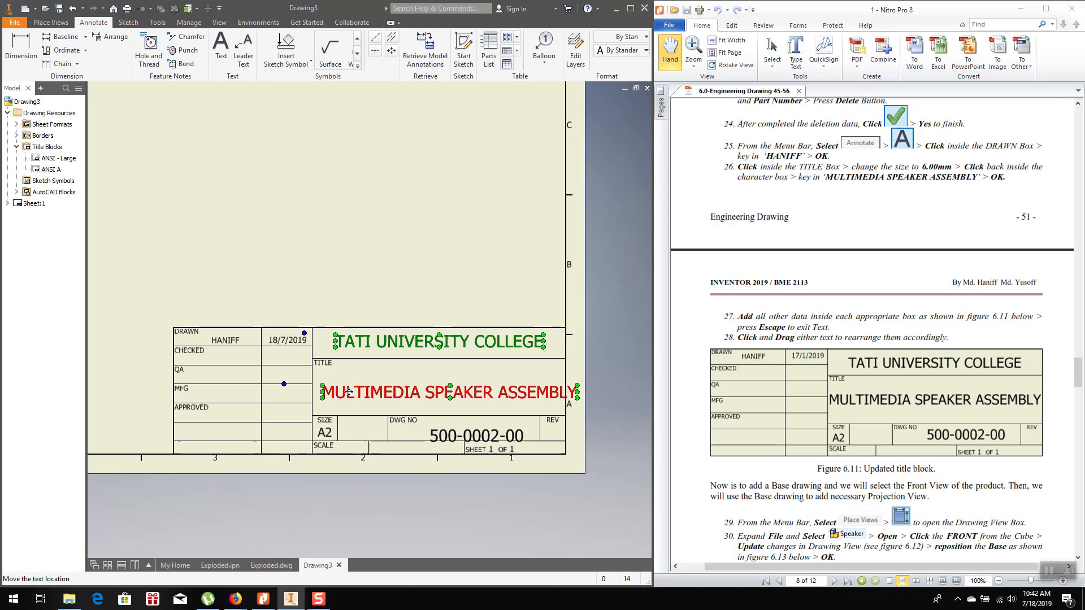
drag(349, 390, 338, 384)
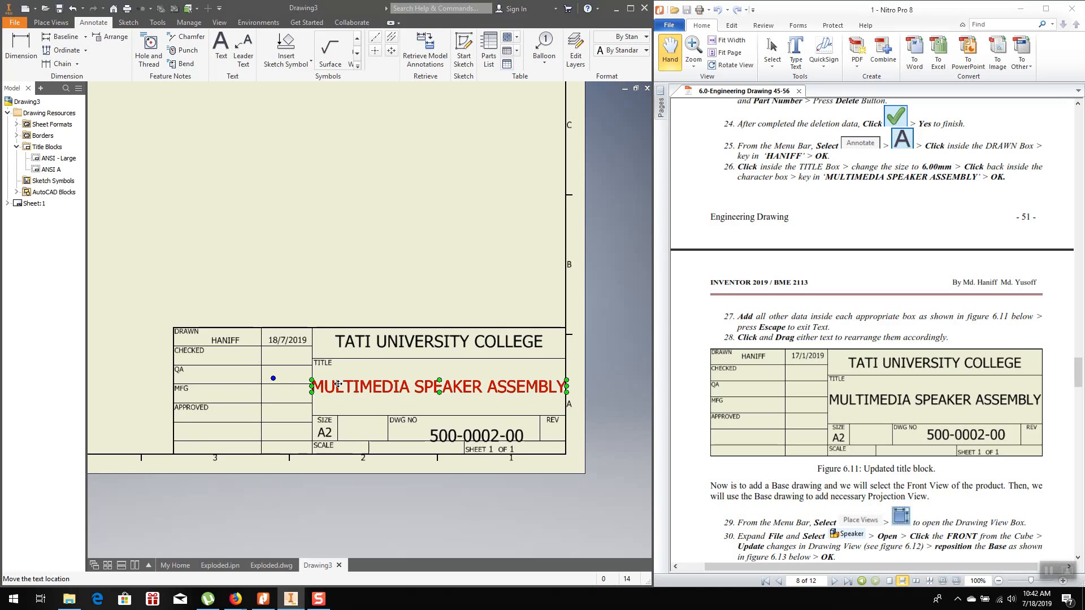
click(437, 428)
drag(438, 428, 438, 427)
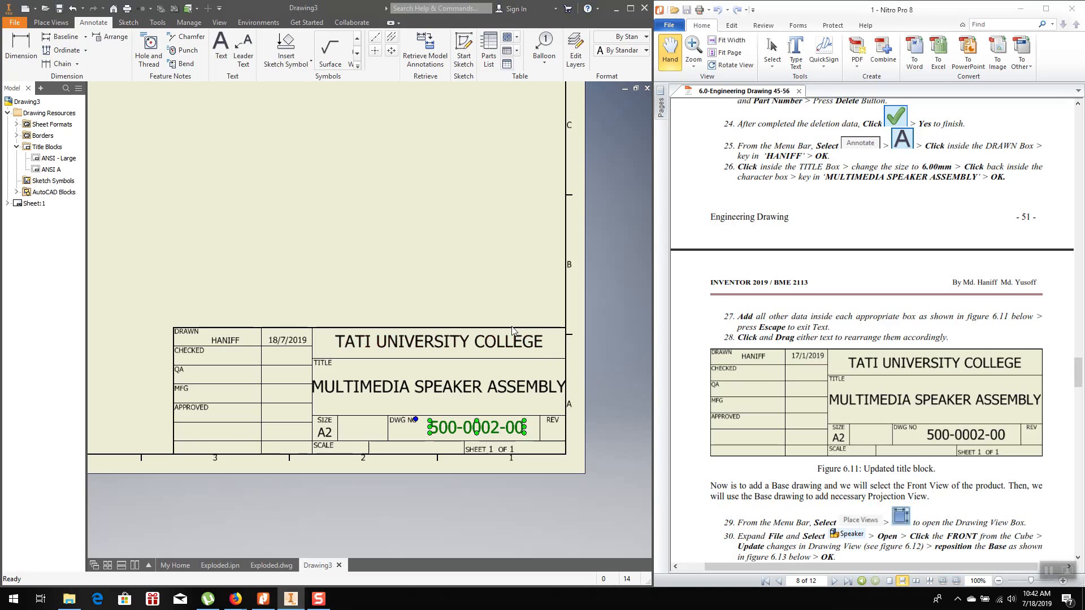
click(509, 307)
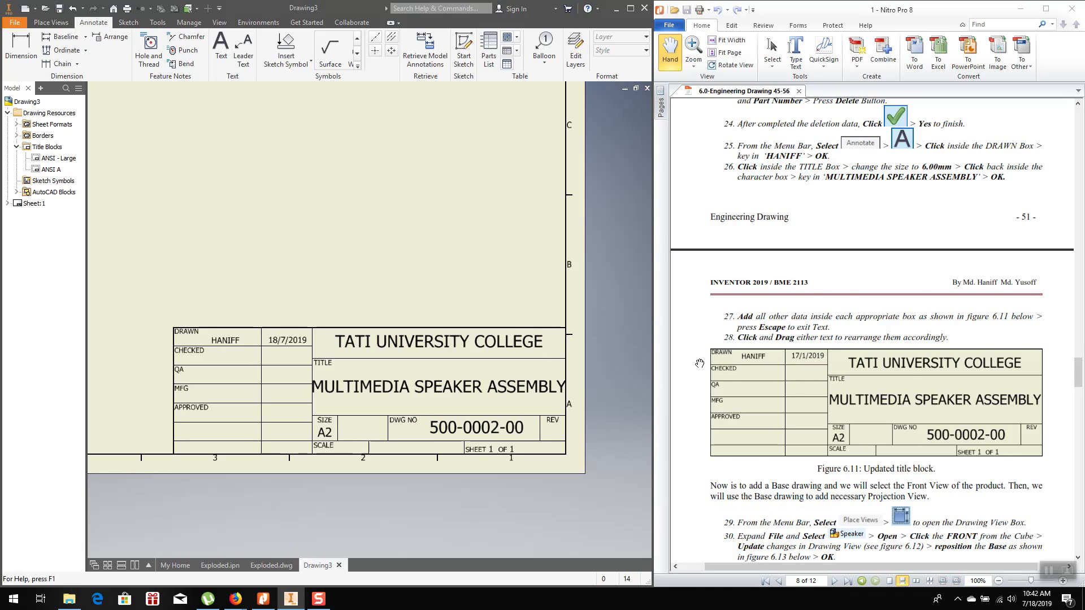
Start a base view and choose the Speaker assembly from the BME 2113 folder as its model
scroll(699, 363, down, 5)
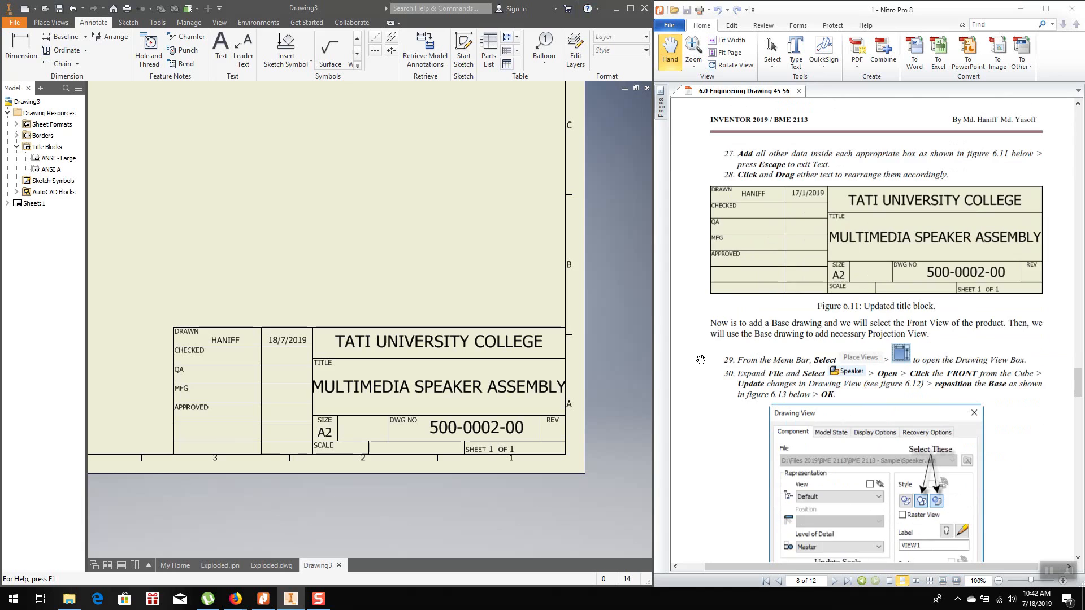
scroll(701, 359, down, 1)
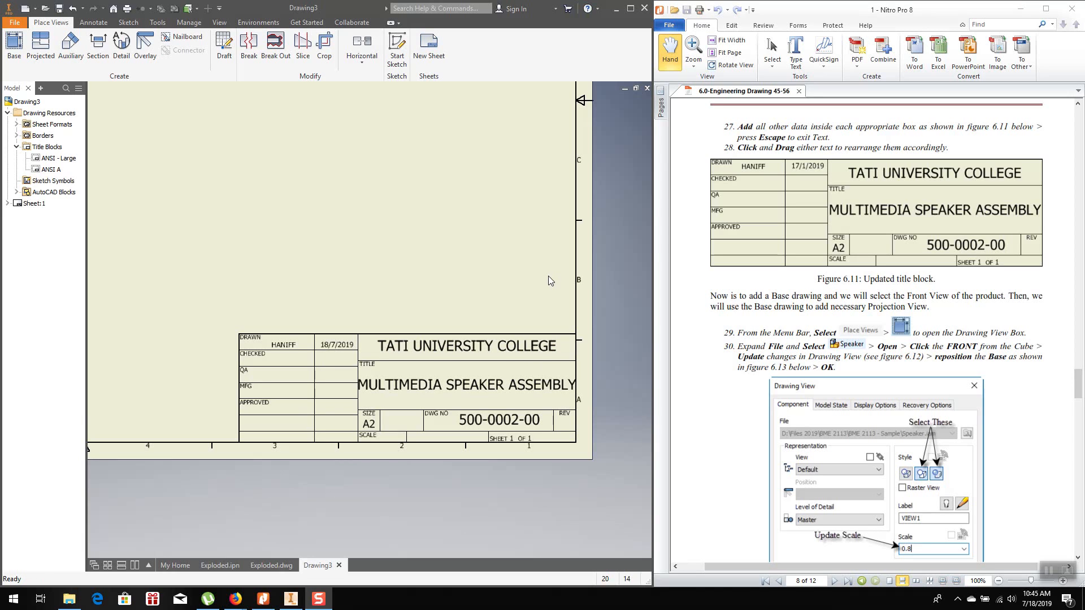
scroll(558, 418, up, 5)
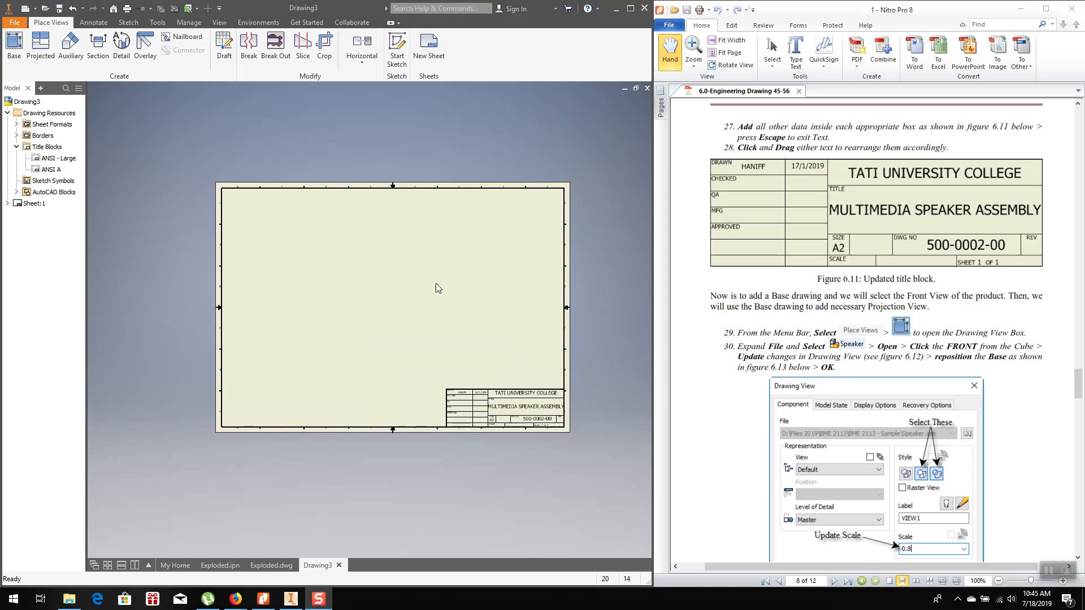
scroll(429, 286, down, 1)
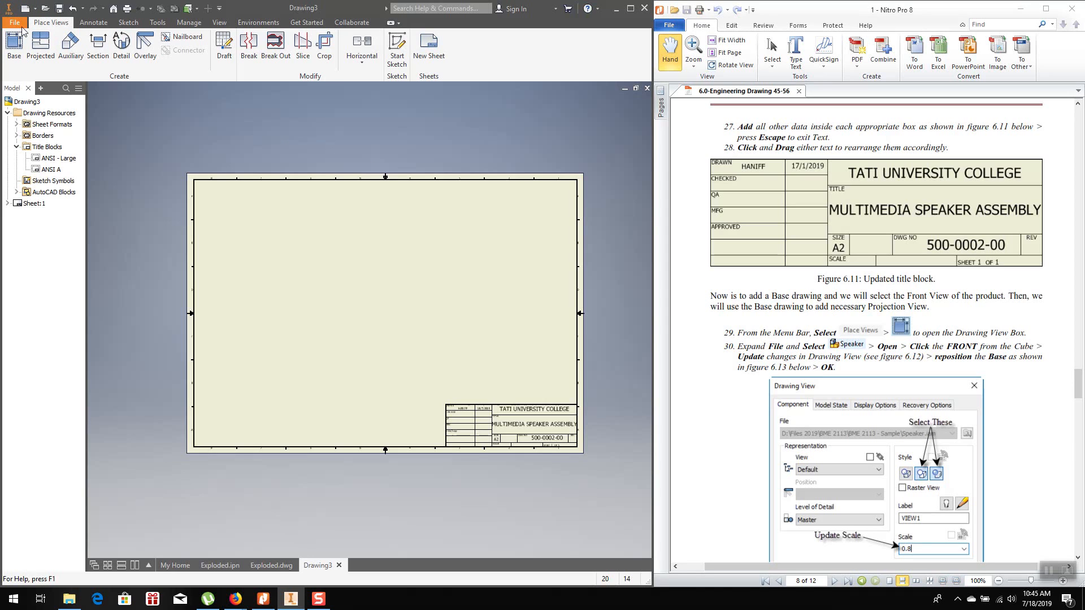
click(13, 45)
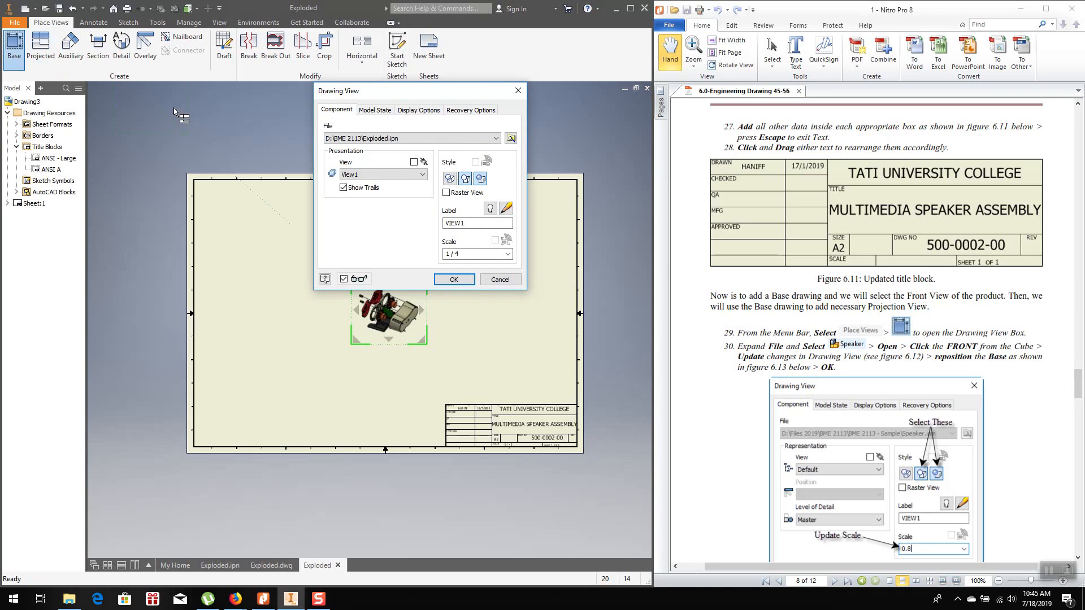
click(511, 139)
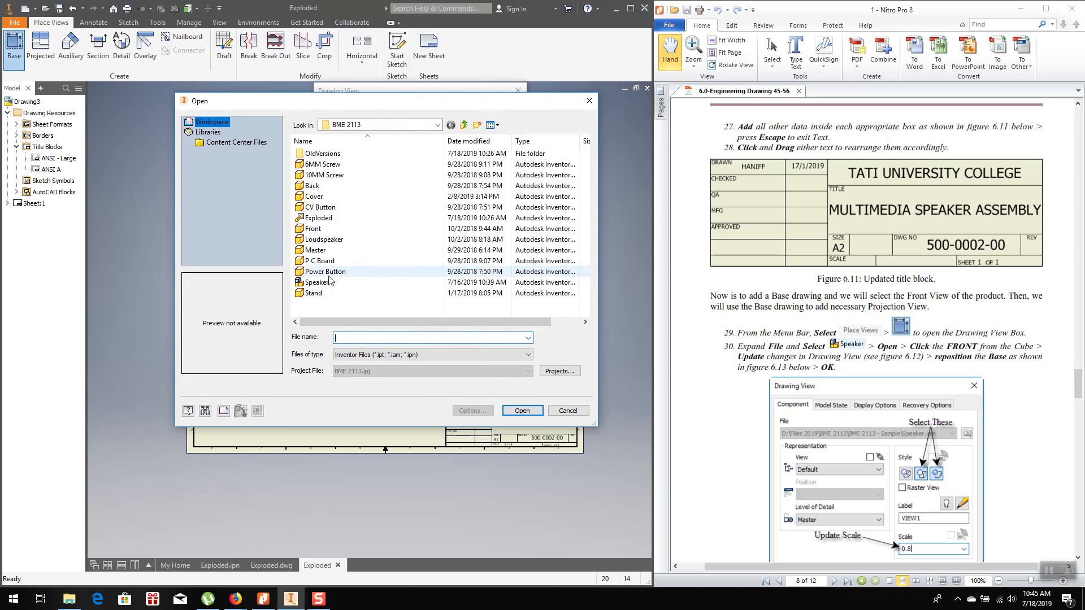
click(362, 282)
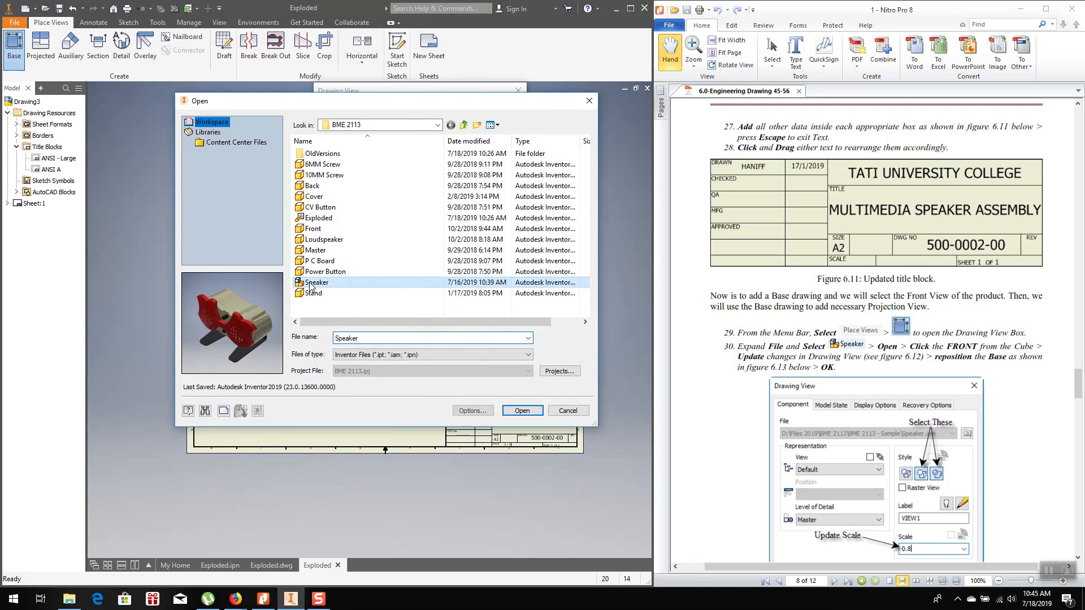
click(521, 411)
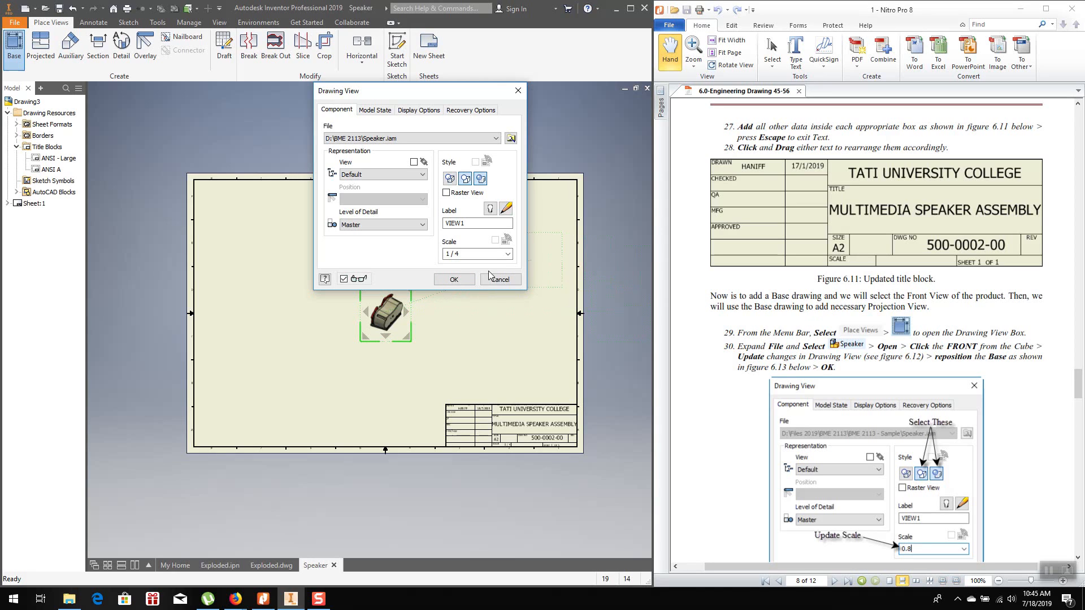
Orient the speaker base view to FRONT
scroll(301, 376, down, 3)
scroll(303, 372, down, 1)
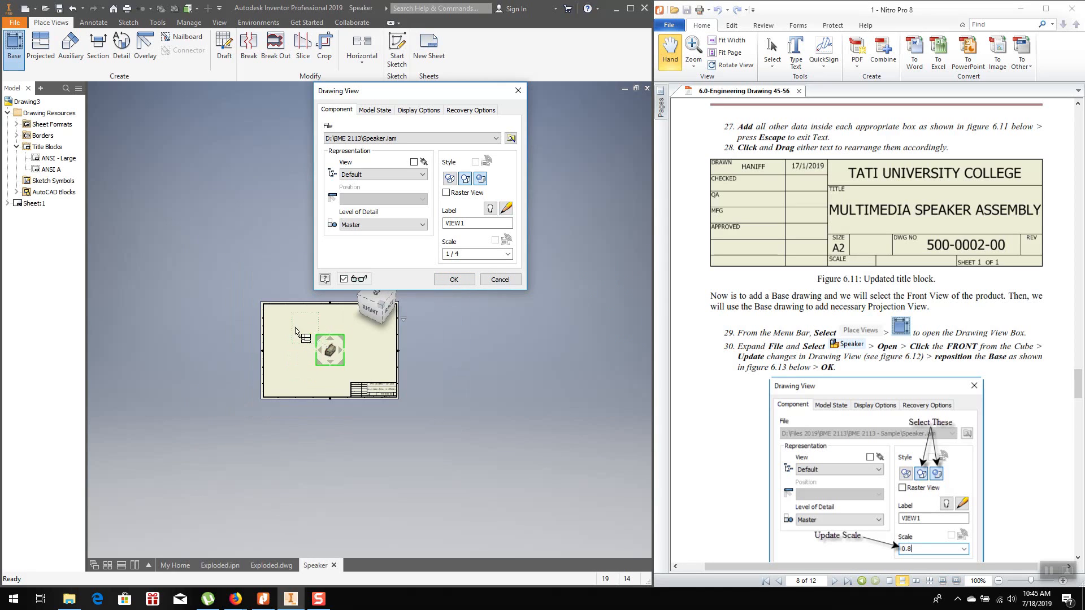
scroll(267, 338, down, 2)
scroll(292, 242, up, 2)
scroll(281, 291, down, 2)
scroll(285, 385, up, 1)
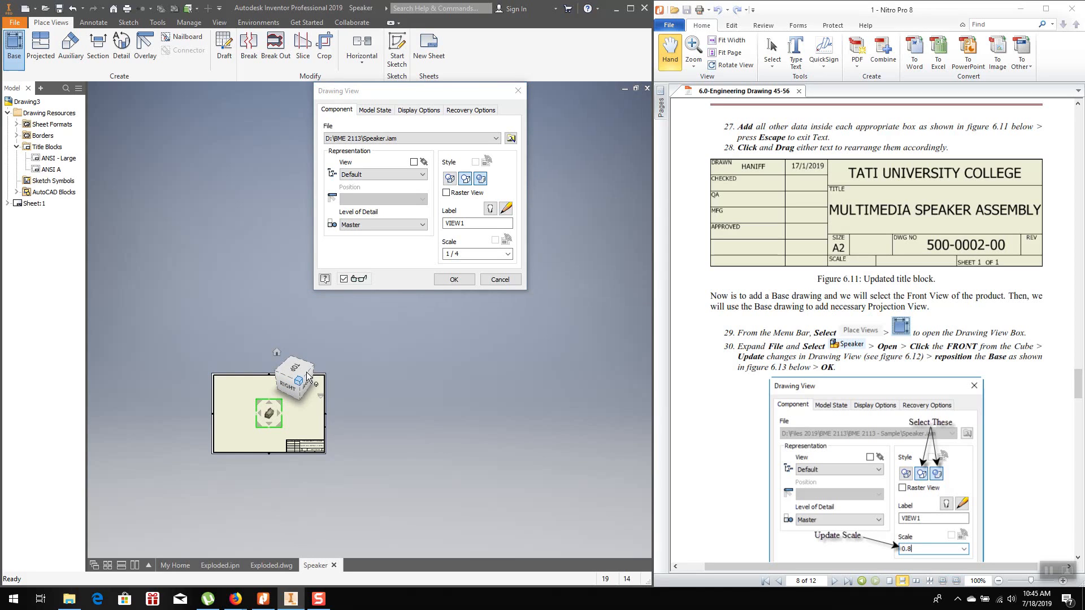
click(283, 385)
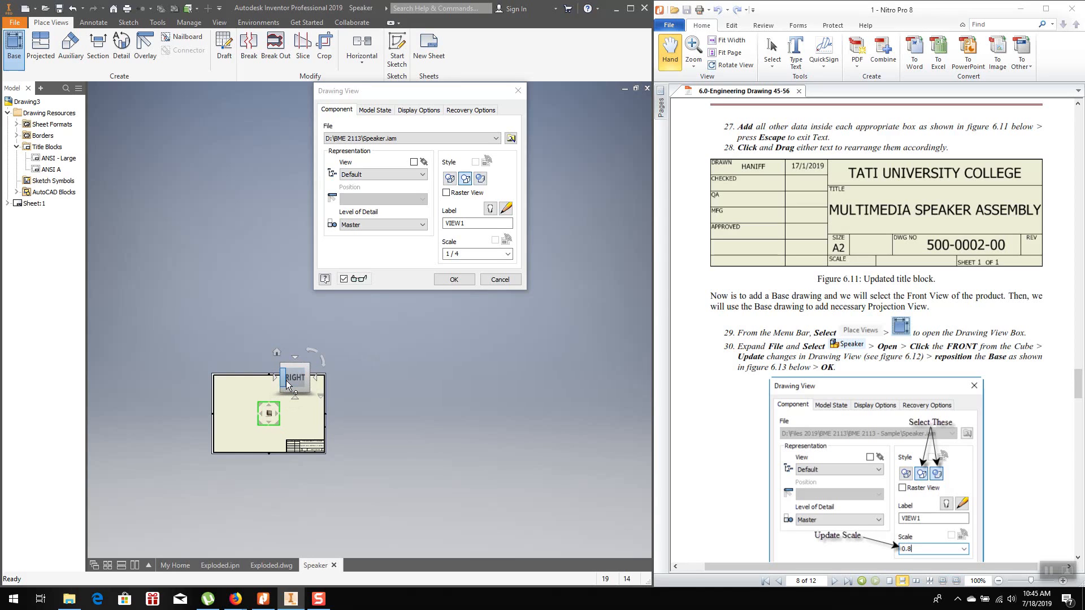
click(275, 378)
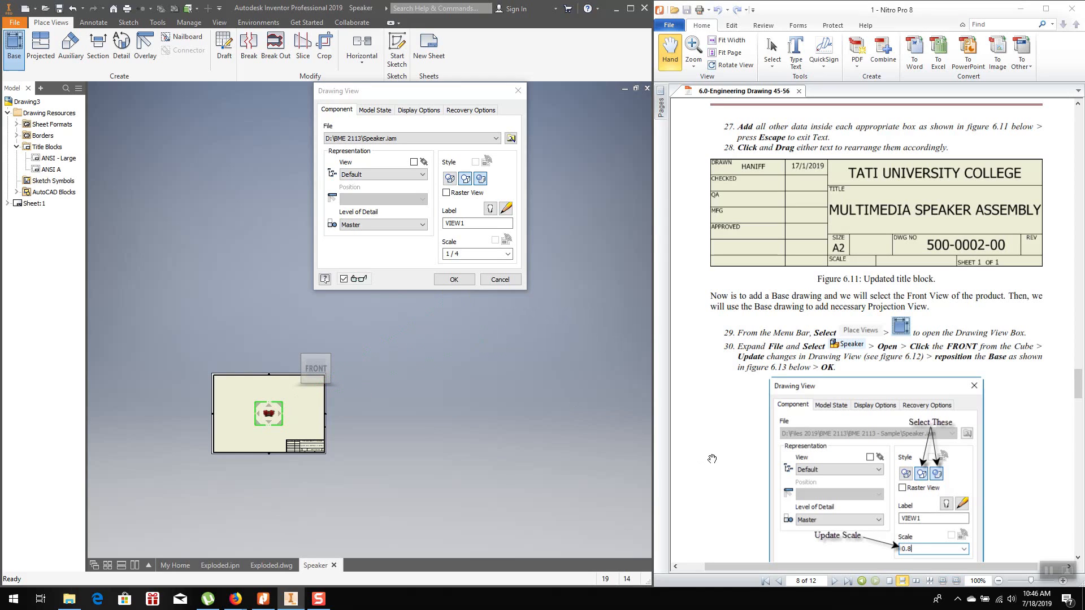
Set the base view scale to 0.8 and create the view on the sheet
scroll(712, 459, down, 2)
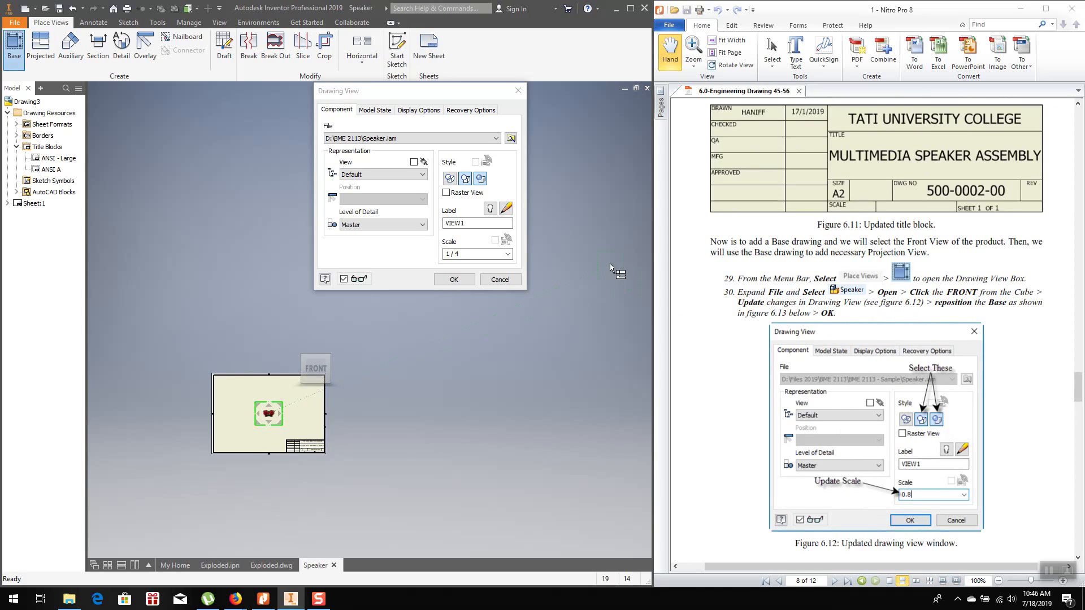
click(467, 254)
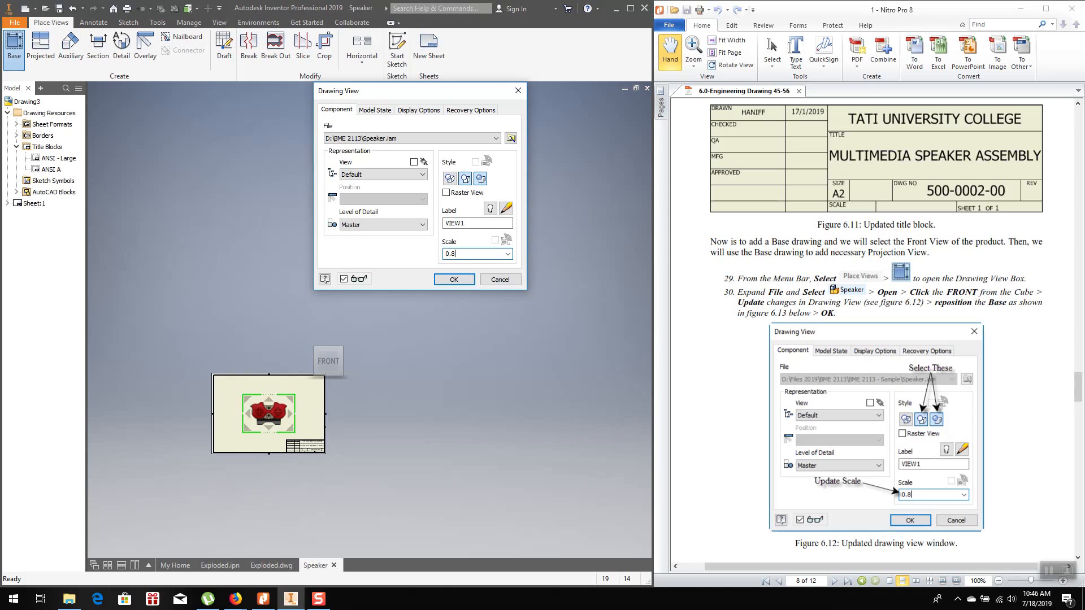
click(454, 280)
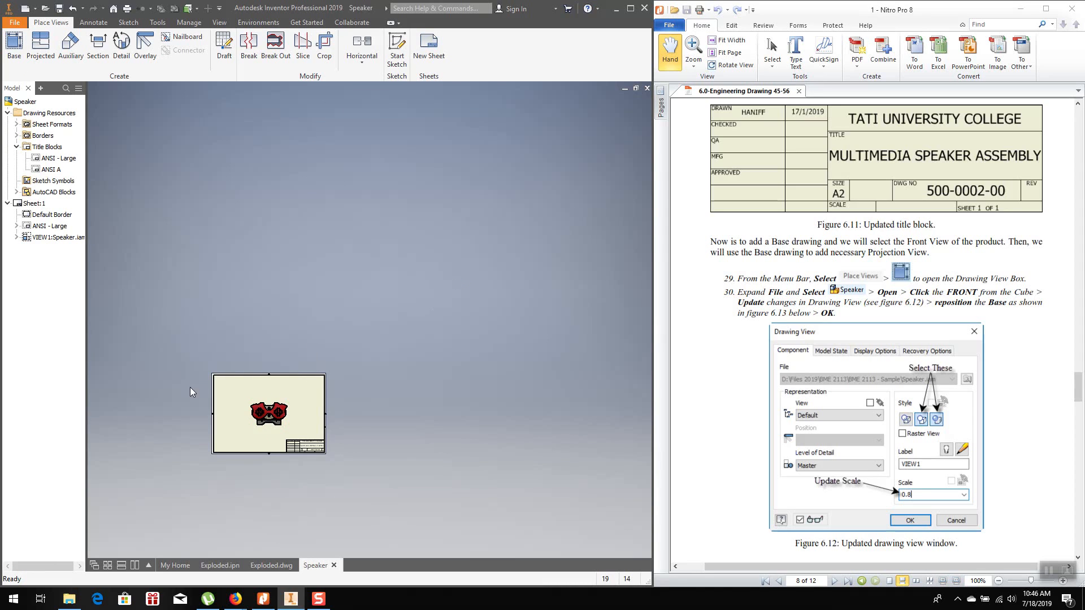
Move the front view of the speaker to the left side of the sheet, as in Figure 6.13
scroll(190, 388, up, 3)
scroll(306, 478, up, 3)
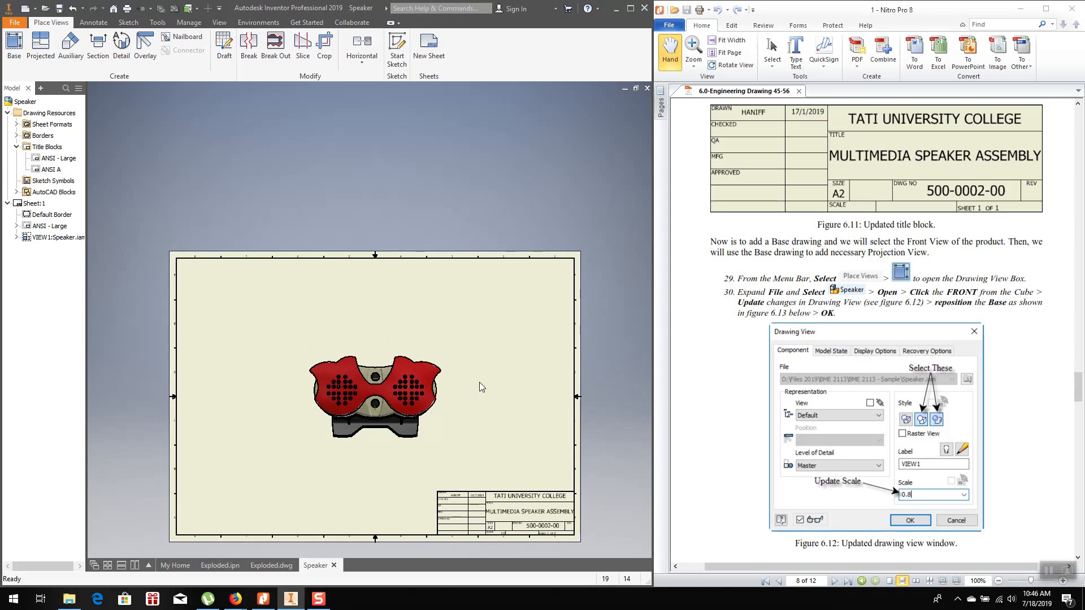
click(755, 350)
scroll(755, 351, down, 5)
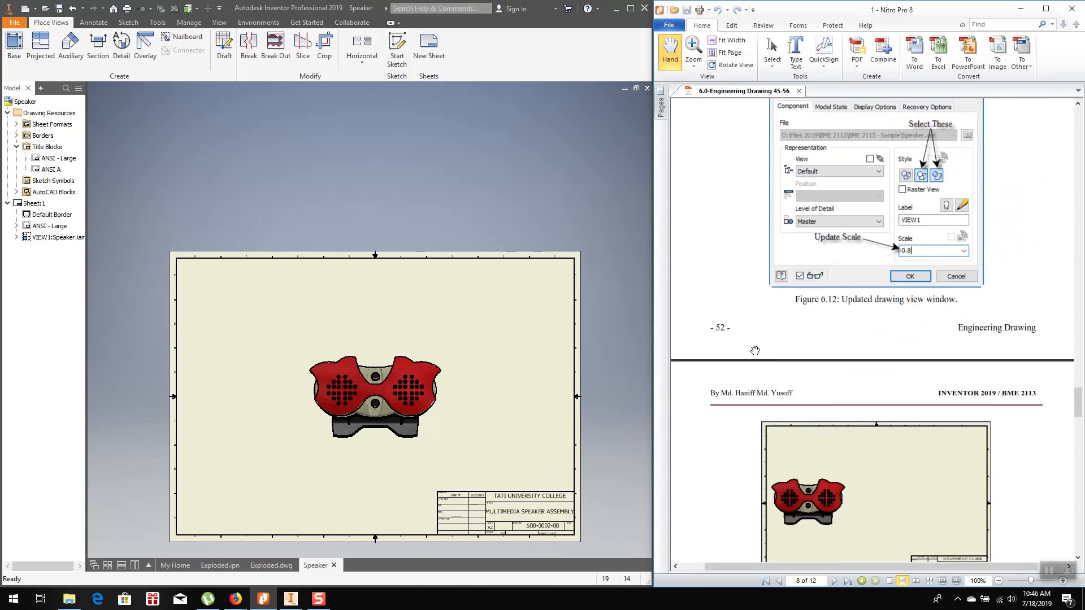
scroll(680, 364, down, 2)
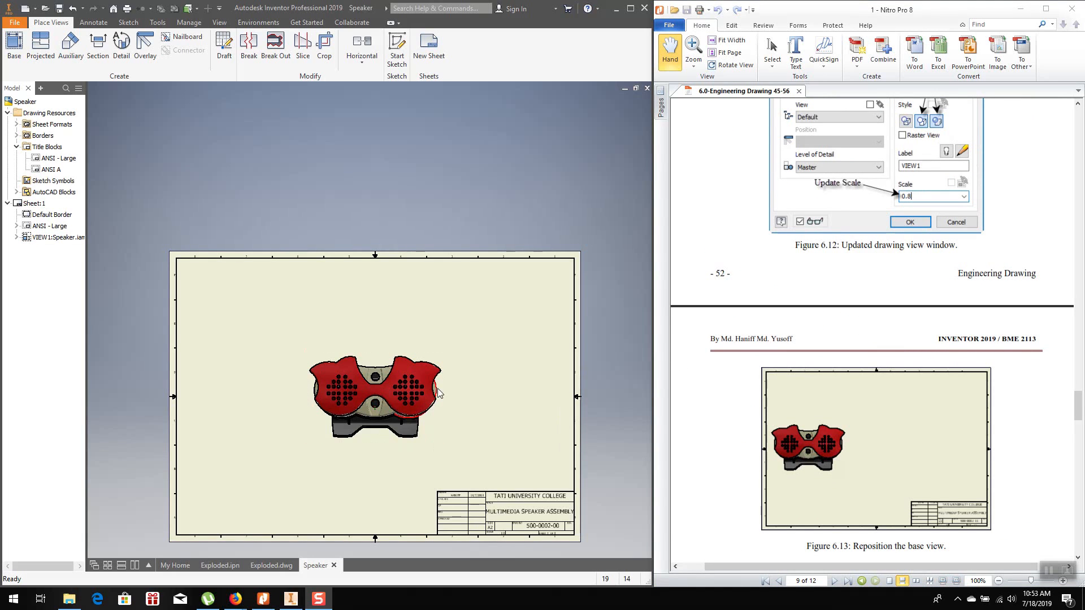
click(443, 395)
drag(446, 399, 314, 394)
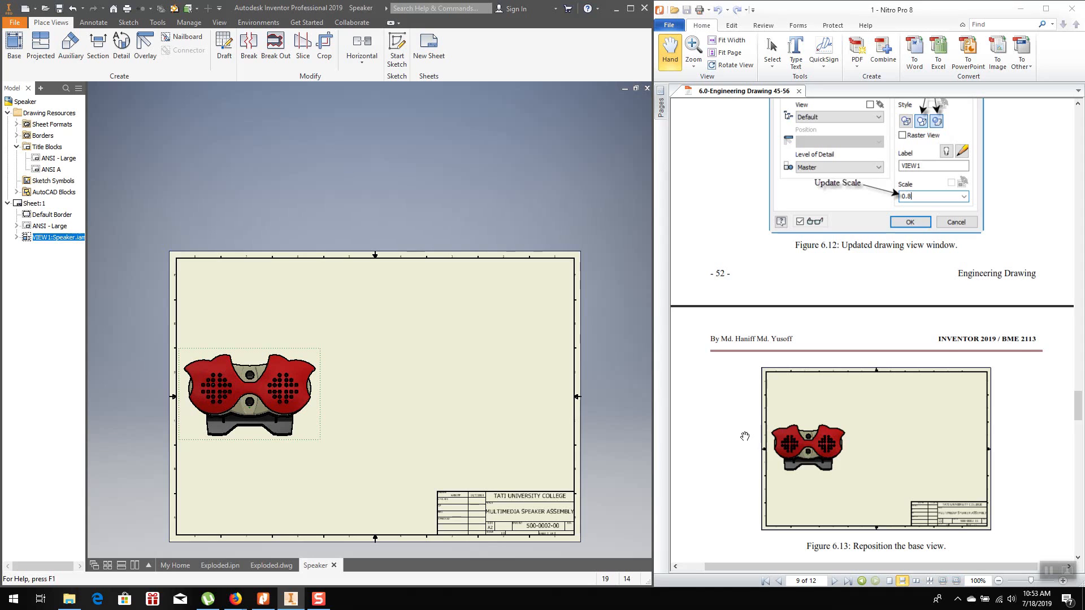
Create a projected top view of the speaker directly above the front view
scroll(739, 433, down, 5)
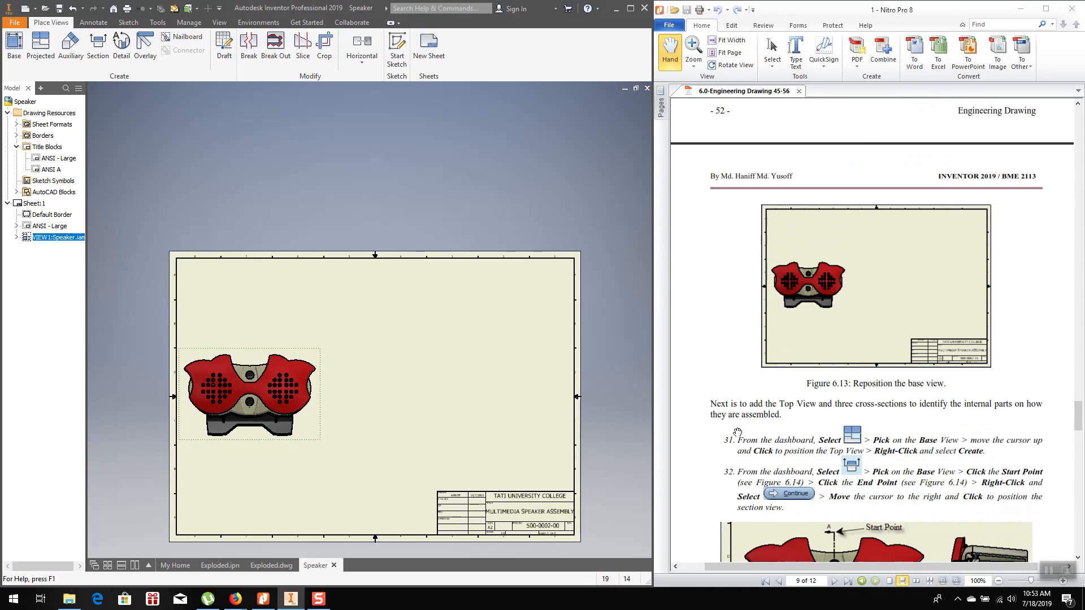
scroll(737, 432, down, 1)
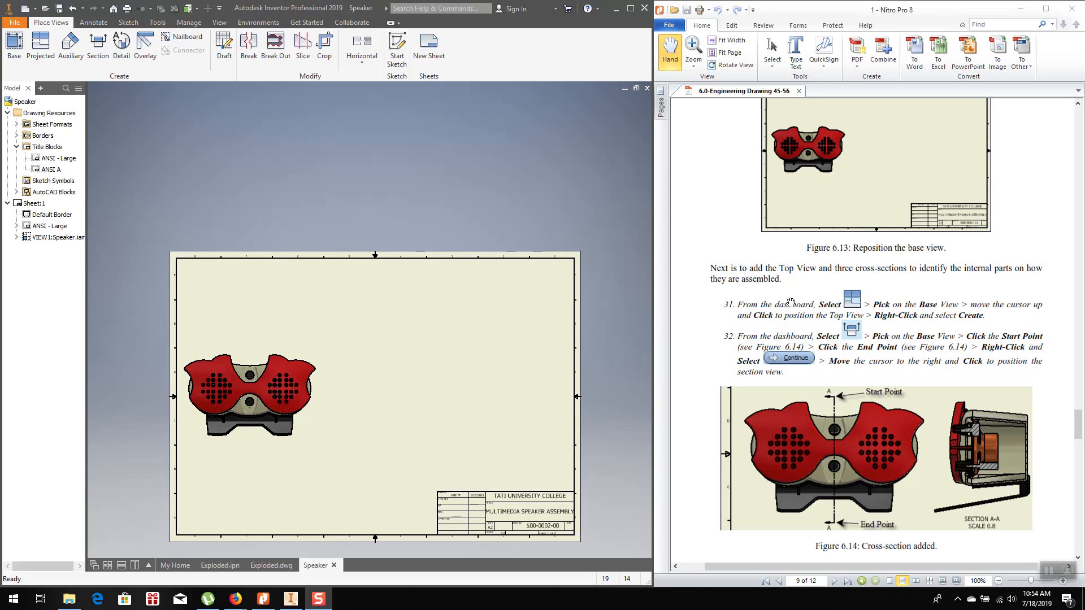
click(31, 39)
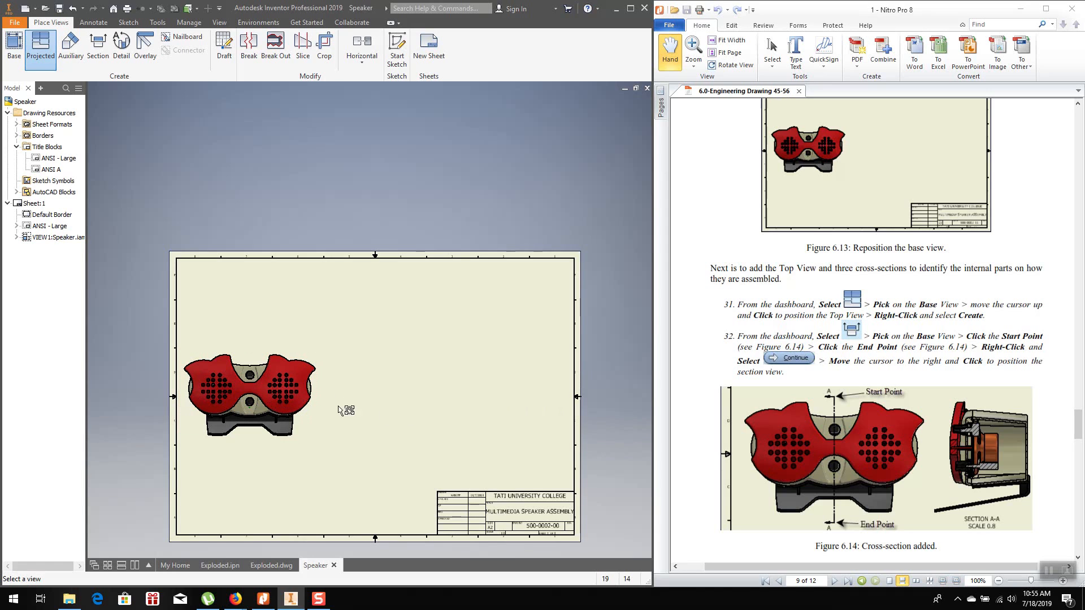
click(314, 394)
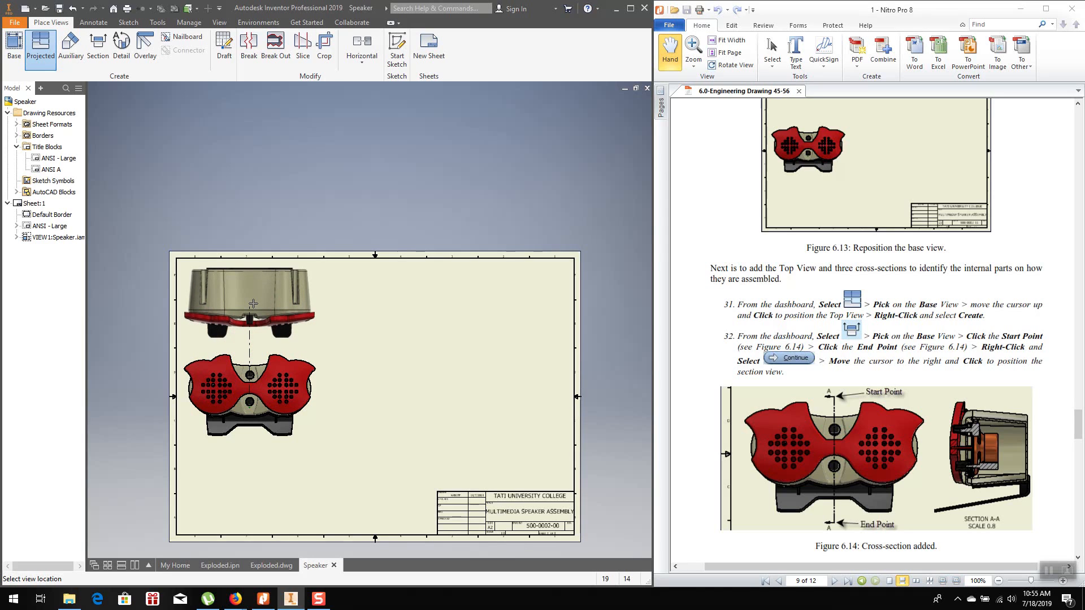
click(253, 304)
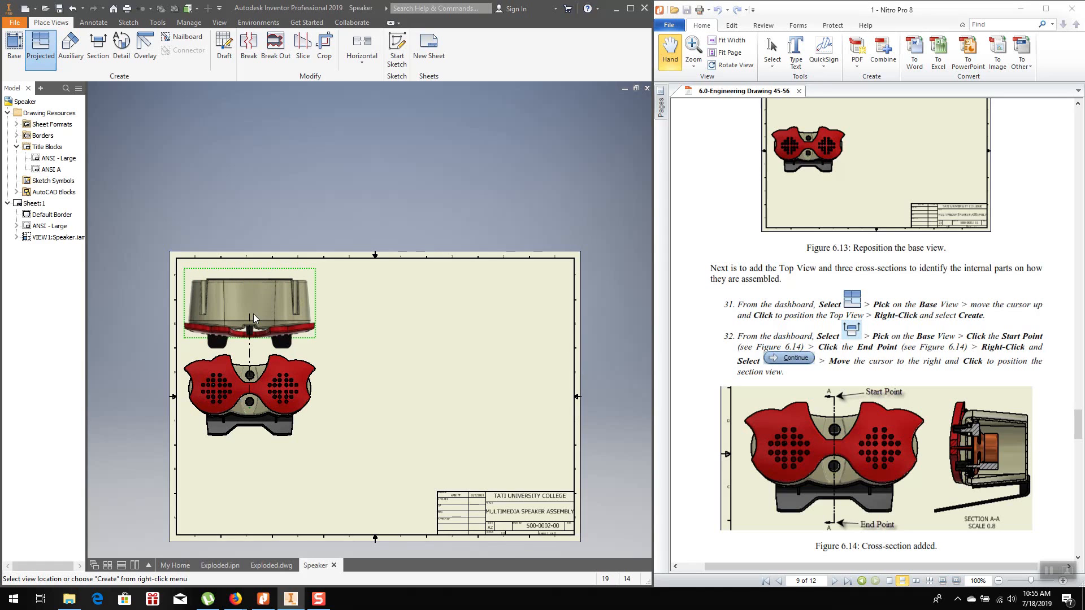
right_click(253, 314)
click(277, 268)
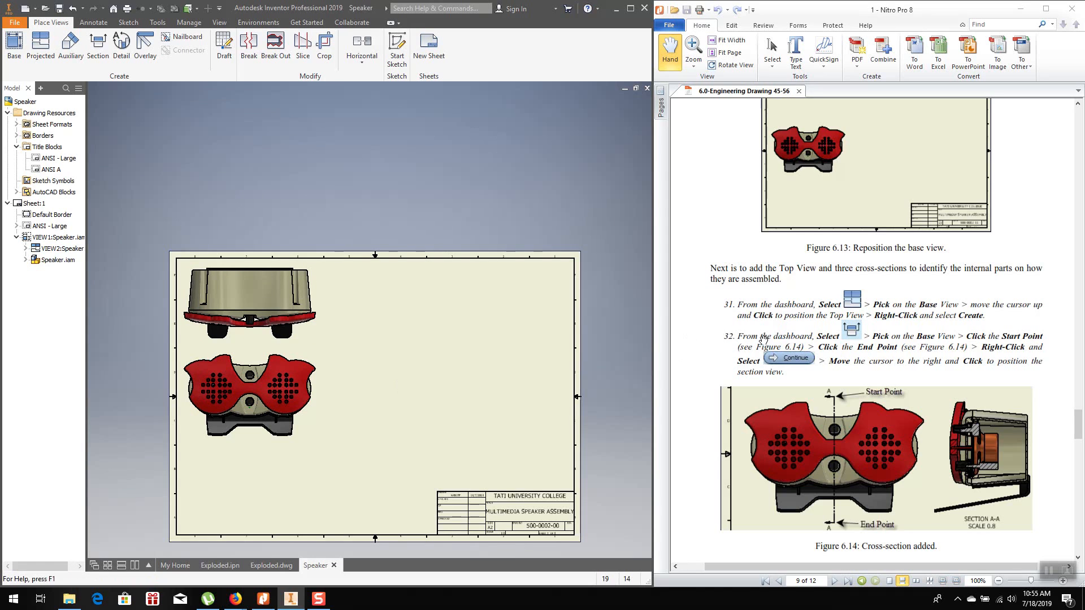
Create Section A-A from the front view with a vertical cutting line through the middle of both buttons, placed to its right
scroll(712, 344, down, 3)
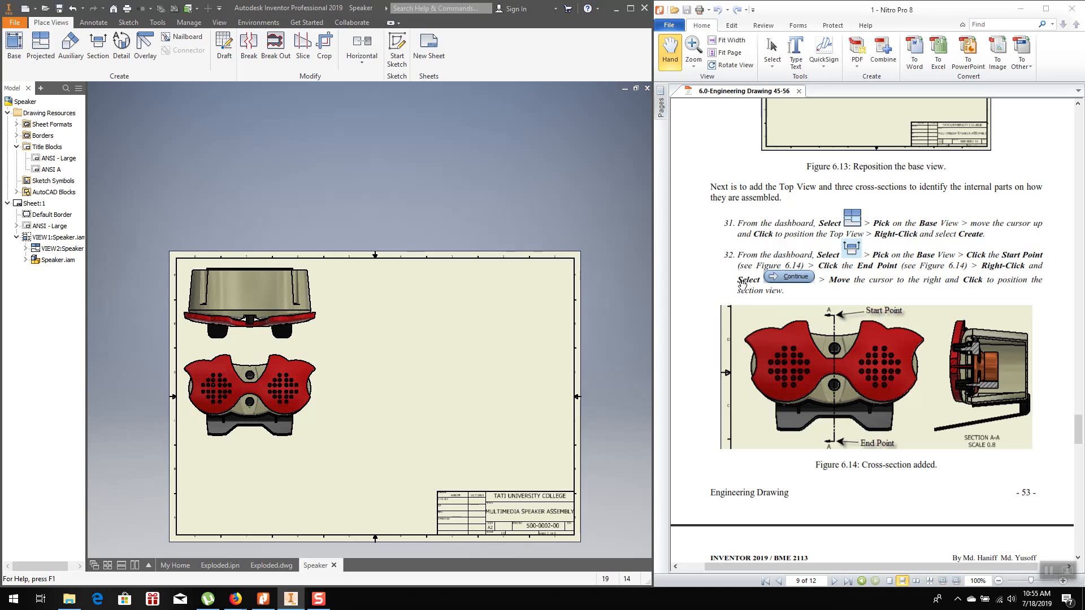
click(96, 48)
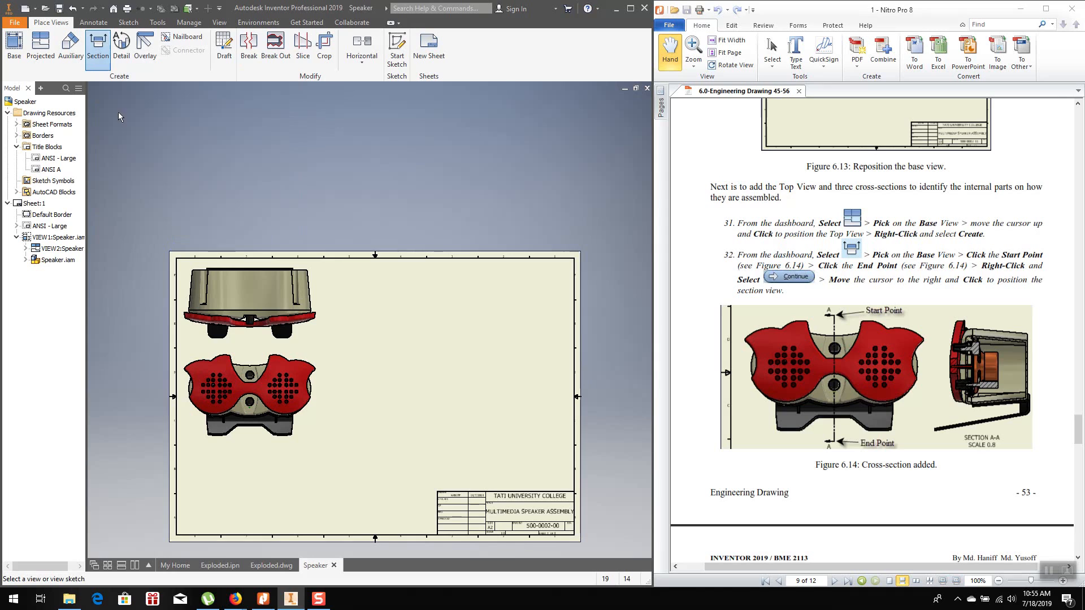
click(309, 388)
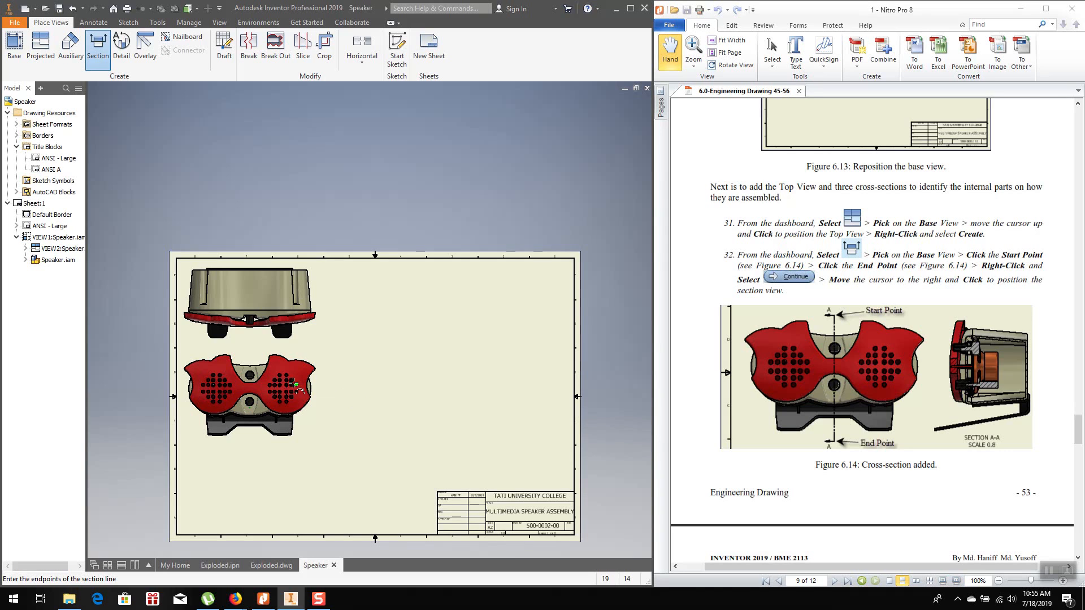
scroll(221, 374, up, 5)
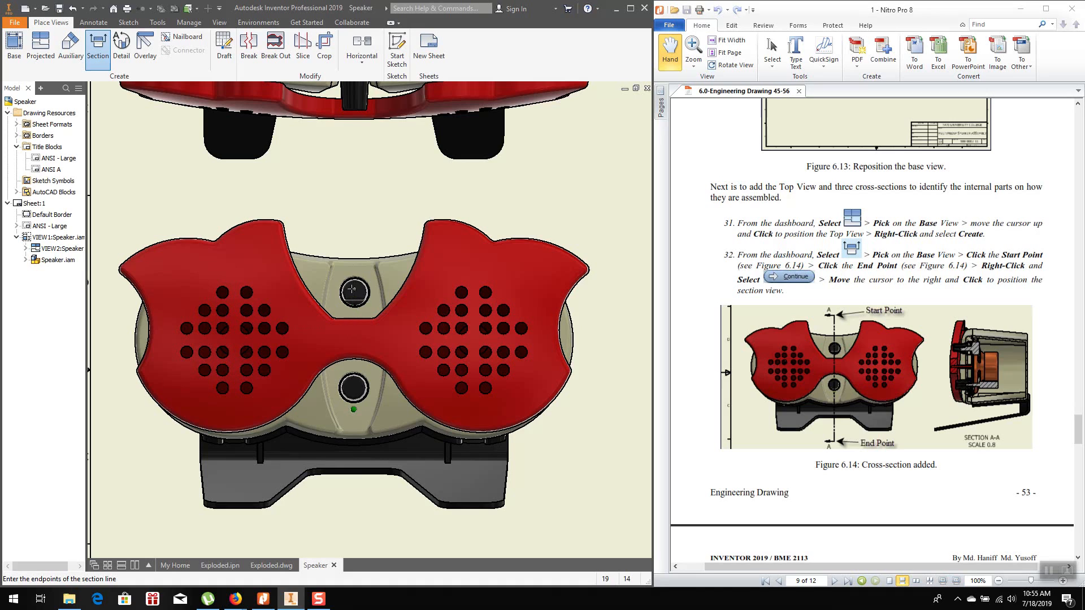
click(353, 206)
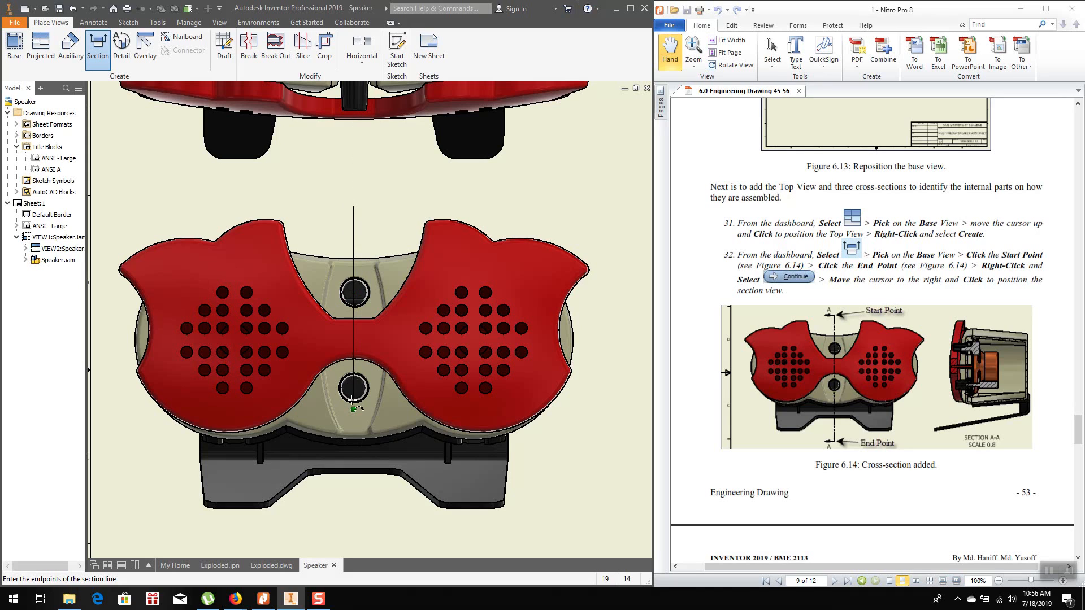
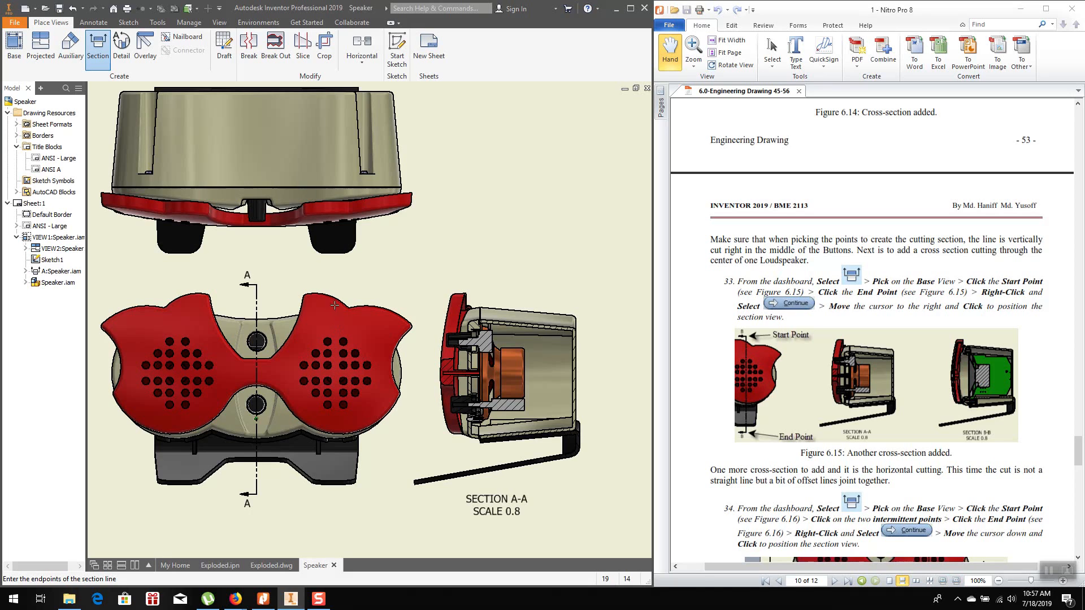
Create Section B-B from a vertical cut through the centre of the front view's right loudspeaker, placed to the right of Section A-A
click(335, 282)
click(333, 505)
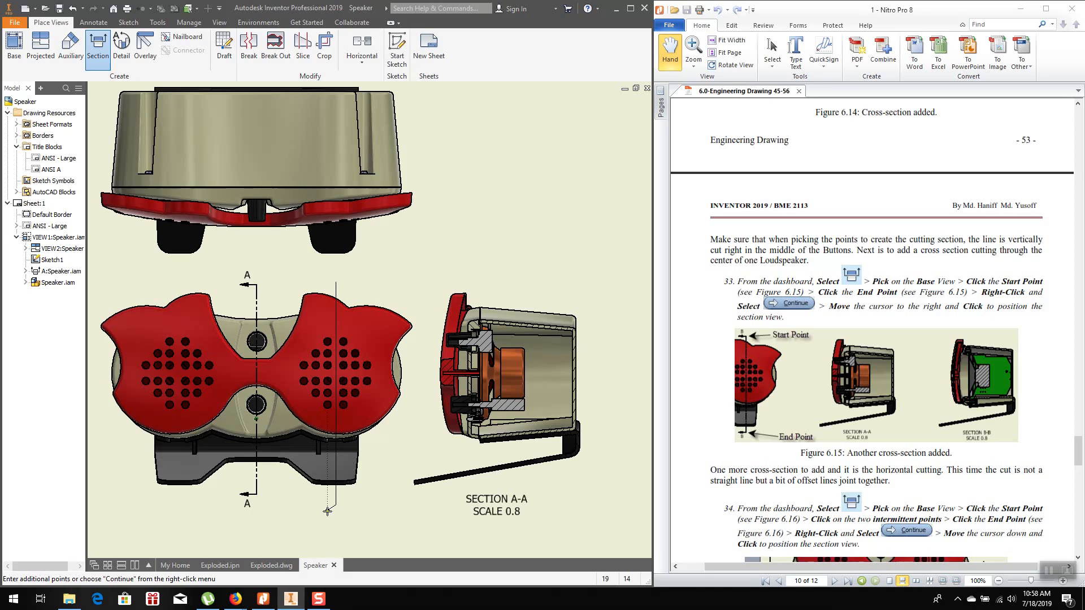
right_click(327, 511)
click(379, 510)
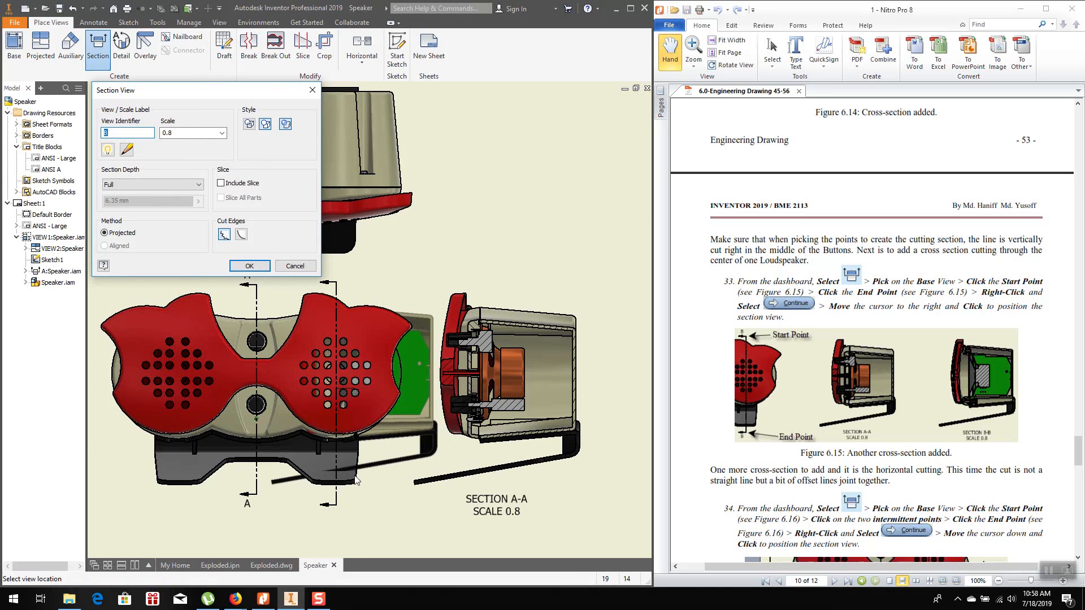
scroll(355, 480, down, 4)
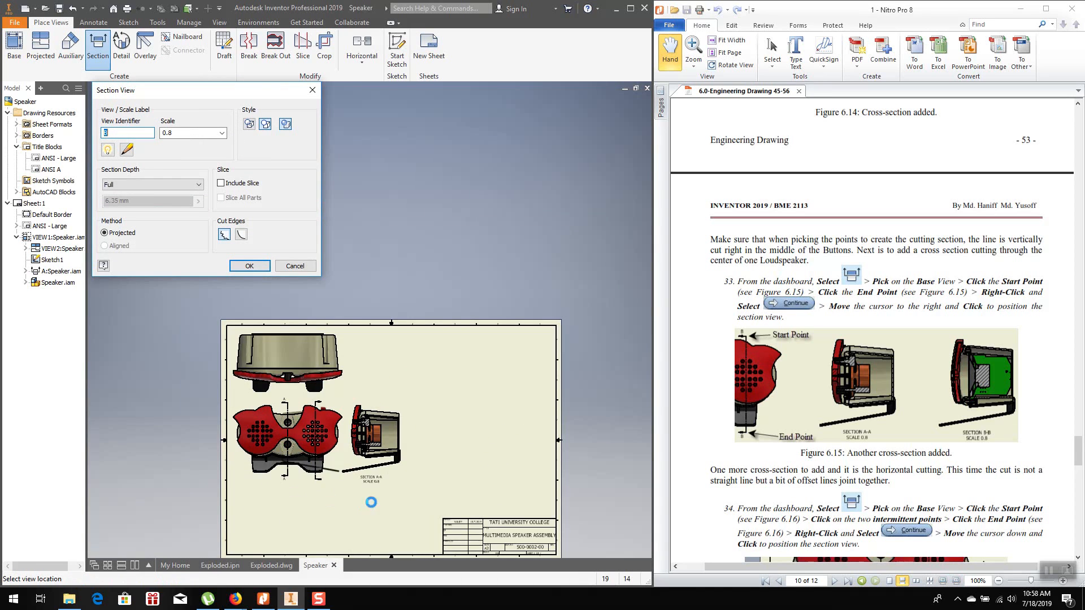
scroll(371, 502, up, 3)
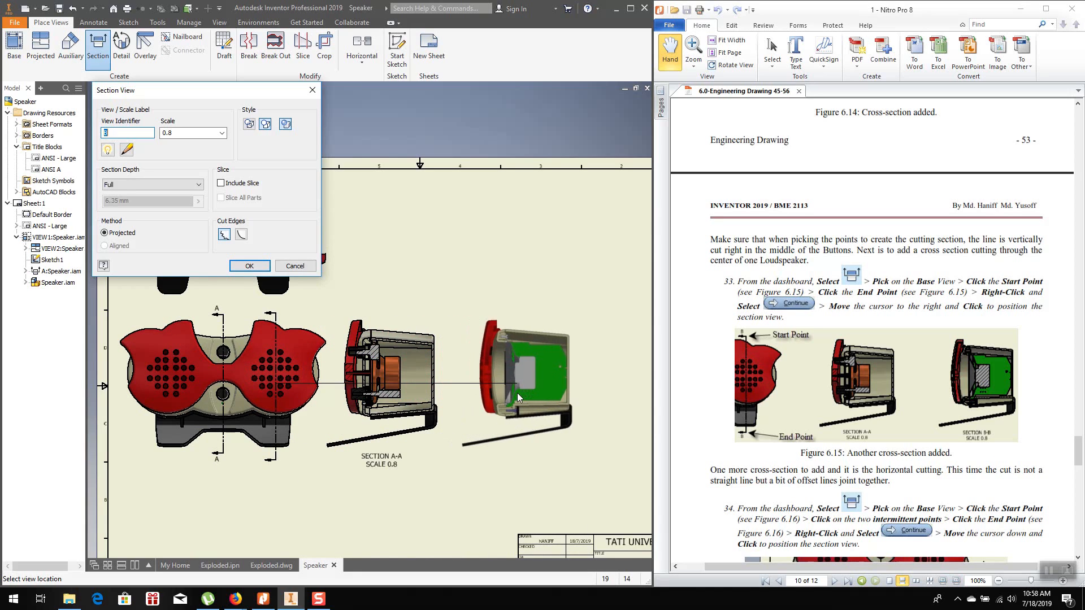
scroll(524, 393, down, 2)
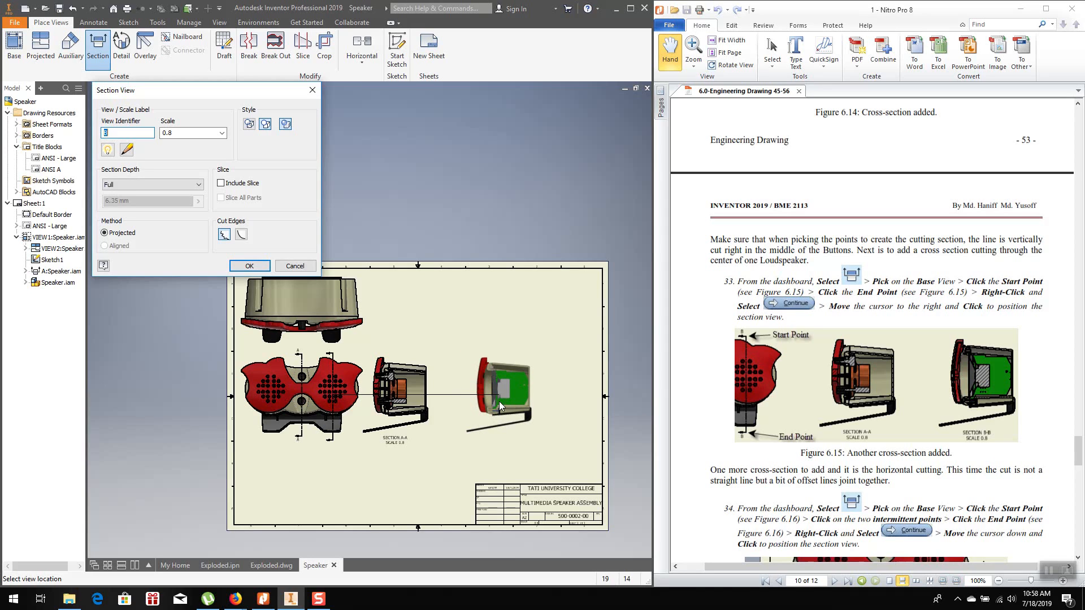
click(502, 401)
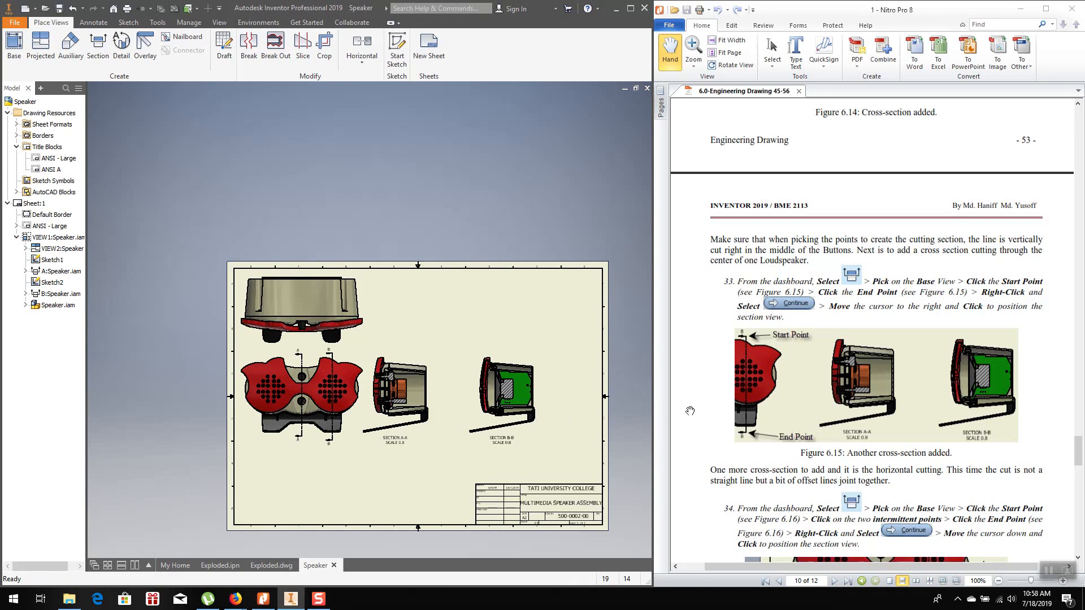
Define a stepped horizontal section line across the front view's loudspeakers, with the offset between the two buttons, as in Figure 6.16
scroll(690, 403, down, 1)
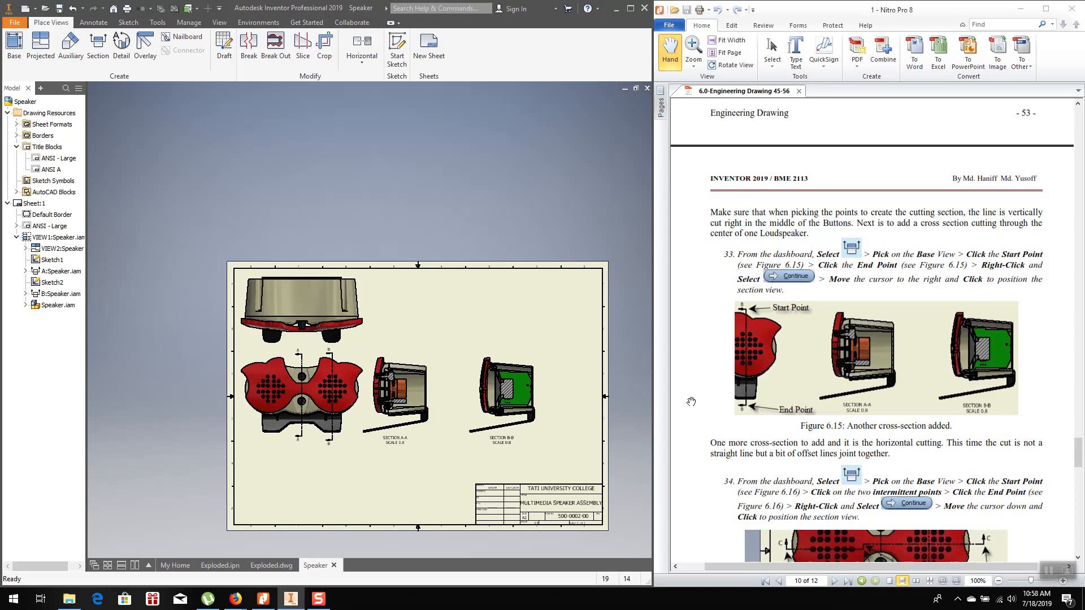
scroll(715, 441, down, 2)
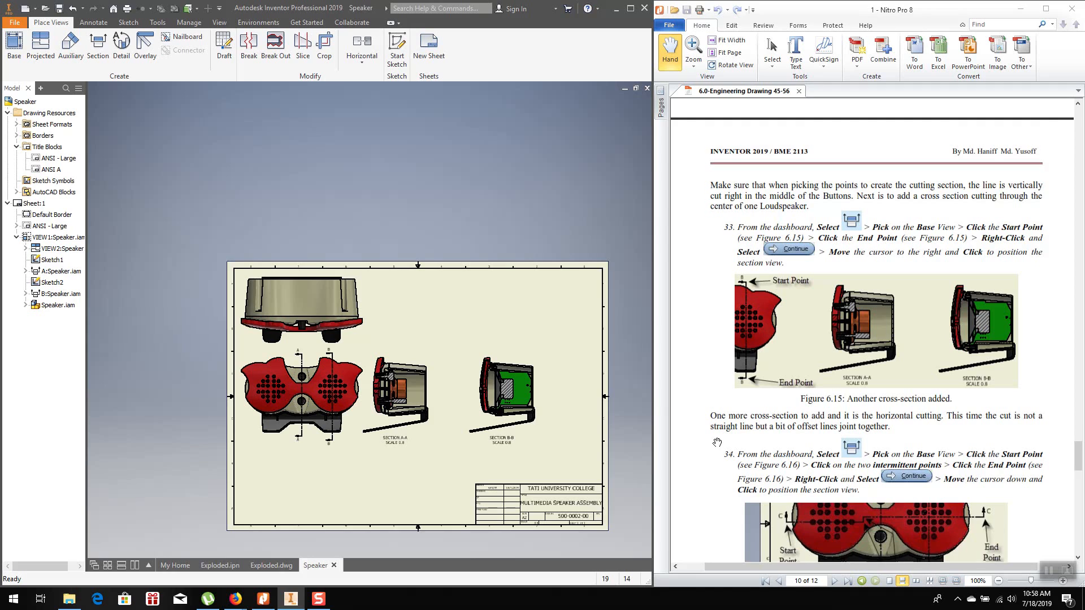
scroll(730, 415, down, 4)
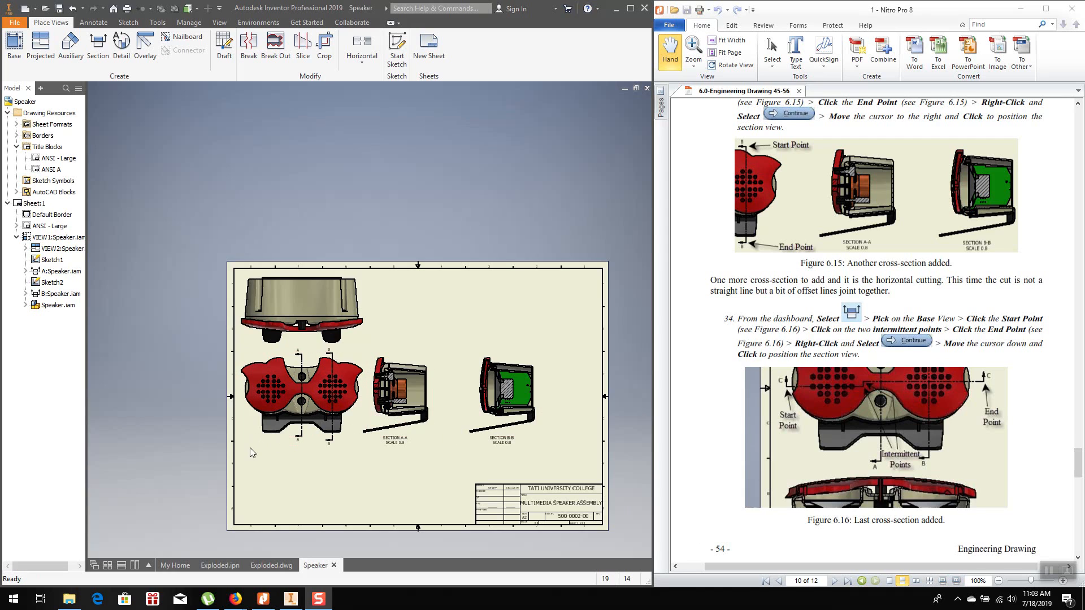
scroll(250, 447, up, 5)
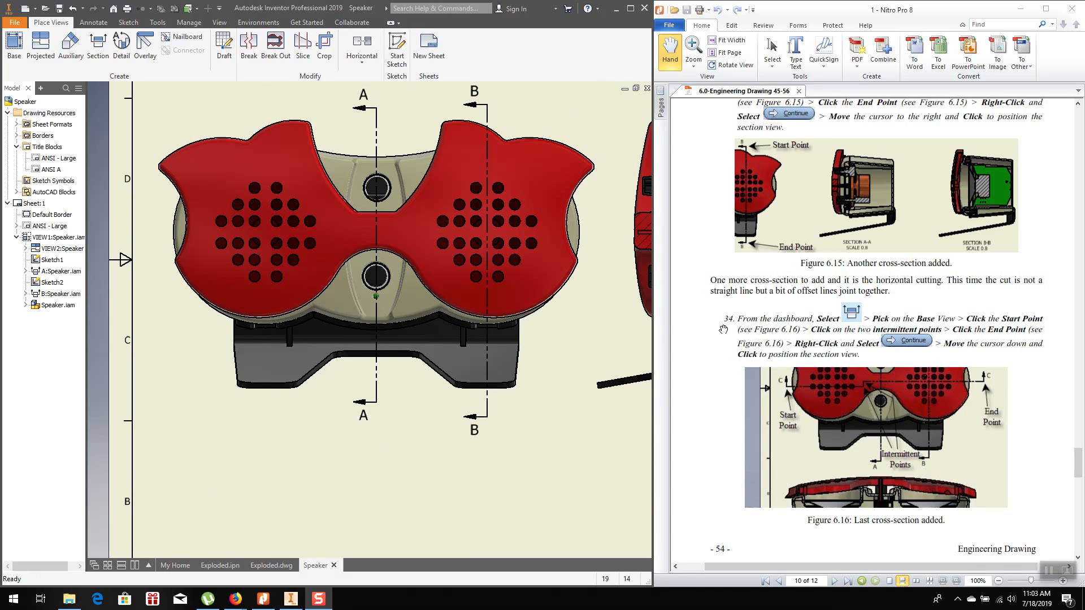
click(102, 59)
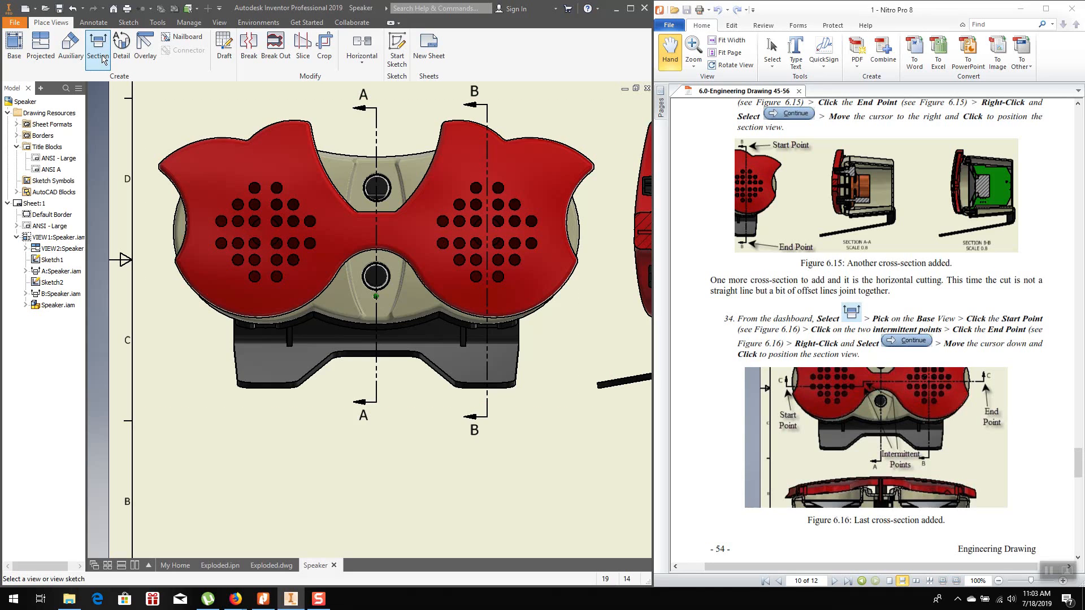
click(218, 340)
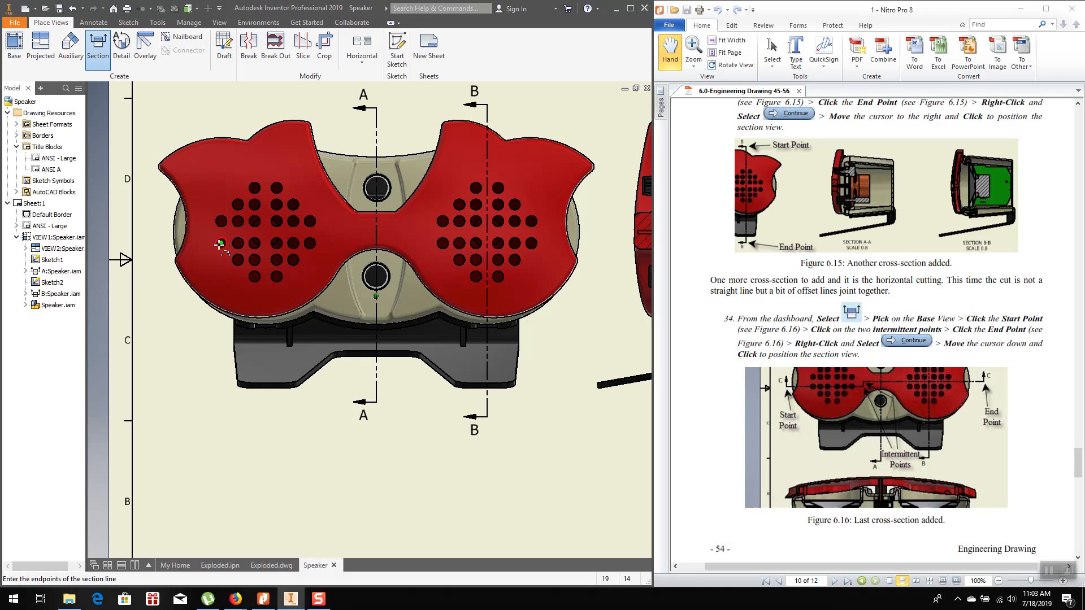
click(159, 243)
click(339, 243)
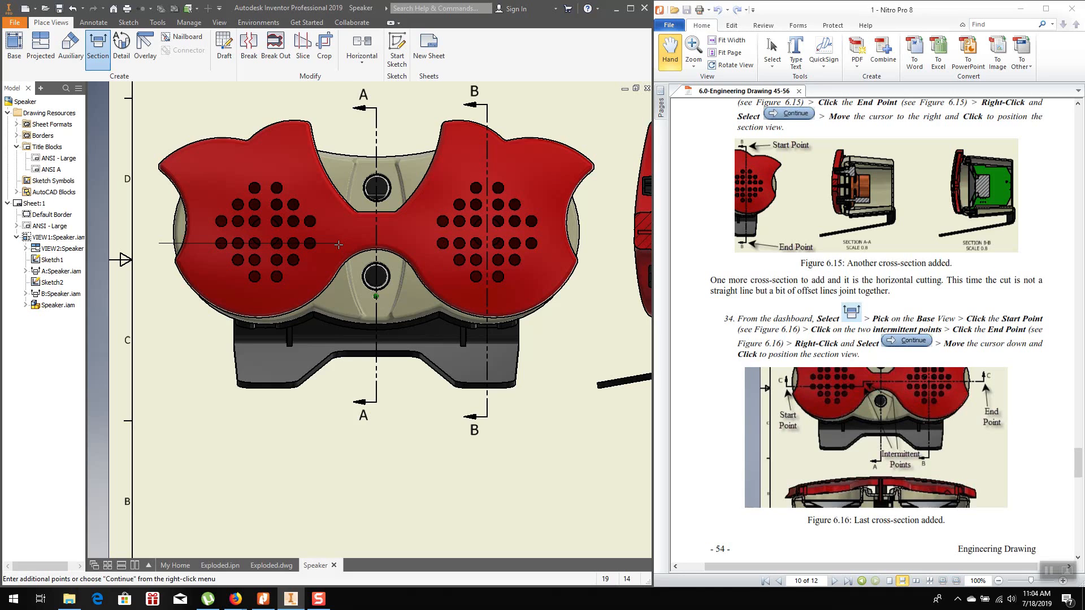
click(339, 233)
right_click(615, 230)
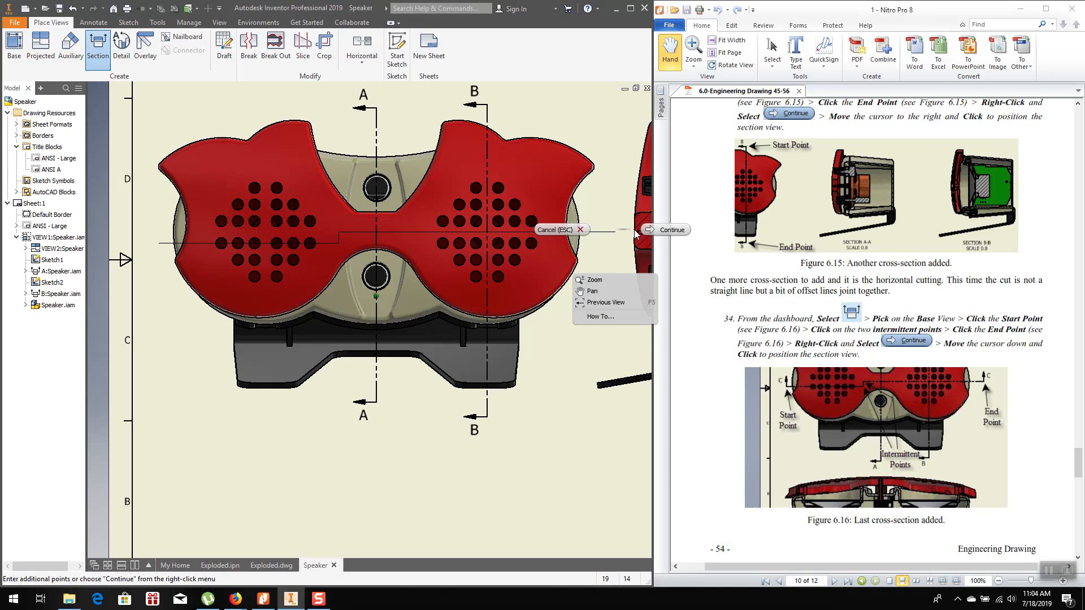
click(660, 229)
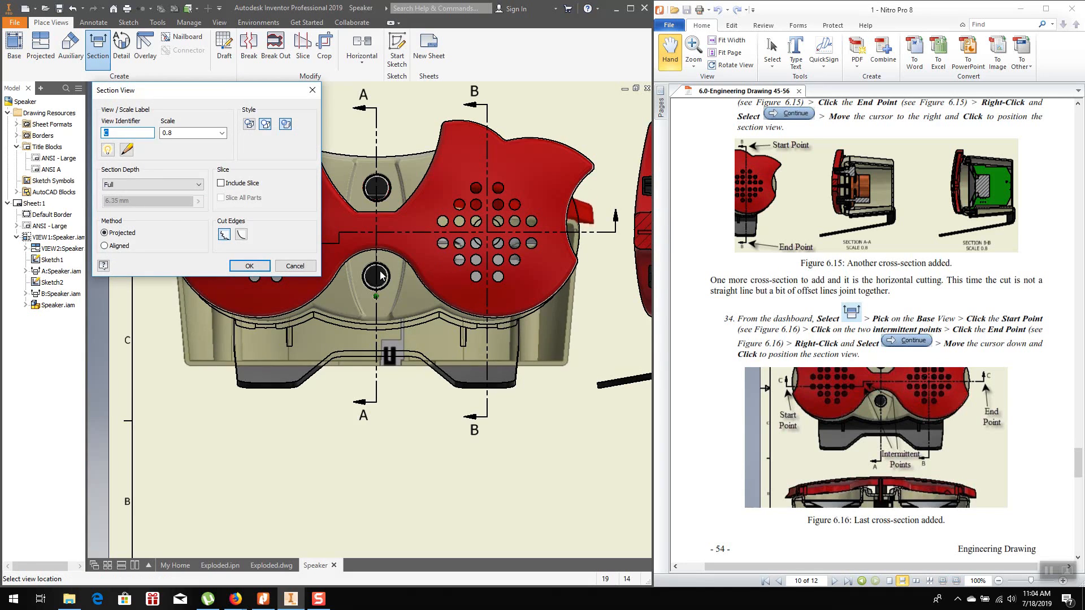
Place the horizontal section view below the front view and shift it slightly upward so its label clears the sheet border
scroll(380, 277, up, 3)
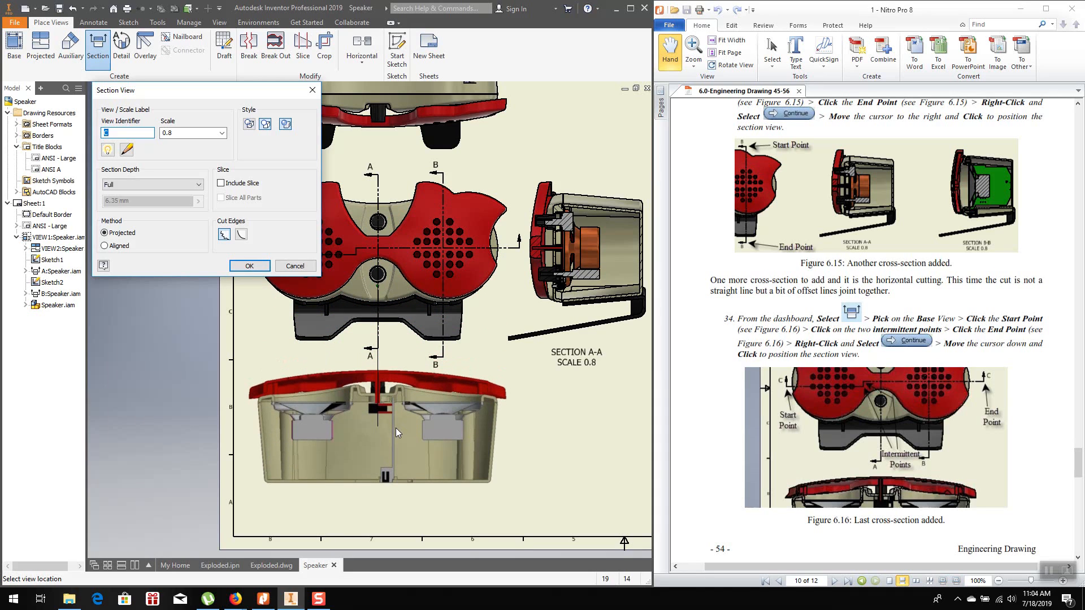
click(394, 458)
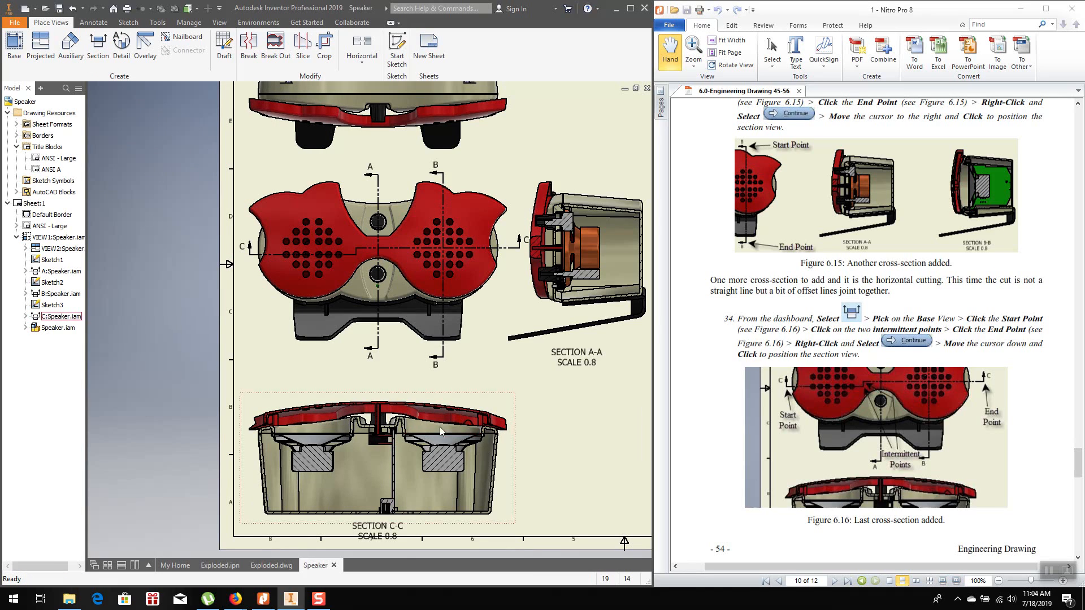
drag(463, 396, 464, 391)
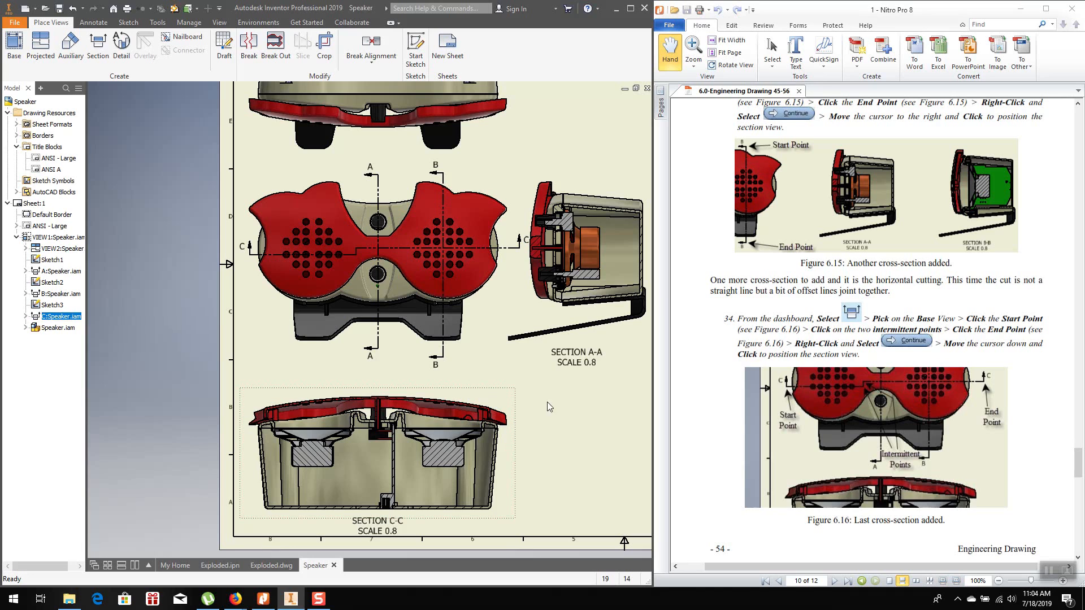
Move the Section B-B and Section A-A views farther right to space them out on the sheet
scroll(314, 350, down, 3)
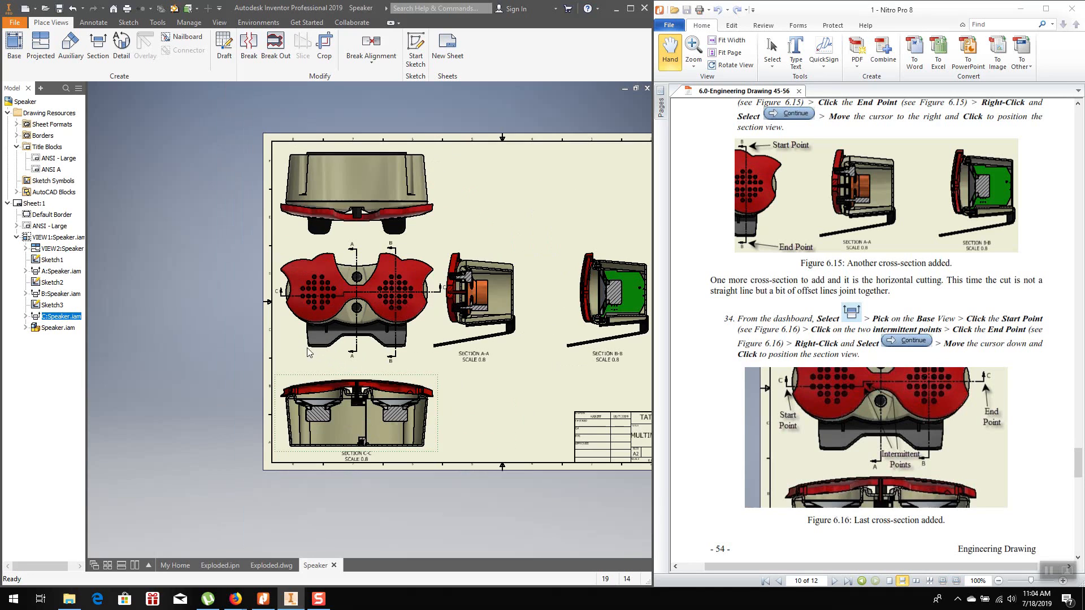
scroll(240, 328, down, 2)
scroll(447, 328, up, 3)
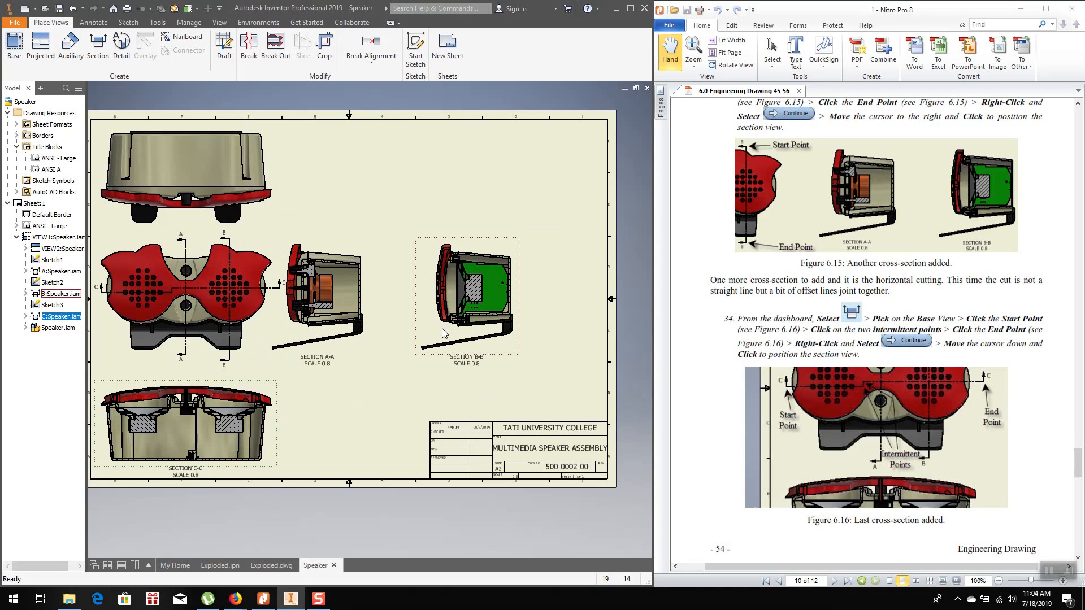
drag(444, 245, 479, 244)
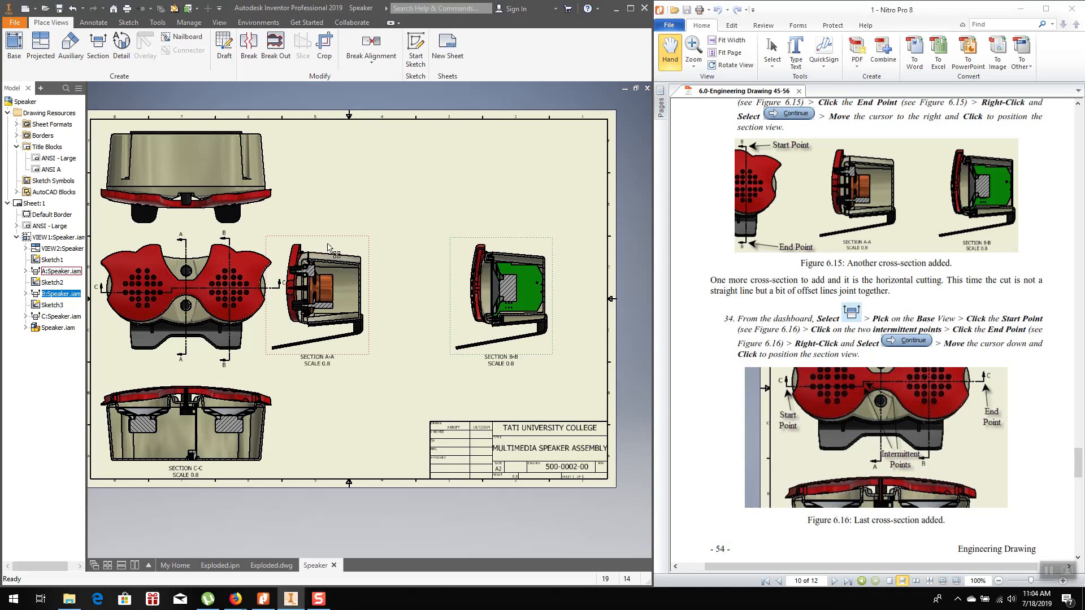
drag(328, 242, 381, 247)
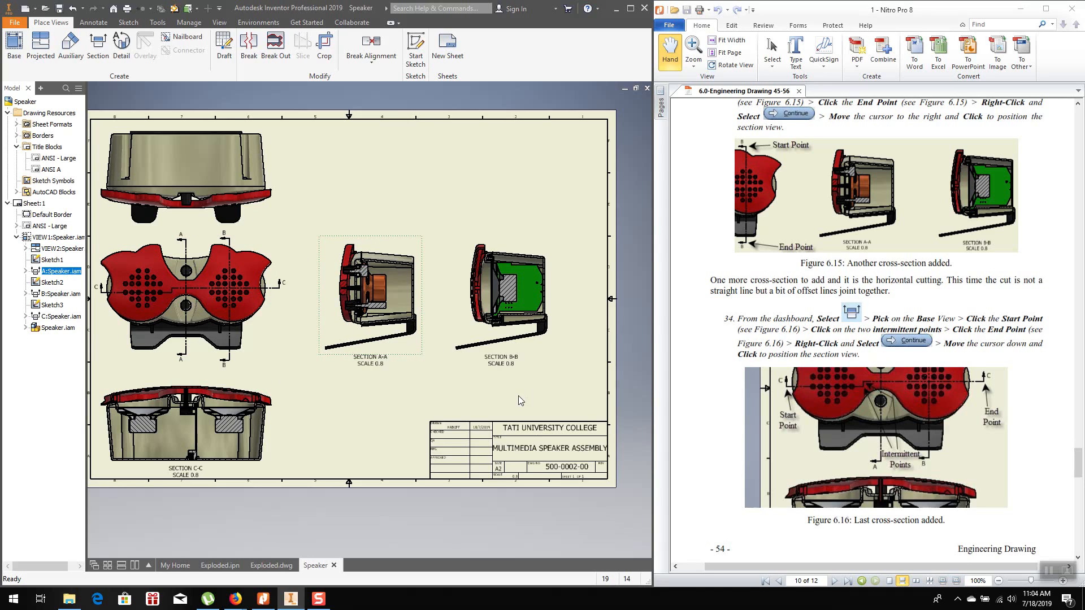
Try to shift the B-B section line sideways on the front view
scroll(711, 383, down, 3)
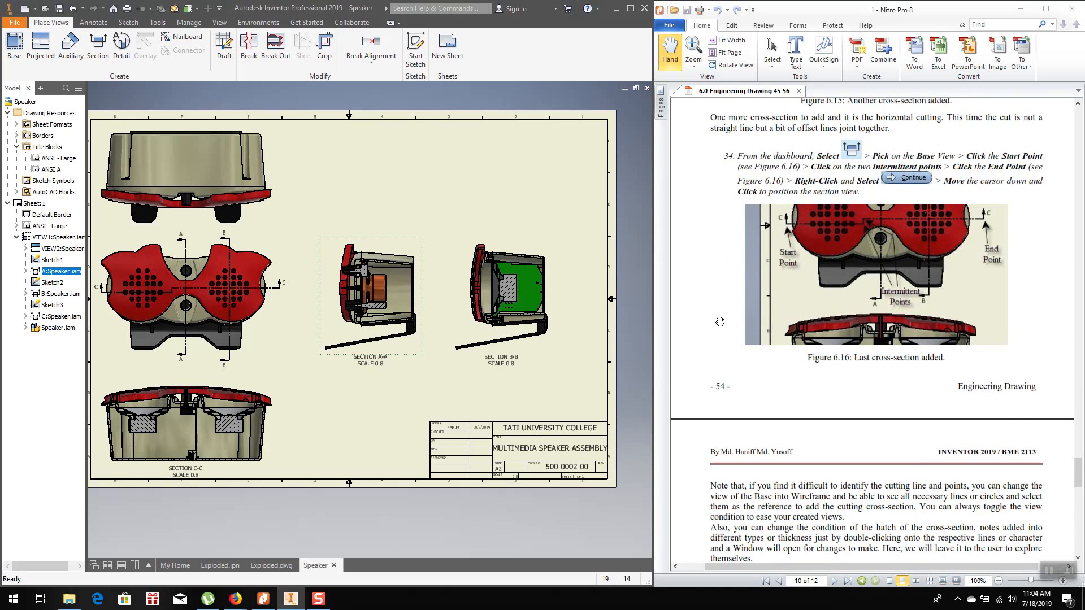
scroll(723, 334, down, 3)
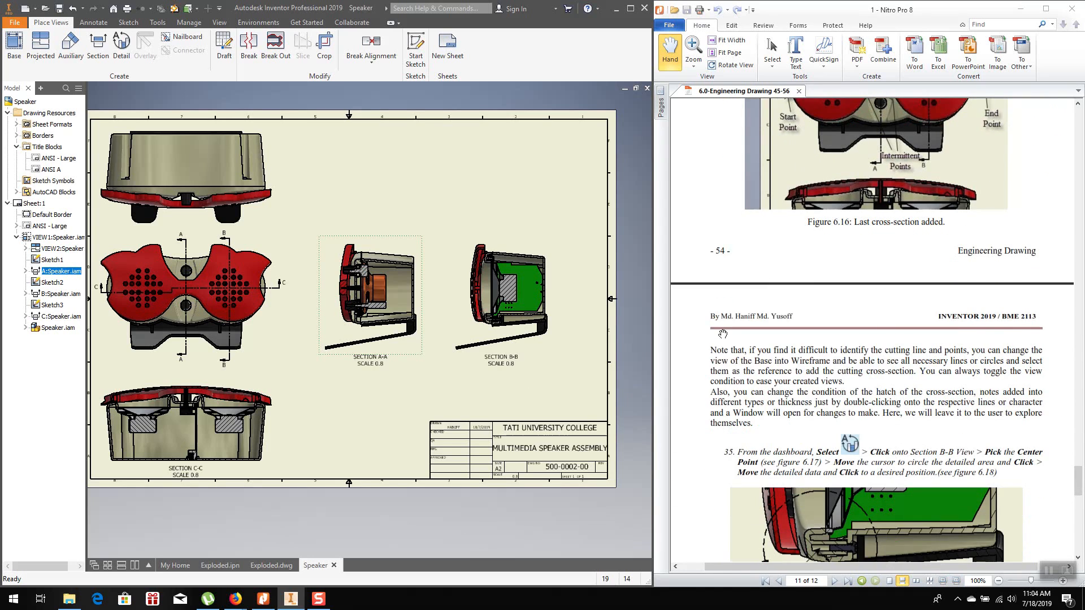
scroll(722, 334, down, 5)
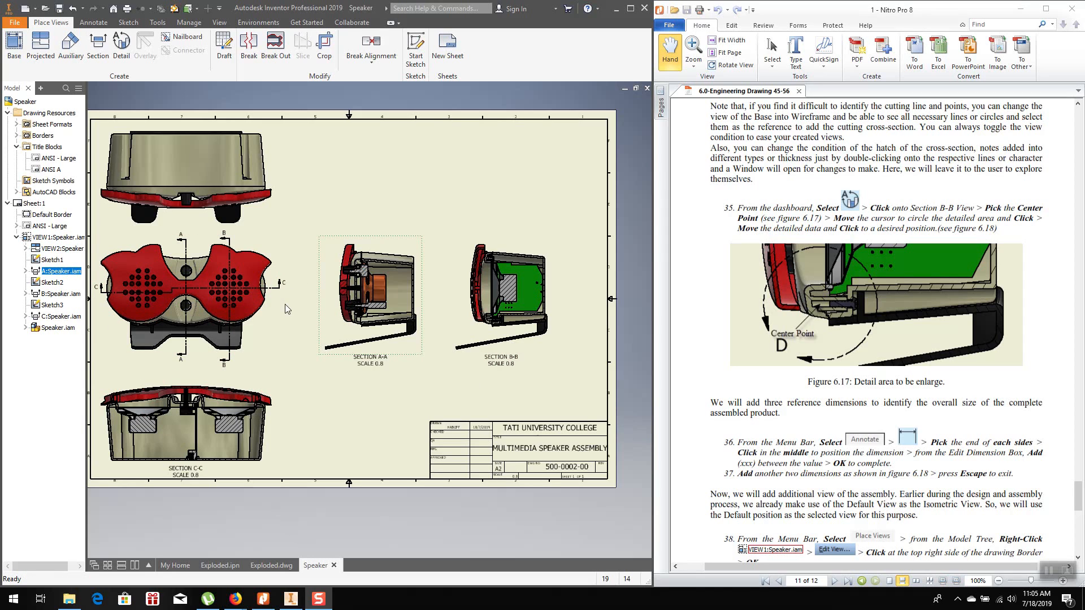
drag(235, 312, 228, 326)
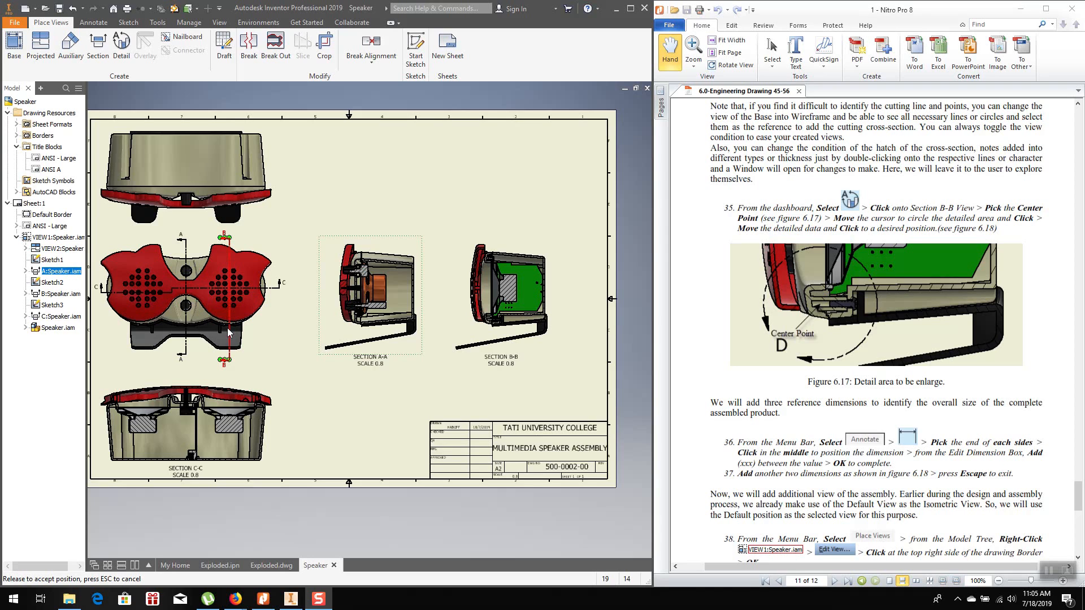
drag(228, 332, 229, 332)
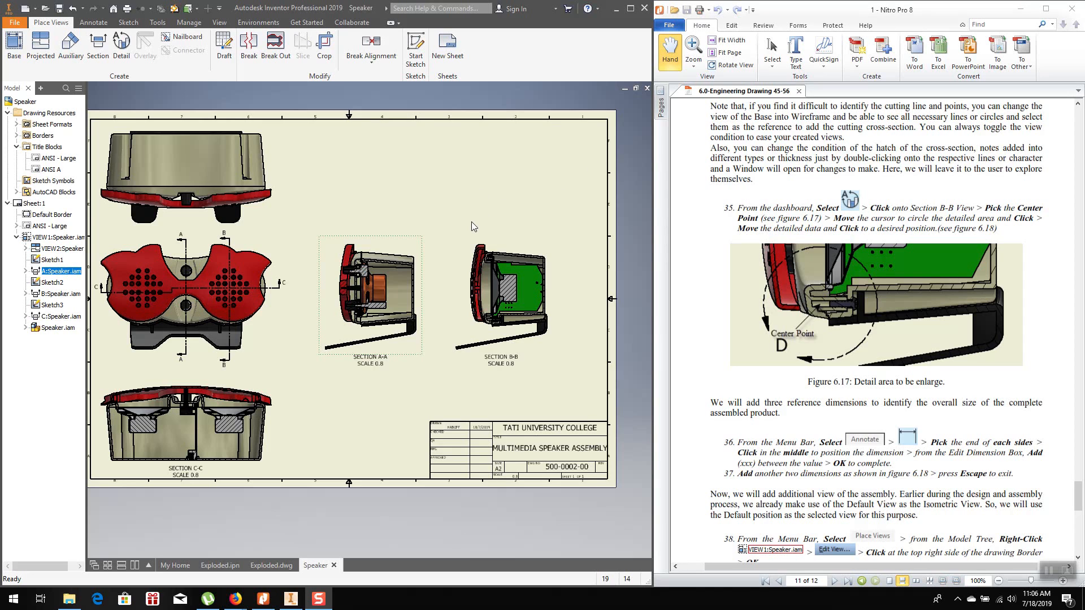
Create circular detail view D at 1.60:1 around Section B-B's lower front corner, as in Figure 6.17, and place it above Section A-A
scroll(534, 161, up, 3)
scroll(484, 186, down, 2)
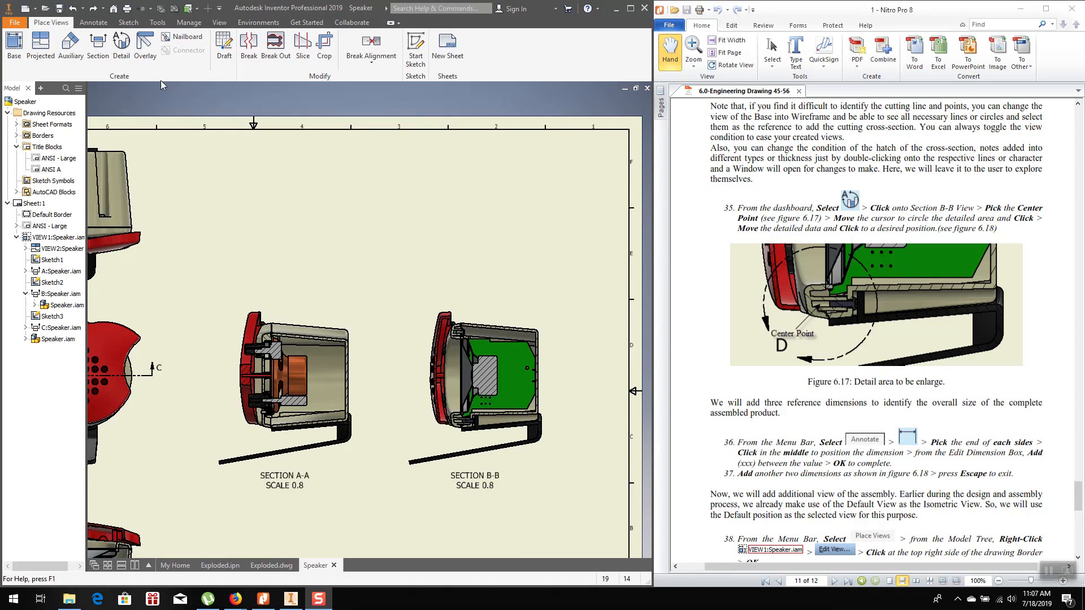
click(121, 46)
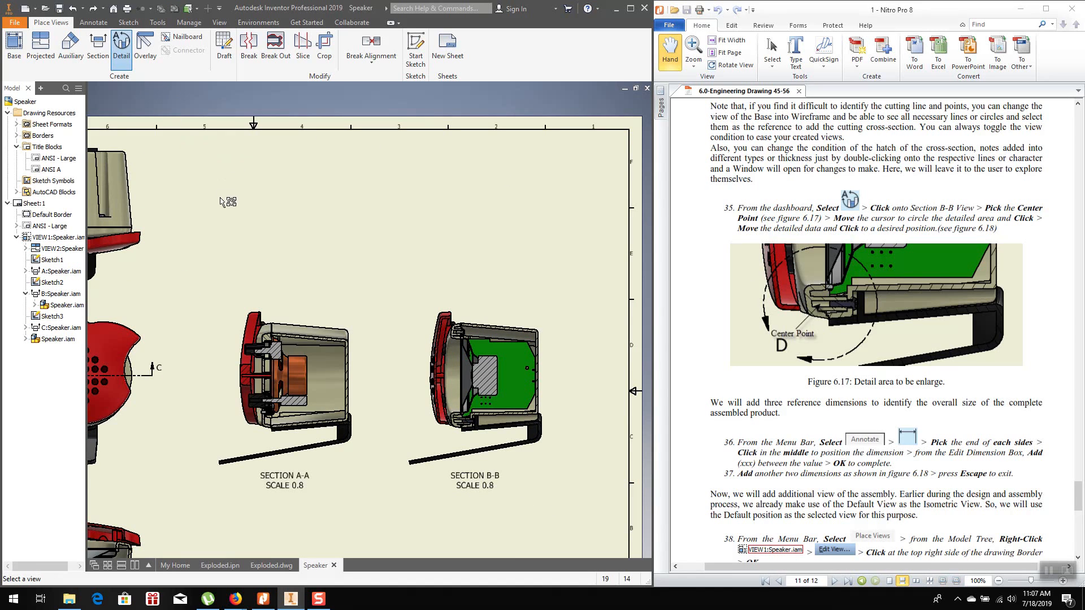
click(407, 426)
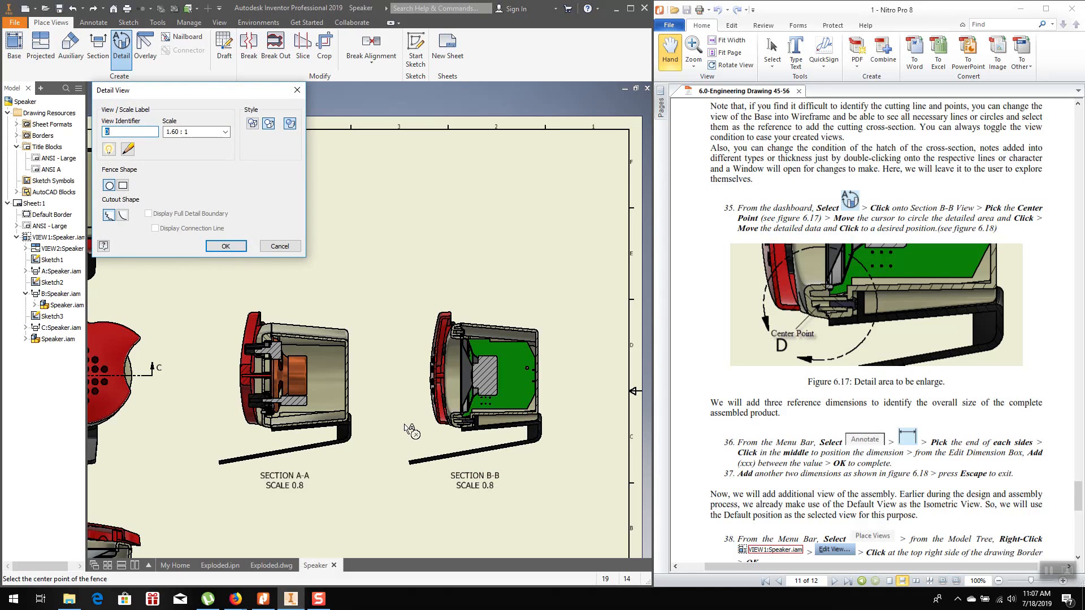
scroll(440, 444, up, 3)
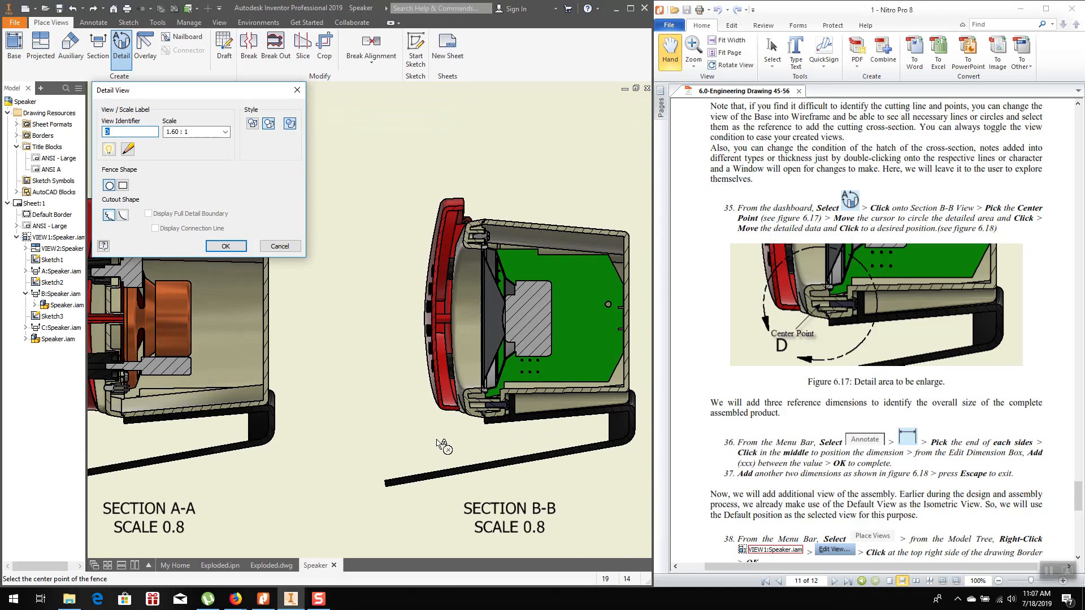
click(479, 408)
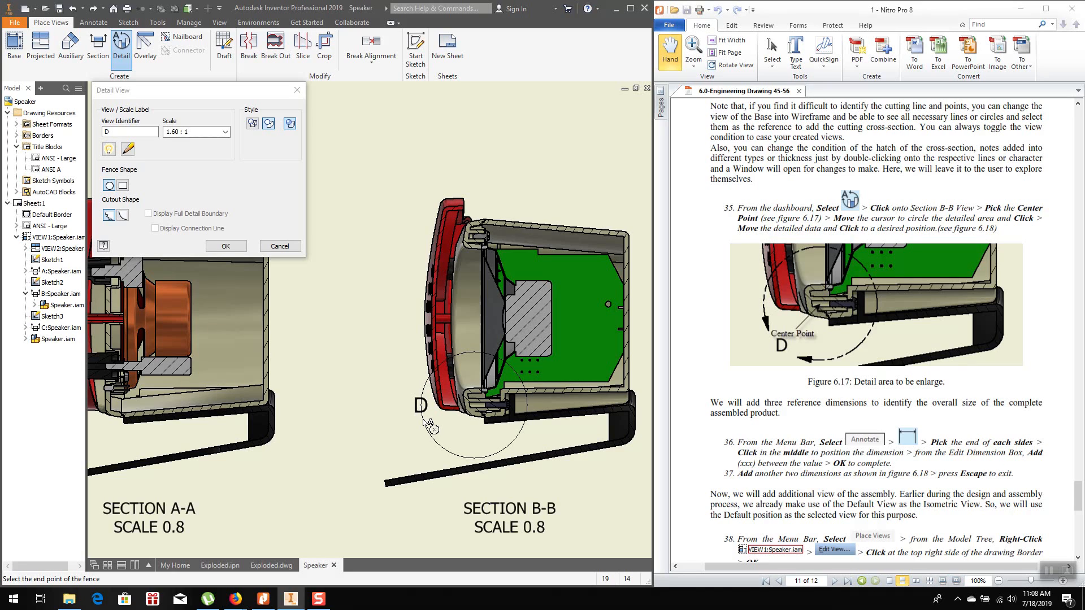
click(429, 422)
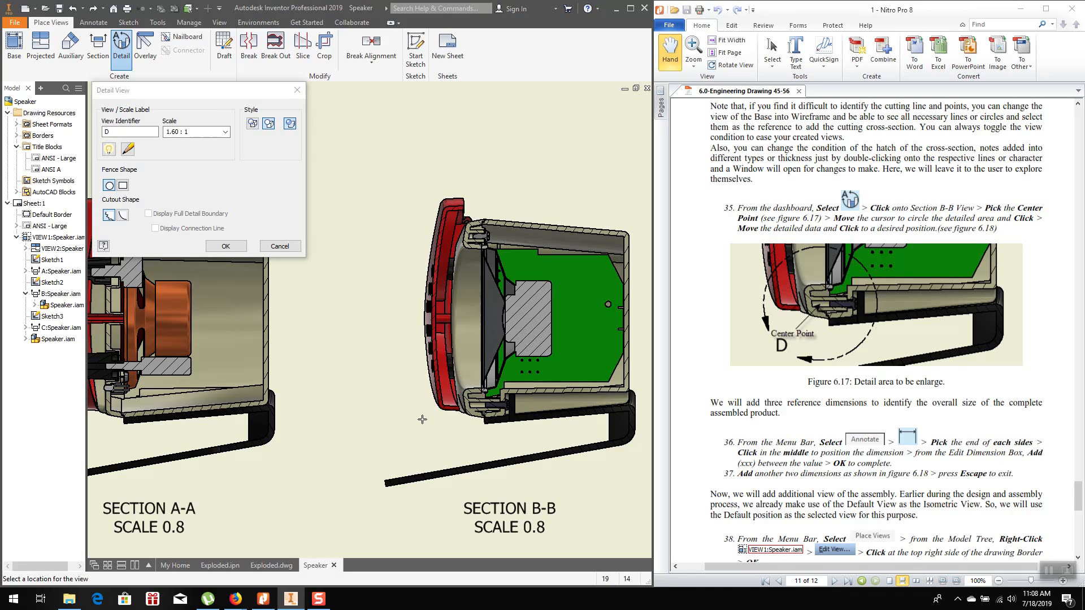
scroll(422, 419, down, 5)
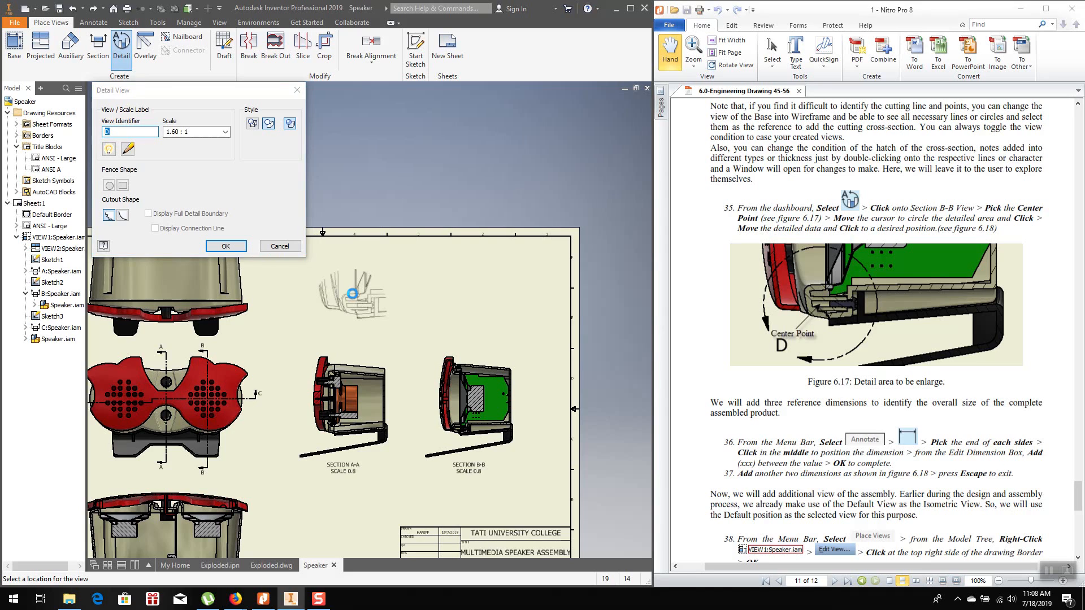
click(352, 294)
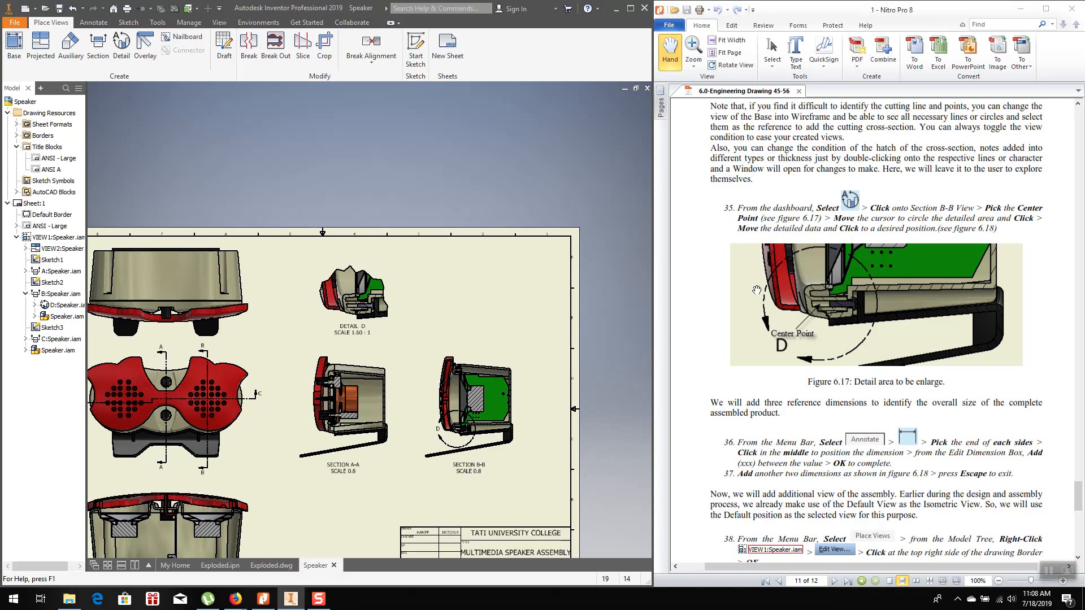
scroll(820, 380, down, 3)
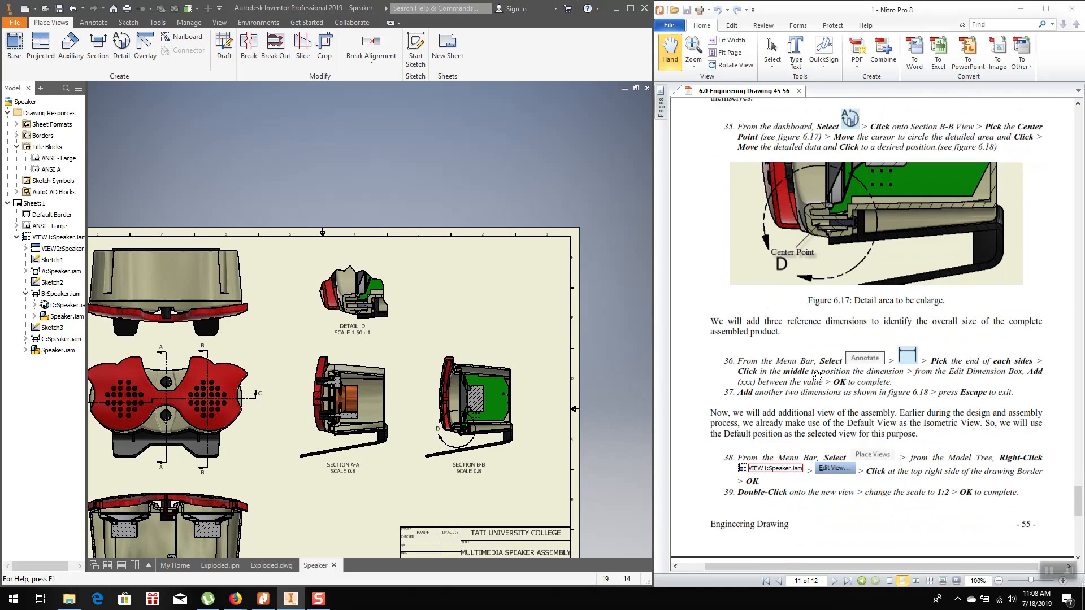
scroll(577, 246, up, 3)
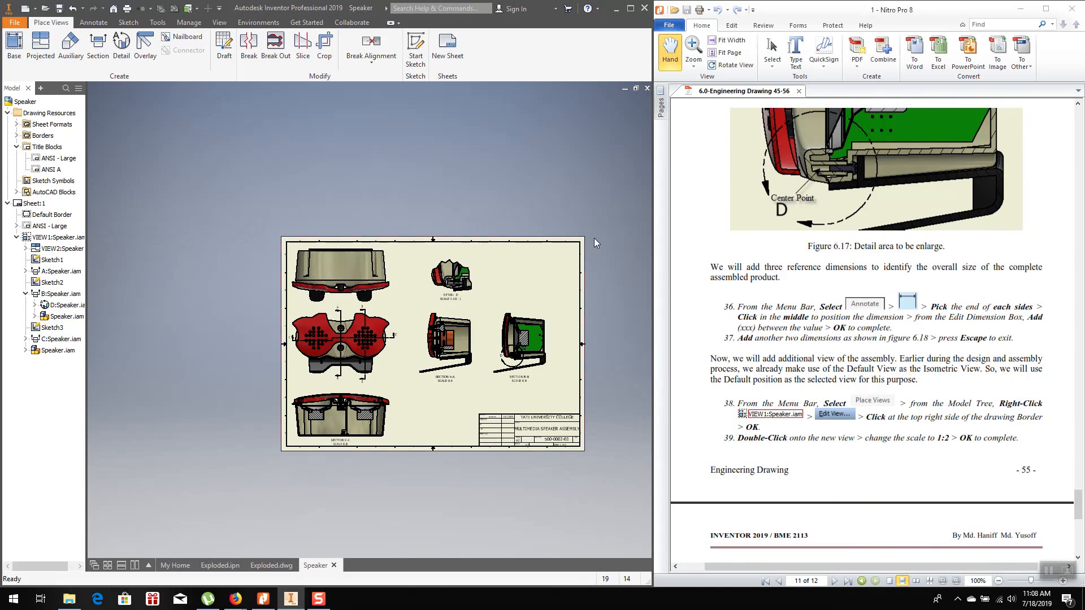
scroll(515, 358, down, 3)
scroll(530, 366, up, 3)
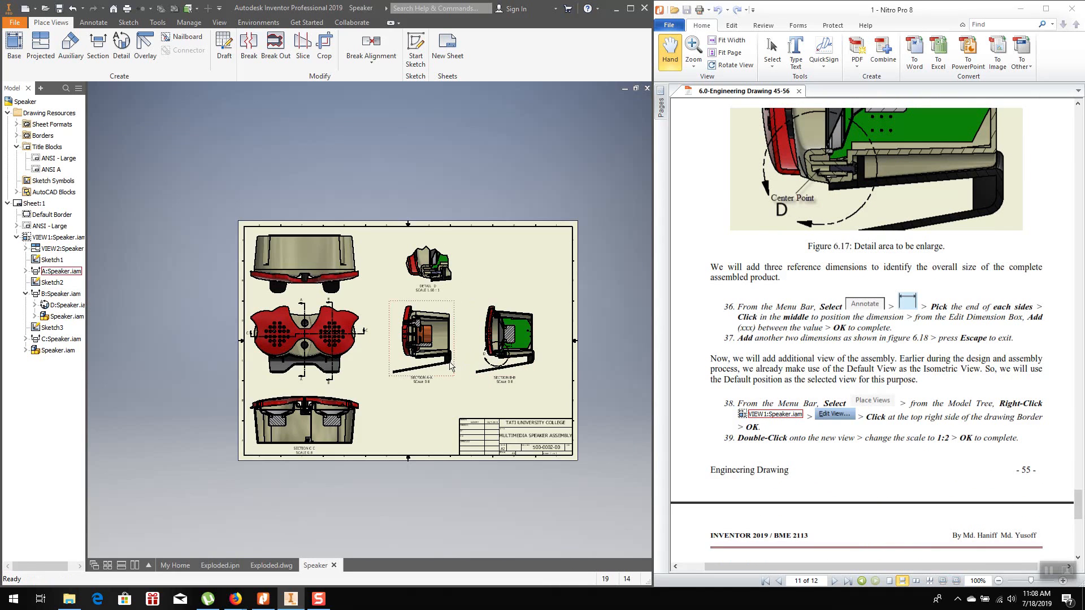
scroll(435, 366, down, 4)
scroll(426, 363, up, 4)
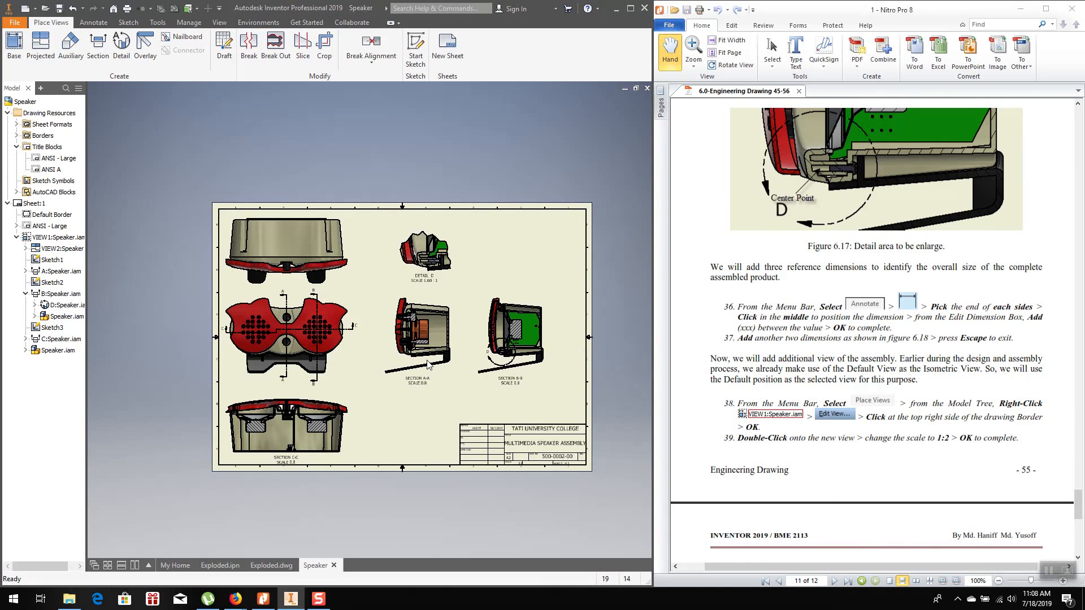
scroll(427, 364, down, 1)
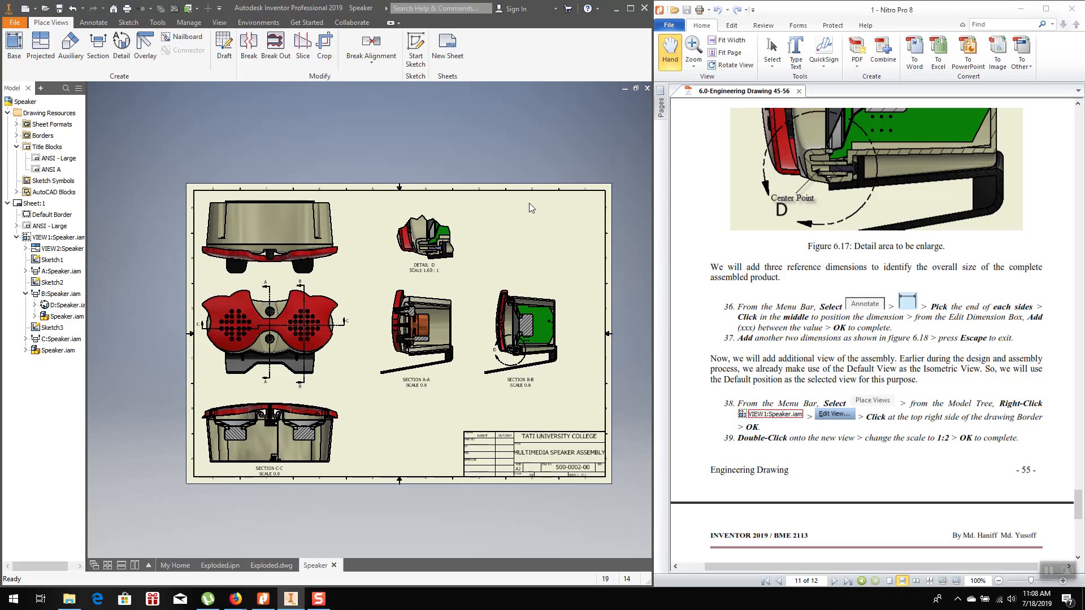
Dimension the overall width between the red cover's outer ends below the top view, enclosing the value in parentheses as a reference
click(95, 24)
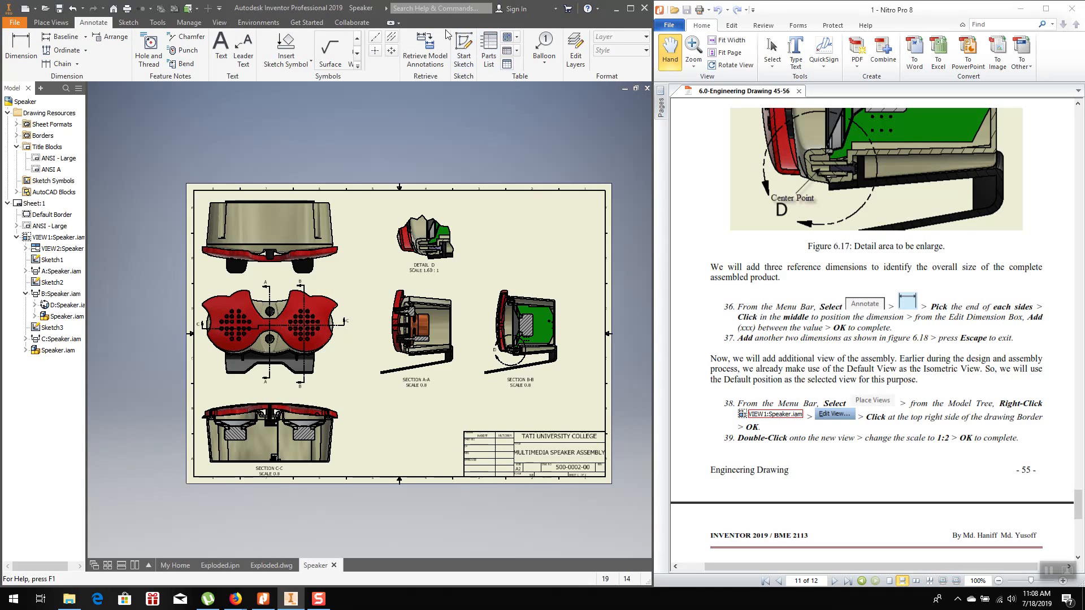
click(12, 54)
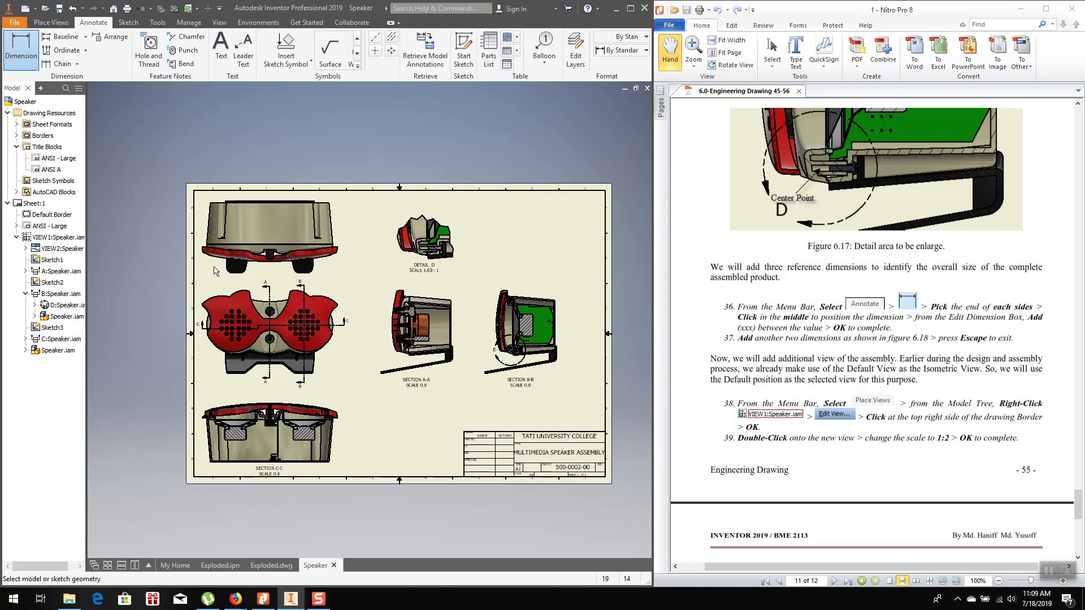
scroll(203, 291, down, 4)
scroll(201, 294, up, 4)
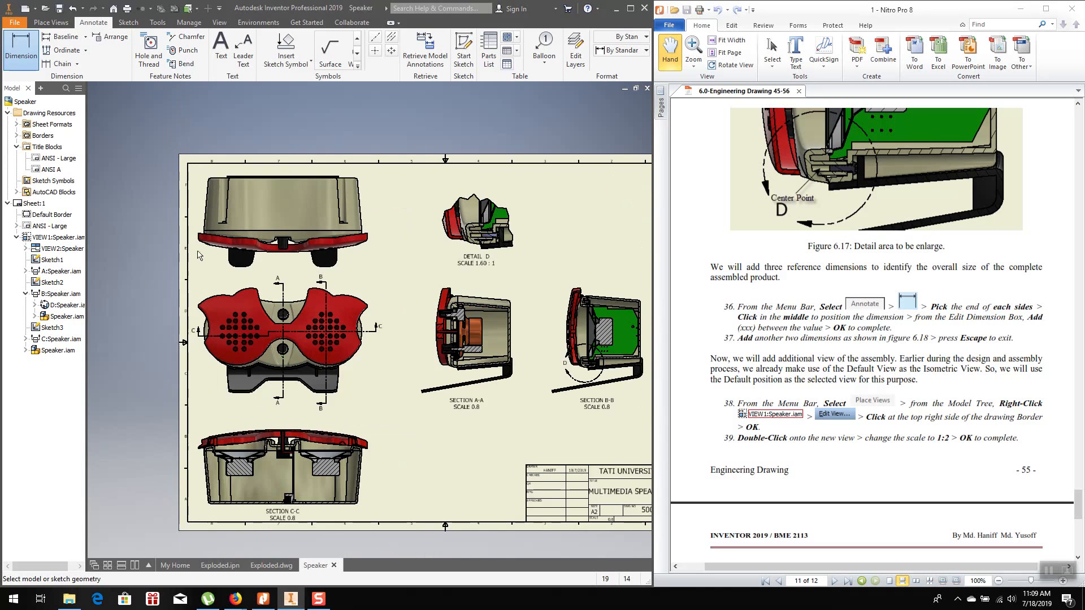
scroll(203, 252, down, 2)
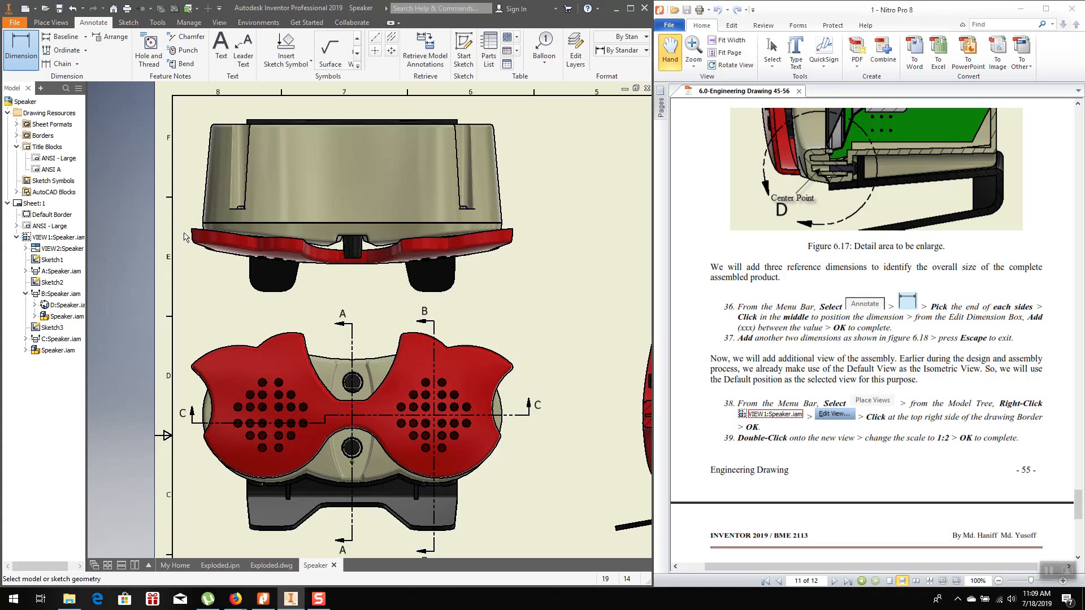
click(191, 229)
click(513, 234)
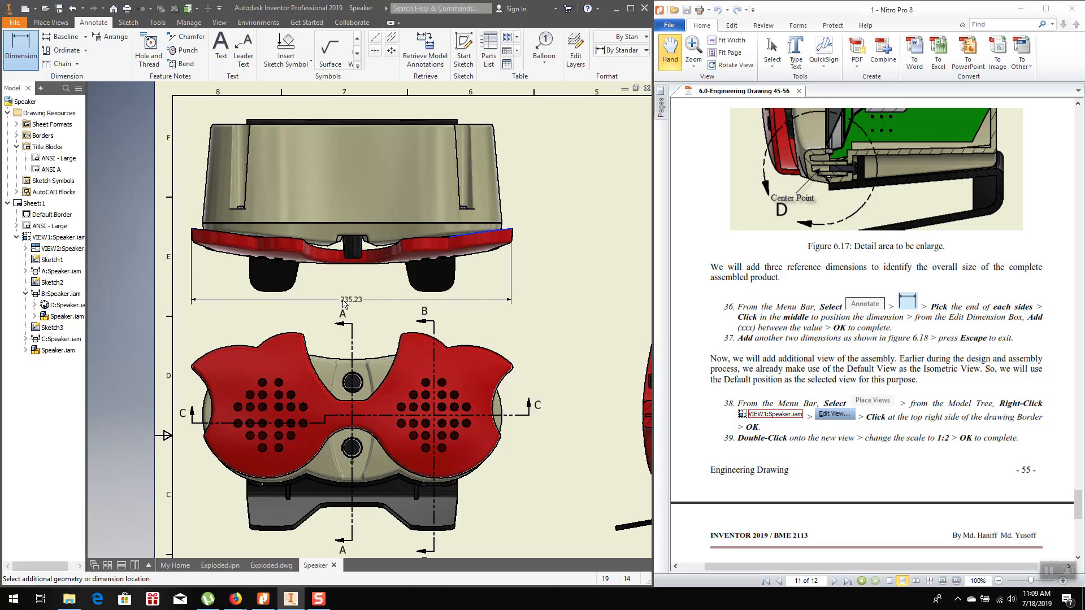
click(343, 304)
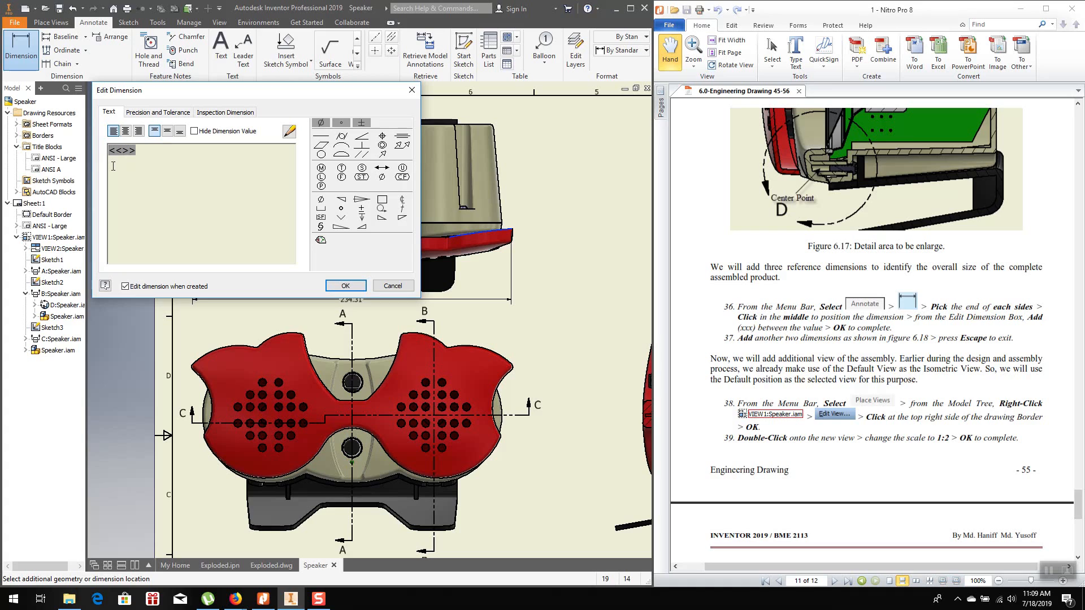
text((<<>>))
click(345, 285)
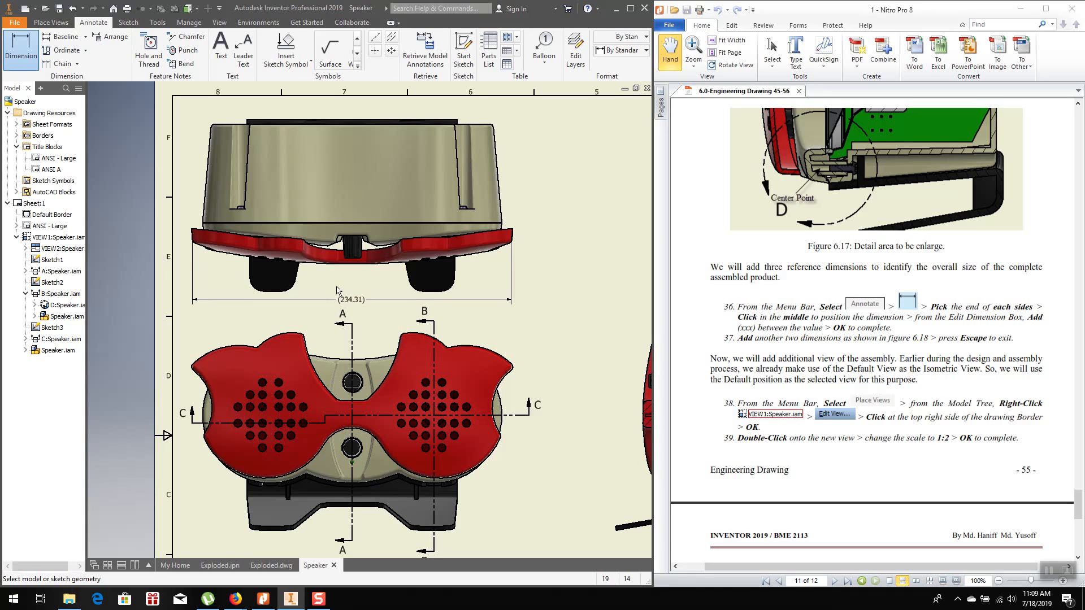
Dimension the overall depth from the rear edge to the feet beside the top view, enclosing the value in parentheses
scroll(887, 350, down, 1)
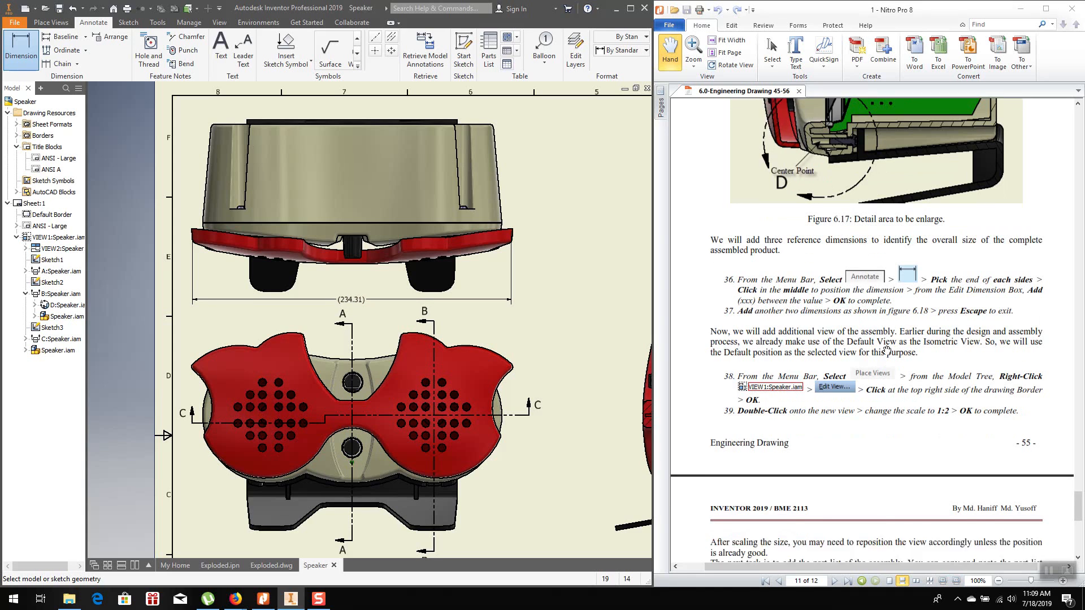
scroll(886, 350, down, 10)
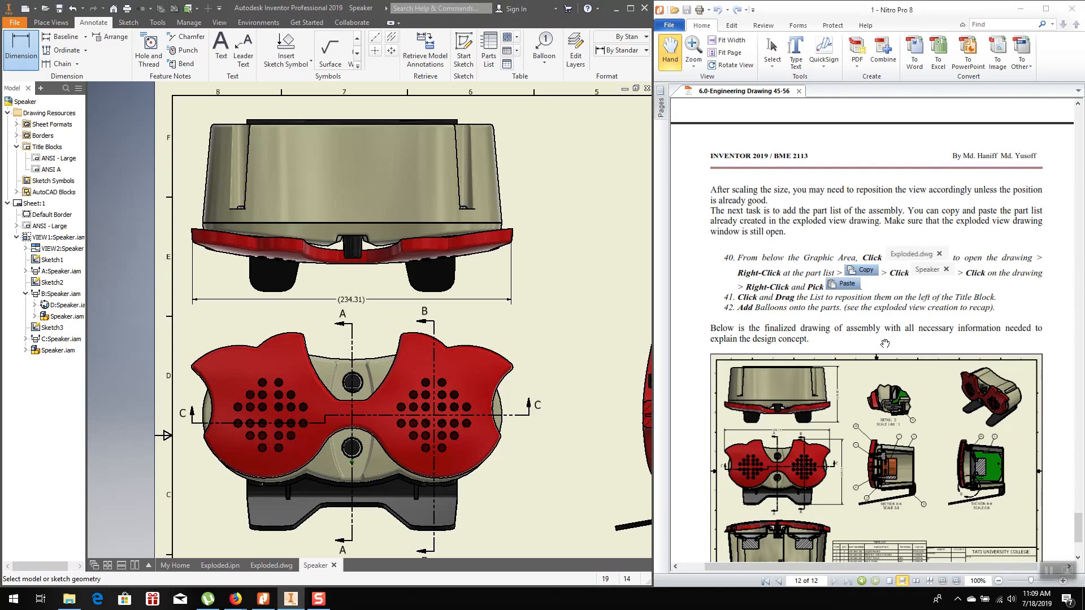
scroll(884, 343, down, 1)
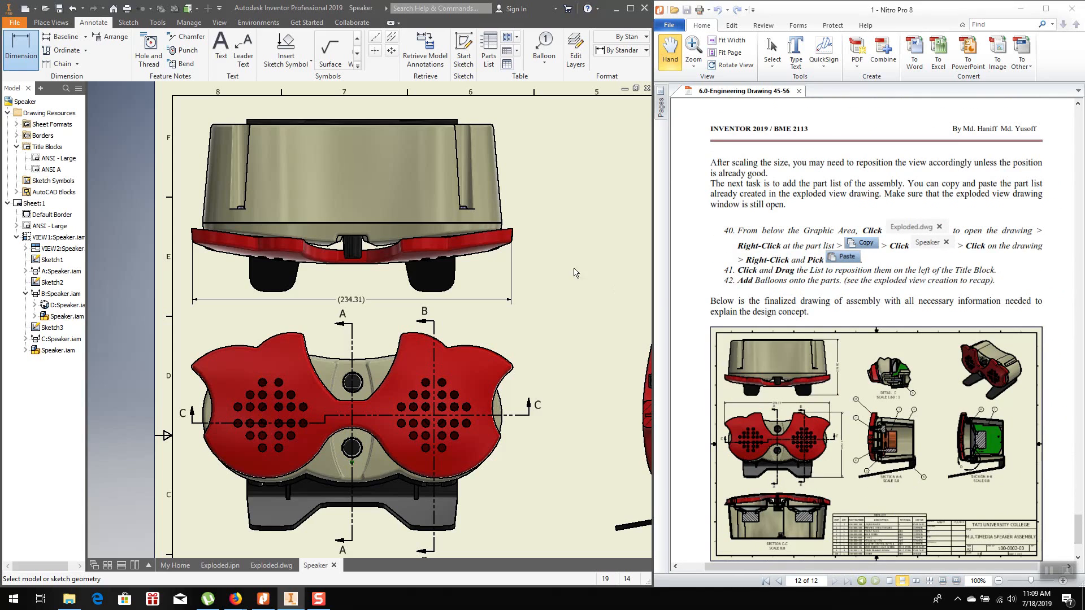
scroll(480, 148, down, 3)
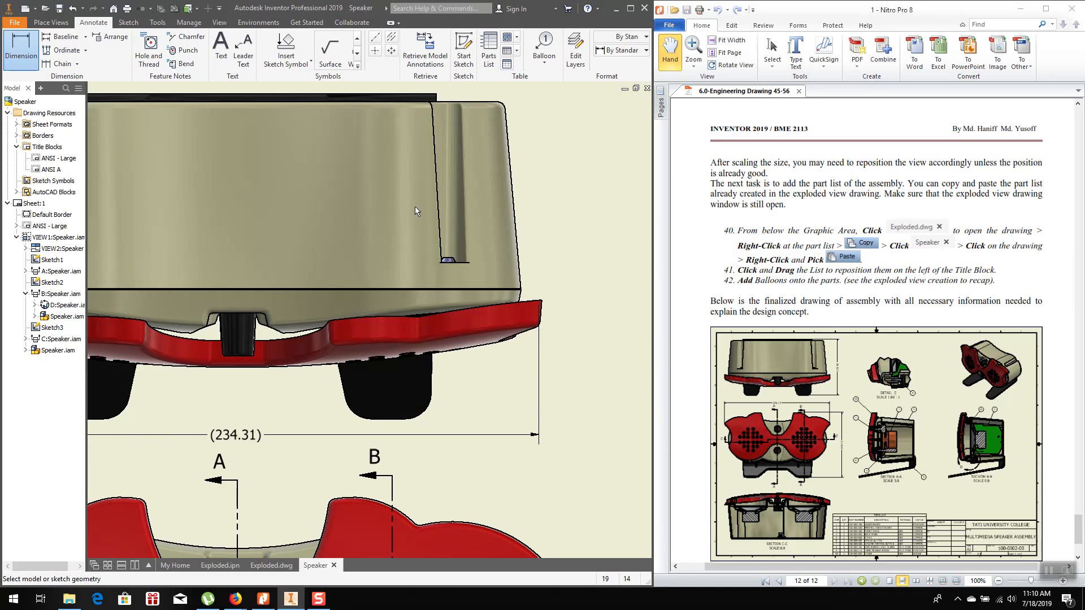
scroll(414, 205, up, 3)
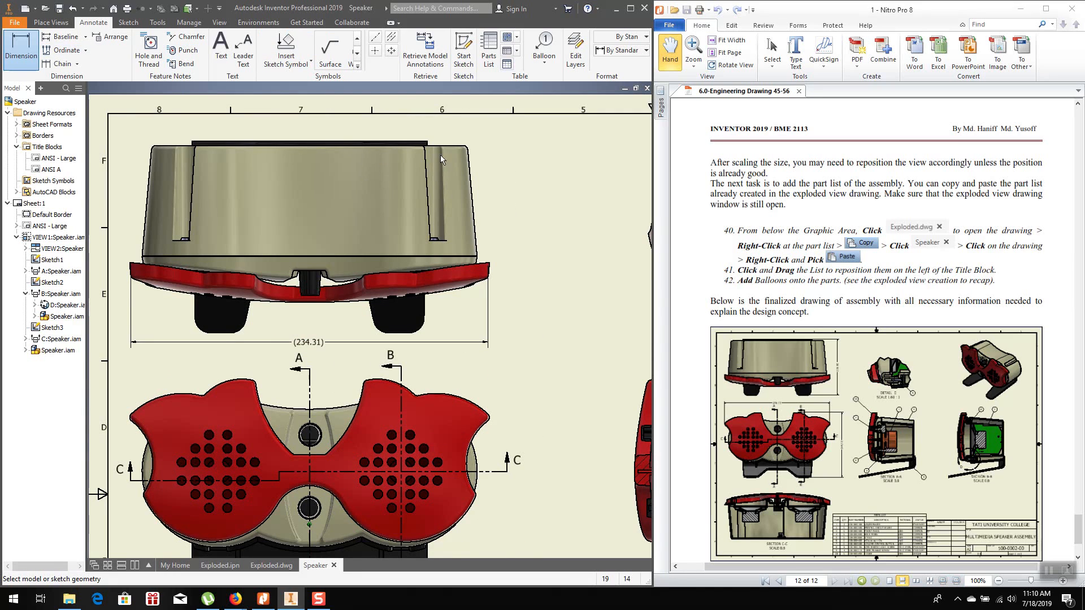
click(427, 141)
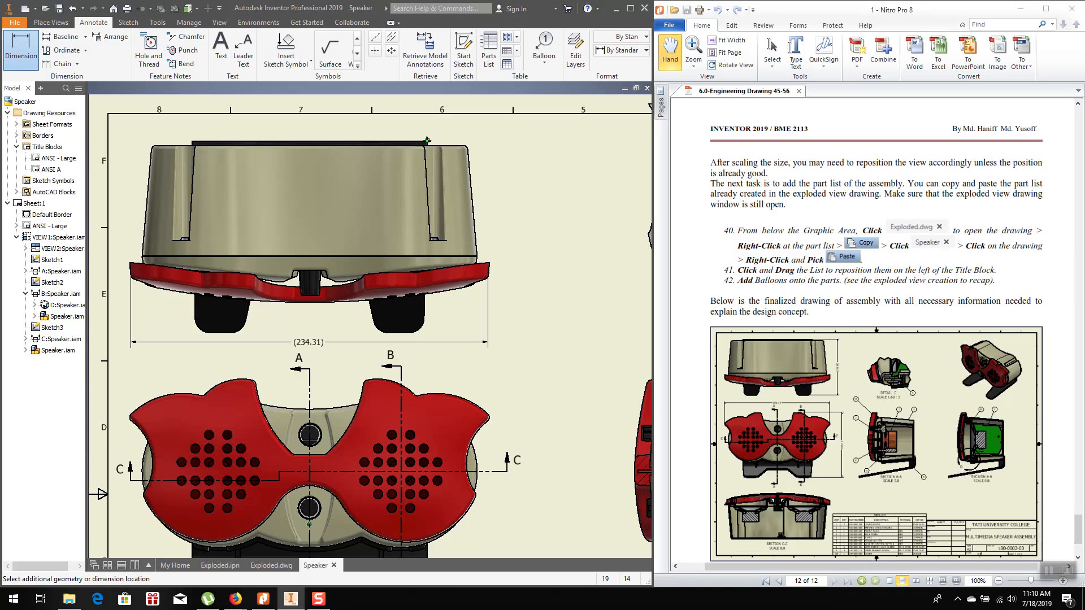
click(409, 333)
click(530, 238)
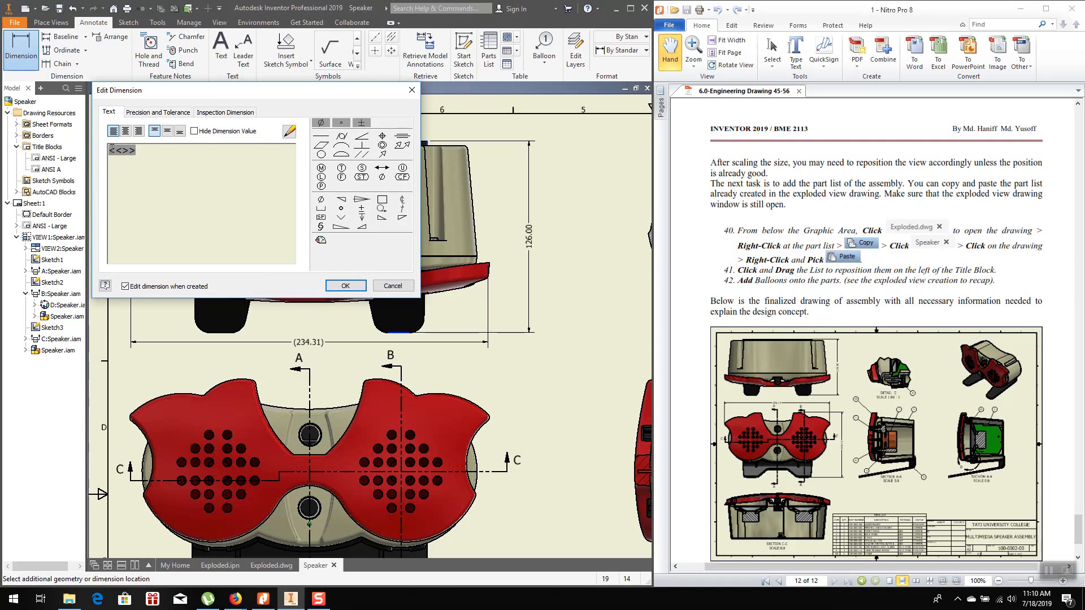
double_click(112, 151)
click(110, 172)
text(()
click(347, 285)
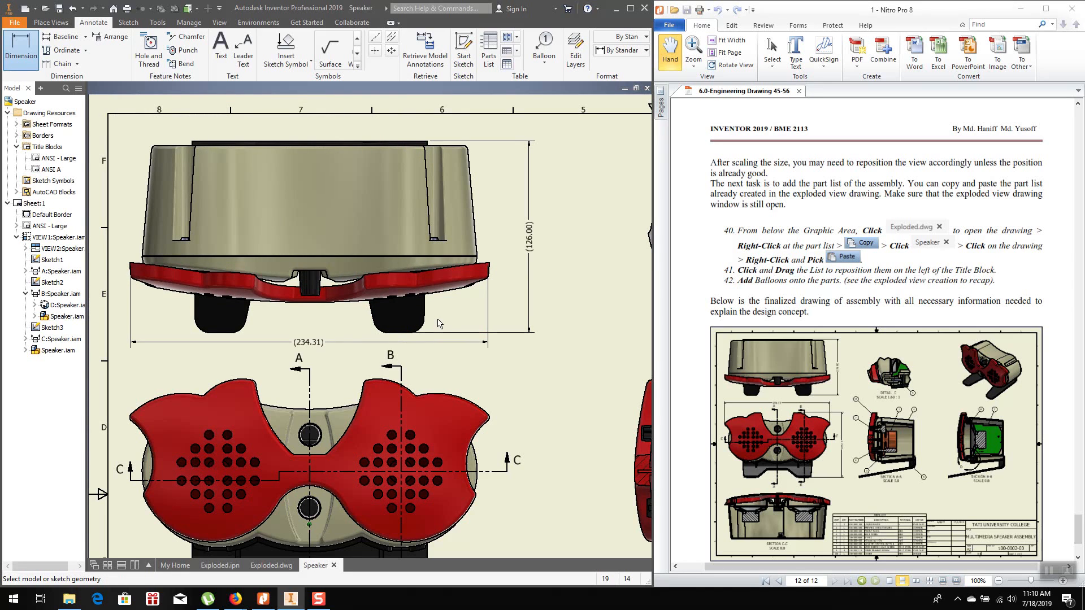
Add an overall height dimension beside the front view, from the red cover's upper edge to the stand's lower edge
scroll(416, 336, down, 3)
scroll(401, 367, up, 2)
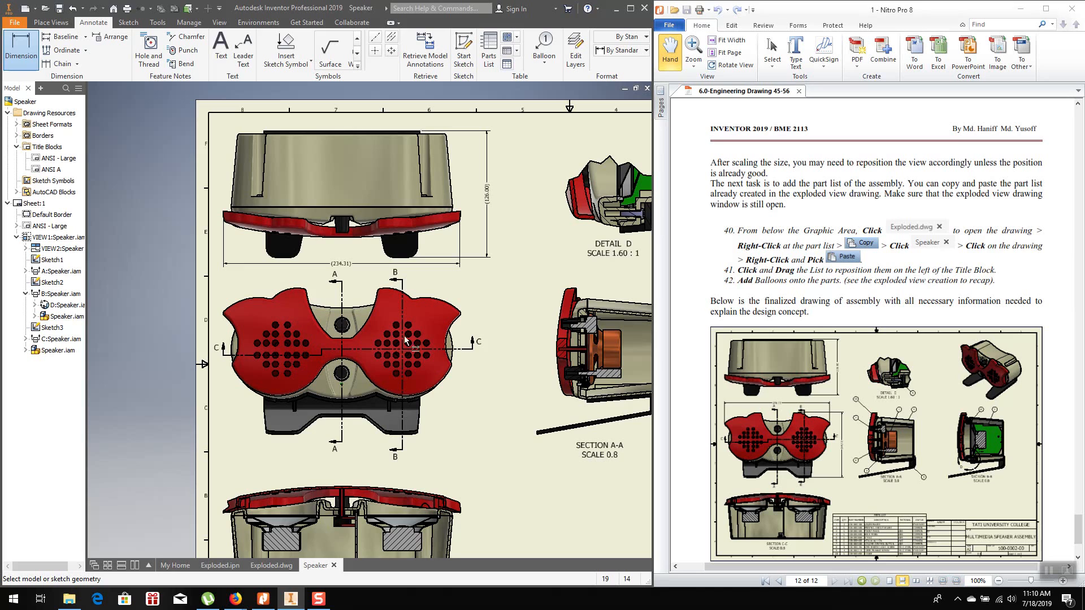
scroll(404, 308, up, 4)
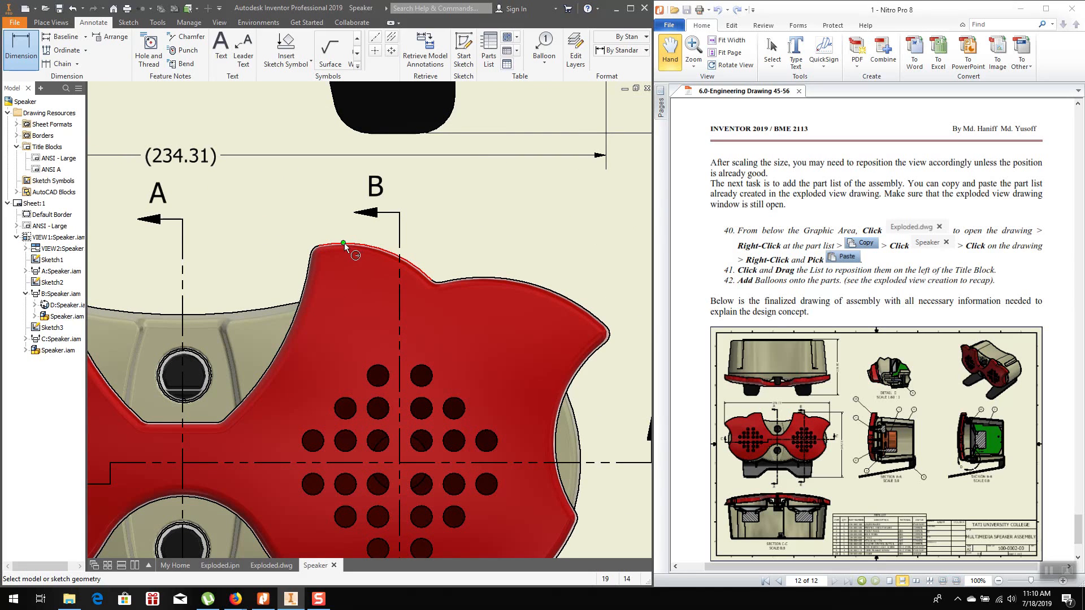
click(343, 244)
scroll(343, 243, down, 3)
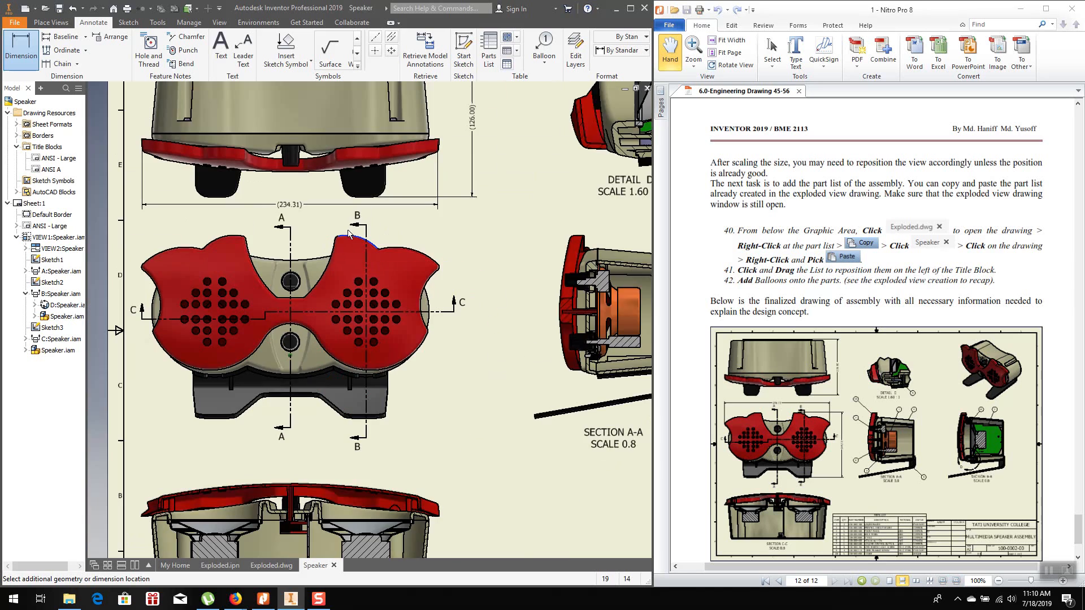
scroll(380, 446, up, 2)
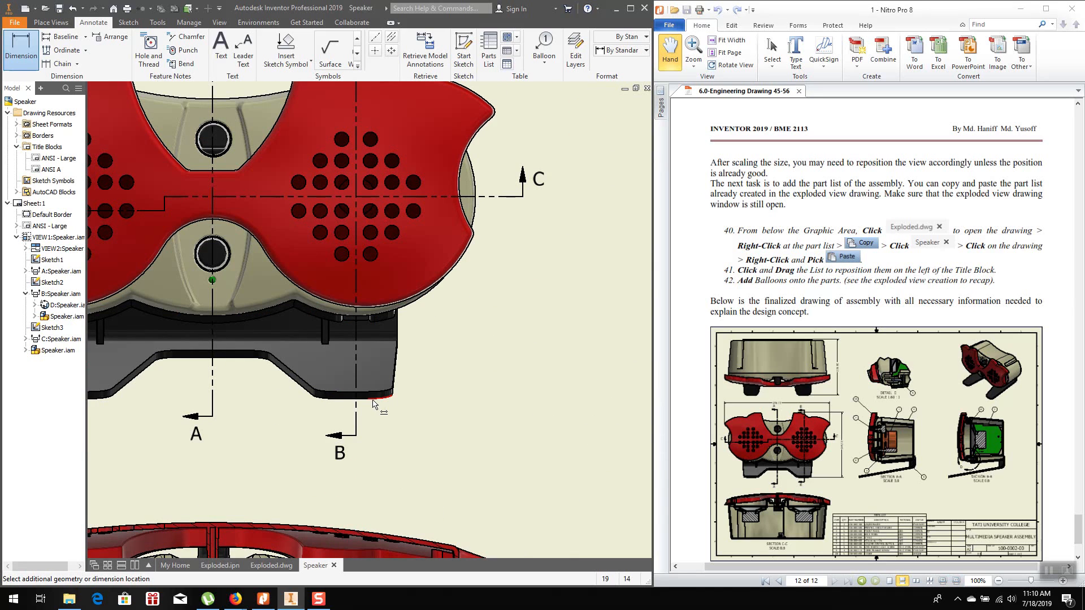
scroll(362, 421, down, 2)
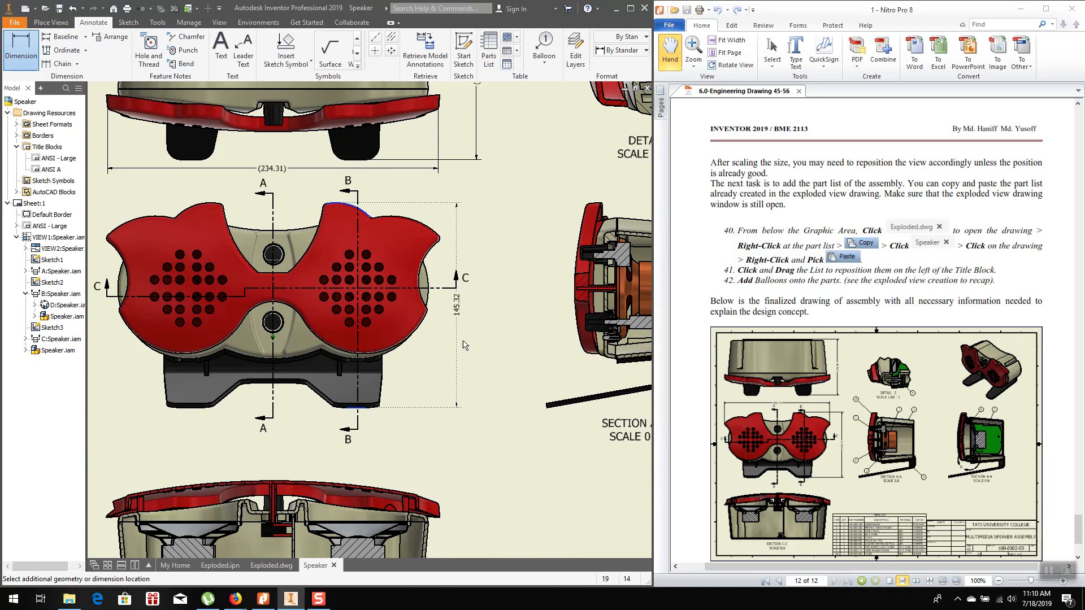
click(484, 322)
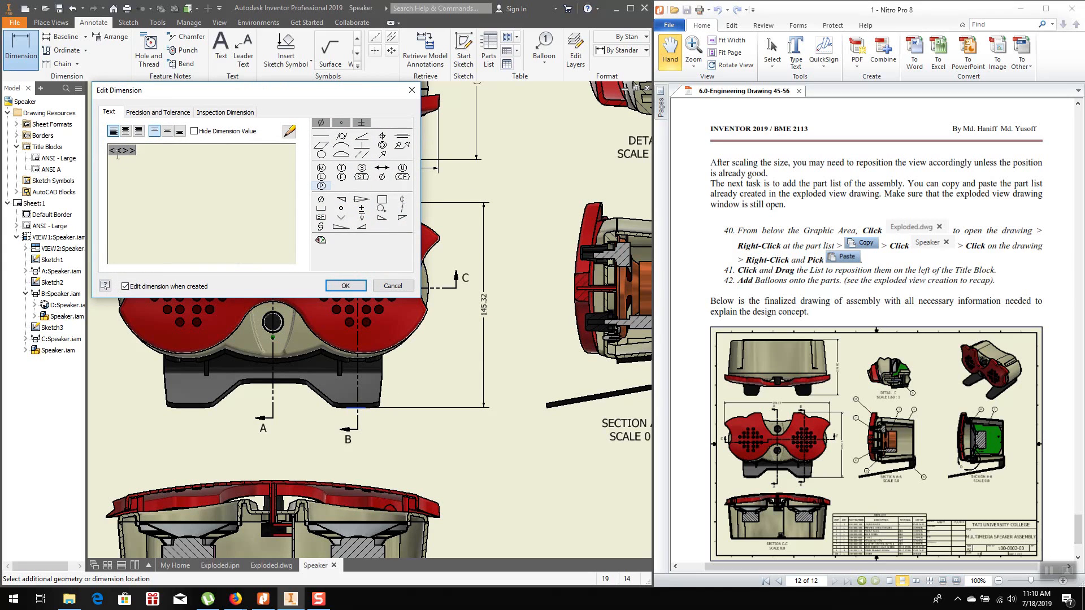
Enclose the front view's overall height dimension value in parentheses to mark it as a reference
text())
click(110, 150)
double_click(111, 150)
click(134, 157)
text(()
click(345, 285)
scroll(358, 359, down, 3)
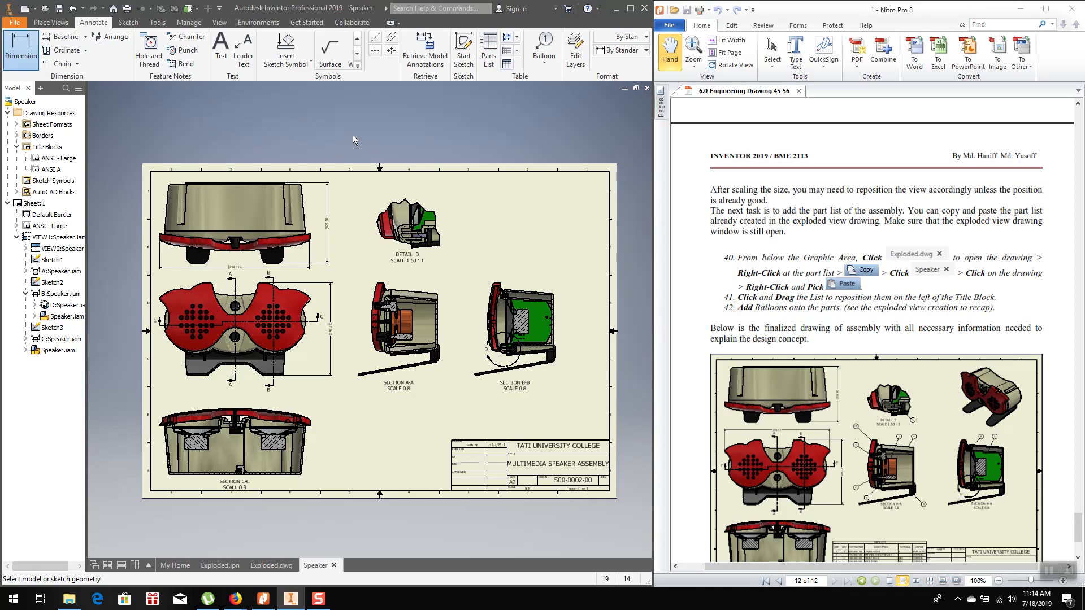
Copy the parts list from the Exploded.dwg drawing and paste it into the Speaker drawing sheet
key(Escape)
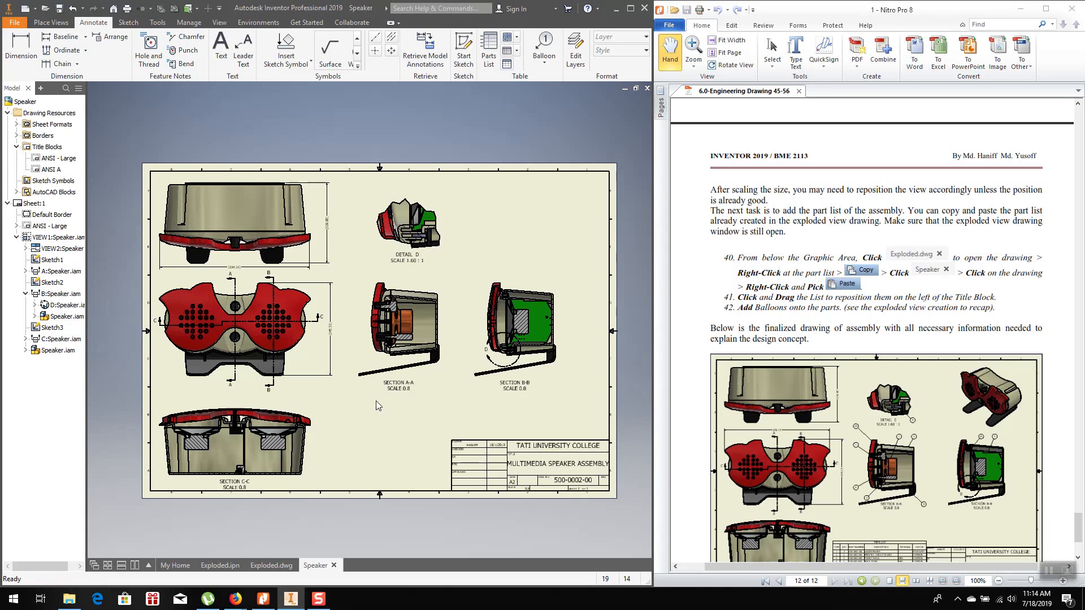
click(271, 565)
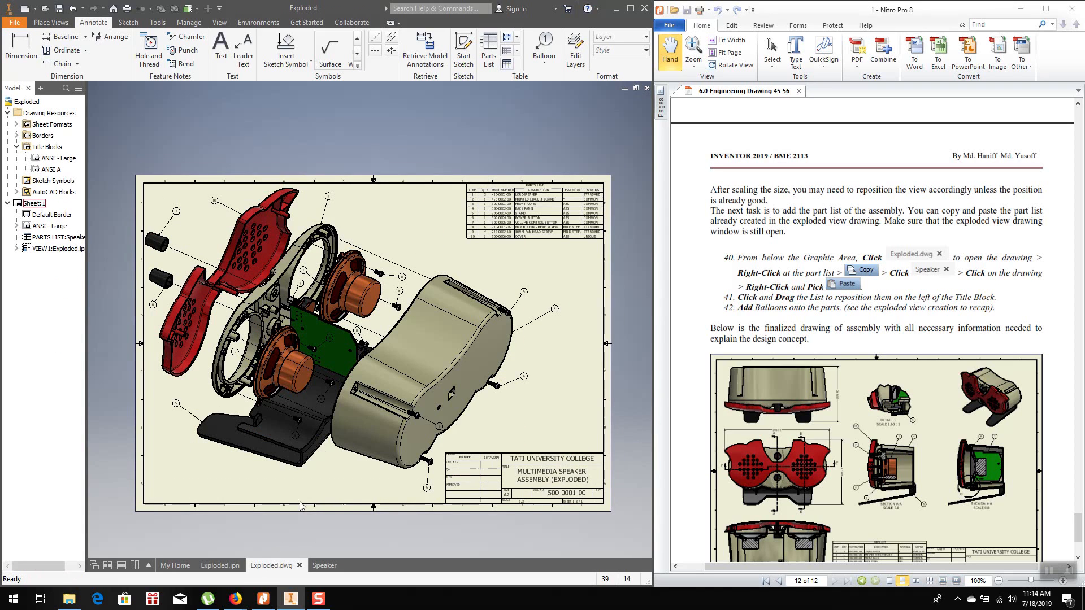
right_click(470, 219)
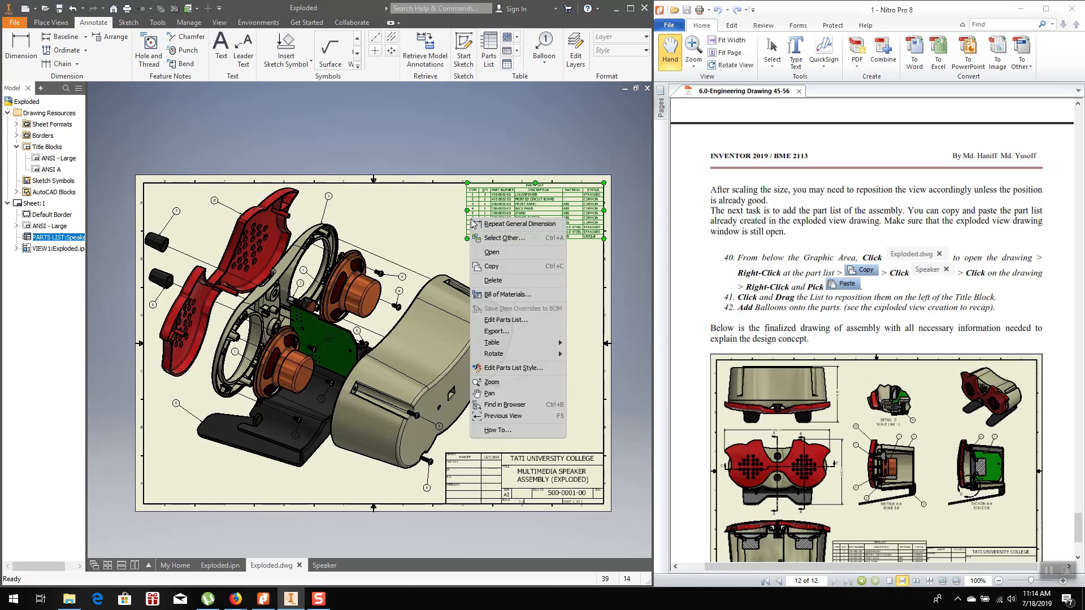
click(491, 266)
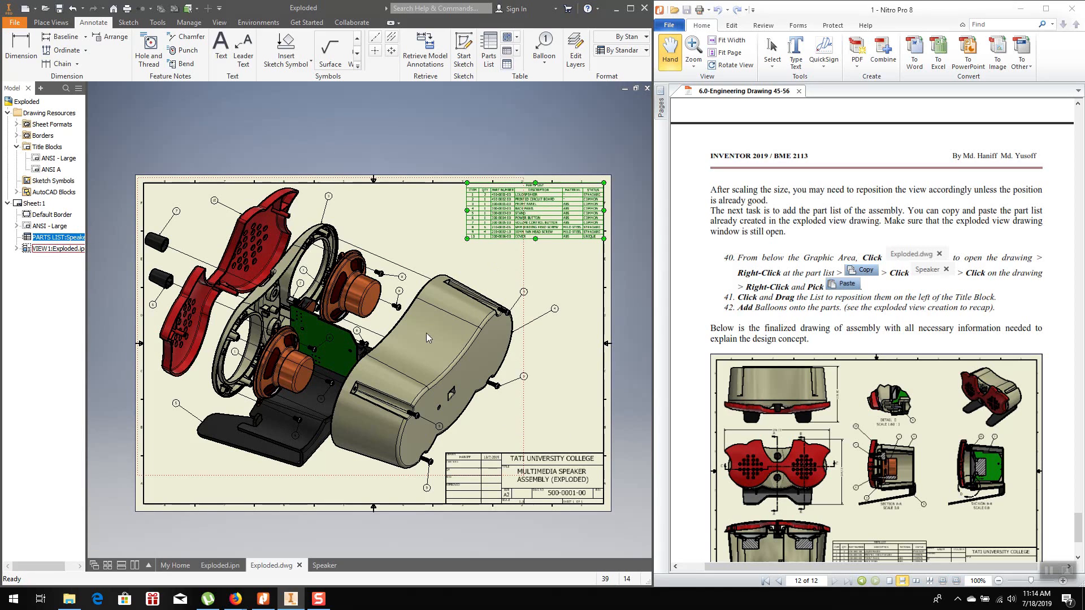
click(324, 566)
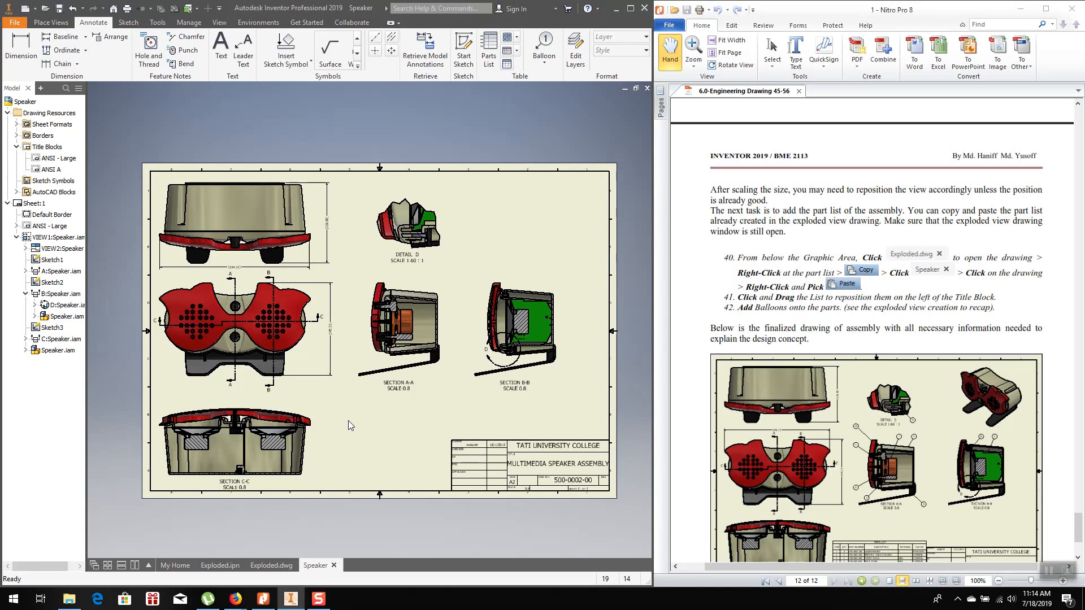
right_click(490, 222)
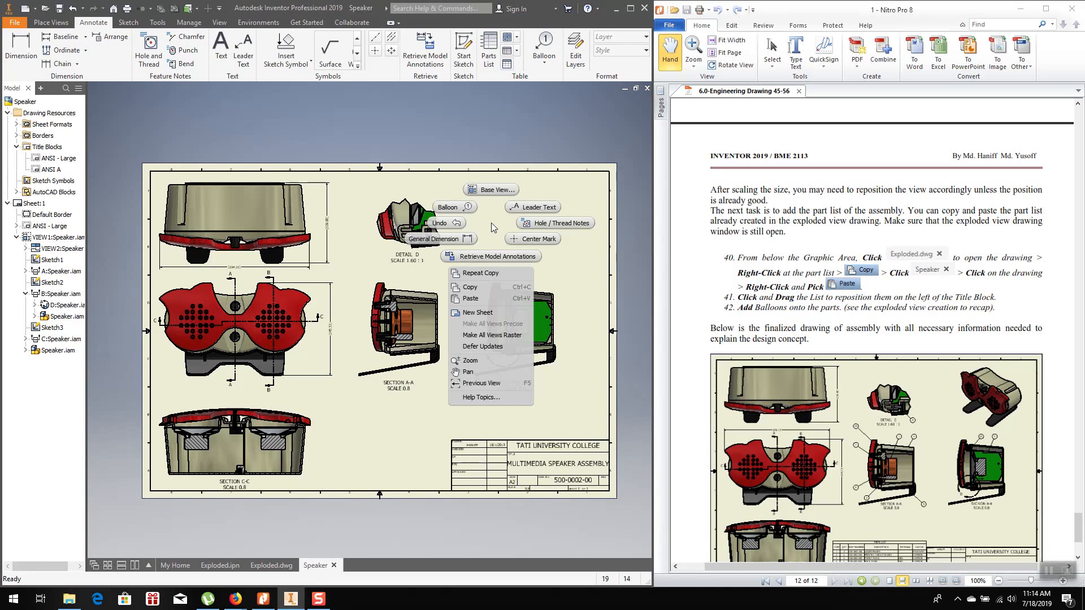
click(473, 298)
click(514, 191)
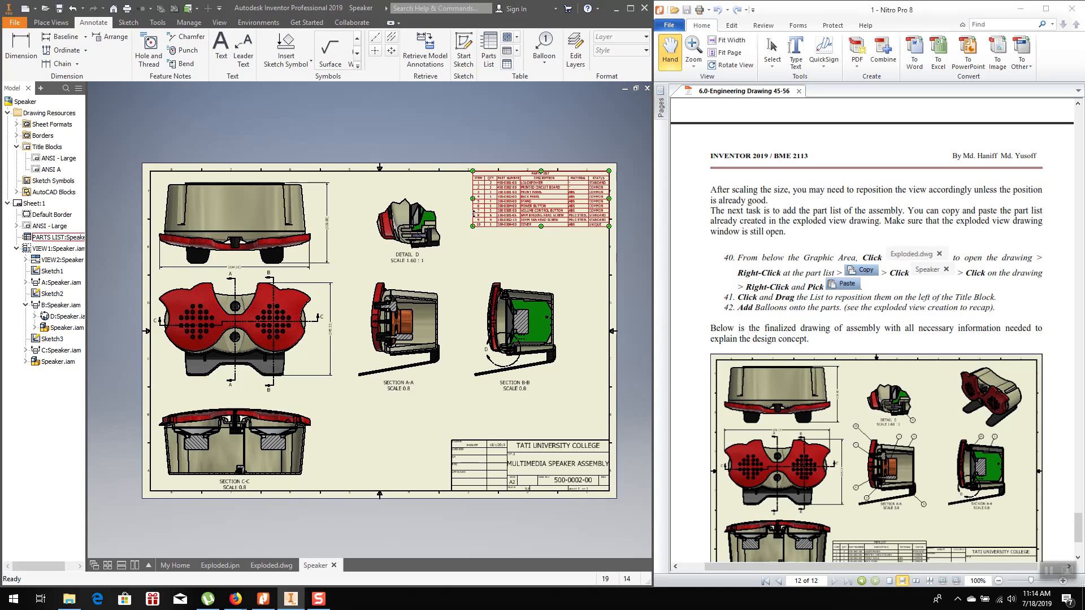
Move the pasted parts list directly beside the left edge of the title block, along the sheet's lower border
drag(500, 229, 341, 488)
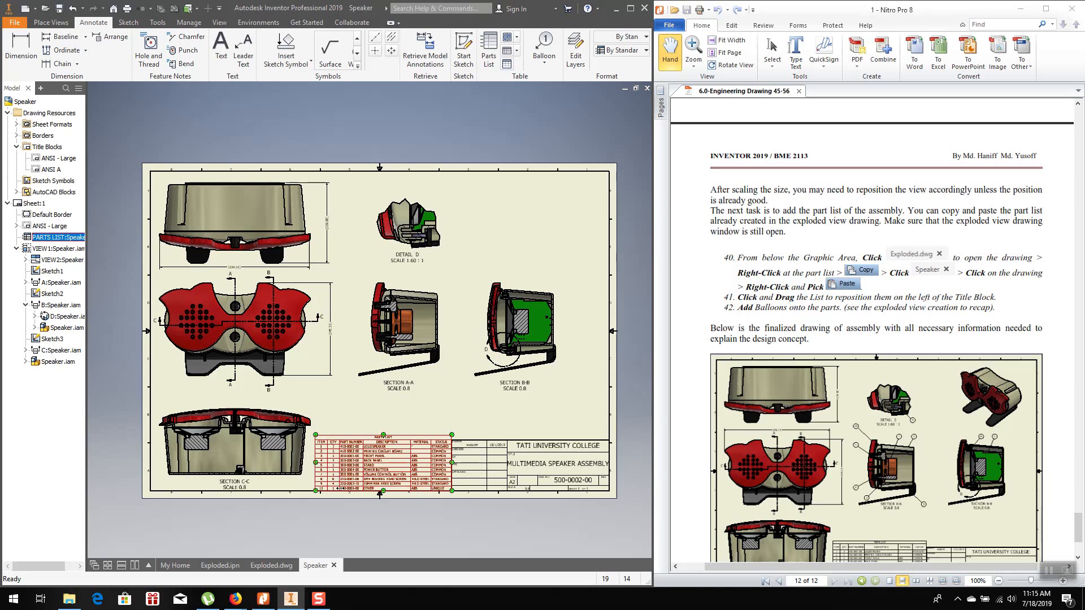
scroll(422, 501, up, 5)
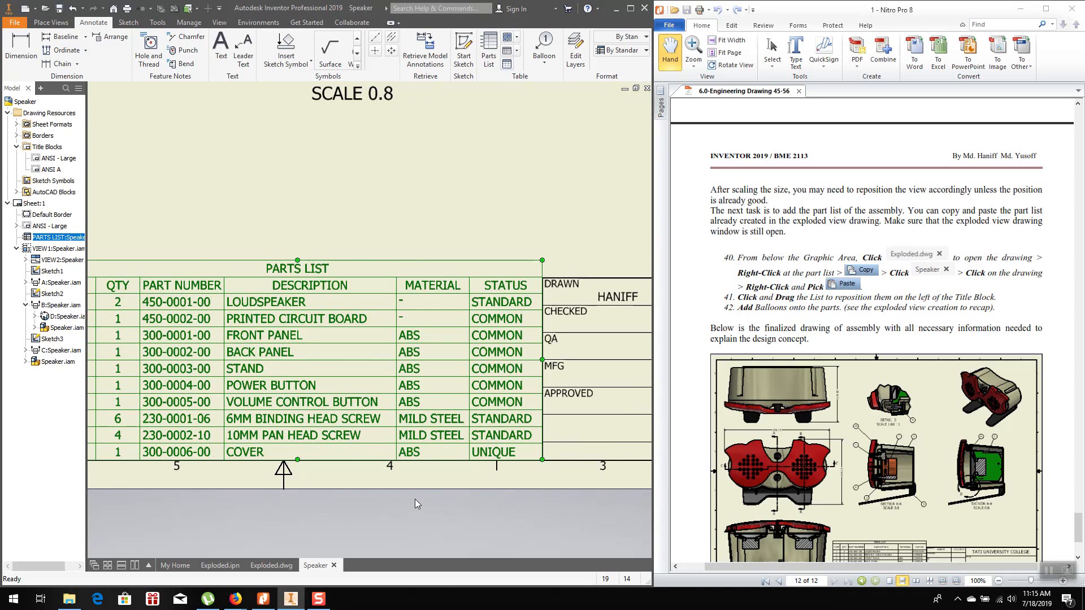
scroll(417, 497, down, 4)
click(456, 385)
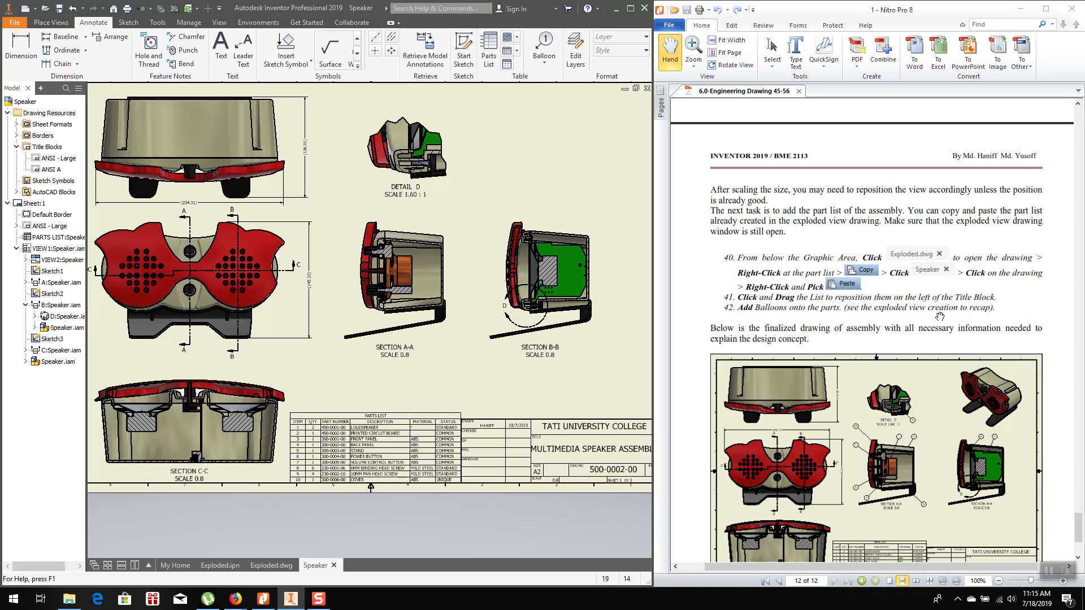
scroll(277, 311, down, 2)
scroll(316, 342, up, 2)
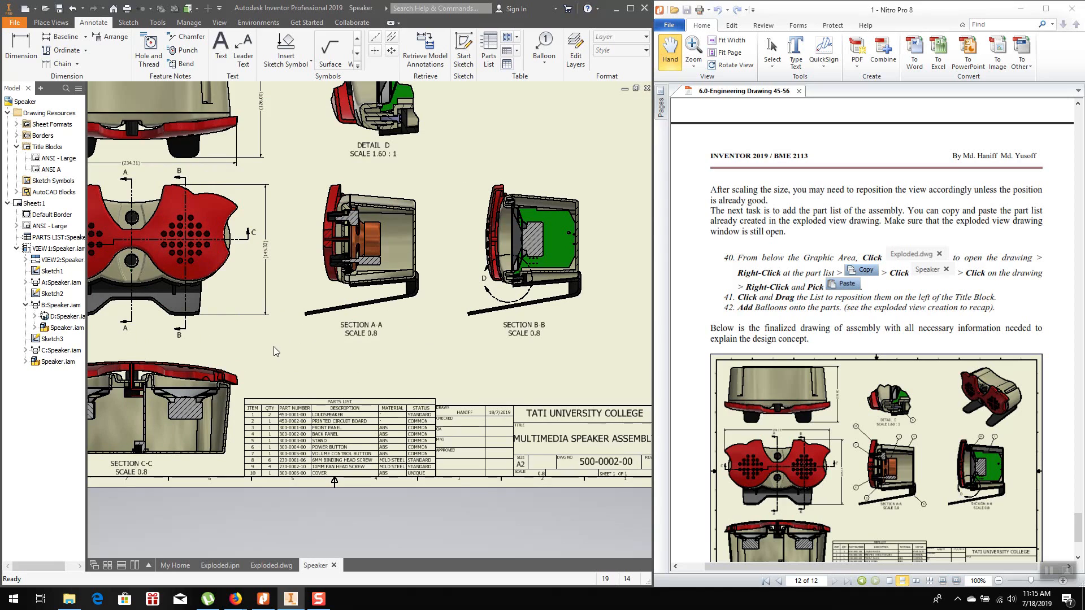
scroll(282, 339, down, 1)
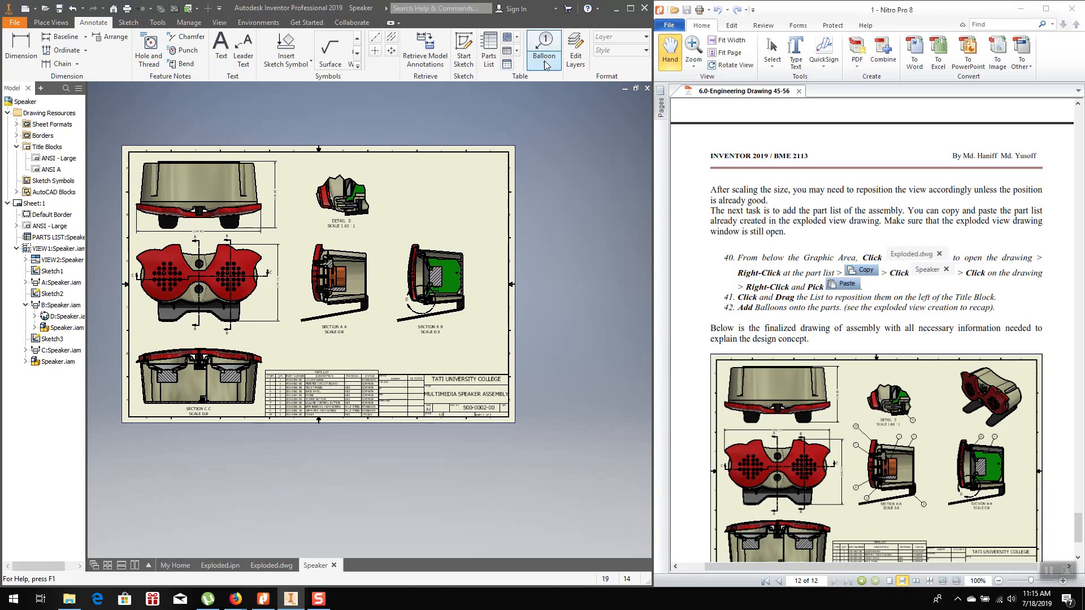
Add a balloon to the red cover's upper end in Section A-A, placed above and left of the view
click(544, 40)
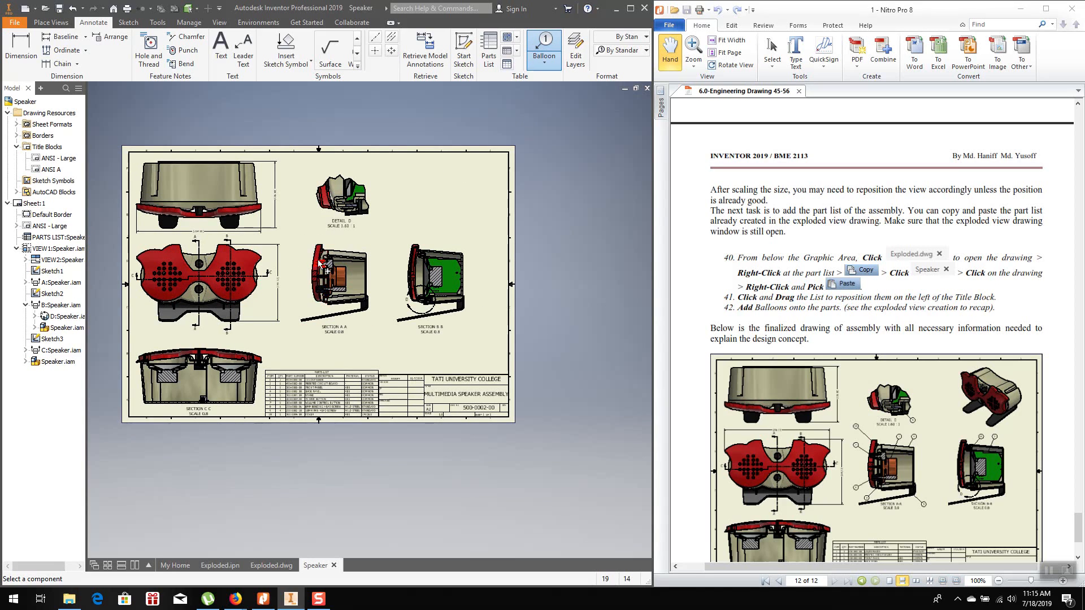
scroll(309, 257, up, 3)
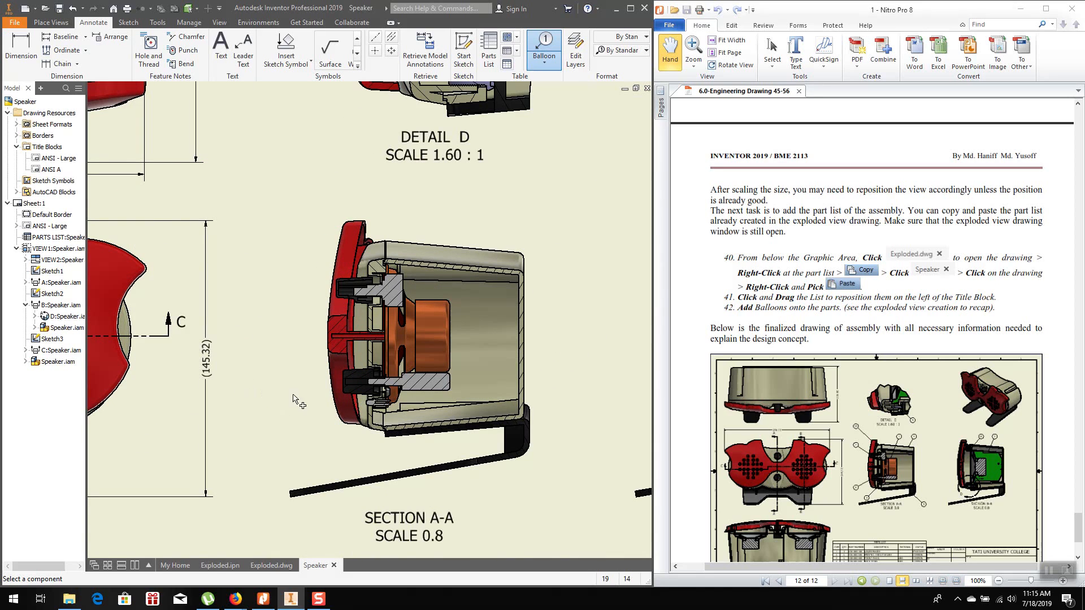
click(340, 236)
right_click(264, 182)
click(312, 185)
scroll(263, 254, down, 2)
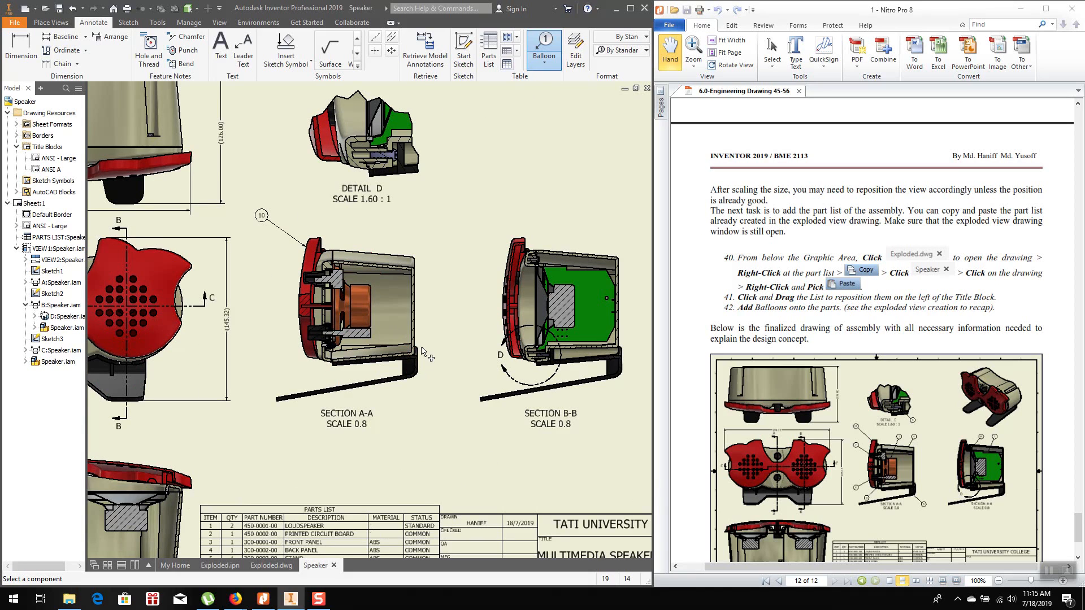
Add balloons above Section A-A for the back panel's upper rear corner and the copper-coloured loudspeaker
scroll(358, 373, up, 2)
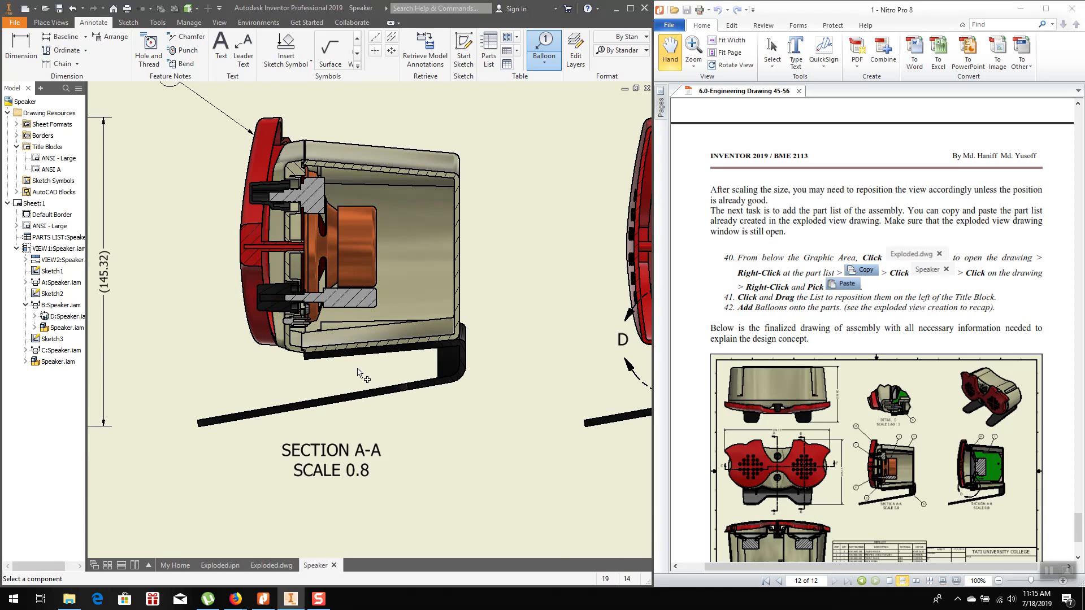
click(455, 153)
click(506, 109)
right_click(507, 112)
click(563, 115)
click(358, 205)
right_click(391, 111)
click(441, 114)
Add balloons to the left of Section A-A for the upper volume control button and the lower power button
click(248, 201)
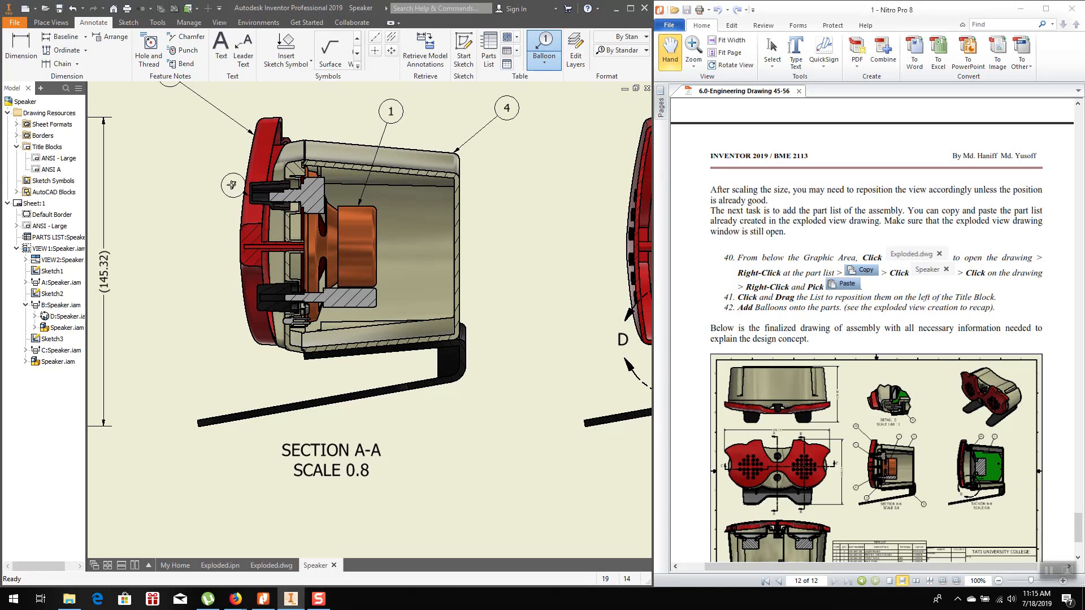
click(172, 148)
right_click(171, 148)
click(221, 150)
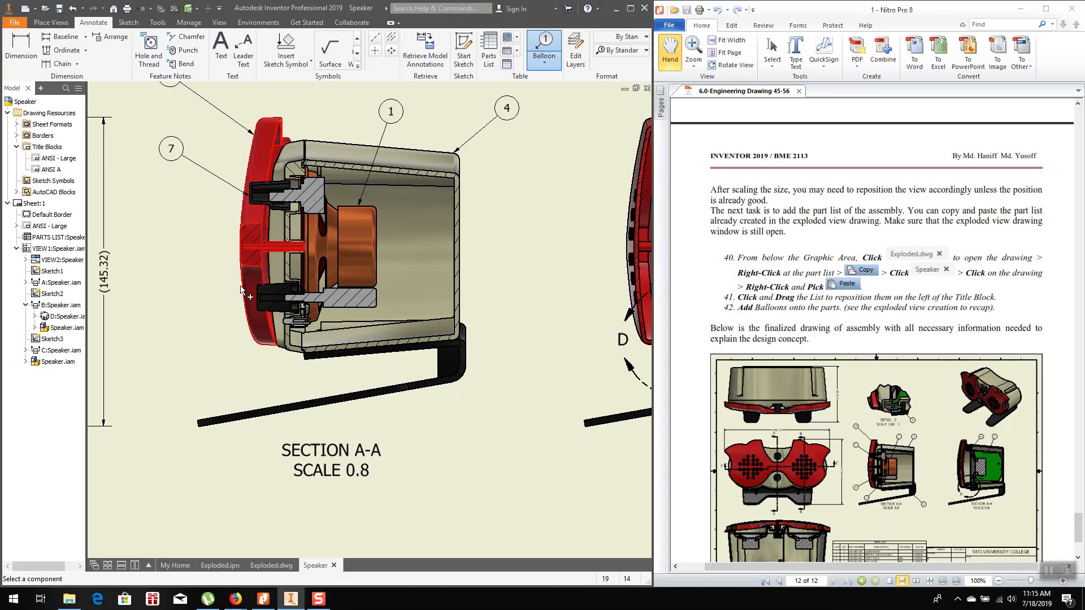
click(255, 294)
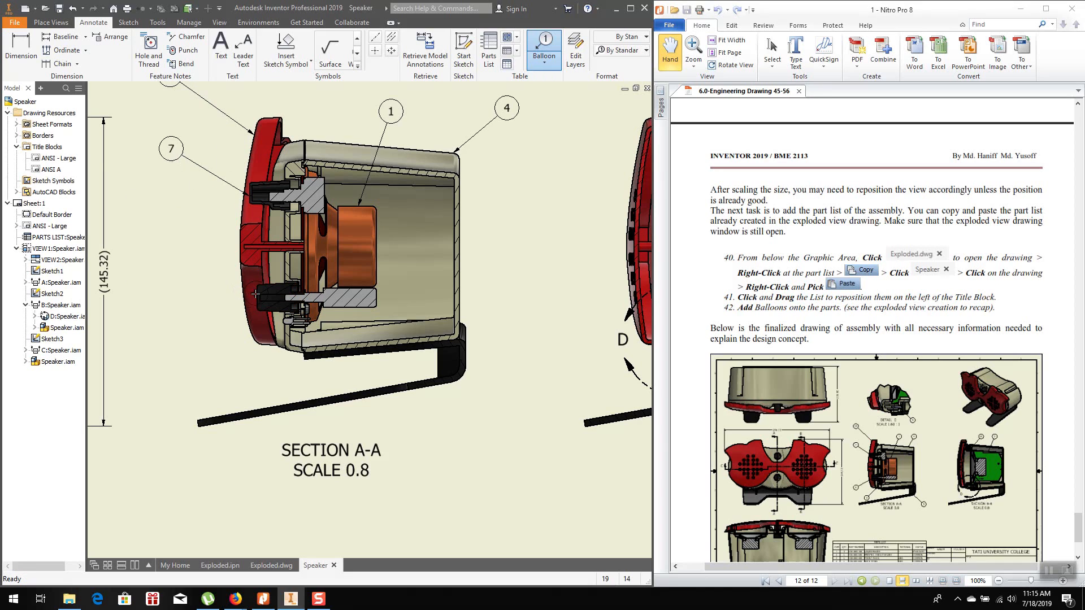
click(171, 341)
right_click(171, 341)
click(222, 342)
scroll(243, 380, down, 5)
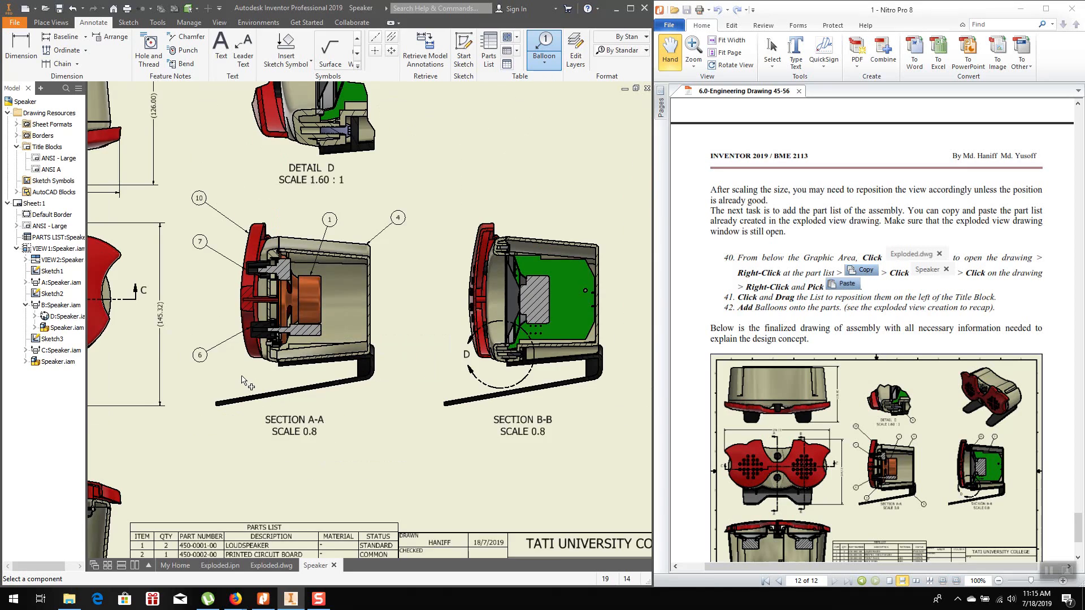
Add a balloon above Section B-B pointing to the upper edge of the green printed circuit board
scroll(582, 272, up, 5)
click(525, 261)
click(562, 171)
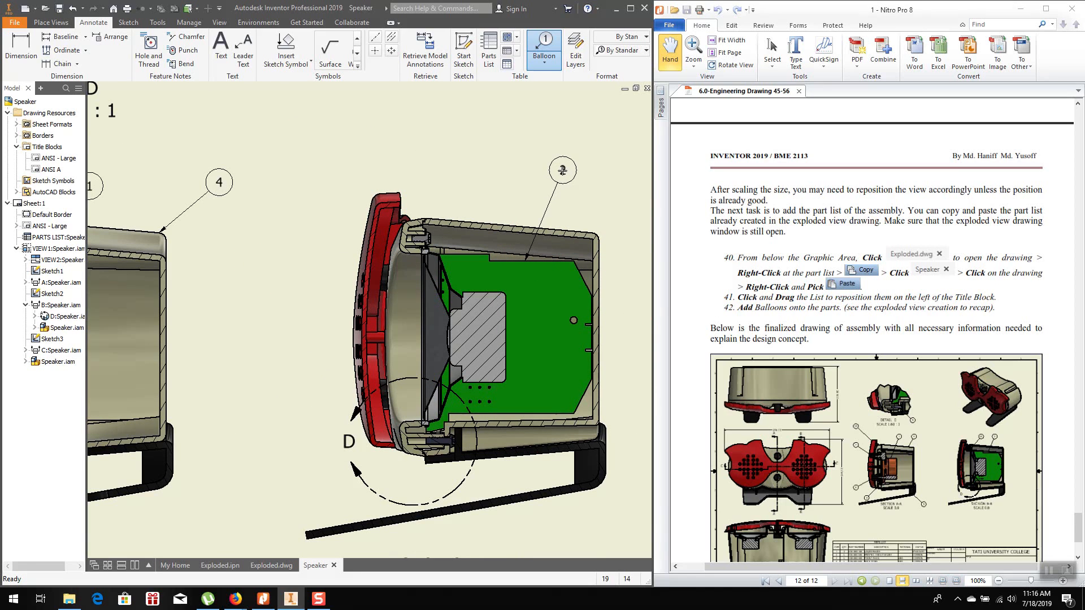
right_click(562, 171)
click(606, 171)
Add a balloon above Section B-B pointing to the head of the upper 6MM binding head screw
scroll(459, 223, up, 3)
click(403, 257)
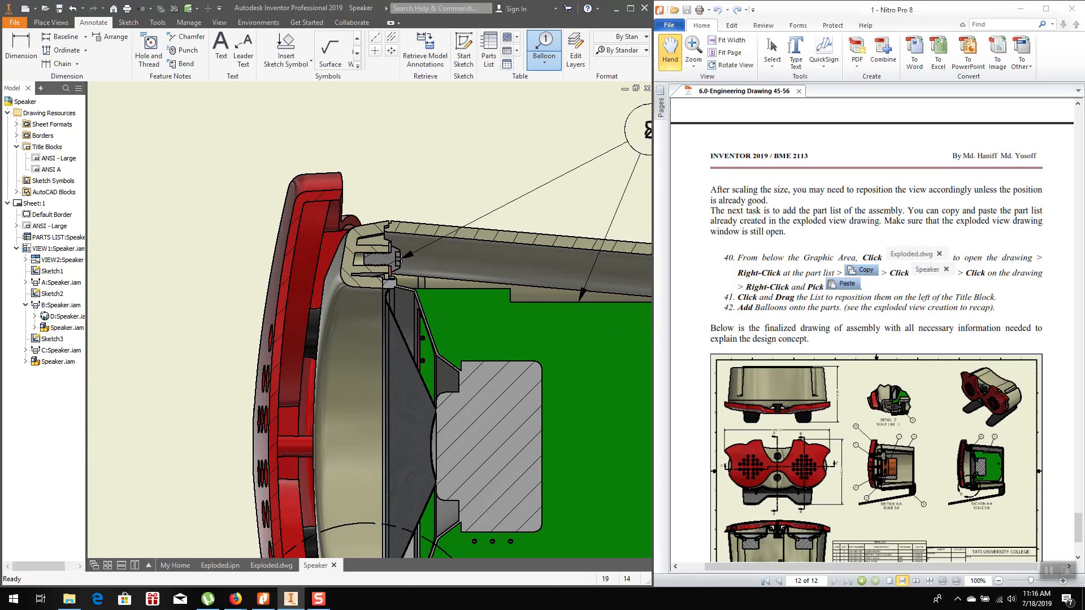
click(486, 143)
right_click(486, 144)
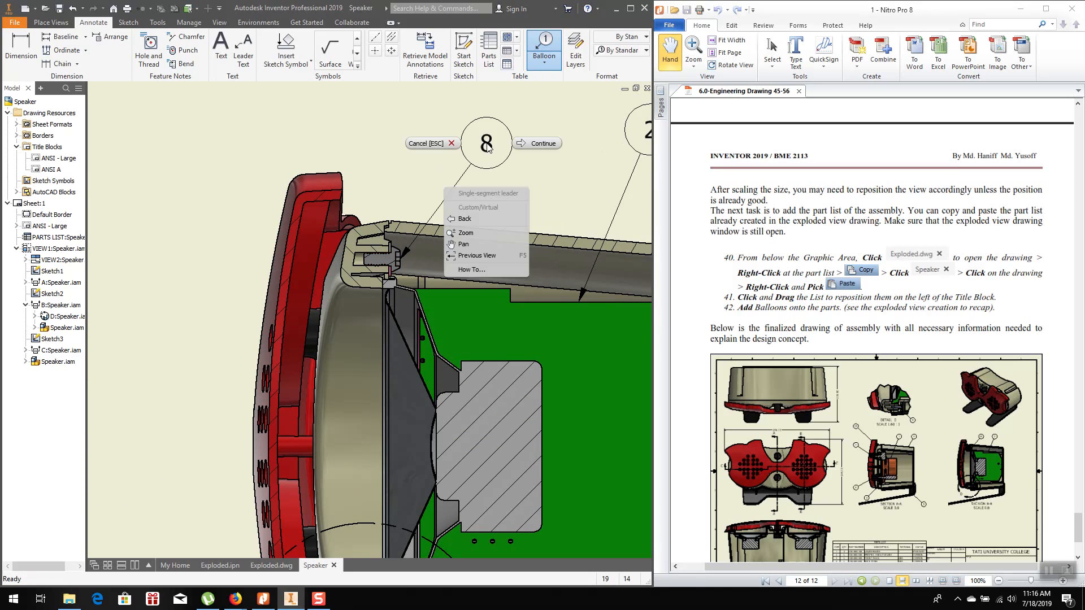
click(530, 144)
scroll(530, 147, down, 2)
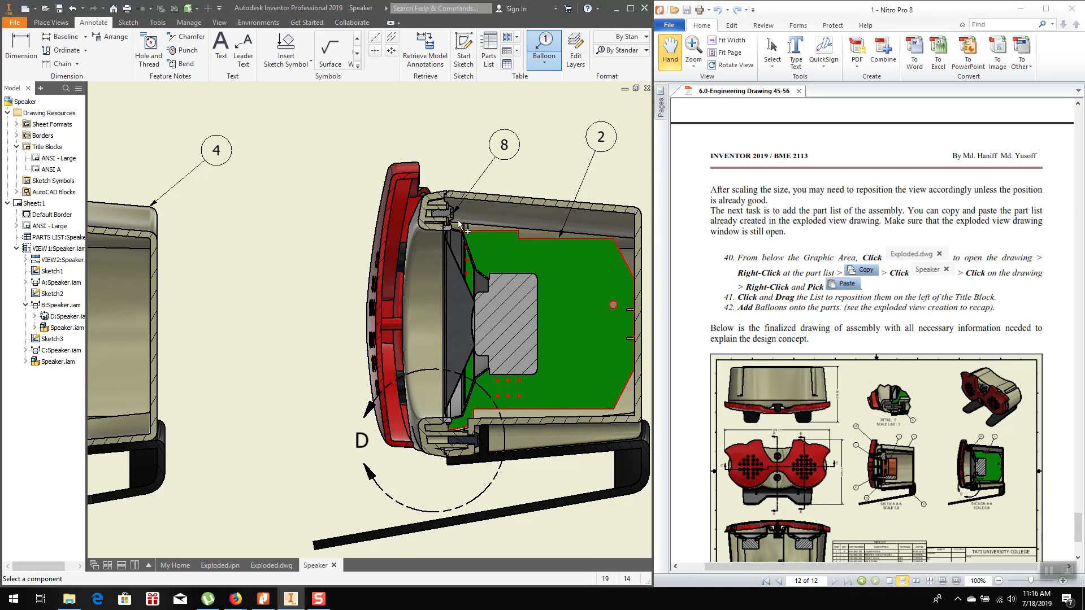
Add a balloon to the stand's rear bend in Section A-A, placed below and right of the stand
scroll(394, 220, down, 4)
scroll(366, 349, up, 3)
click(258, 261)
click(293, 330)
right_click(293, 330)
click(341, 335)
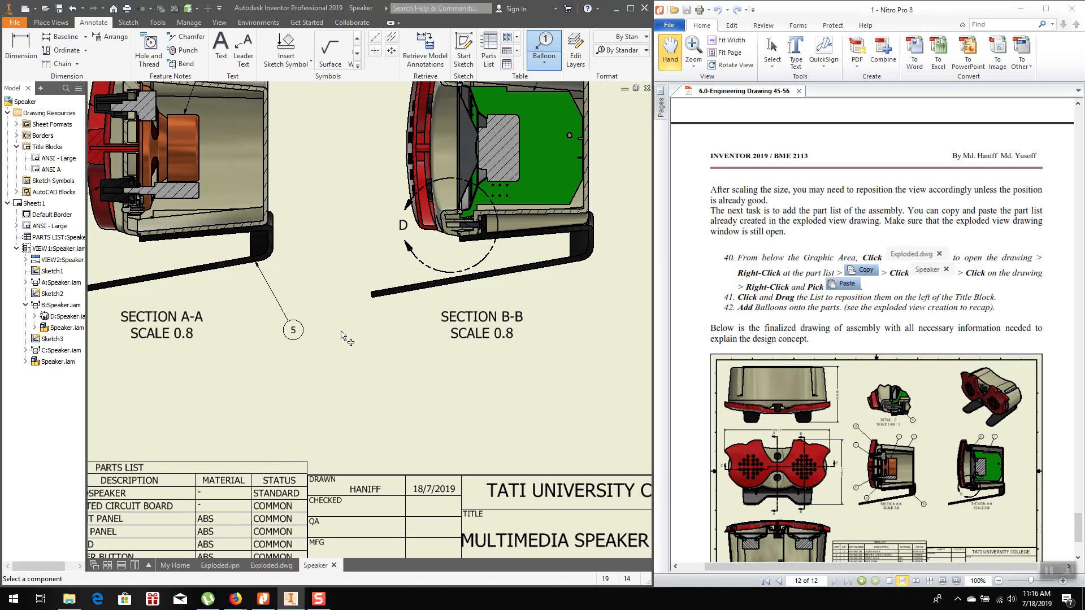
Add a balloon to the 10MM pan head screw in Detail D, placed below and right of the view
scroll(341, 336, down, 3)
scroll(342, 202, down, 2)
scroll(277, 167, up, 6)
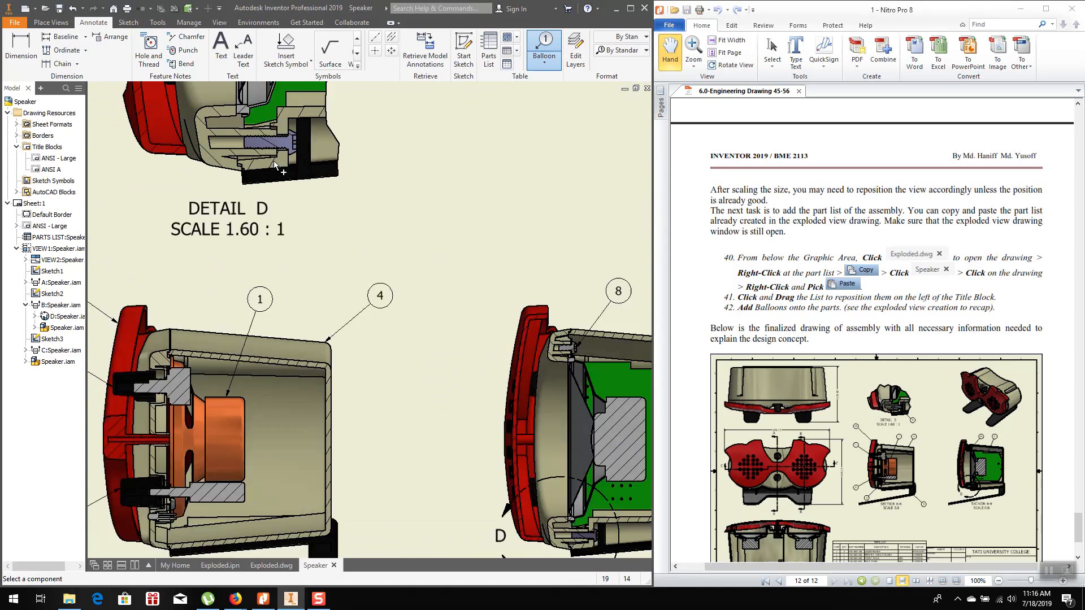
scroll(277, 167, up, 3)
click(312, 145)
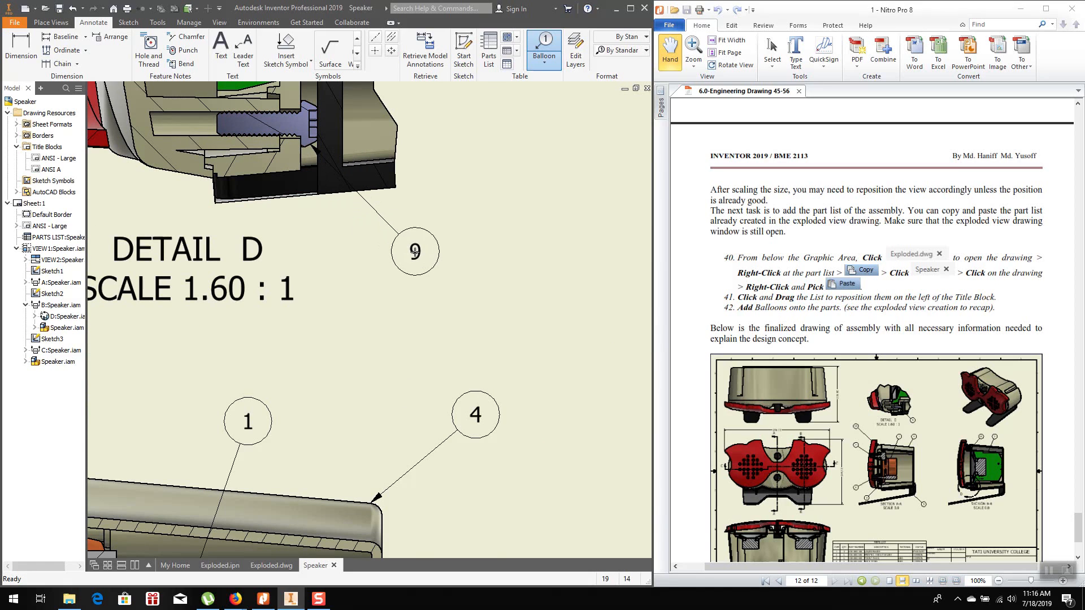
click(415, 251)
right_click(415, 250)
click(467, 256)
scroll(507, 286, down, 2)
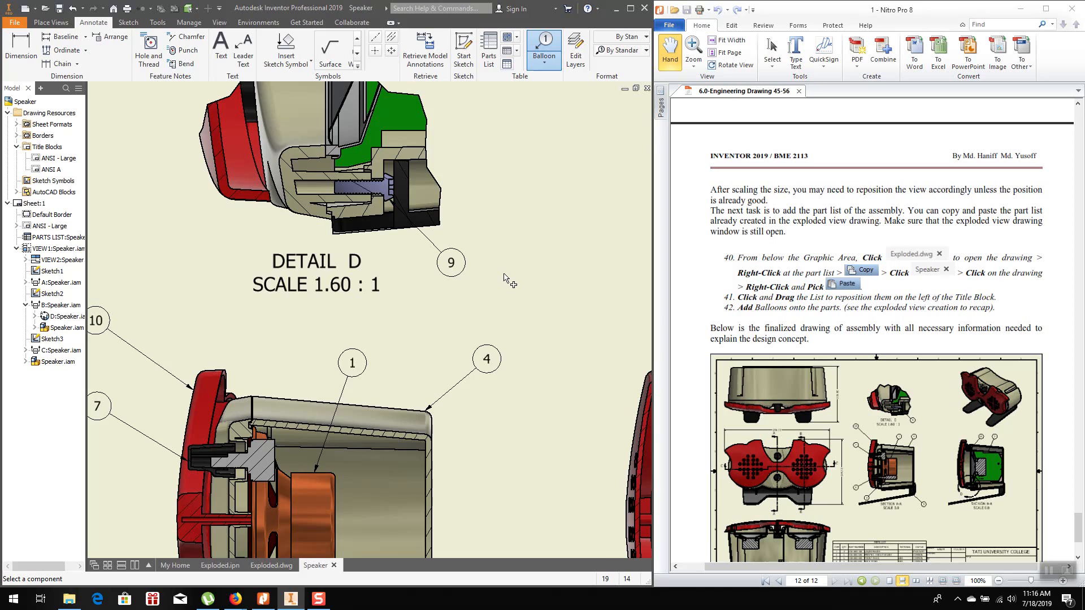
scroll(507, 287, down, 4)
Check the balloons against the parts list and add the missing front panel balloon above Section A-A
scroll(484, 291, up, 2)
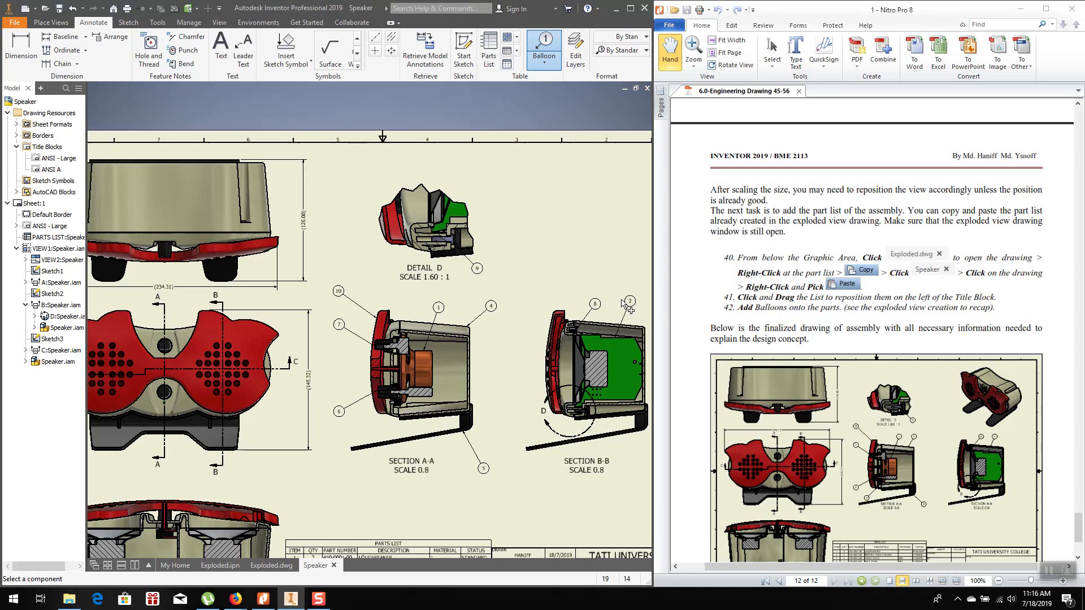
scroll(572, 318, up, 3)
scroll(399, 229, down, 2)
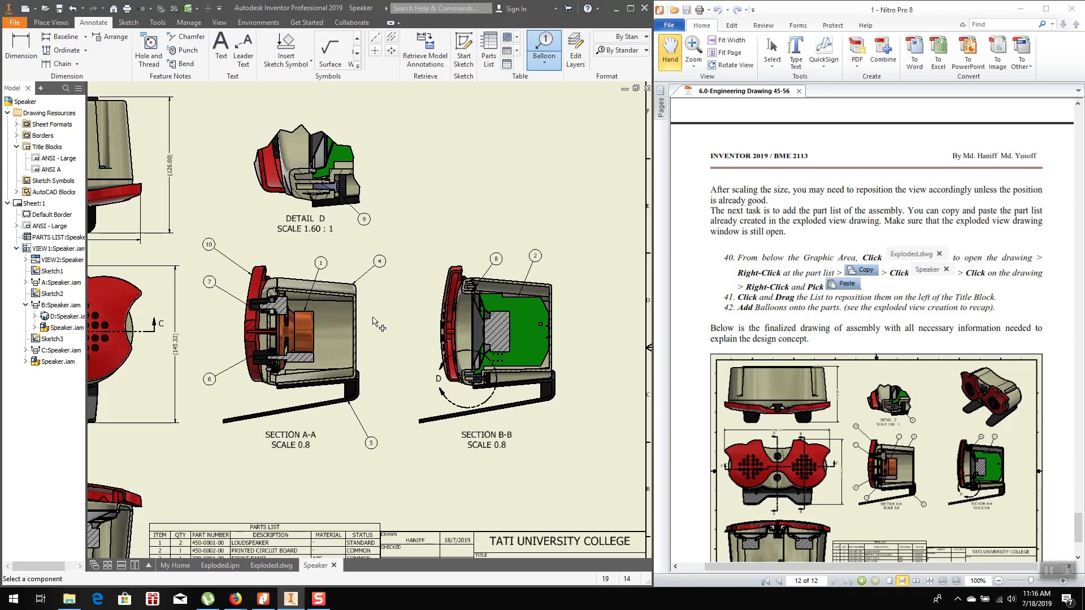
scroll(375, 374, down, 2)
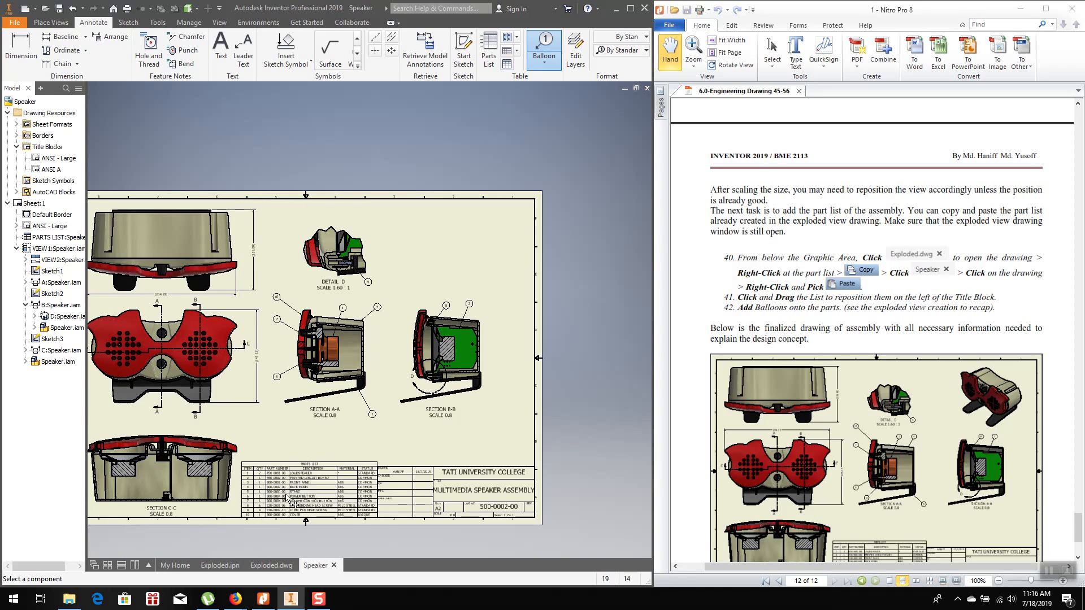
scroll(289, 499, up, 3)
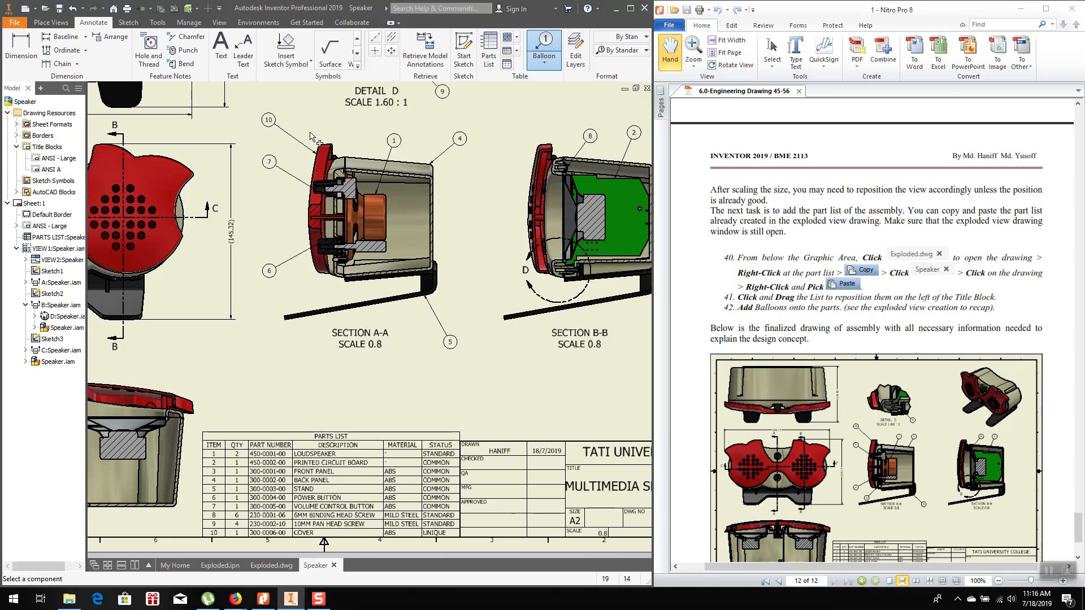
scroll(292, 240, down, 2)
scroll(304, 192, up, 4)
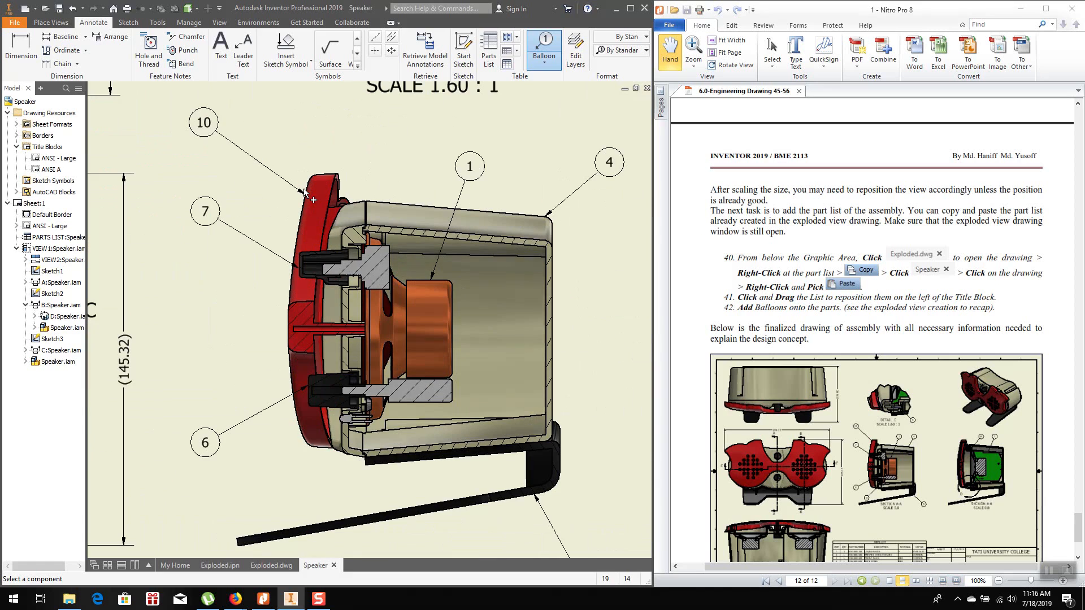
click(356, 201)
right_click(337, 120)
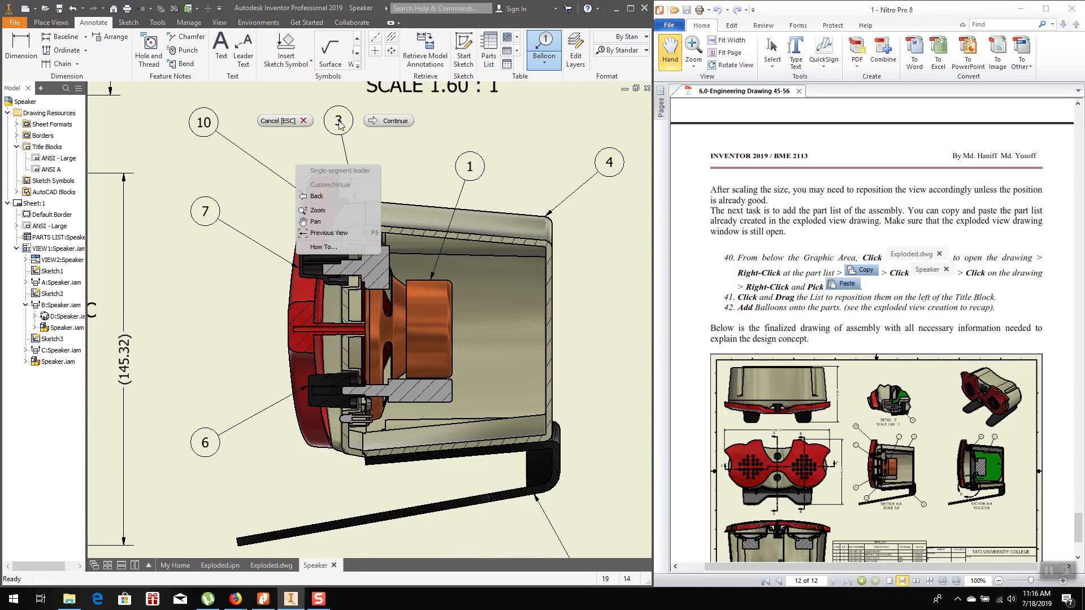
click(386, 123)
scroll(350, 232, down, 3)
scroll(350, 235, down, 3)
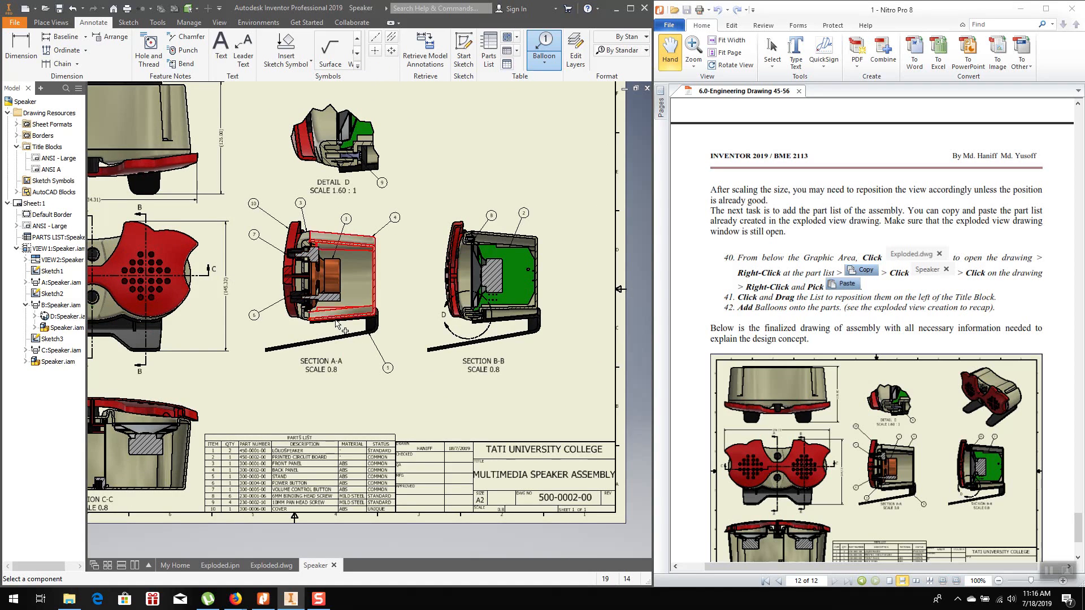
Save the drawing in the BME 2113 folder as an Inventor drawing file (.dwg) named Assembly
scroll(423, 283, up, 3)
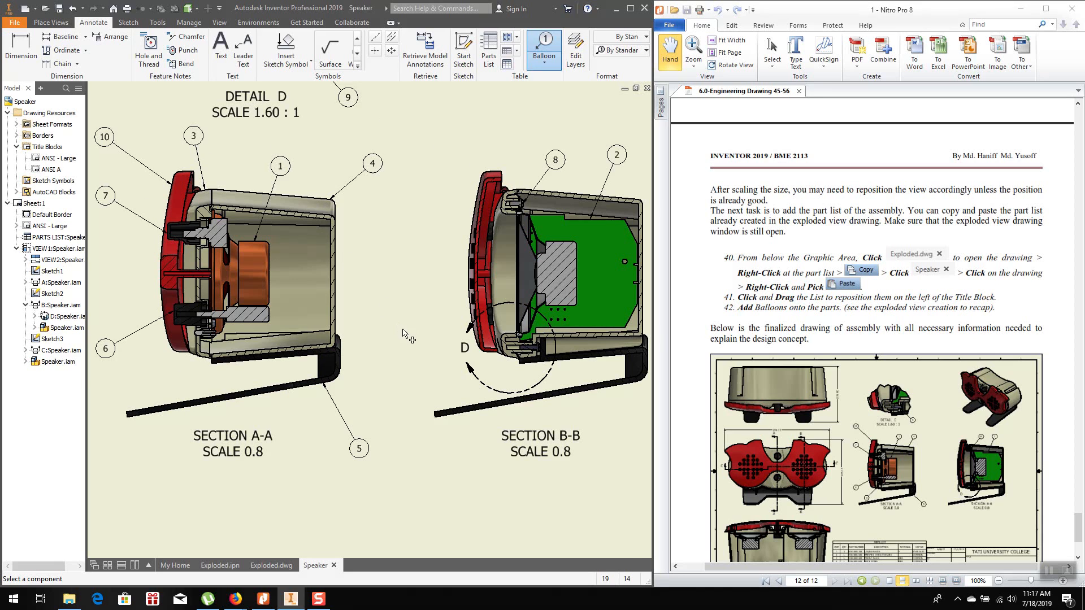
scroll(410, 339, down, 3)
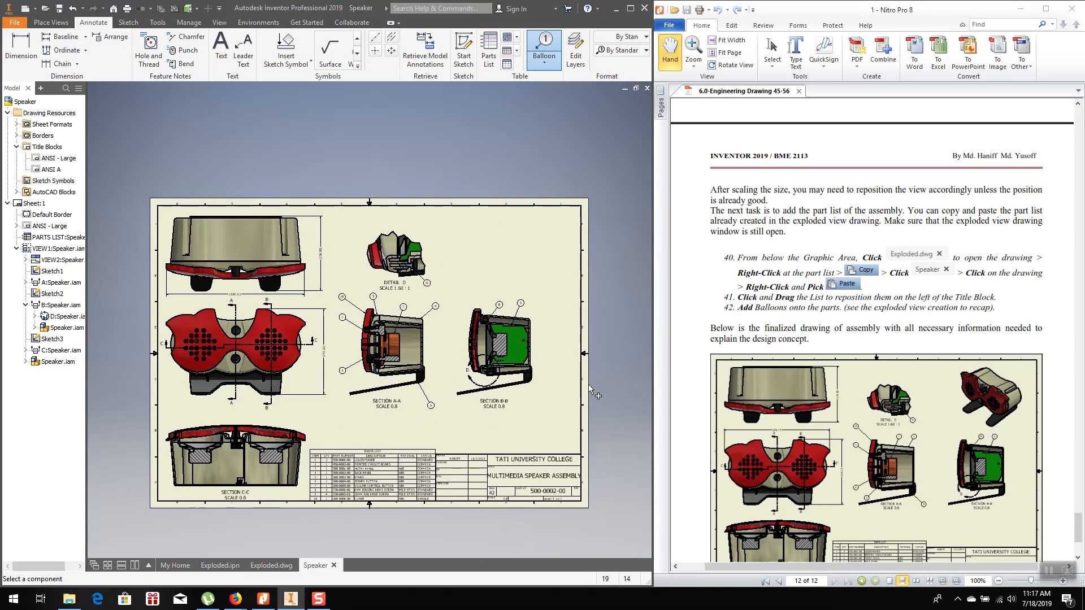
scroll(731, 324, down, 3)
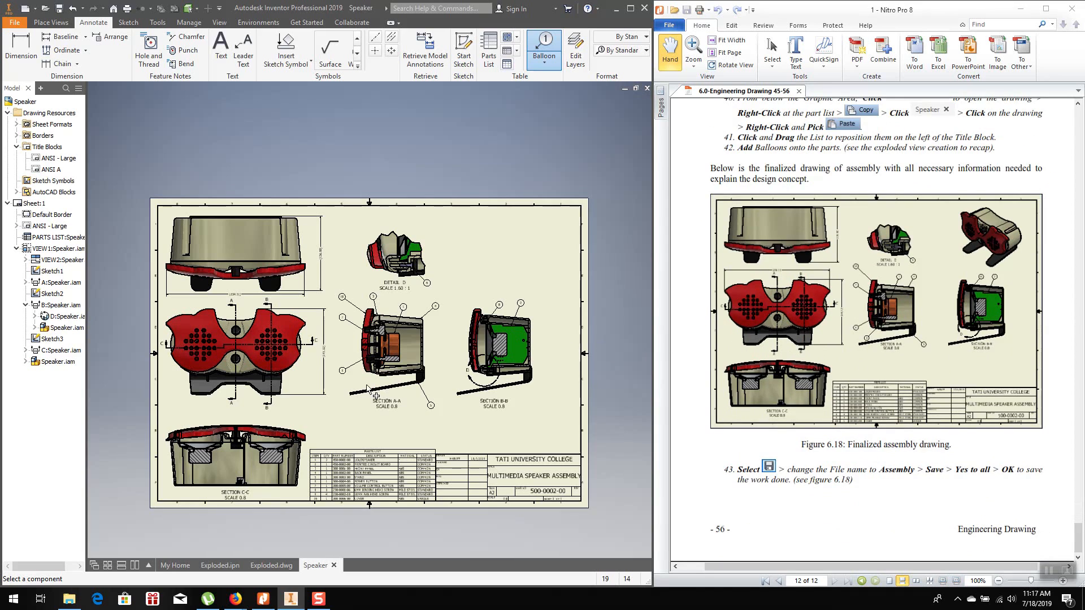
click(59, 8)
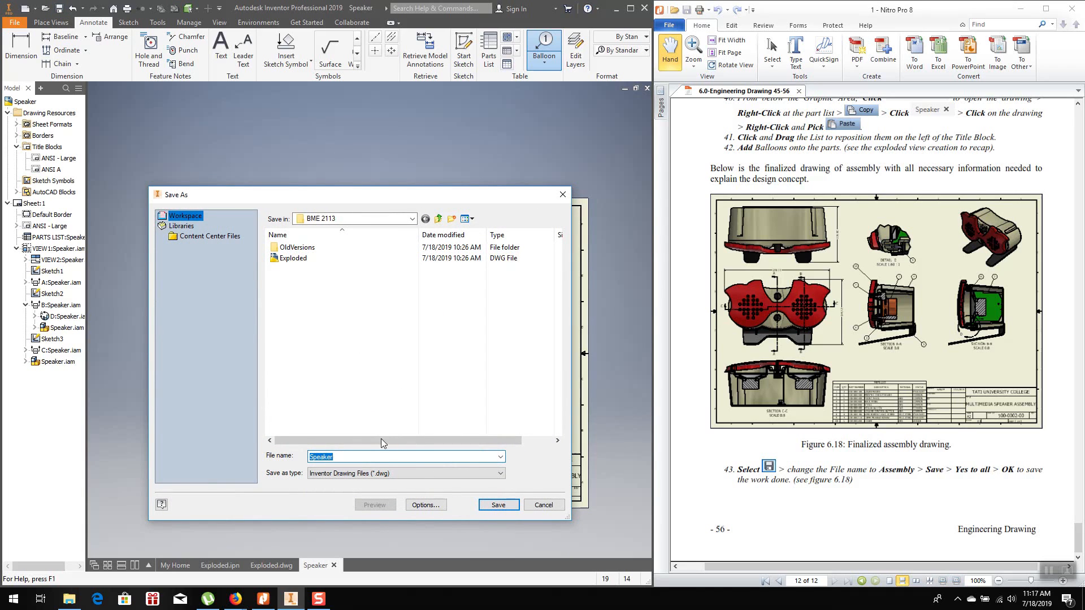
text(Assembly)
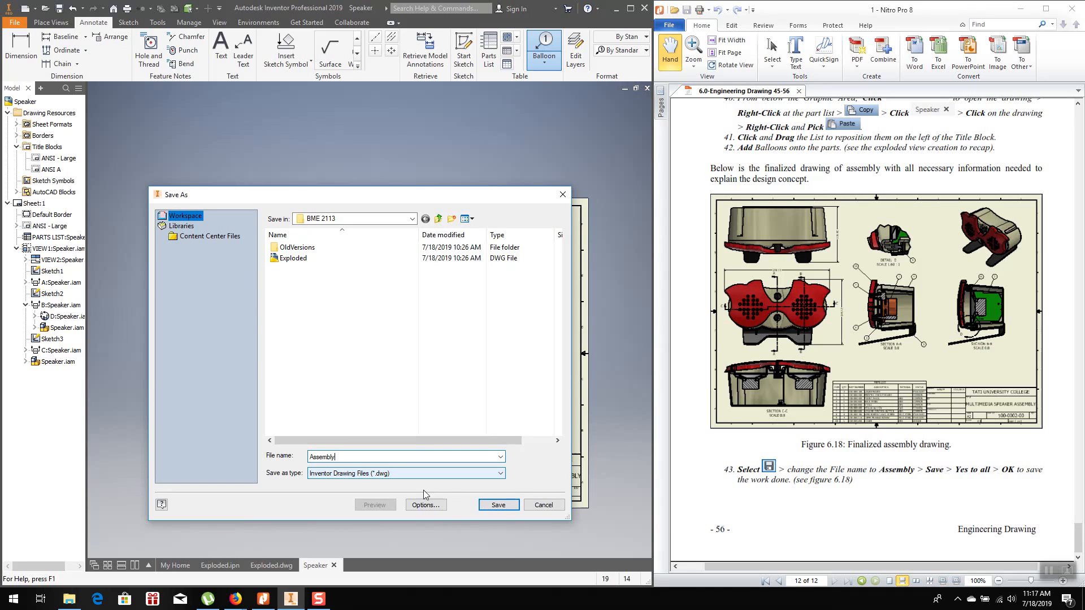
click(498, 505)
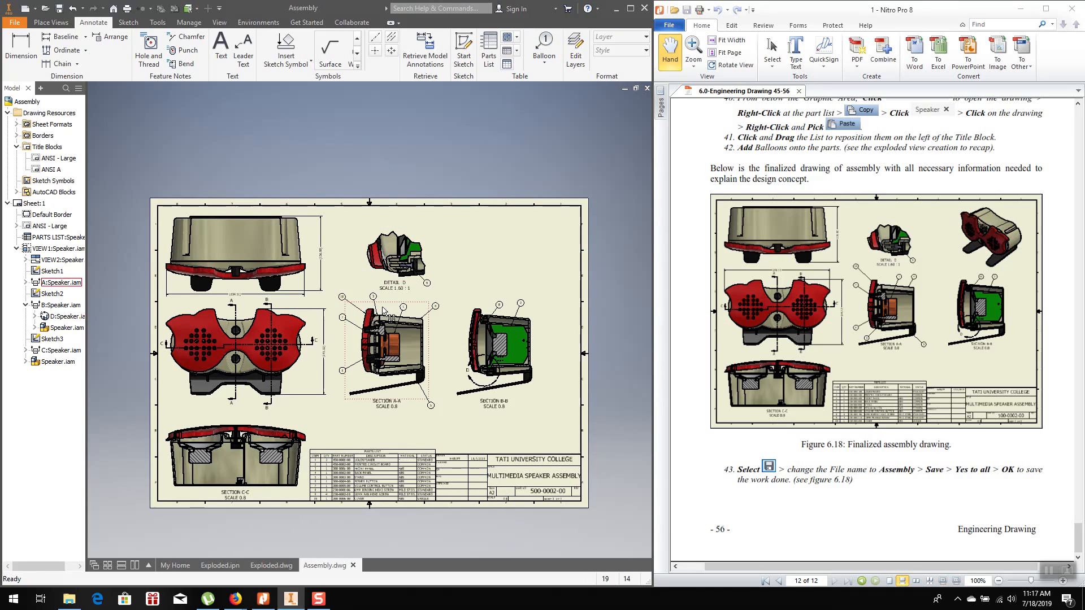
Turn off shading and show tangent edges for the base front view VIEW1, keeping hidden lines removed
scroll(384, 311, up, 3)
scroll(384, 310, down, 2)
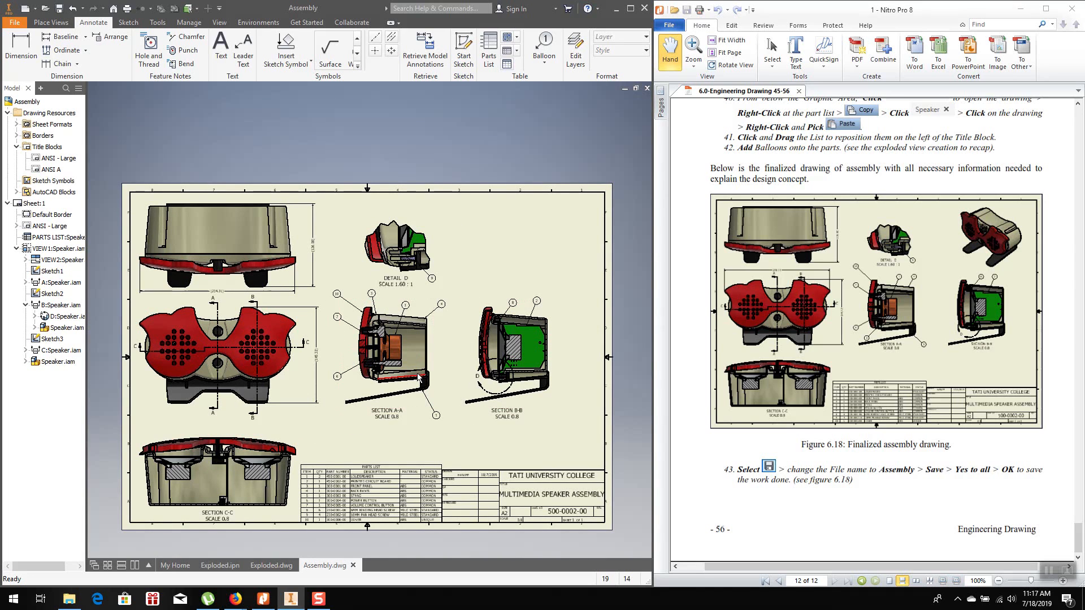
drag(246, 346, 250, 355)
double_click(51, 251)
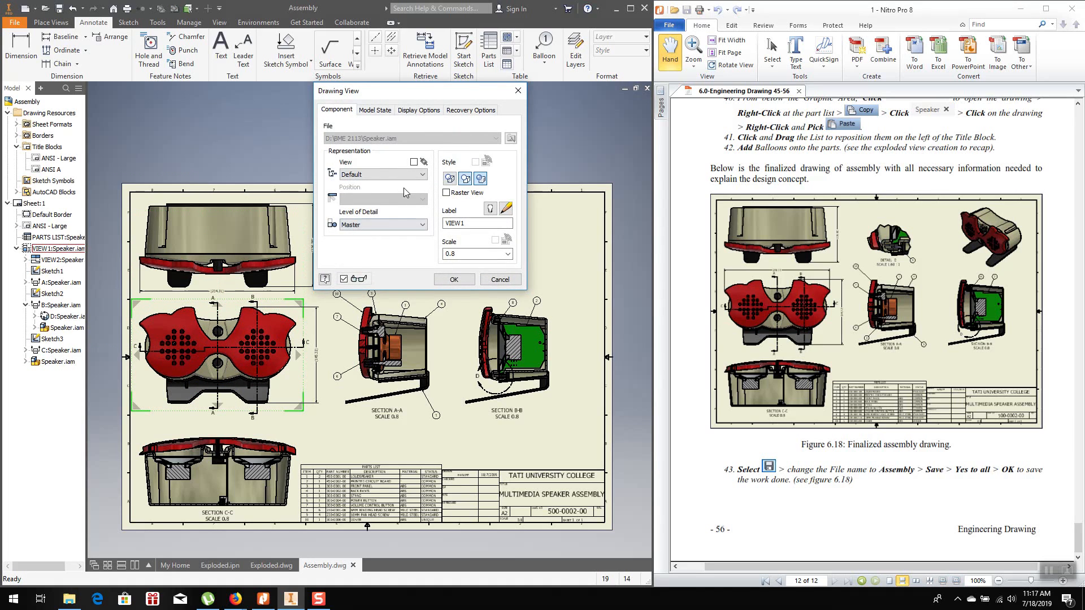
click(480, 179)
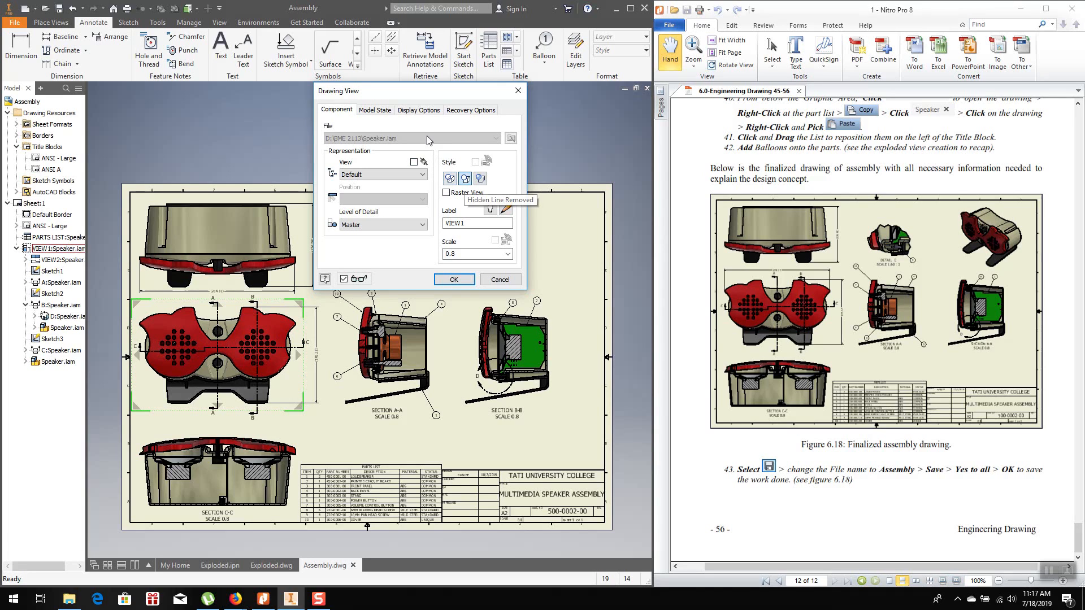
click(431, 110)
click(328, 137)
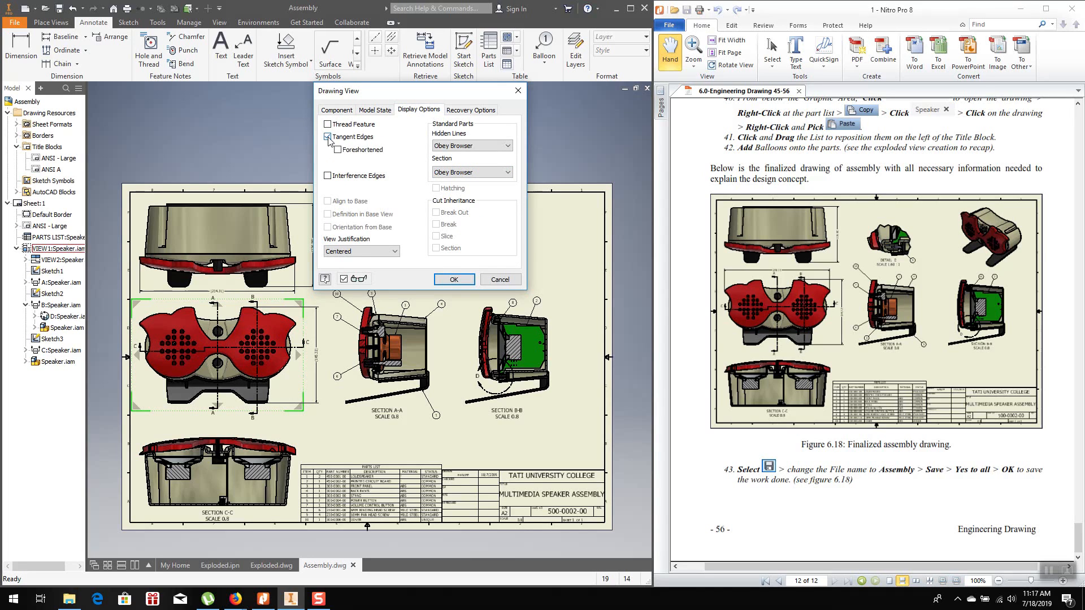
click(453, 280)
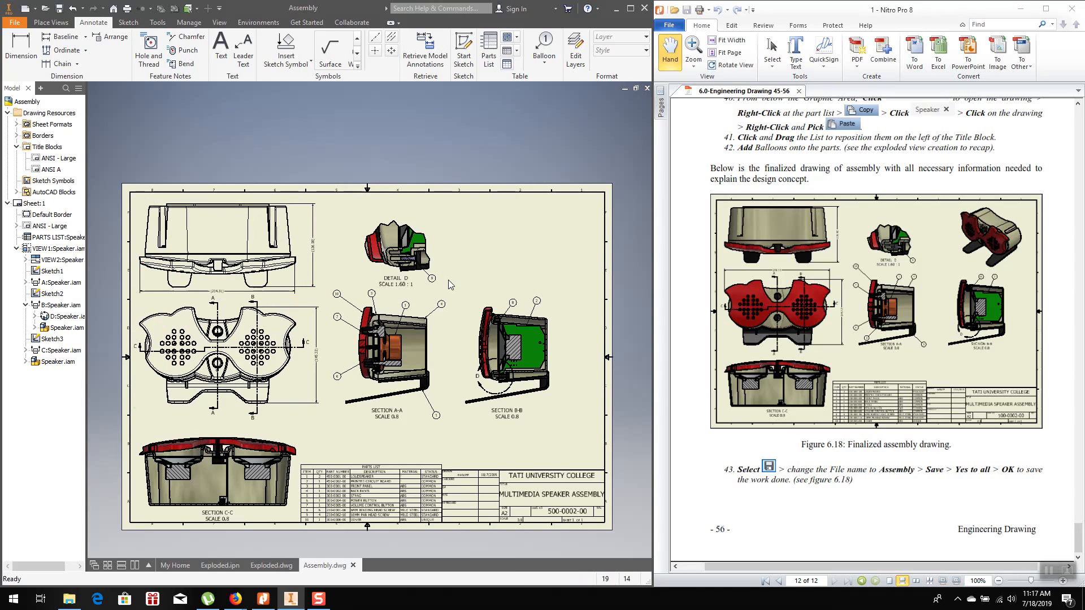
Turn off shading and enable tangent edges for the Section C-C view
double_click(233, 460)
click(478, 181)
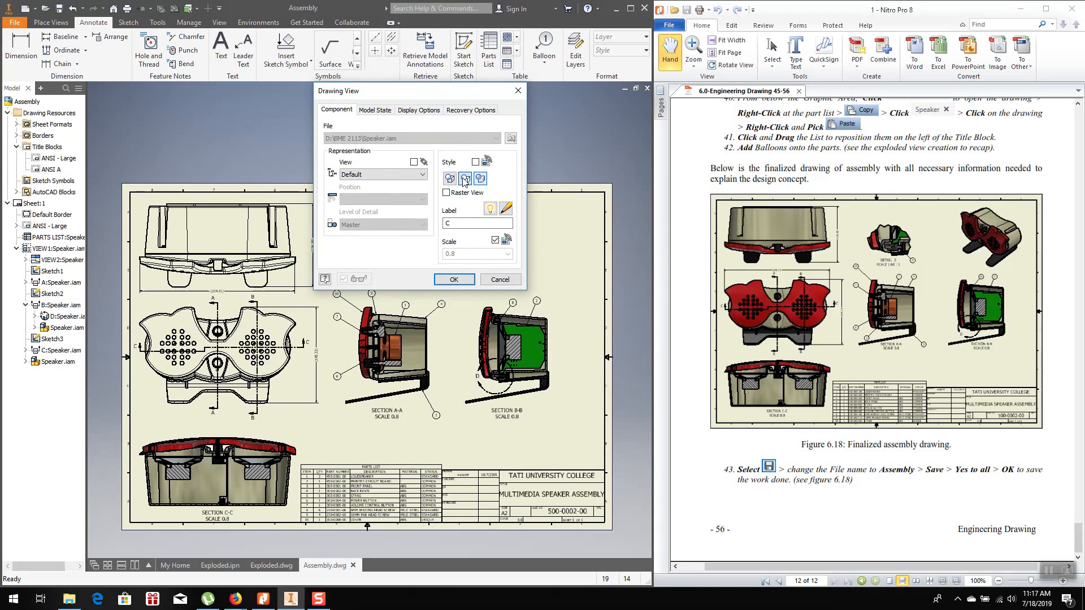
click(435, 112)
click(327, 137)
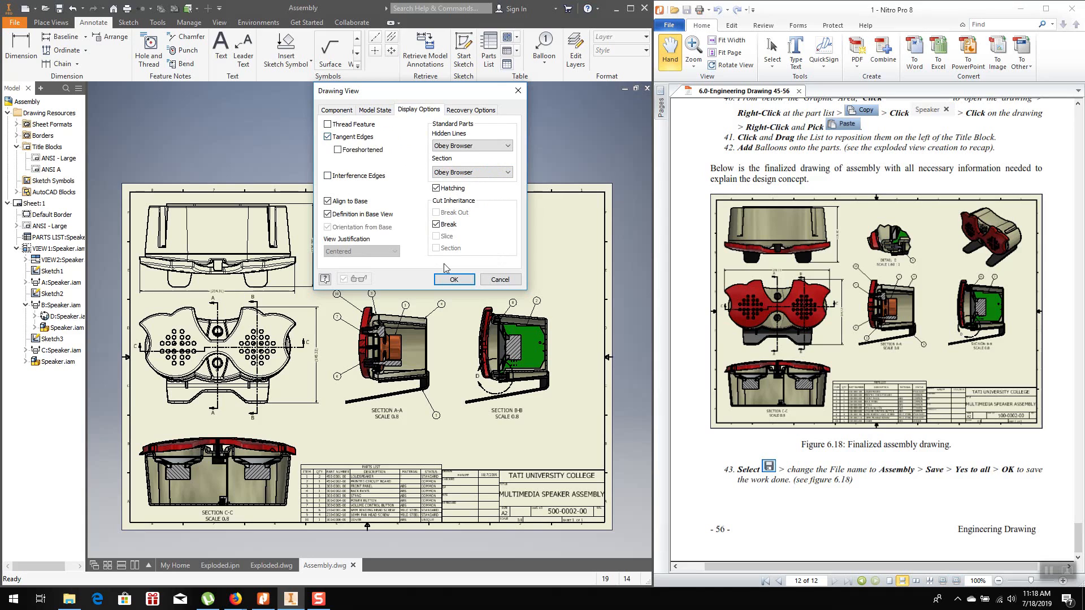
click(453, 280)
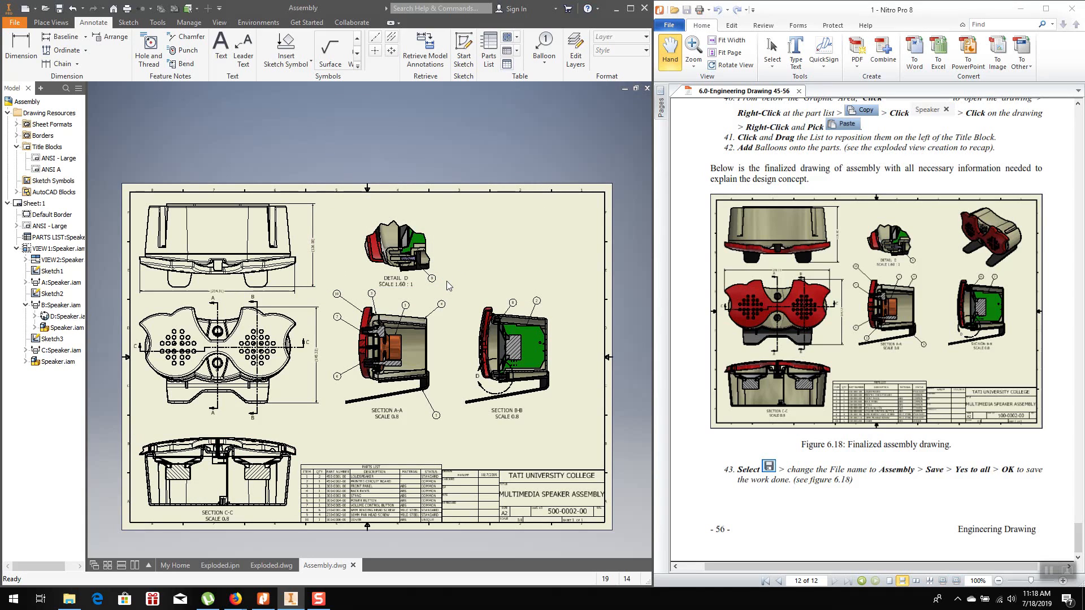
Check the style and display options of the Detail D view
drag(332, 213, 570, 440)
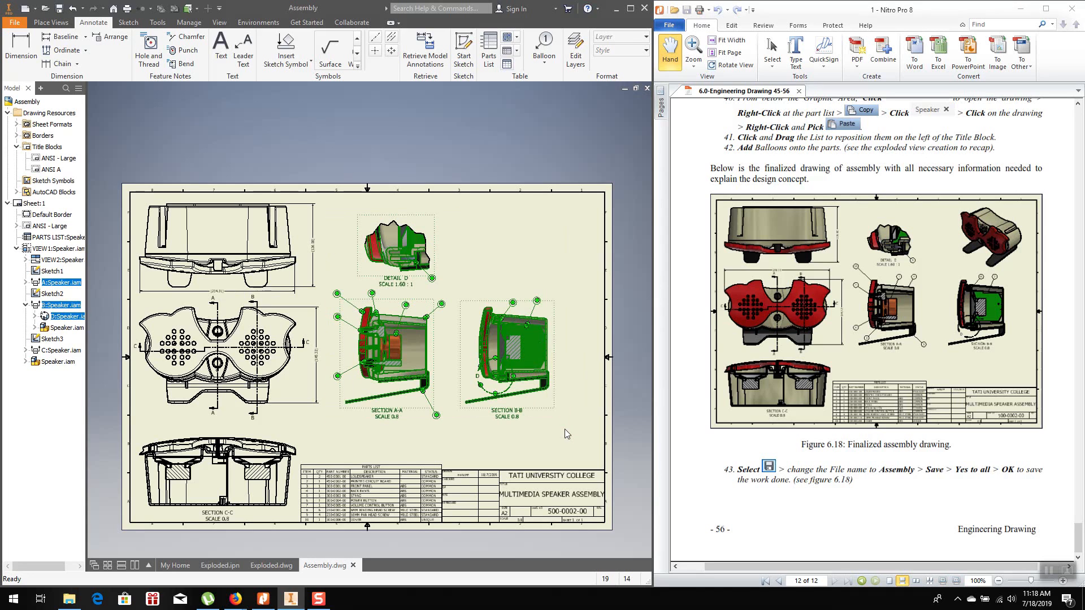
click(538, 374)
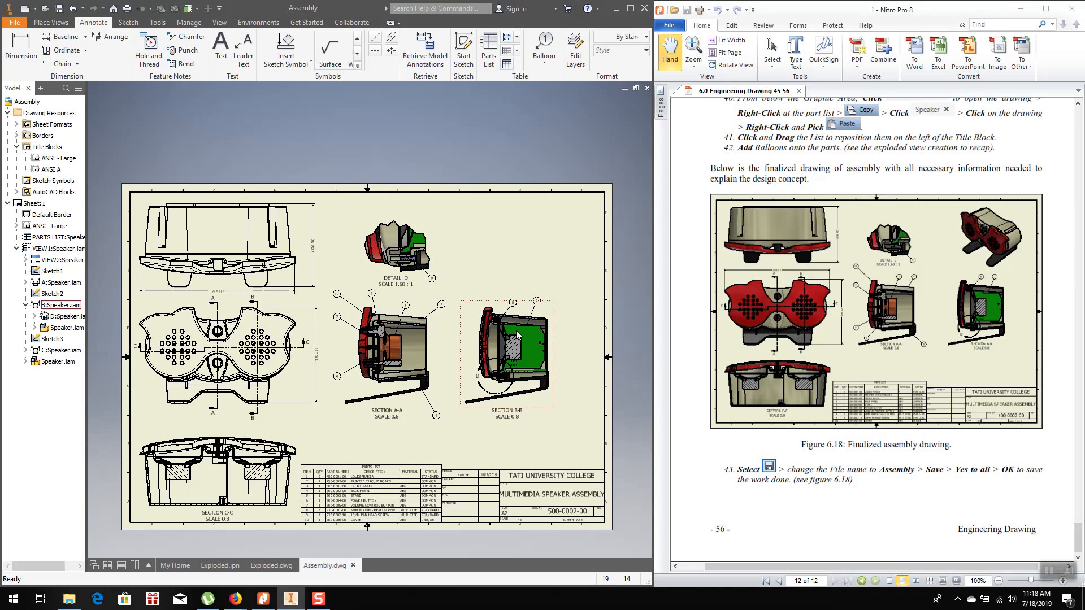
double_click(394, 236)
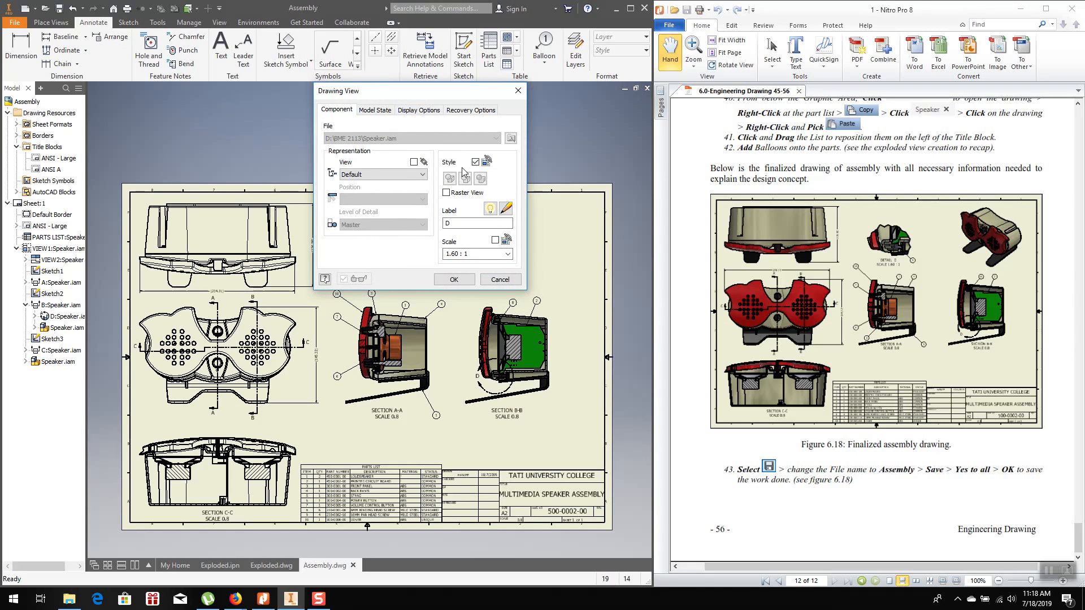
click(426, 113)
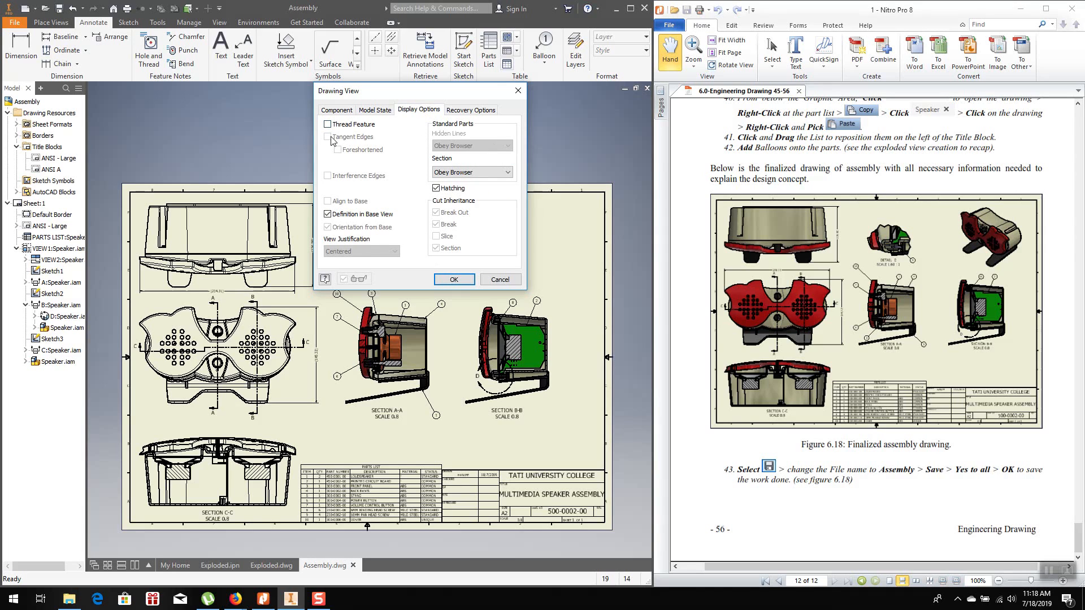
click(454, 279)
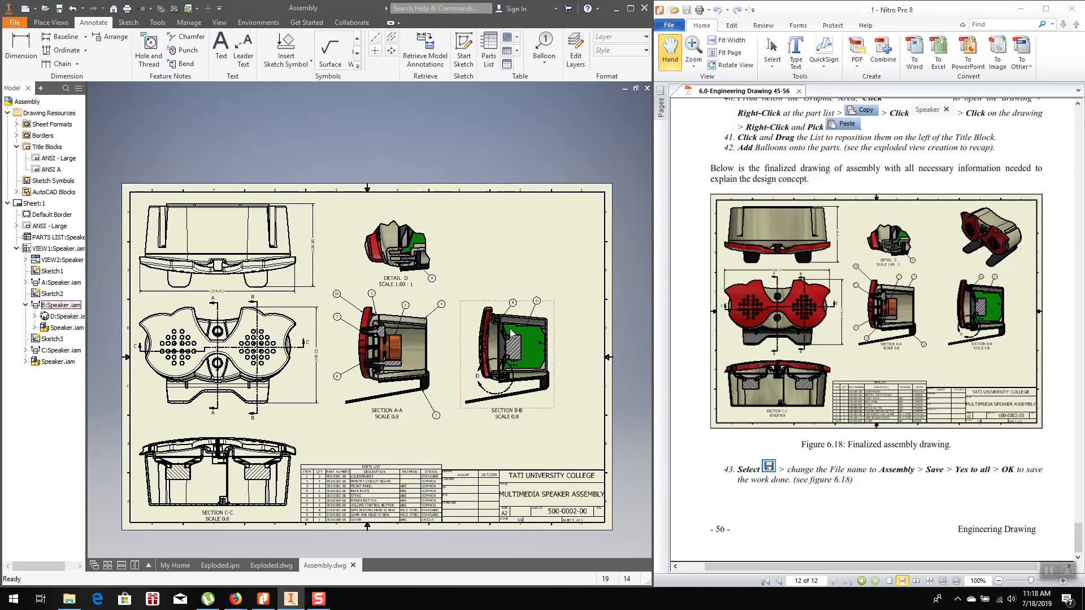
Enable tangent edges and turn off shading for the Section B-B view
double_click(477, 314)
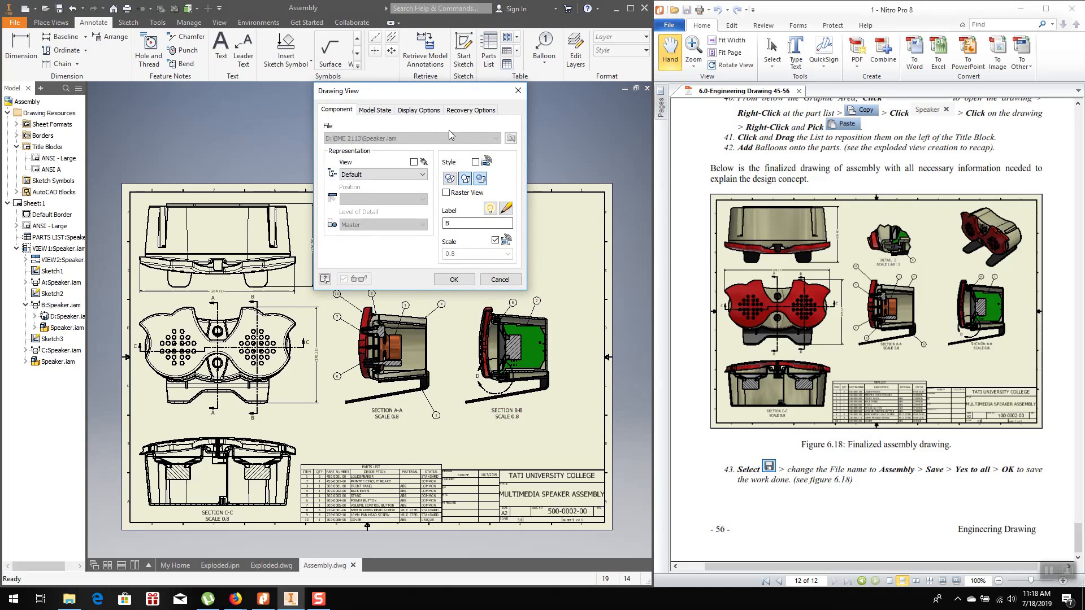
click(421, 111)
click(327, 138)
click(339, 111)
click(480, 178)
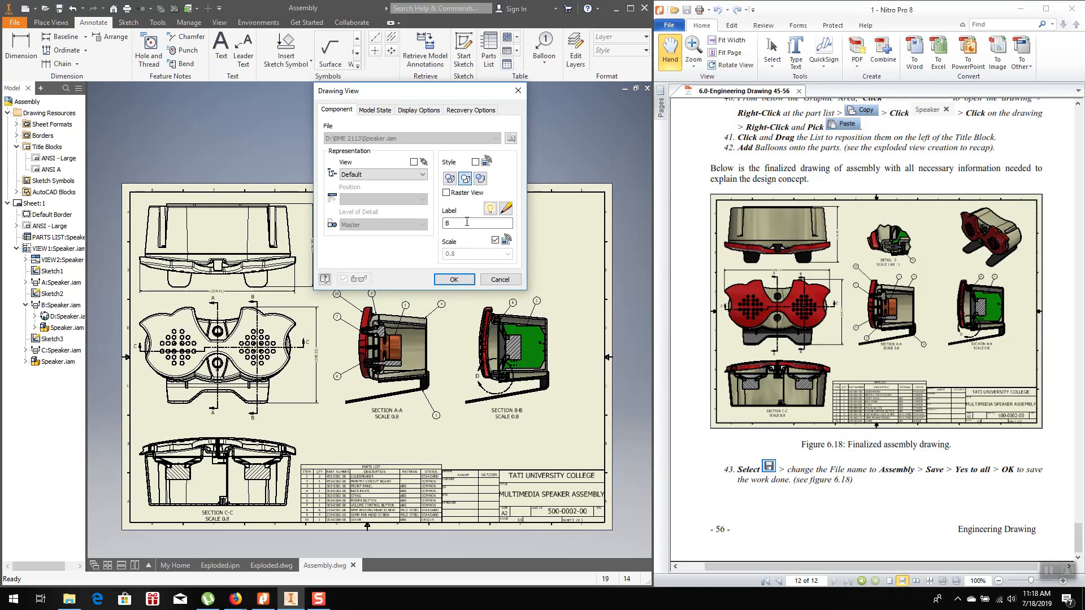
click(454, 279)
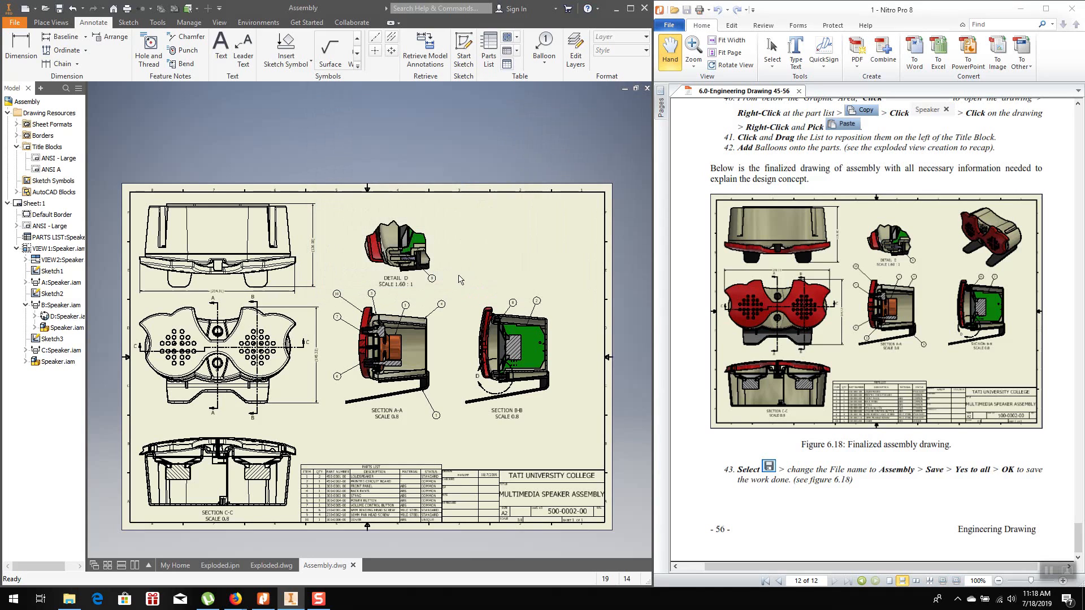
Remove shading from the Section A-A view and turn on its tangent edges
click(402, 342)
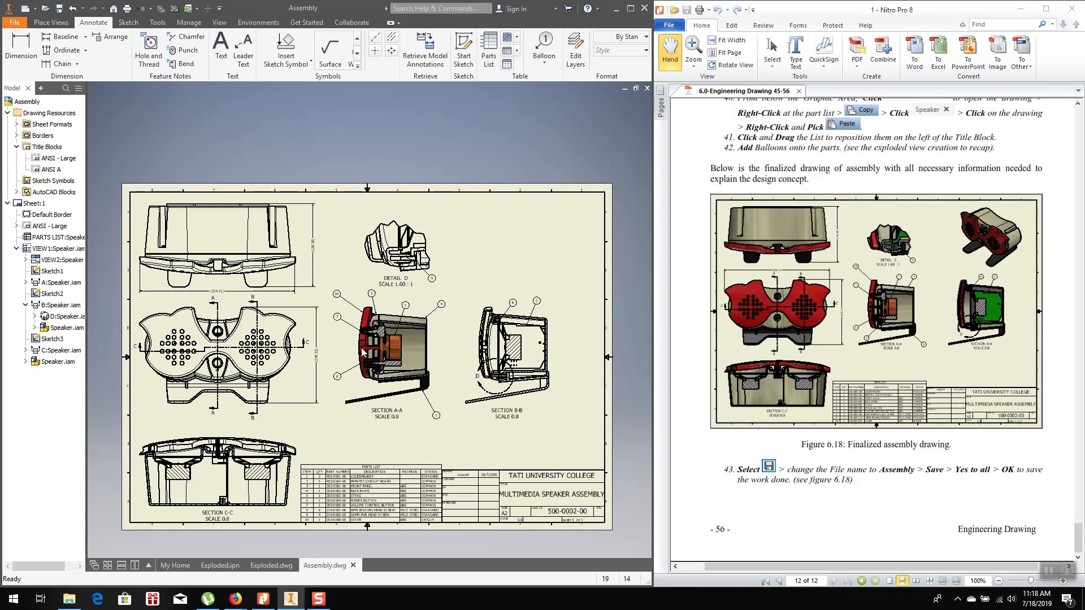
double_click(415, 337)
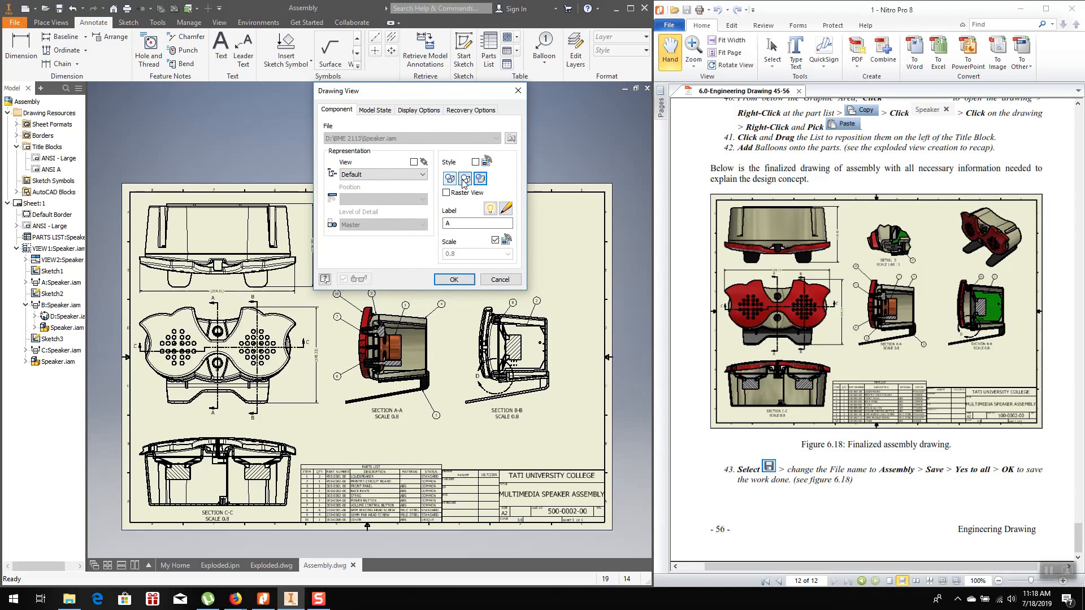
click(420, 111)
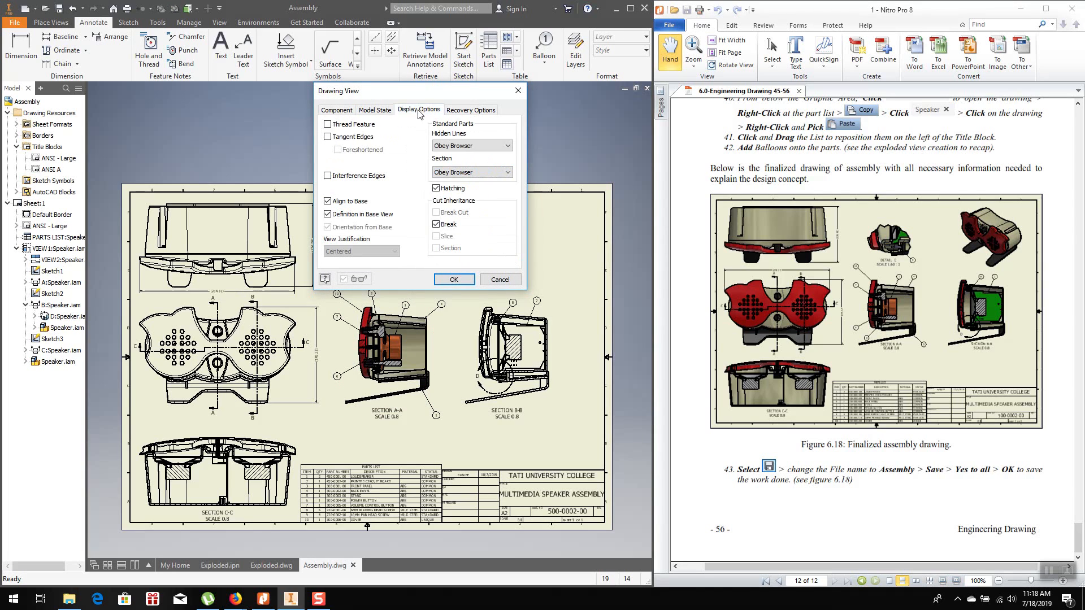
click(327, 137)
click(441, 278)
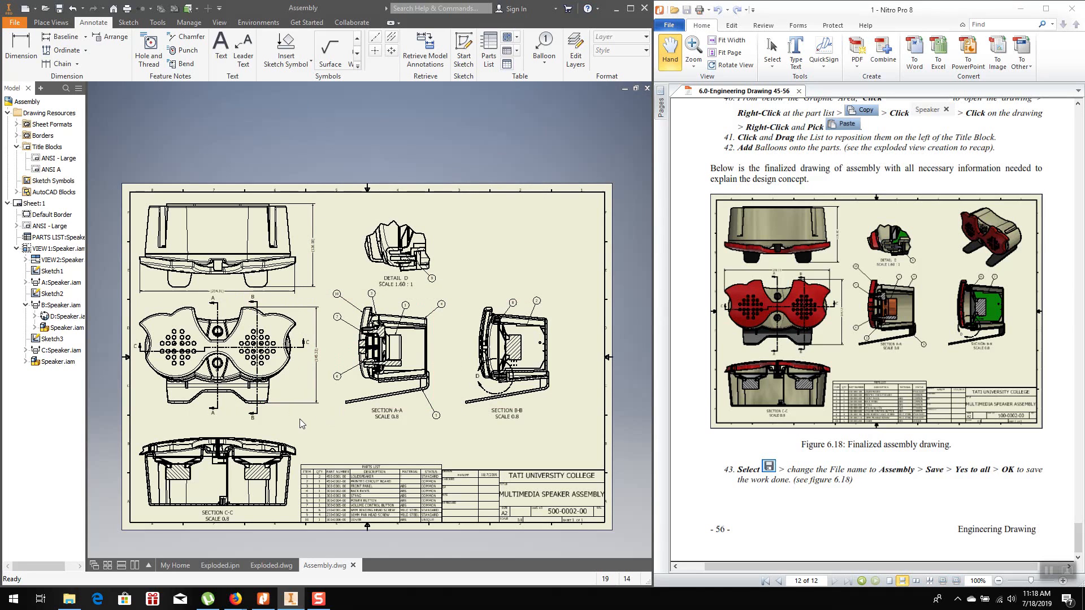
Compare the sheet with the finalized drawing figure and read the manual's instructions for adding the isometric view
scroll(300, 418, down, 3)
scroll(299, 419, up, 3)
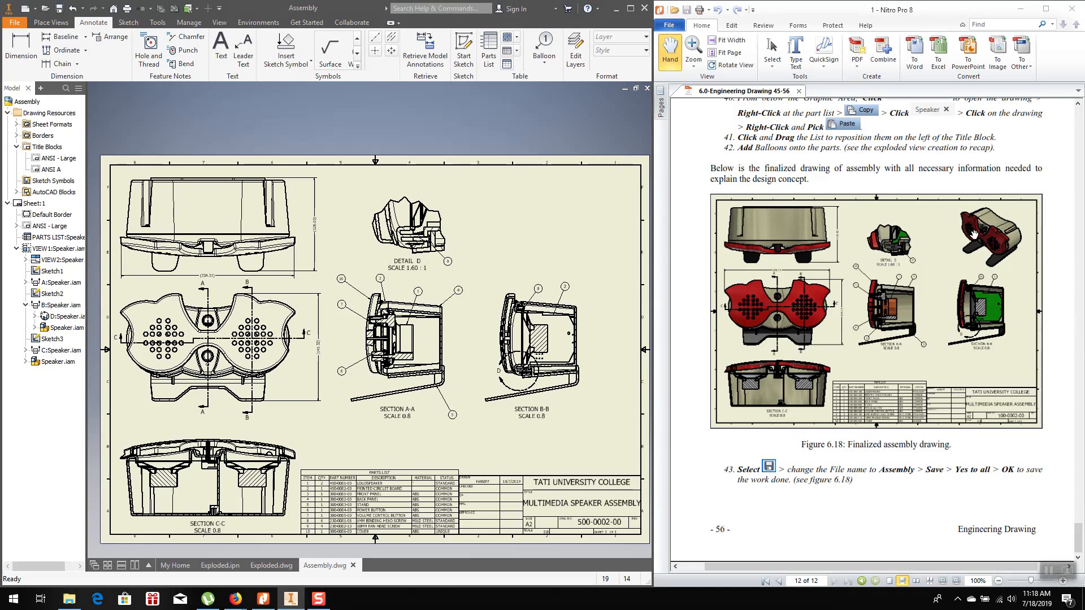
scroll(980, 243, up, 4)
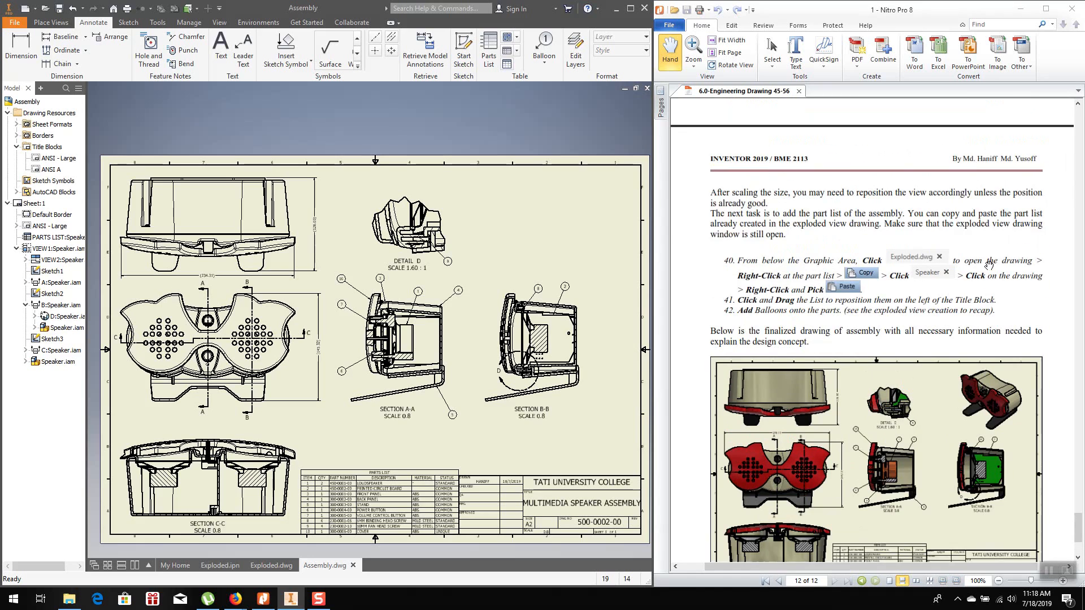
scroll(989, 264, up, 4)
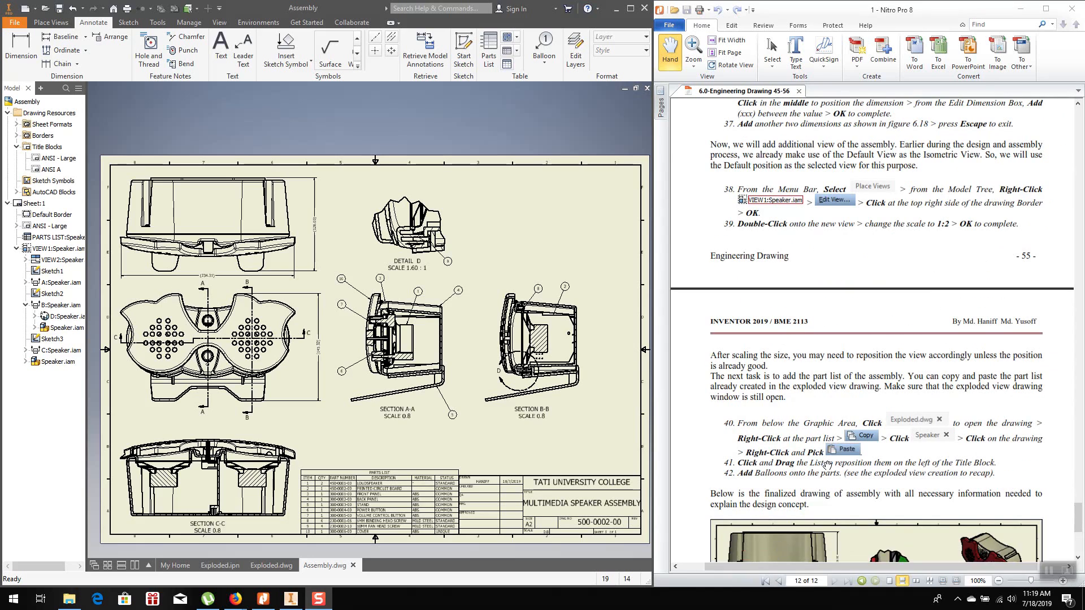
scroll(988, 266, down, 6)
scroll(841, 413, up, 7)
scroll(841, 413, up, 5)
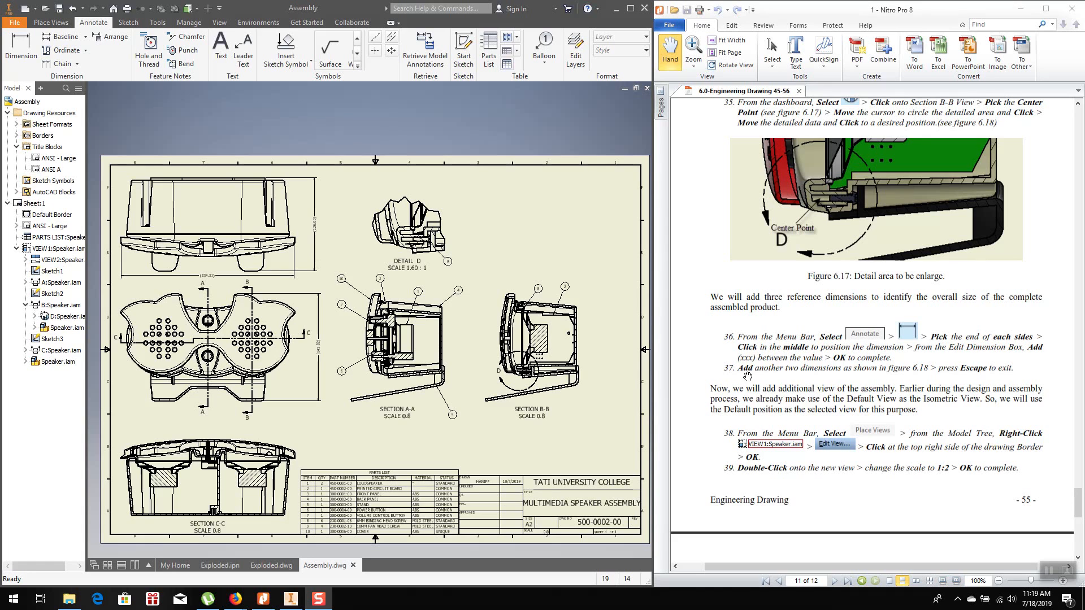
scroll(741, 395, down, 4)
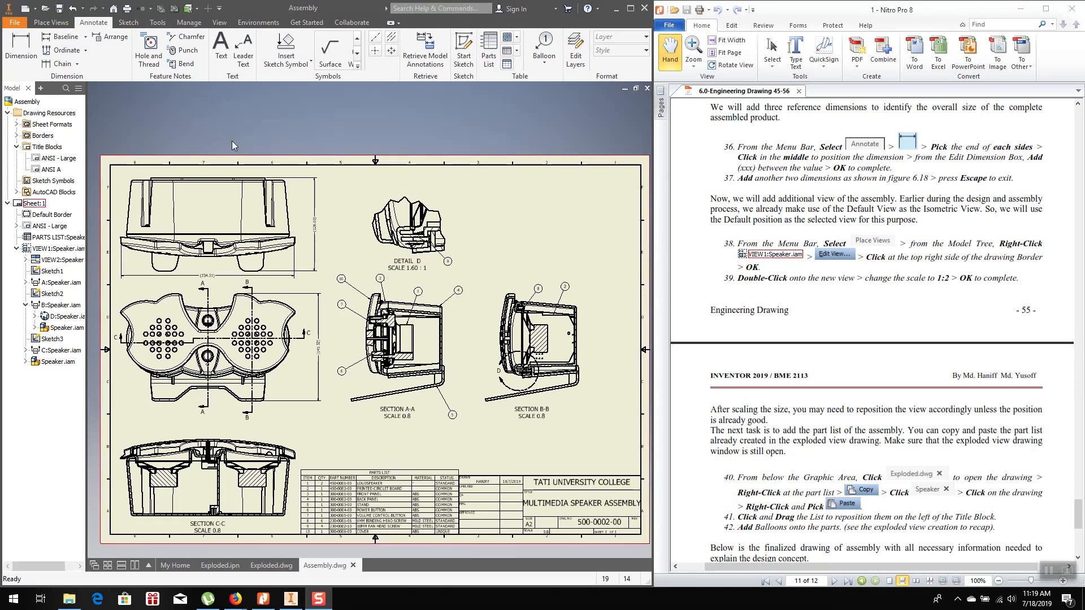
Add an isometric view of the speaker assembly from the VIEW1 base view, placing it near the sheet's upper-right corner
click(60, 25)
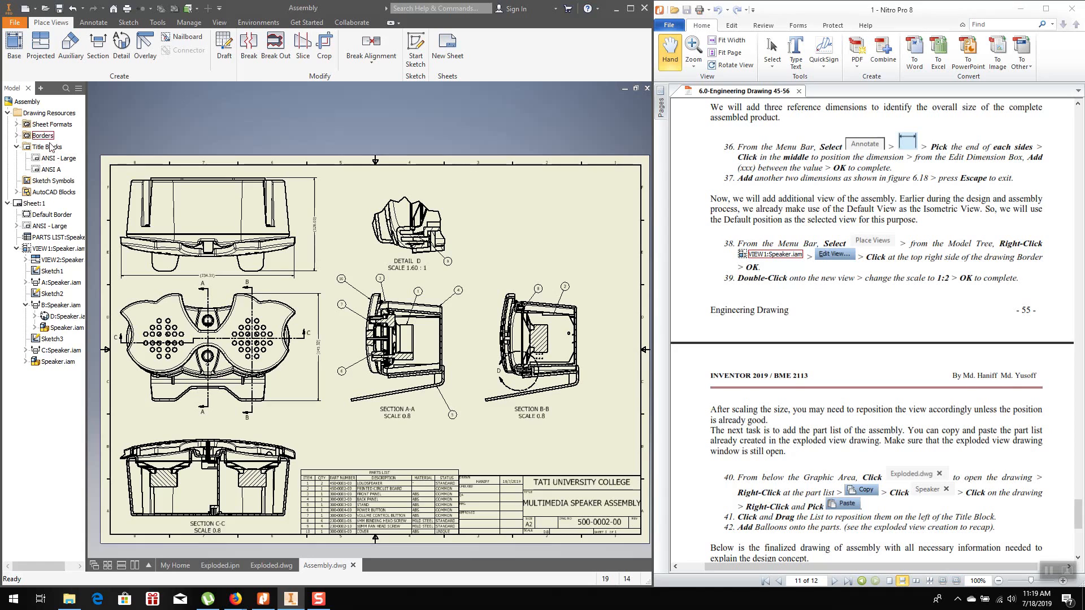
right_click(57, 249)
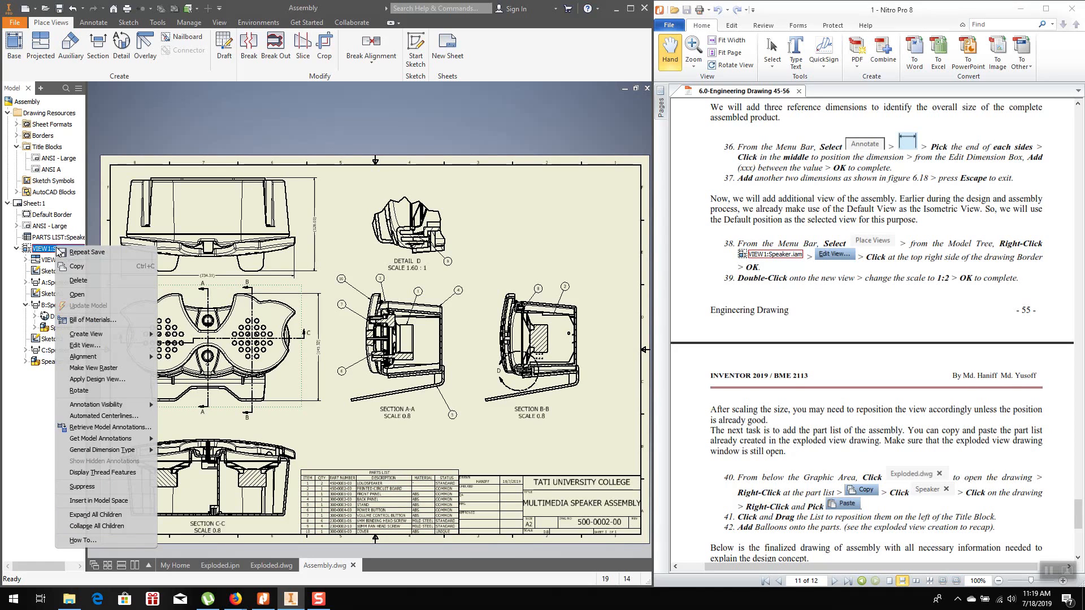
click(84, 345)
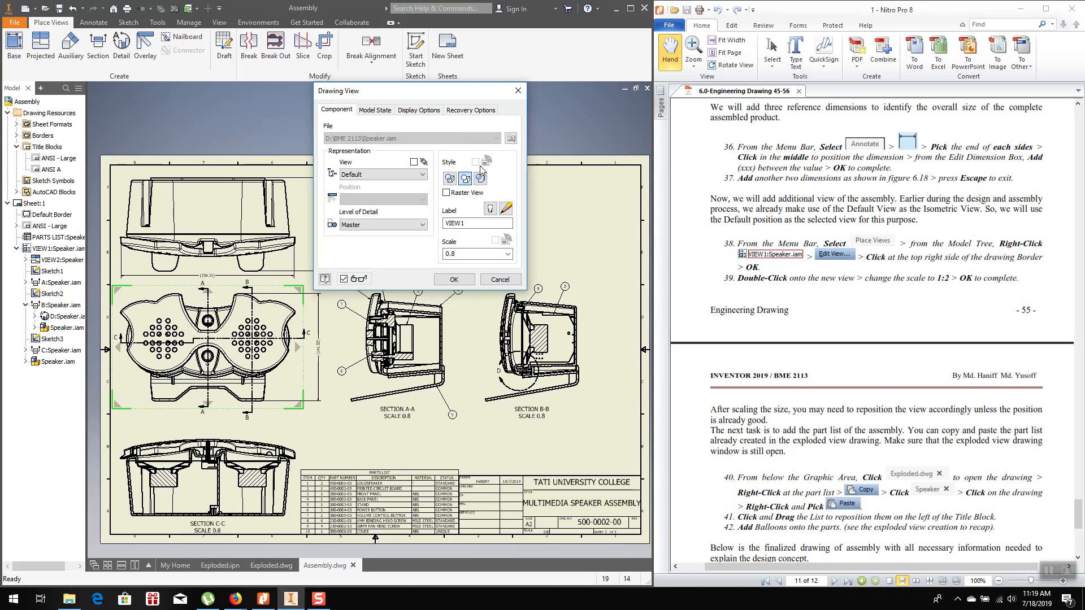
drag(462, 93, 318, 98)
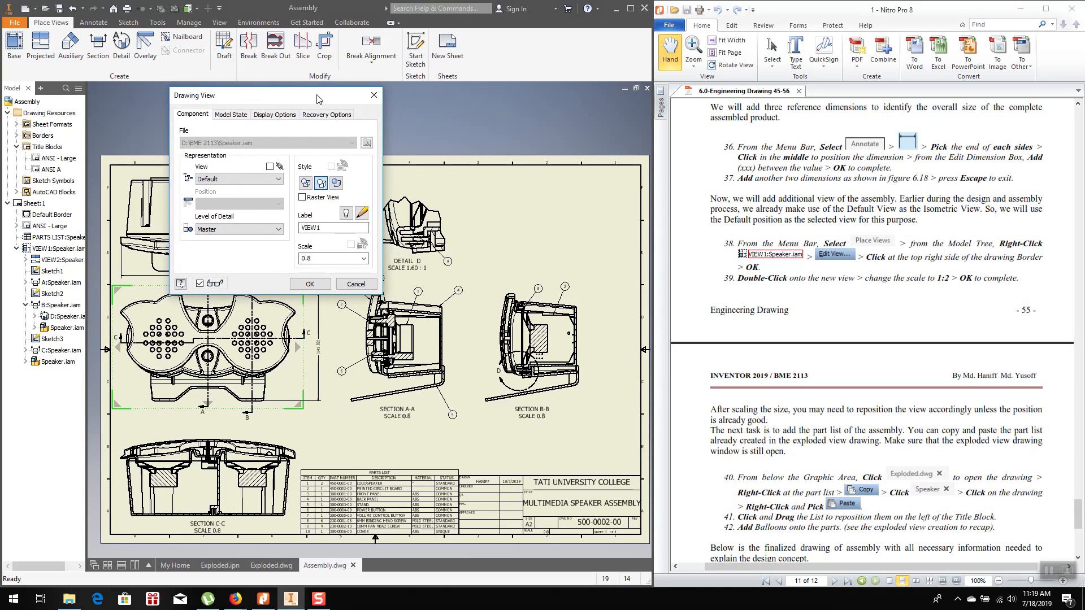
click(558, 203)
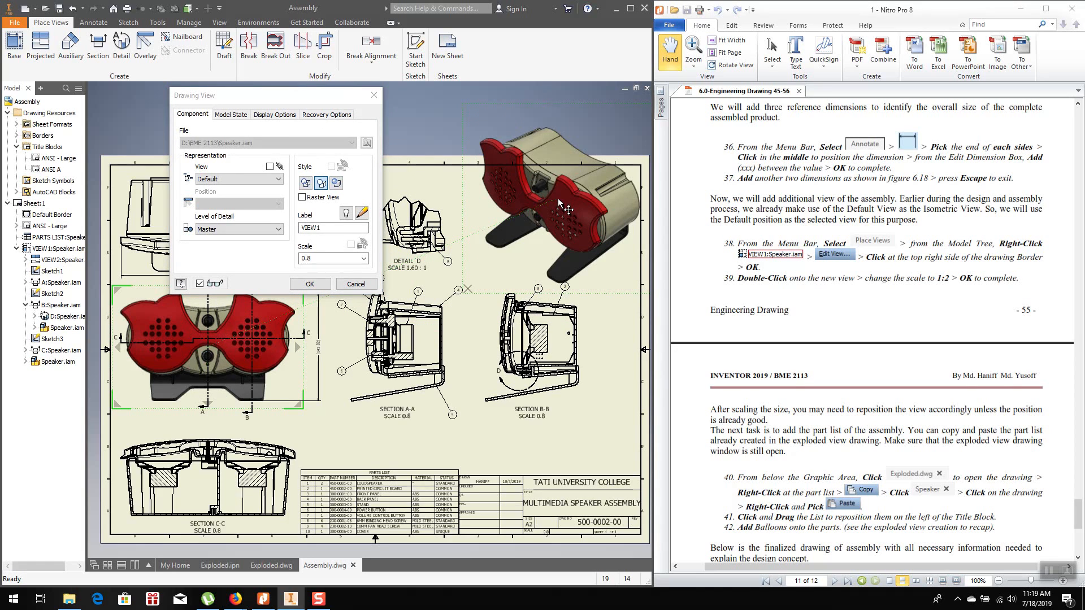
click(310, 284)
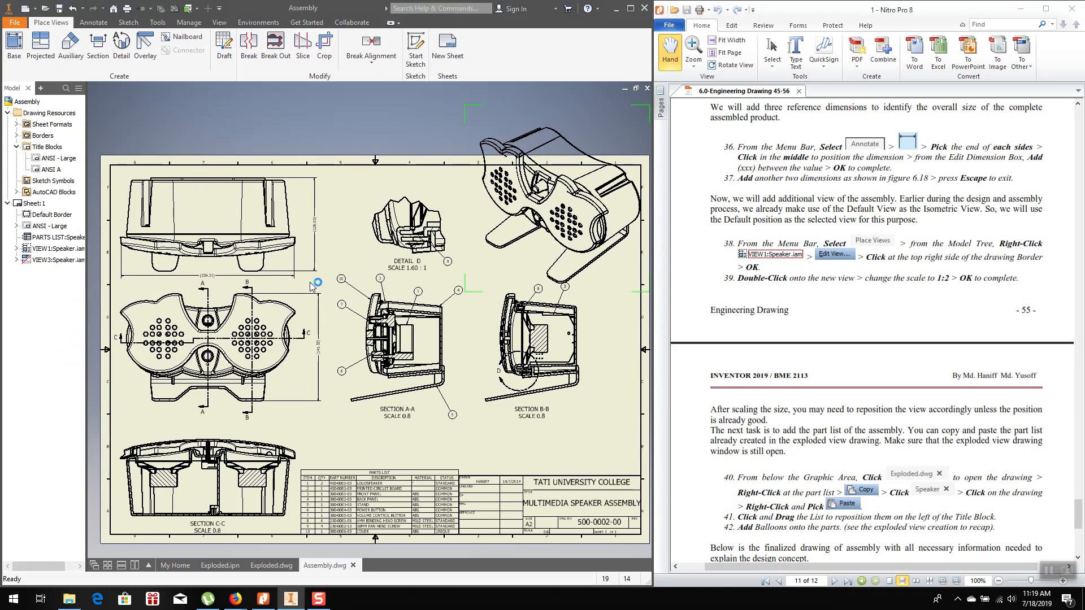
Set the isometric view's scale to 1:2 and reposition the view inside the drawing border
double_click(587, 214)
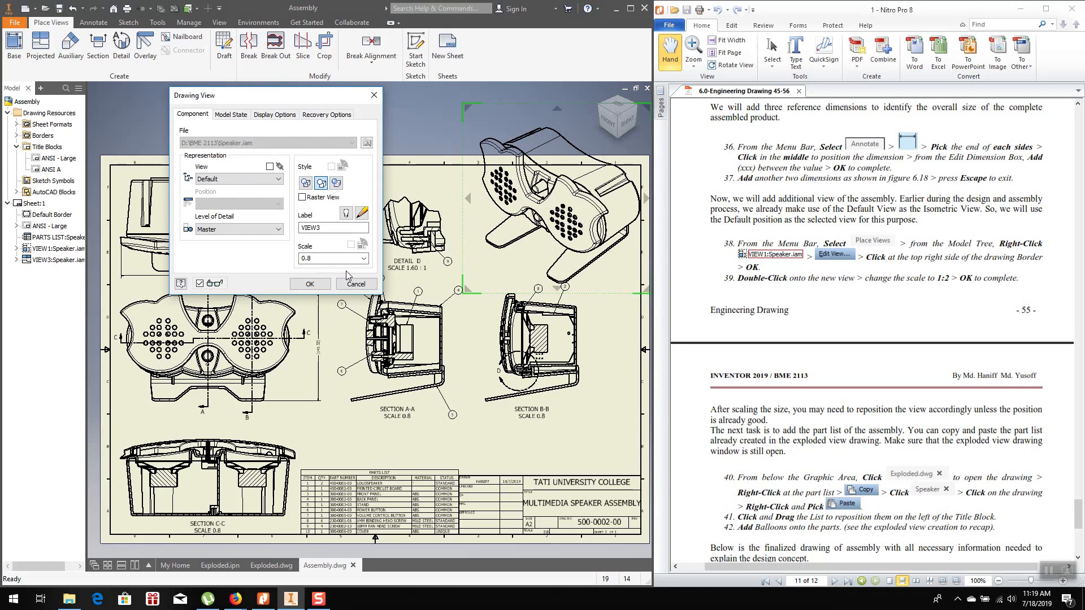
double_click(319, 259)
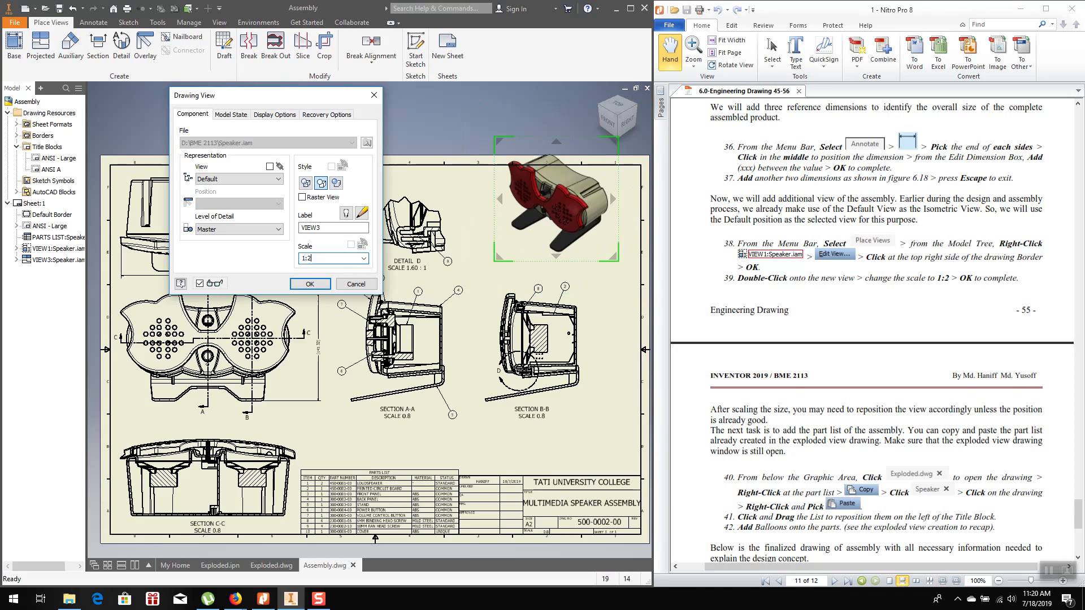
click(309, 283)
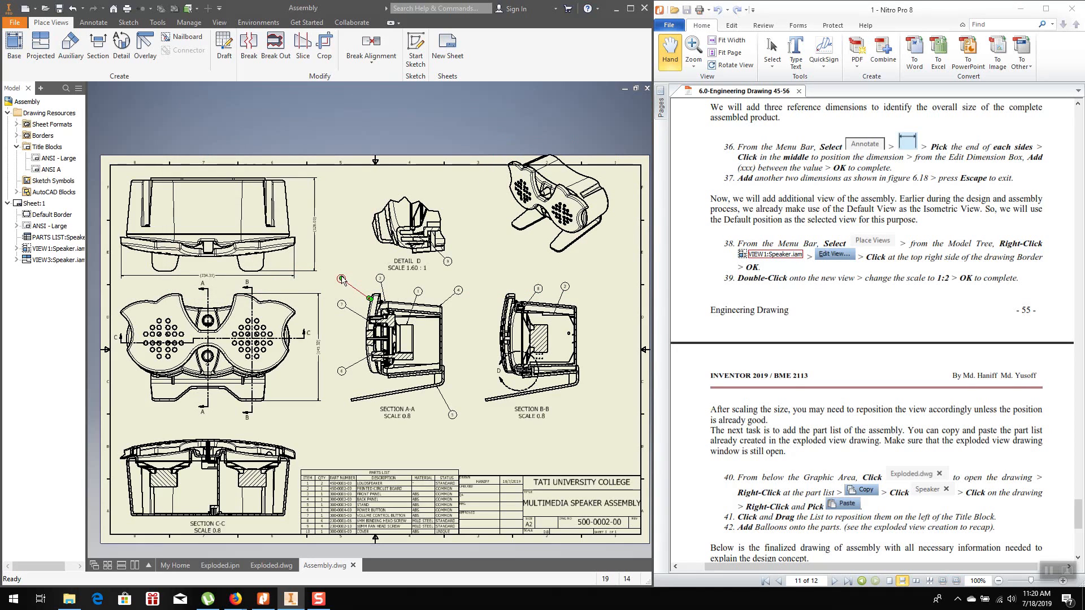
scroll(716, 272, down, 2)
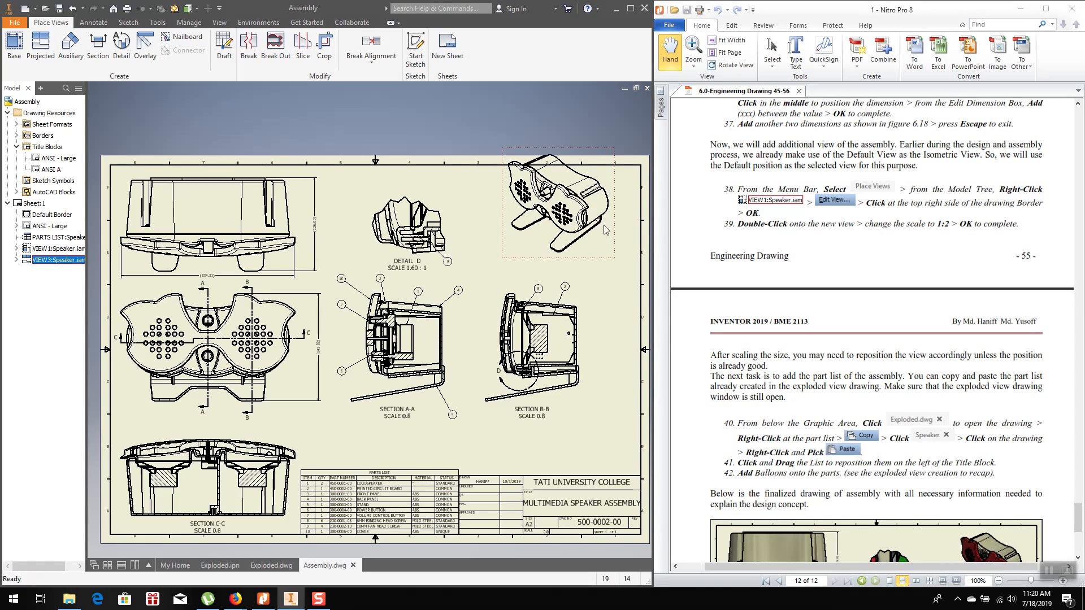
drag(618, 231, 628, 249)
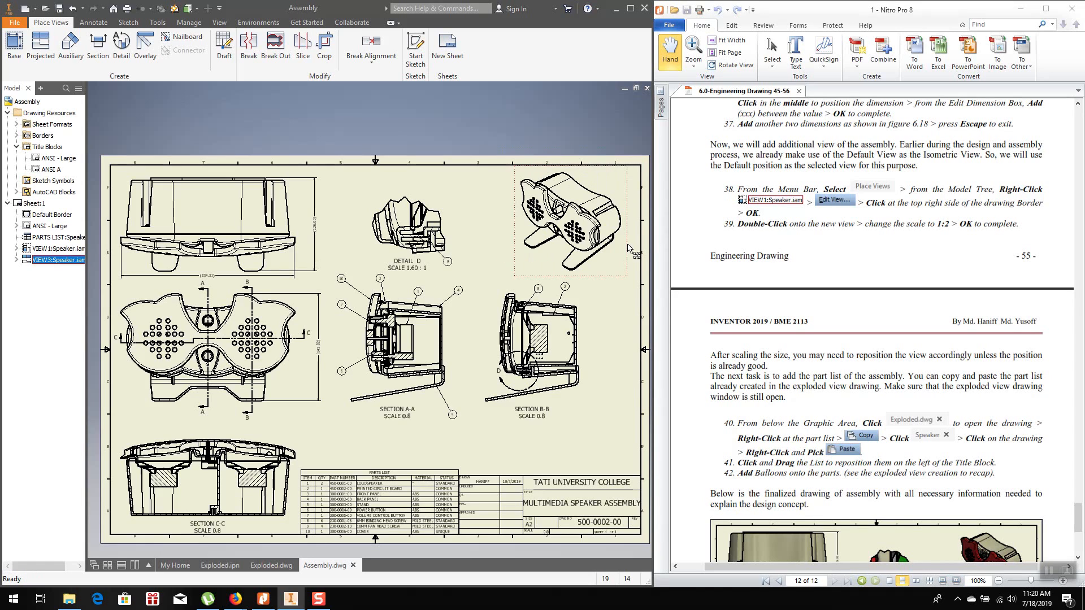
Turn on shading for the isometric view
double_click(585, 255)
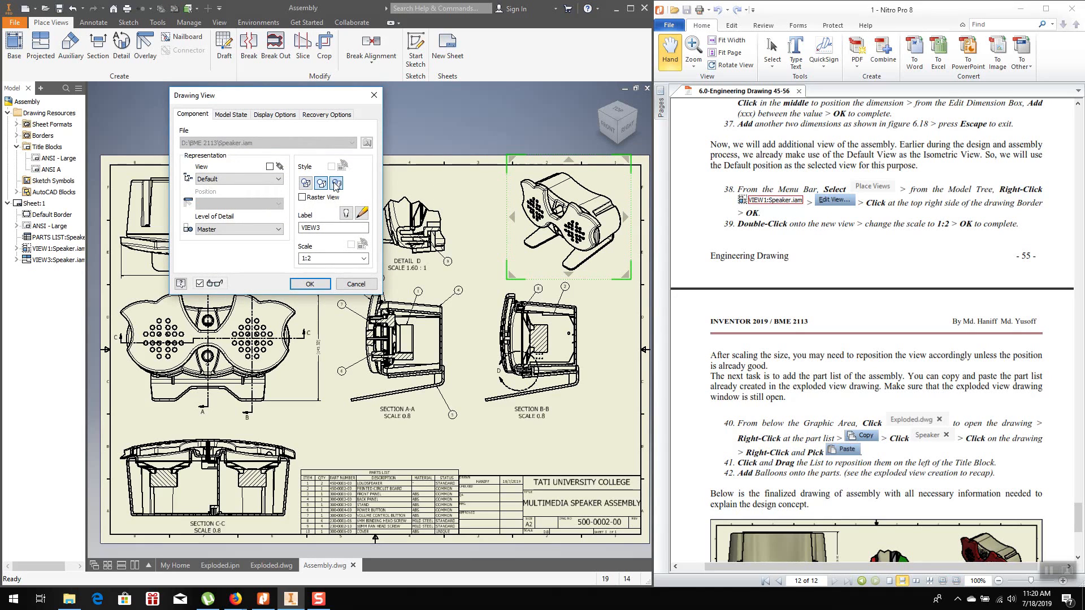
click(310, 285)
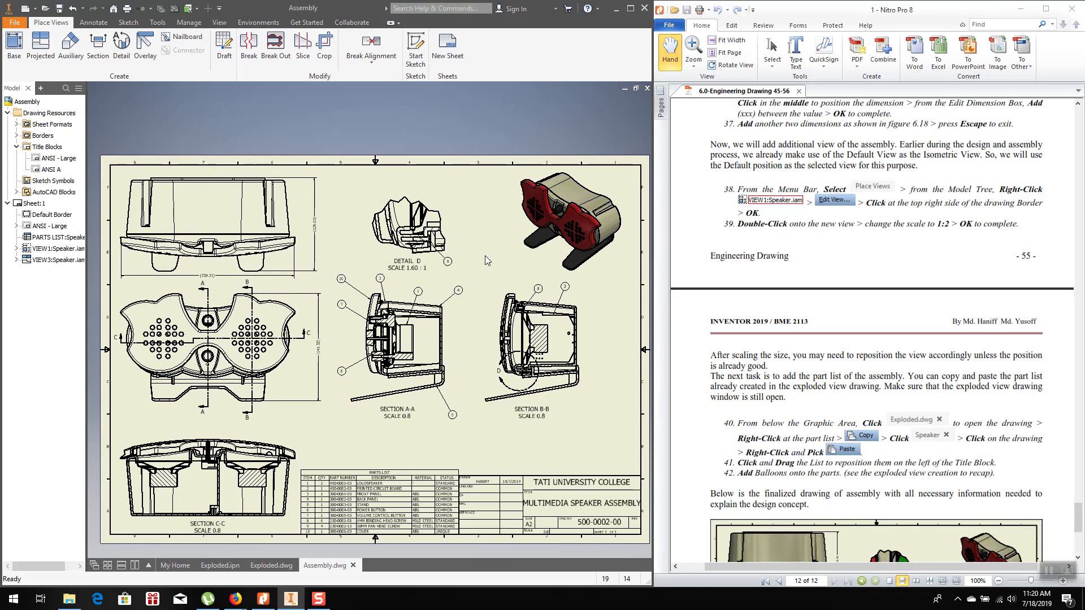
scroll(398, 192, down, 3)
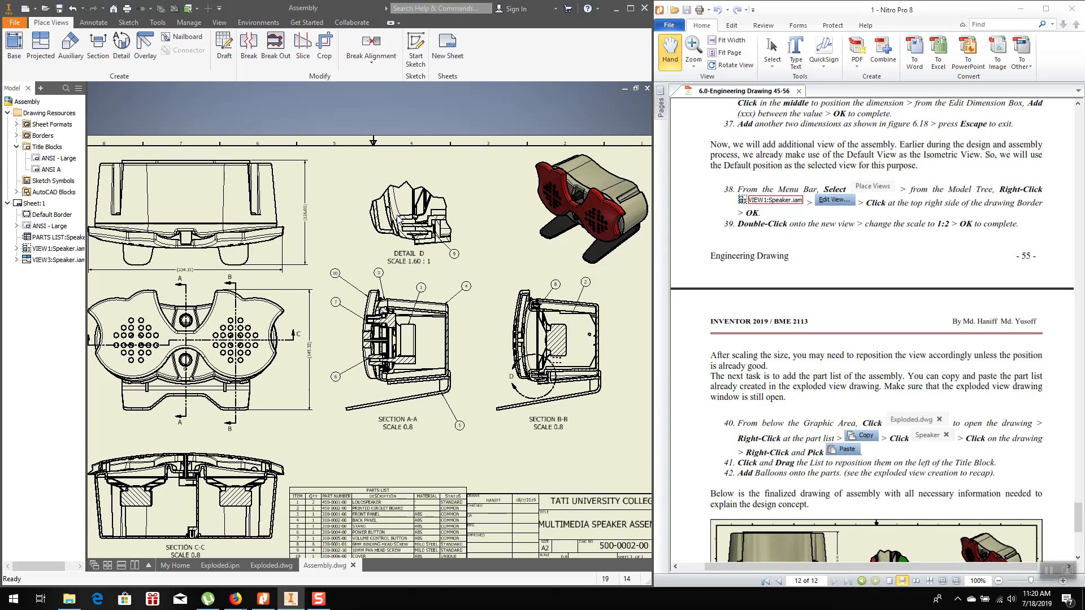
scroll(416, 220, up, 2)
scroll(416, 219, down, 1)
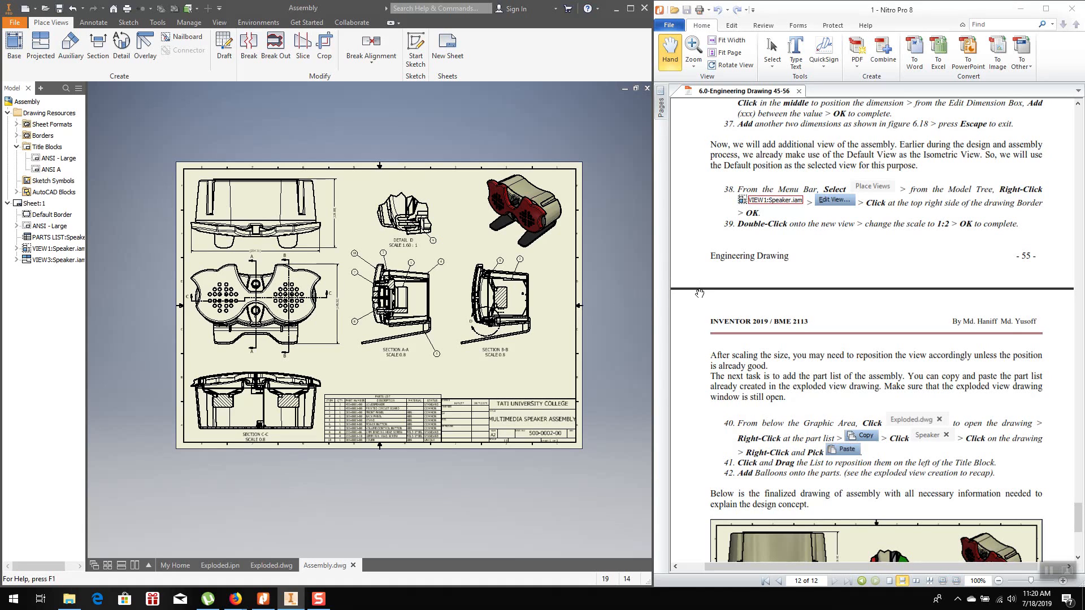
Check the finalized drawing figure and shade the front base view so its projected top view is shaded too
scroll(700, 293, down, 8)
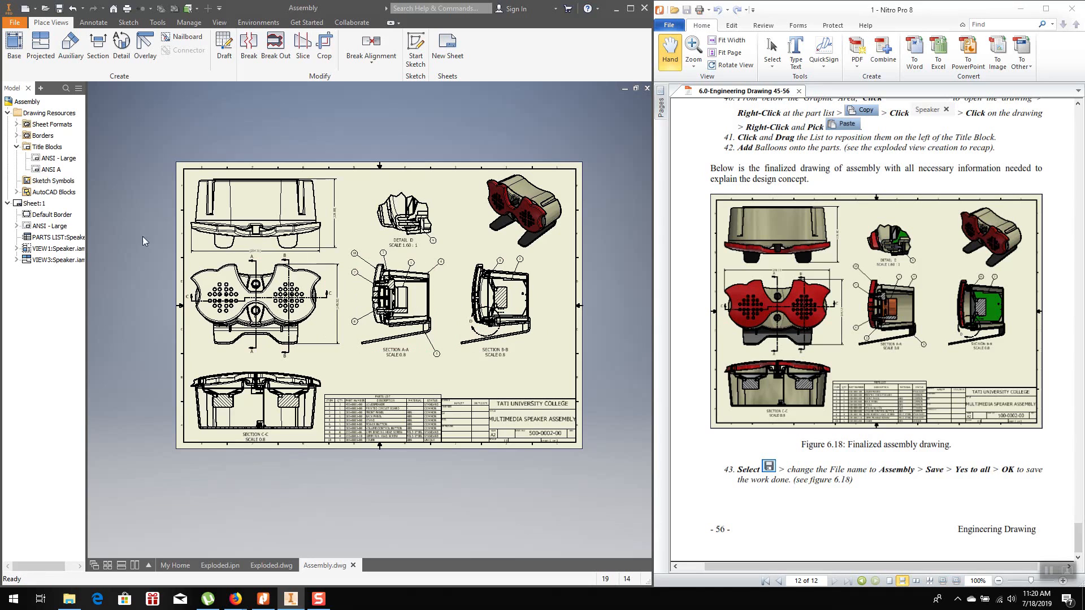
double_click(245, 198)
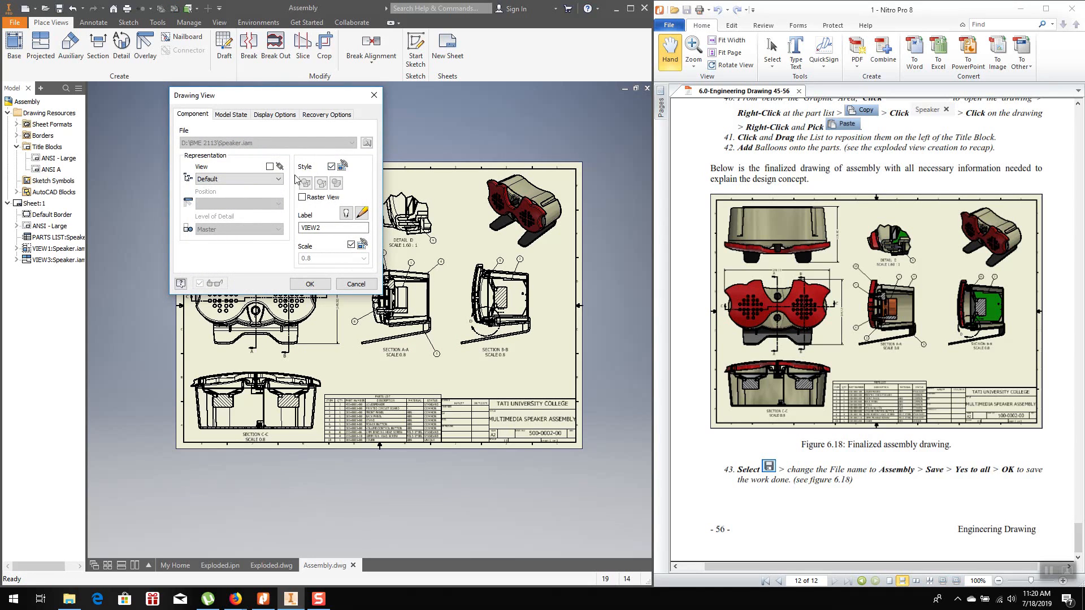
click(309, 285)
drag(288, 311, 290, 311)
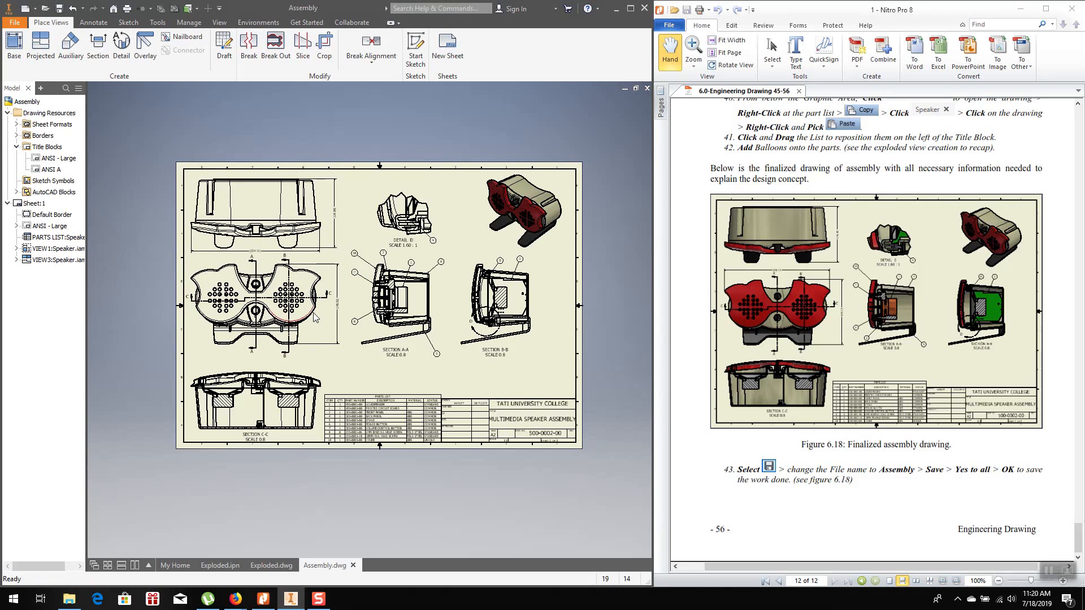
double_click(327, 324)
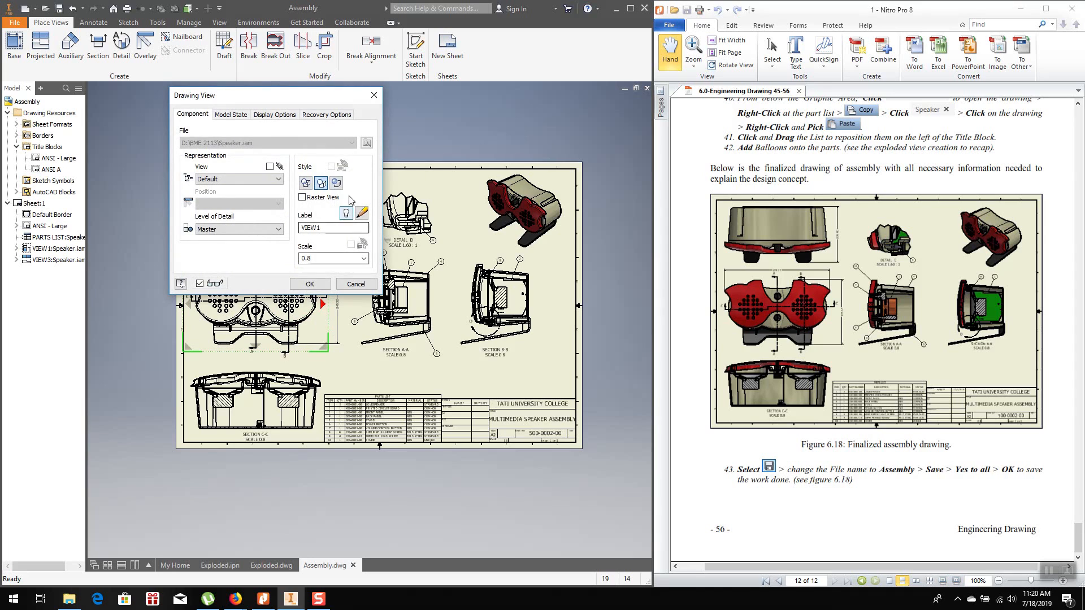
click(315, 285)
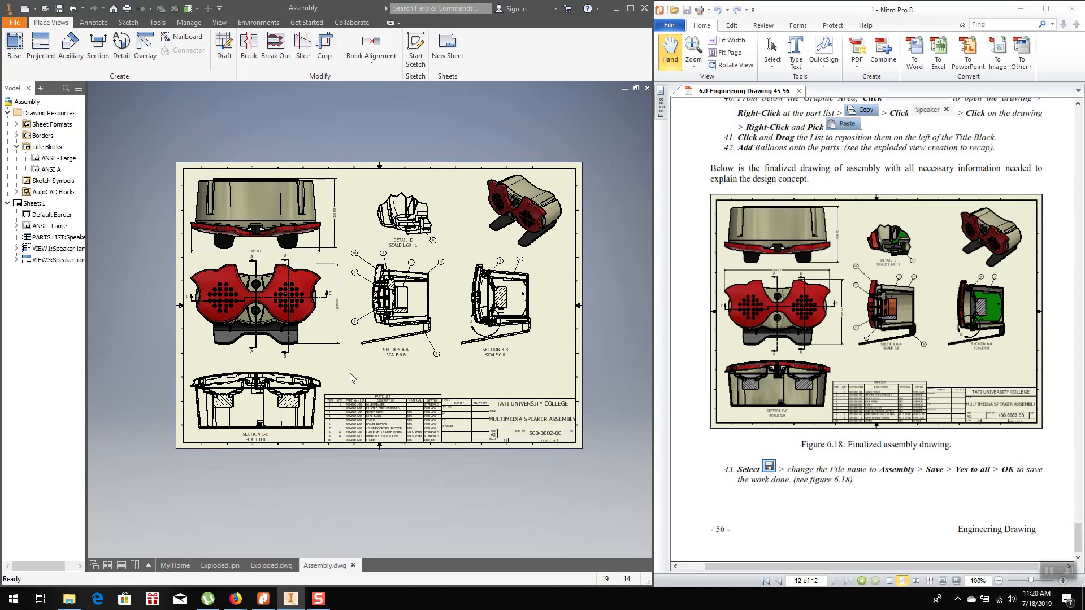
Turn on shading for the Section C-C view
double_click(248, 408)
click(336, 183)
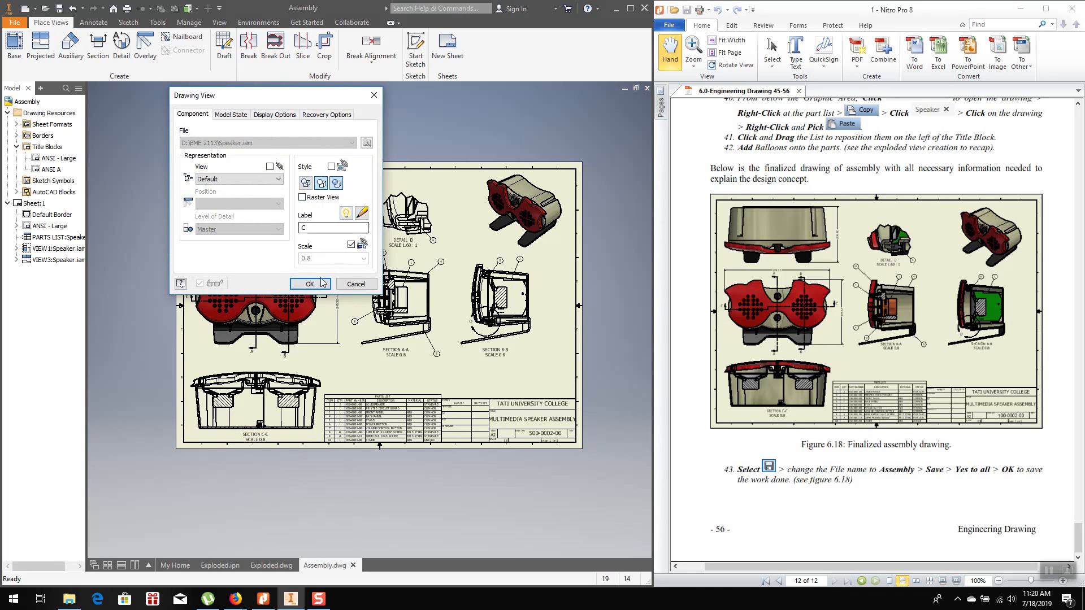
click(309, 284)
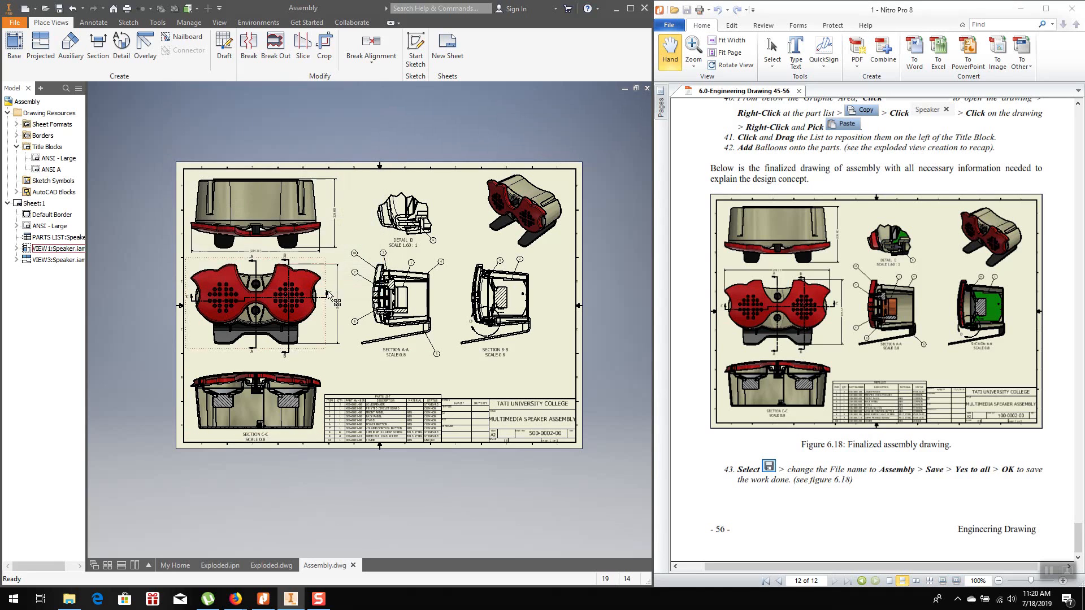
Apply the shaded style to the Section A-A and Section B-B views
double_click(416, 302)
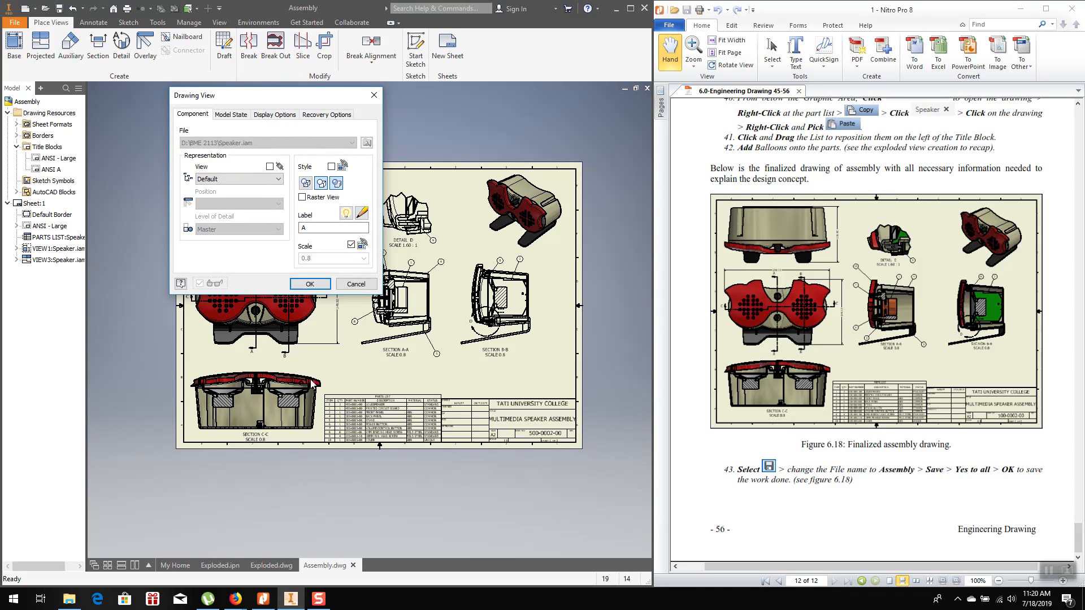
click(317, 284)
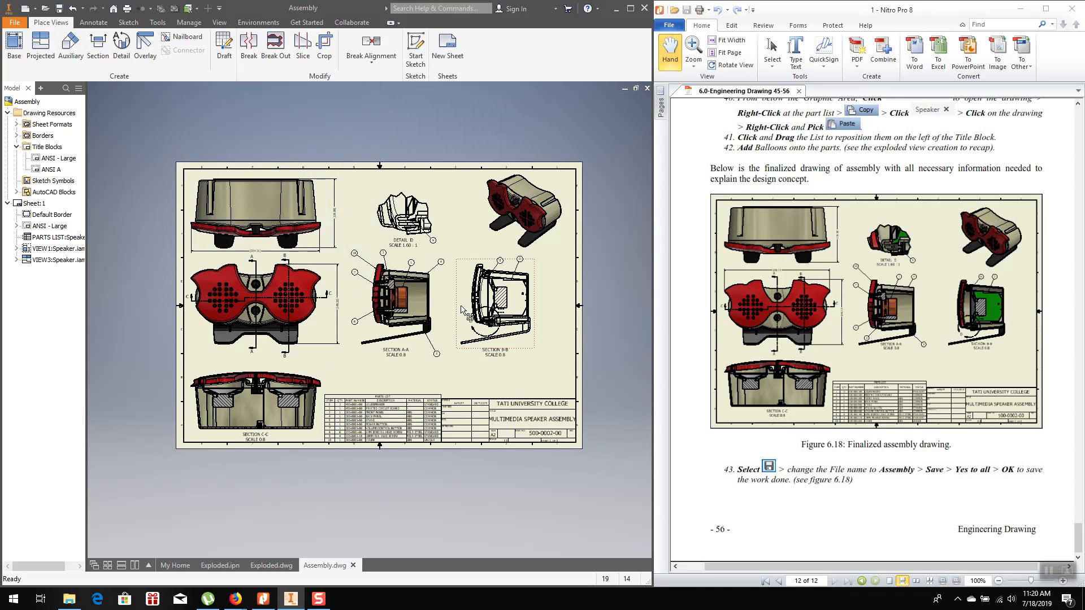
double_click(518, 304)
click(337, 183)
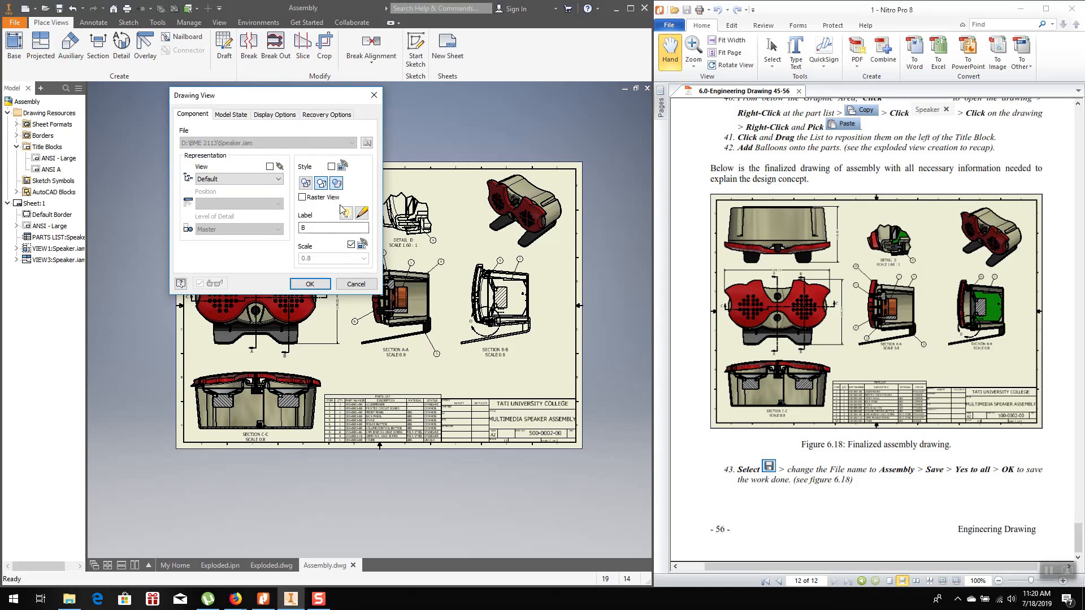
click(320, 286)
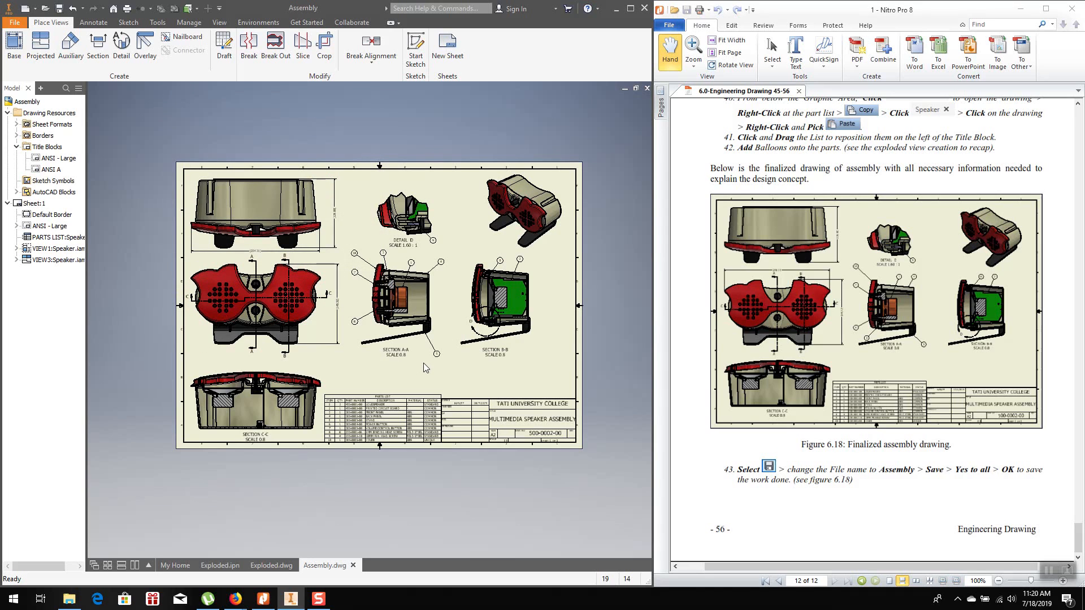
Look over the completed sheet and save the assembly drawing
scroll(422, 363, up, 2)
scroll(405, 311, down, 3)
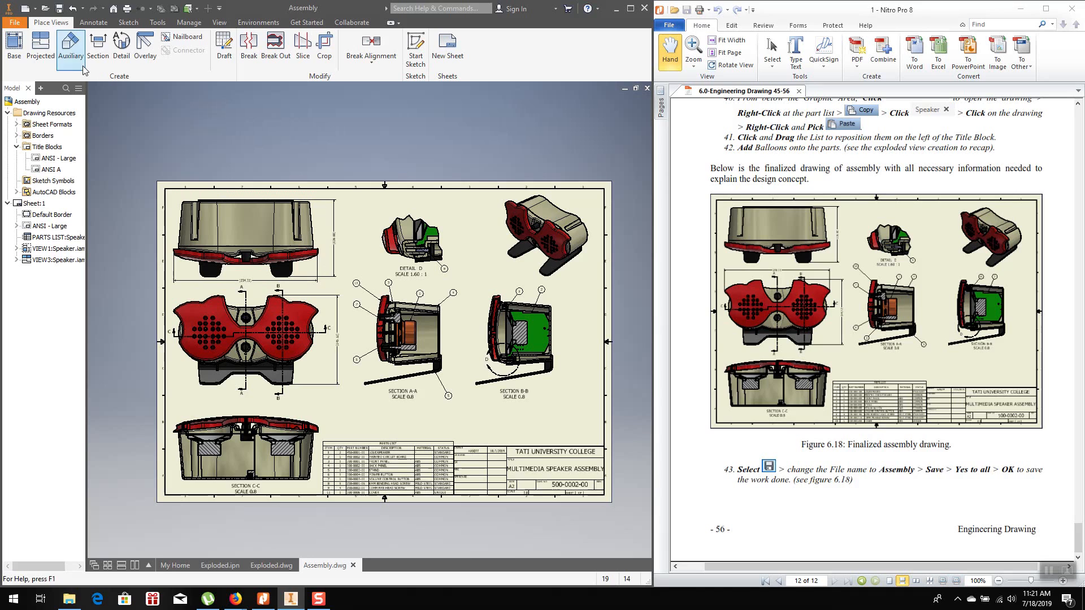
click(58, 8)
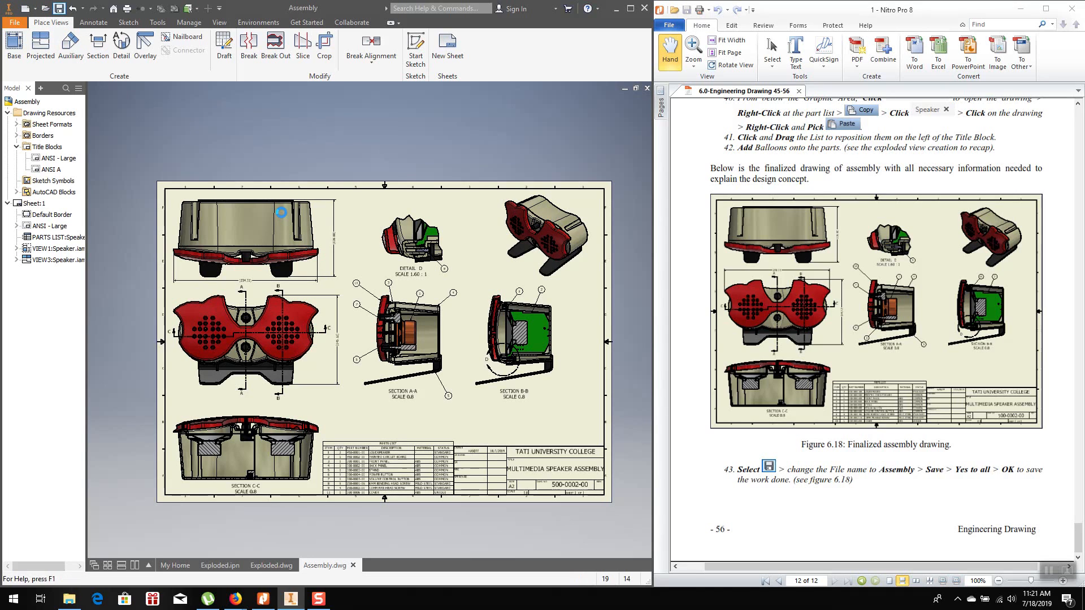